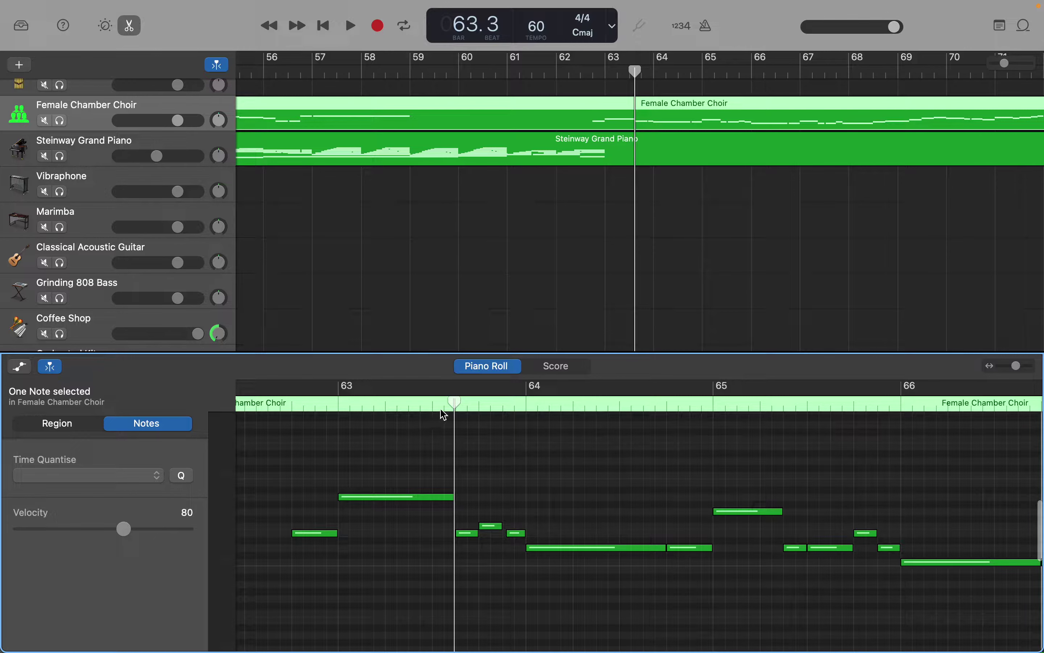
Move the playhead to bar 63 and audition the Female Chamber Choir notes one by one up to the start of bar 65.
drag(454, 403, 343, 398)
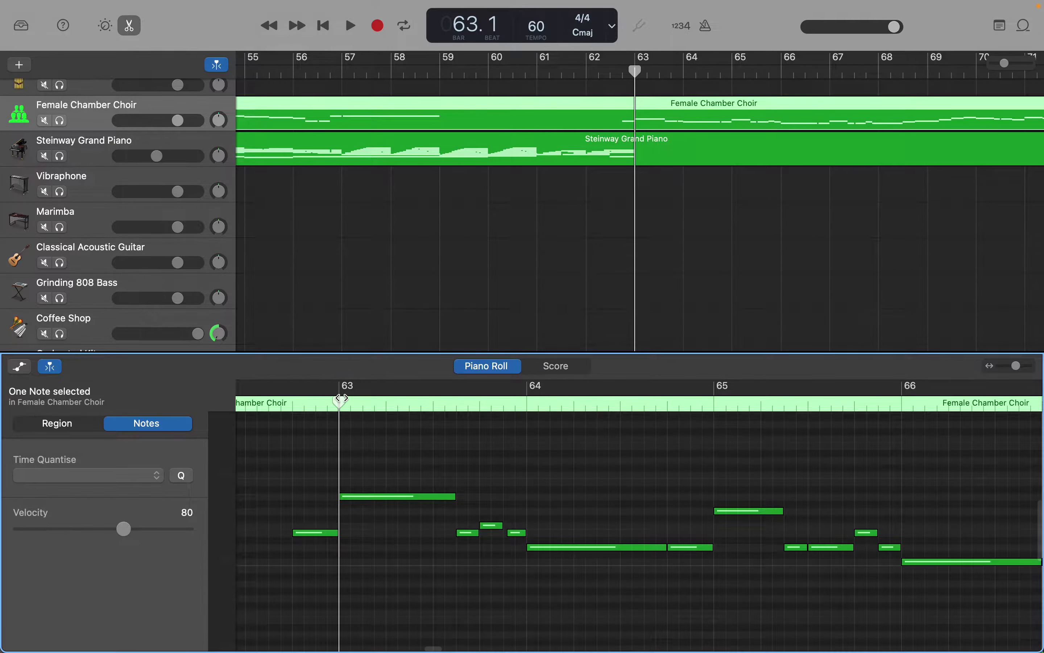
click(414, 498)
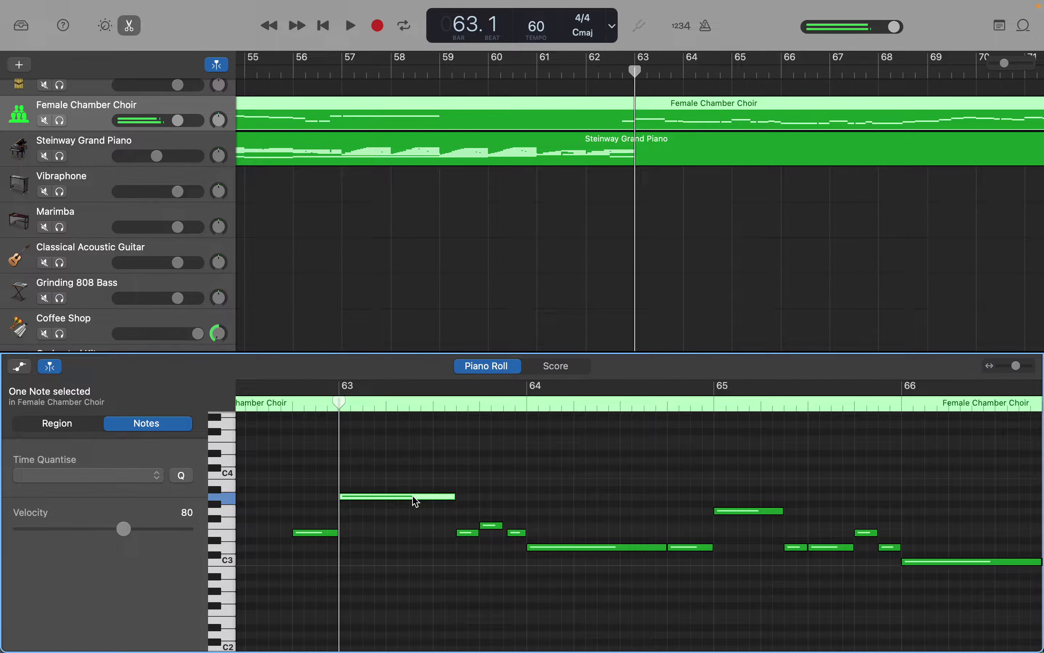
click(468, 532)
click(490, 526)
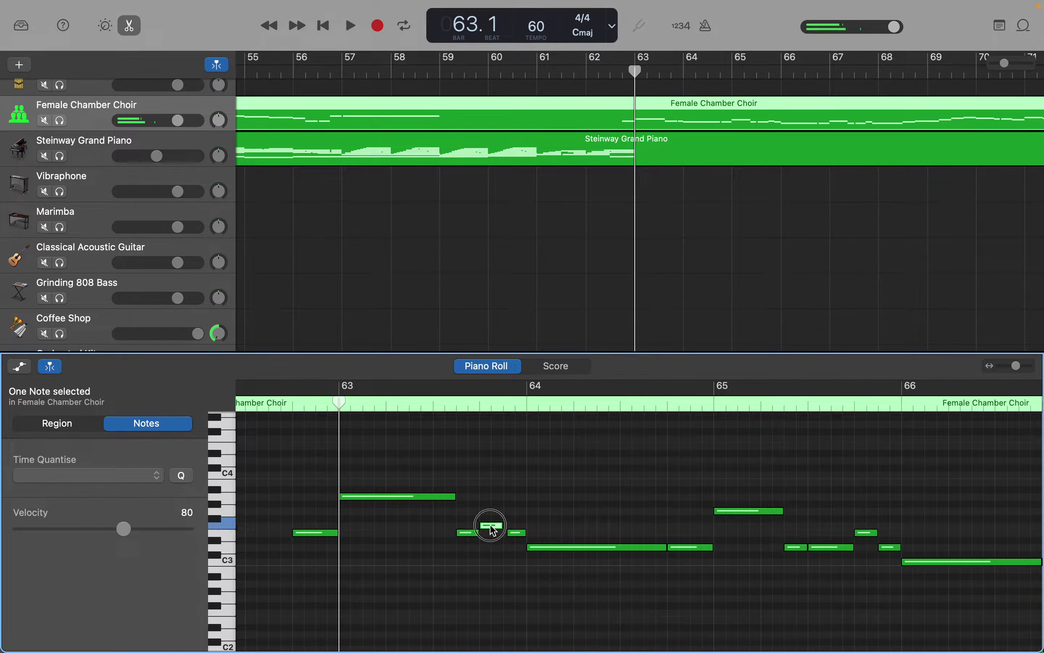
click(517, 532)
click(535, 544)
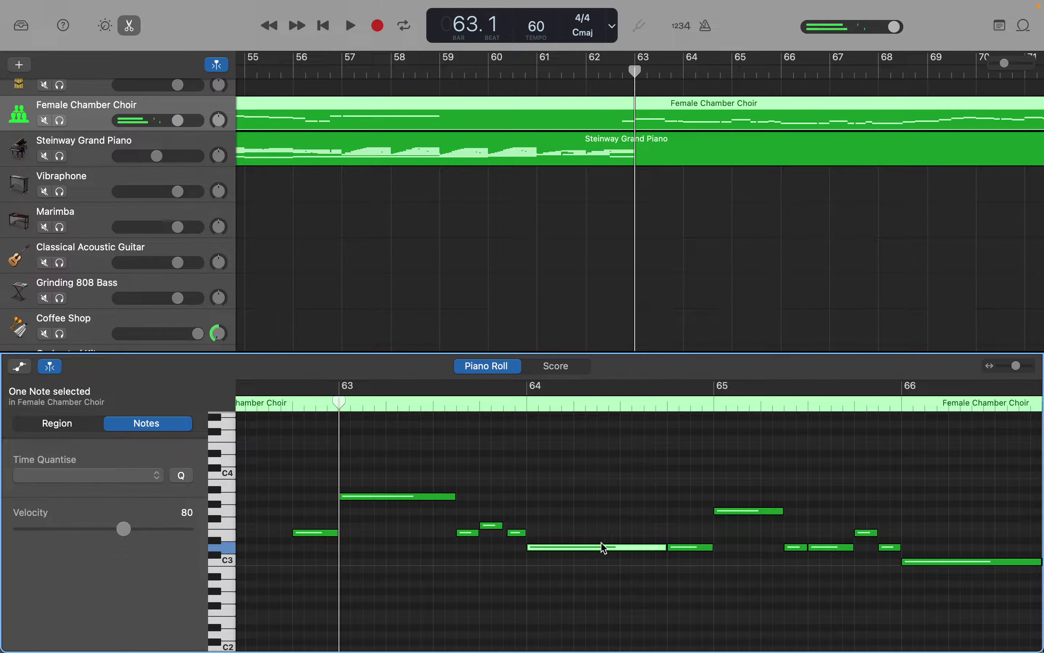
click(675, 548)
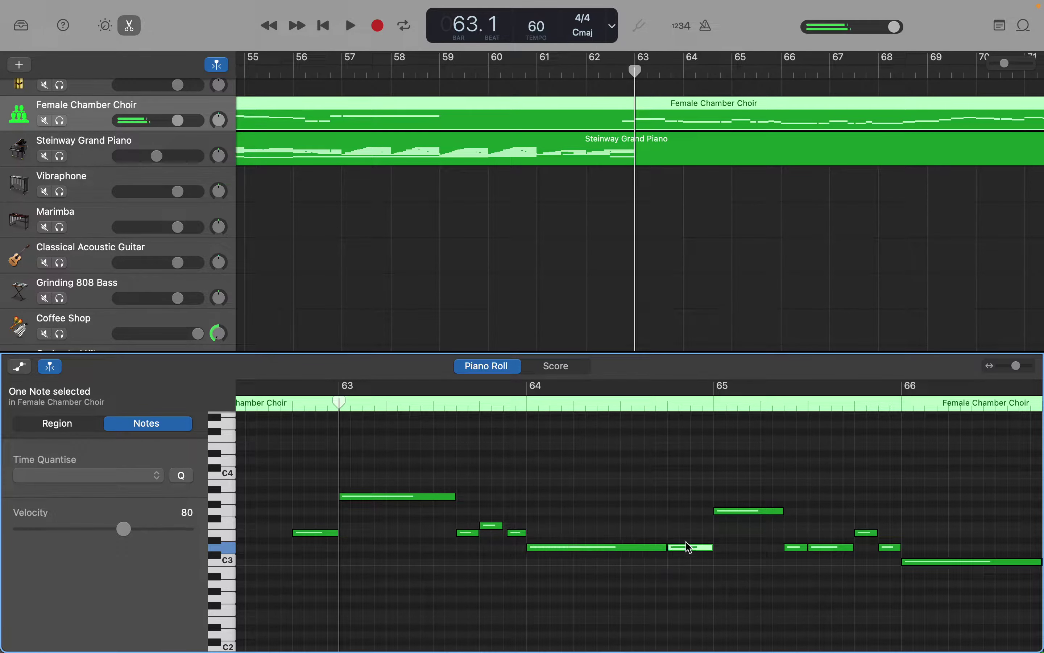
click(744, 512)
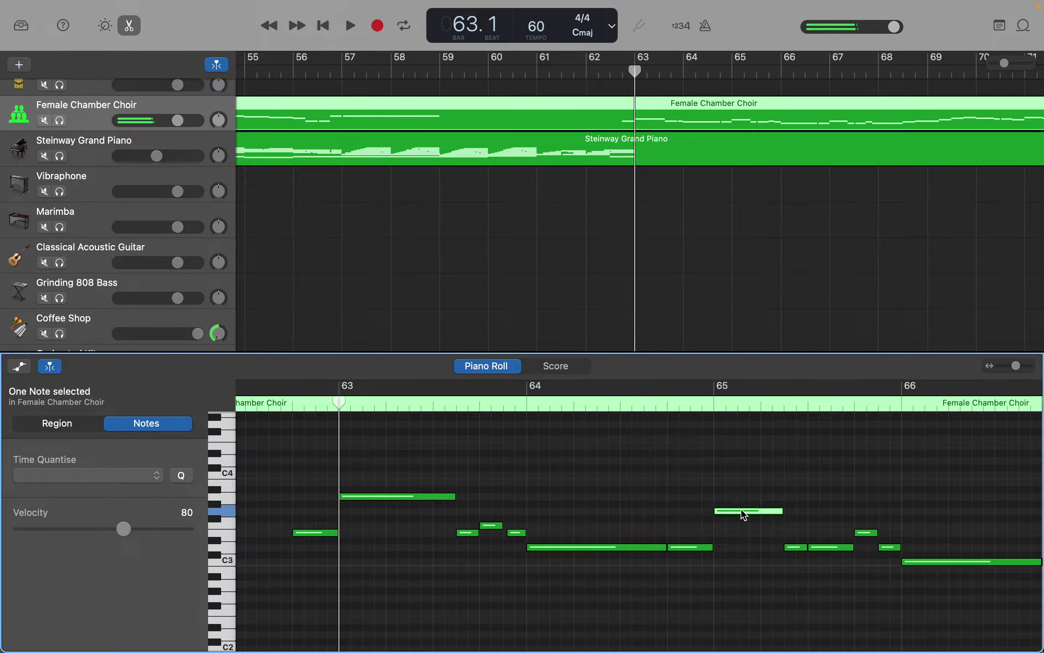
Audition the choir notes across bar 65 into bar 66, comparing the bar's long first note with the shorter notes around it.
click(796, 547)
click(770, 512)
mouse_move(797, 548)
click(797, 546)
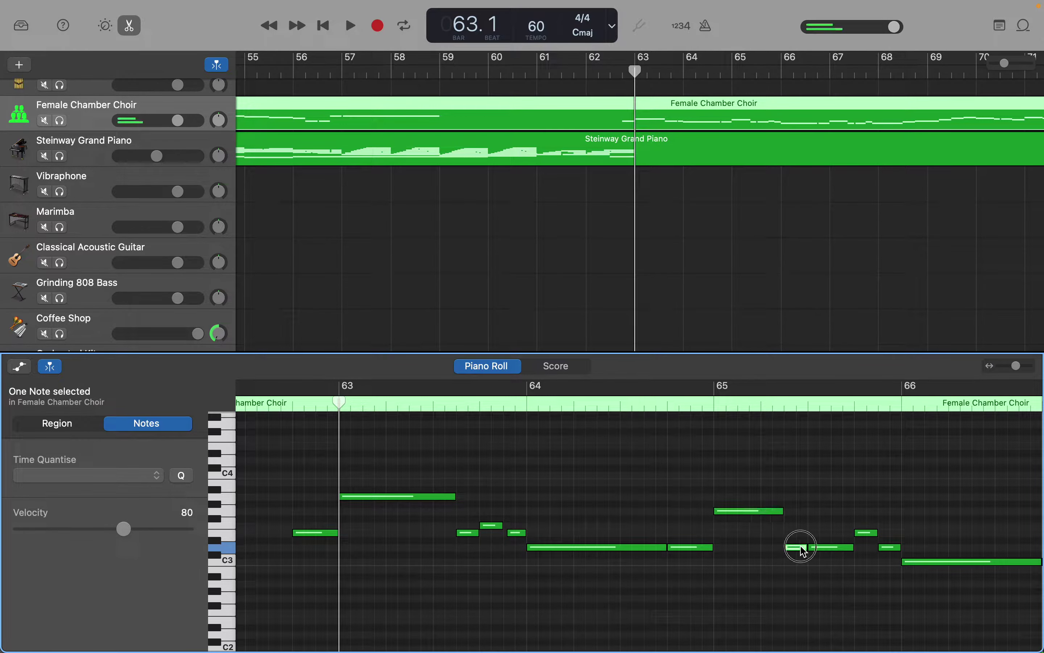
click(858, 533)
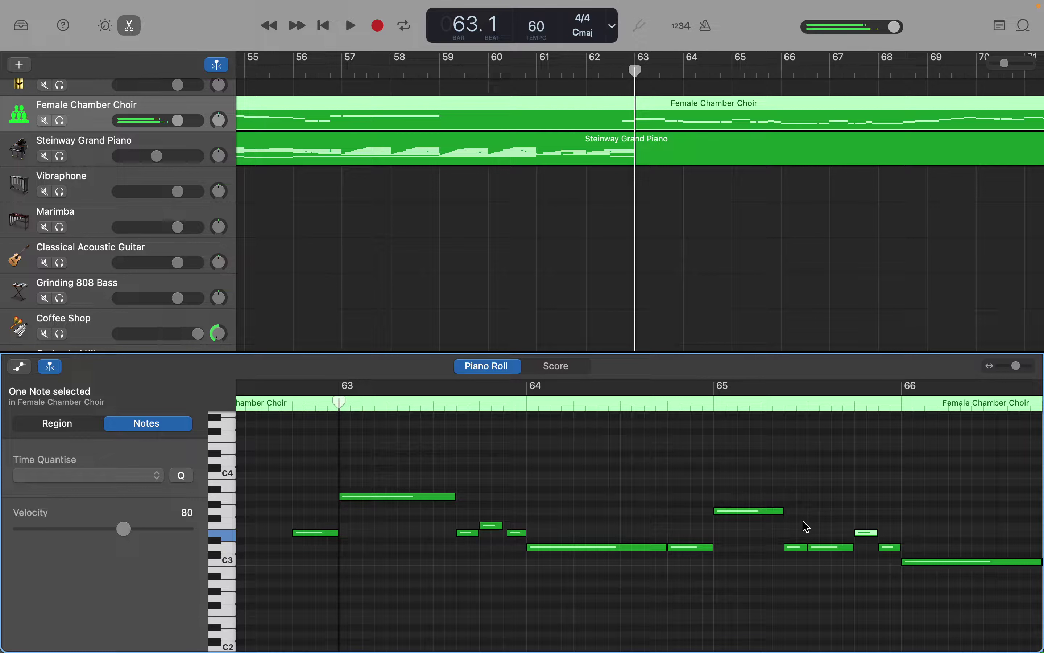
click(774, 512)
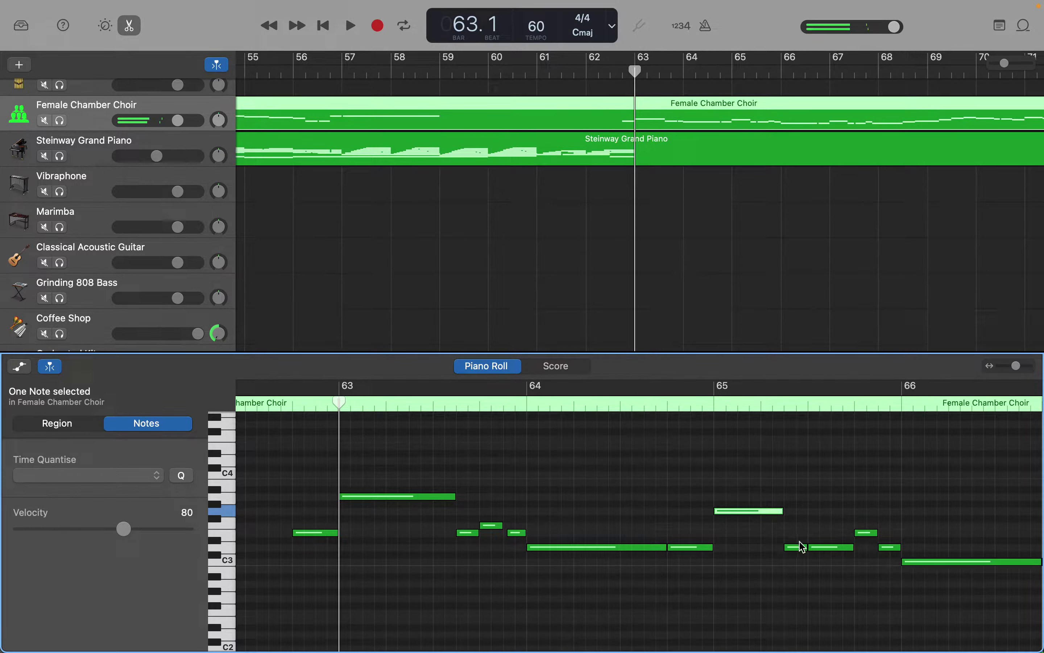
click(801, 548)
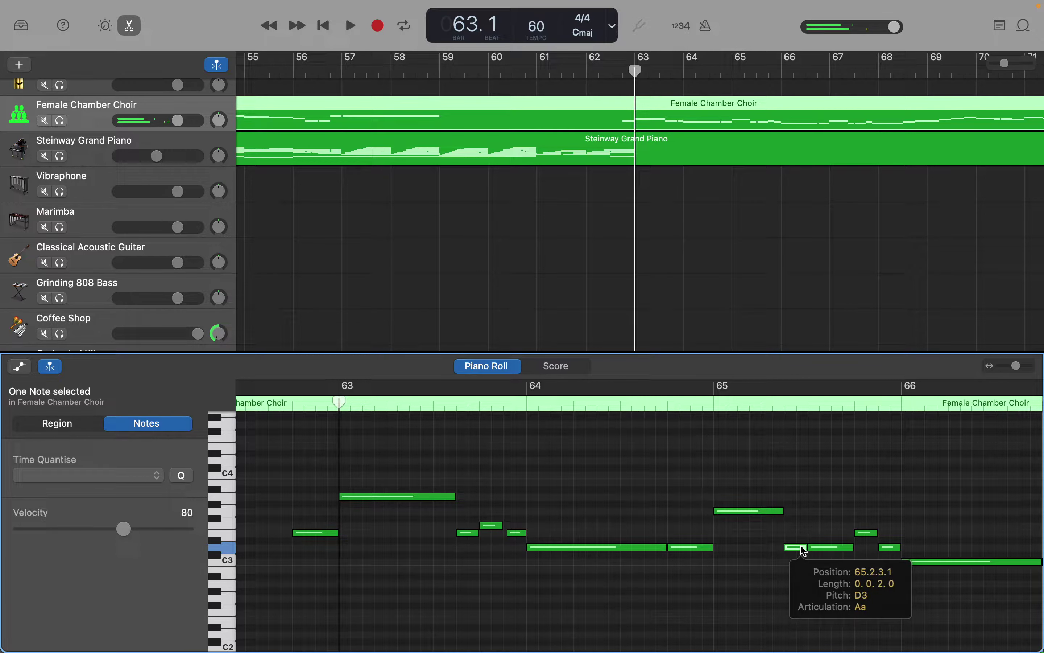
click(766, 513)
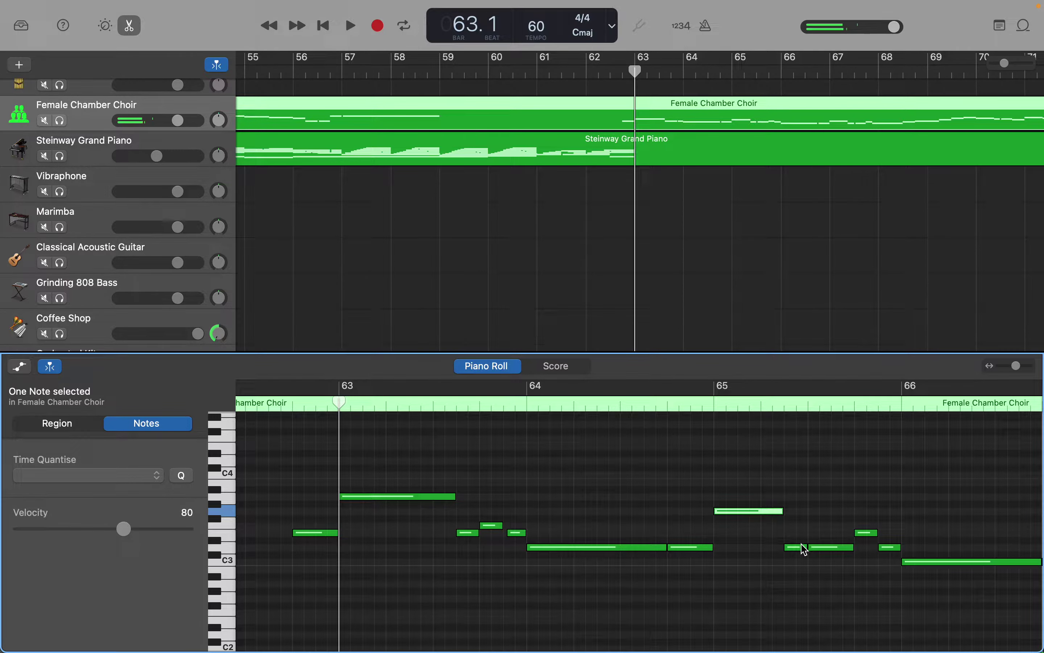
click(801, 546)
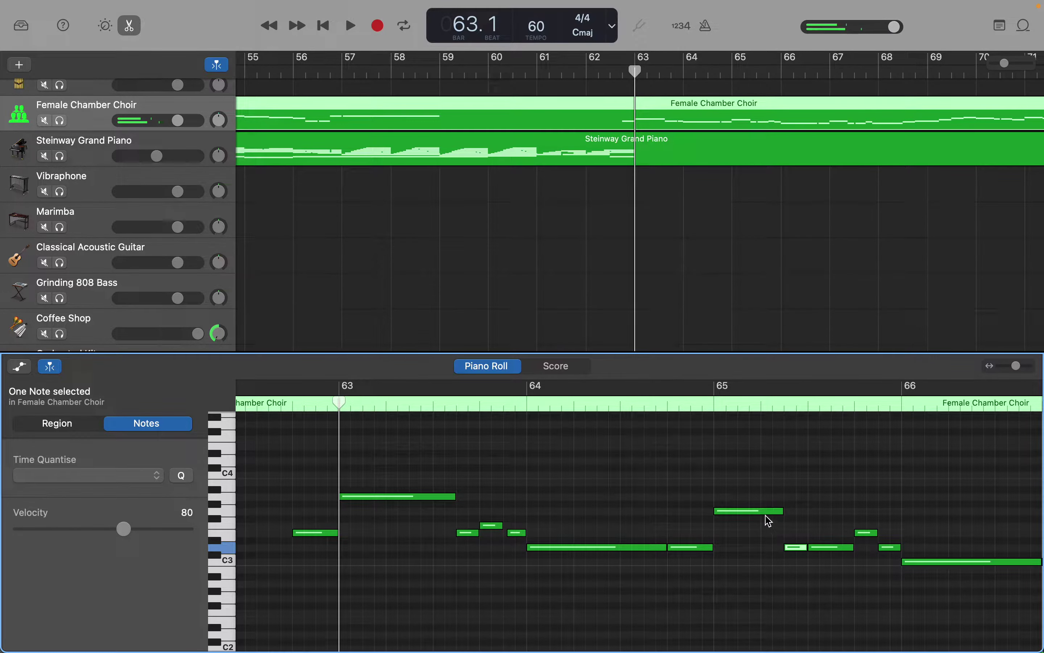
click(694, 546)
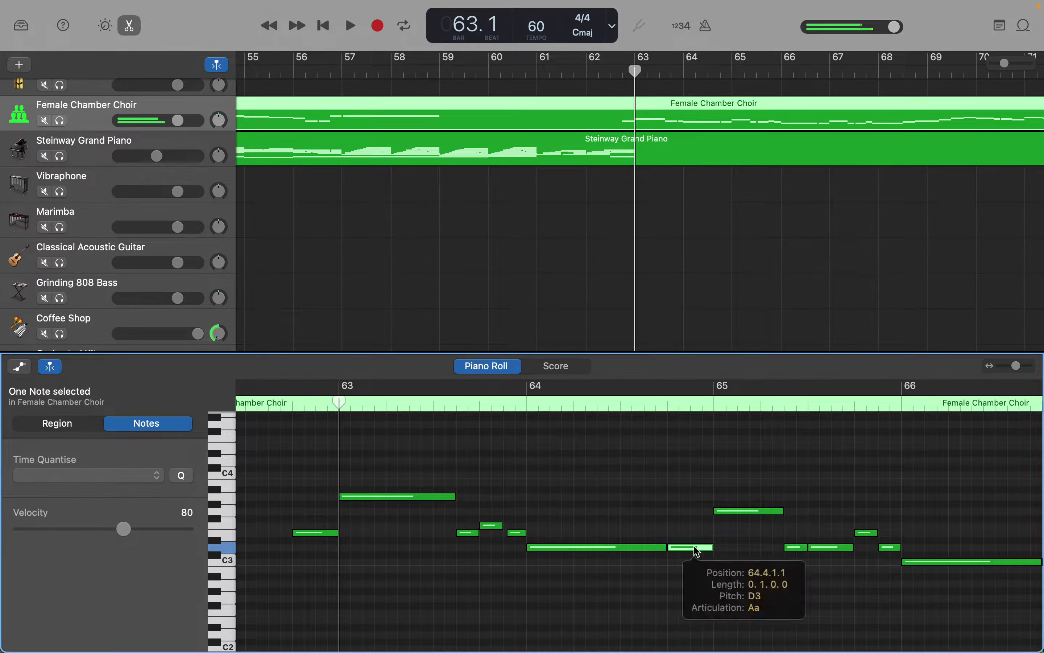
click(828, 548)
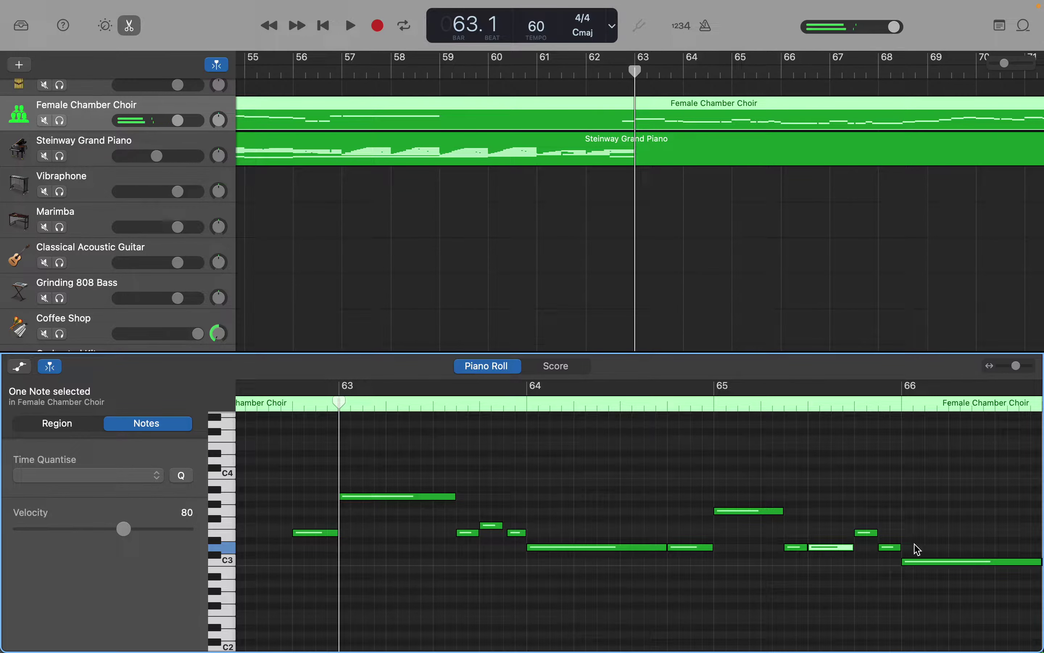
click(940, 557)
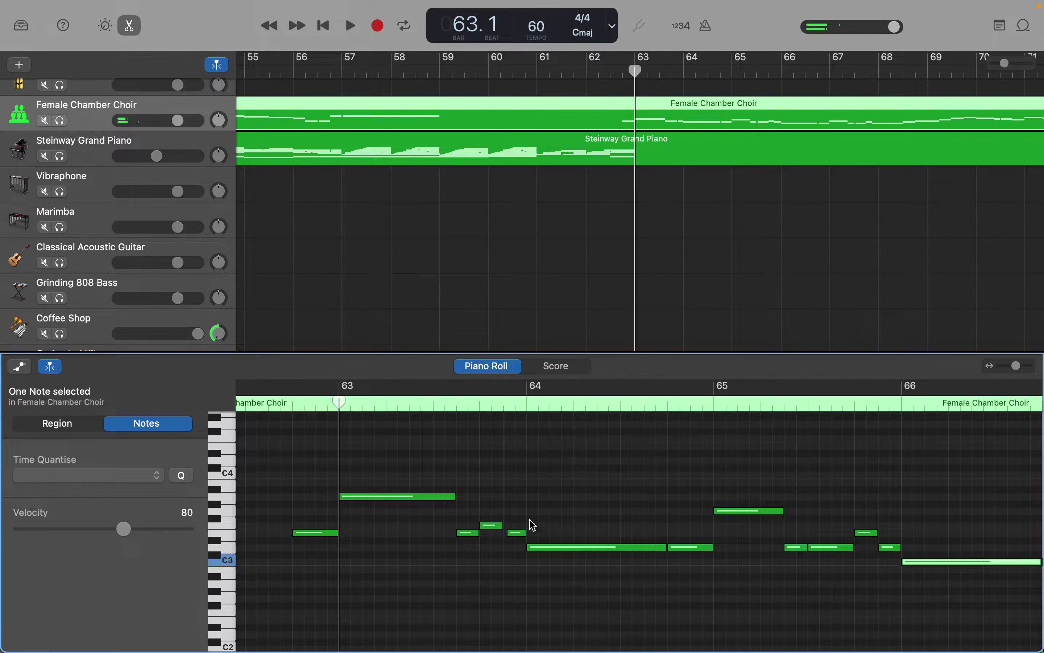
Check the first two Female Chamber Choir notes of bar 63 again.
click(436, 498)
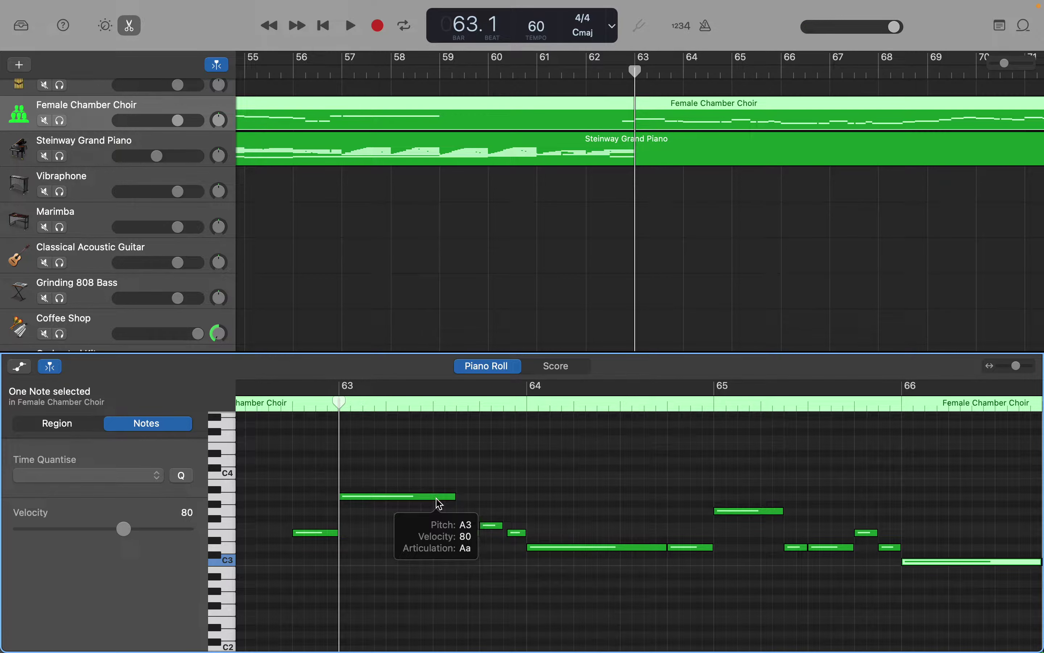
click(470, 533)
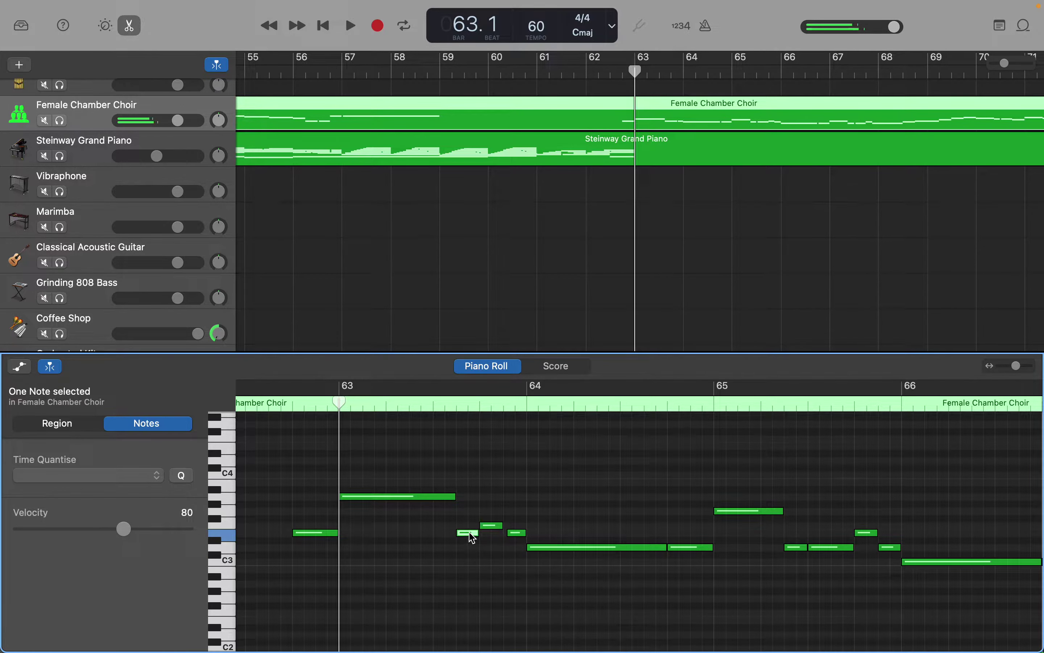
scroll(398, 597, down, 5)
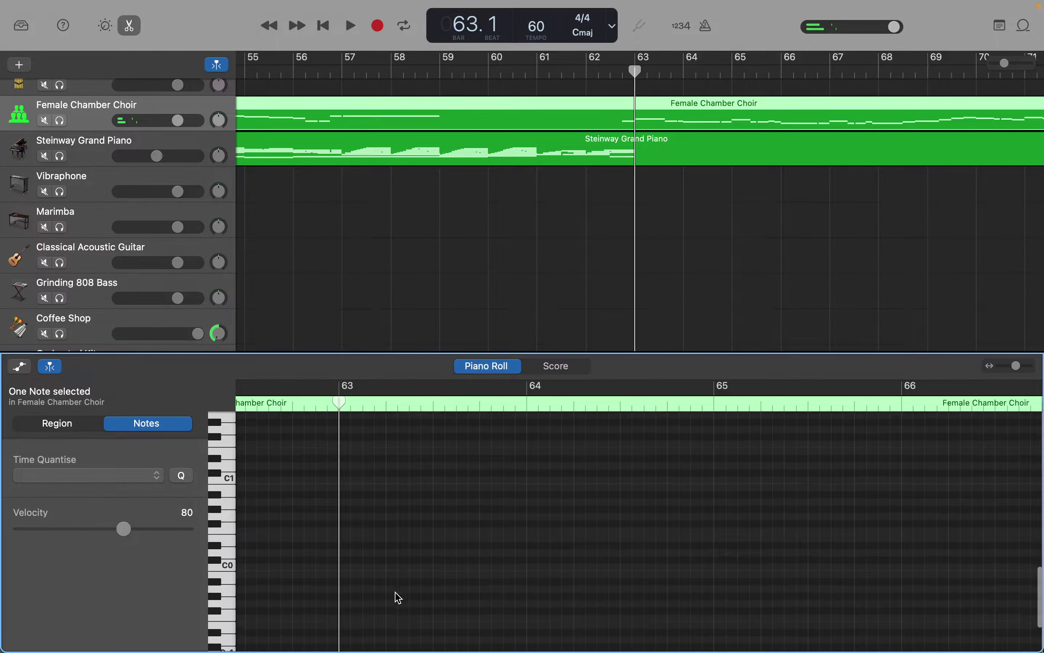
scroll(398, 598, up, 5)
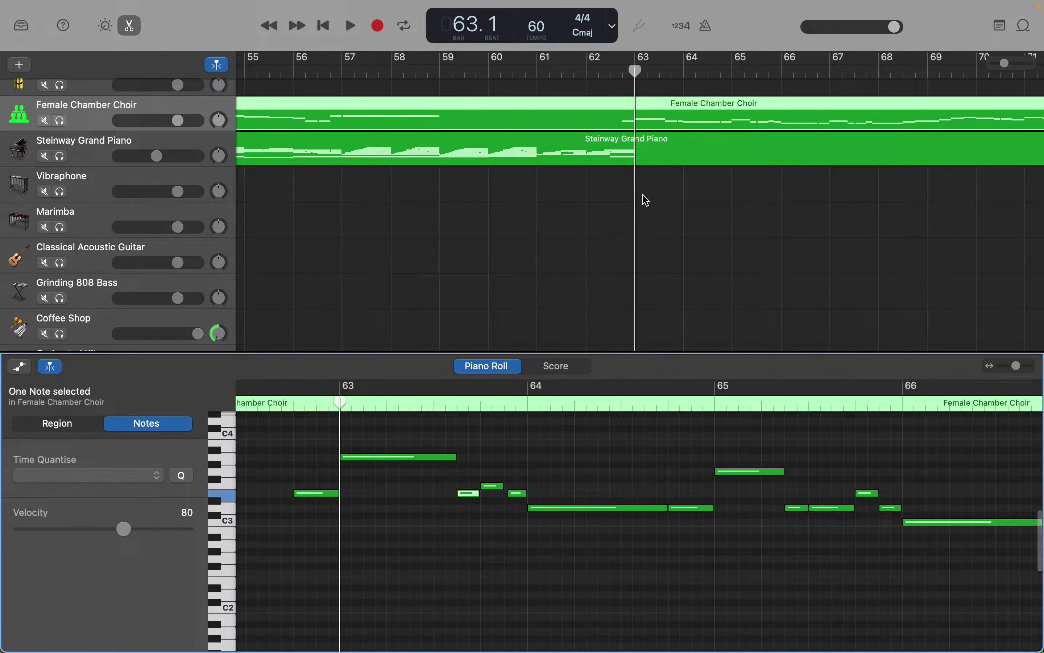
Show the Steinway Grand Piano region's notes and add an F1 bass note filling bar 63.
click(653, 157)
scroll(425, 532, down, 4)
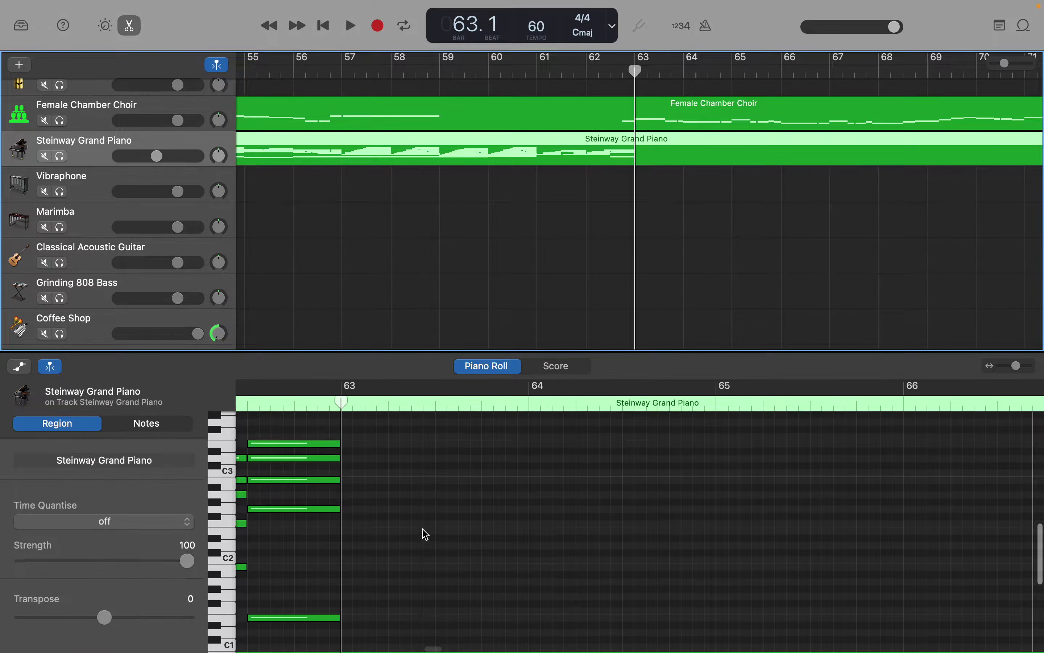
scroll(425, 535, up, 2)
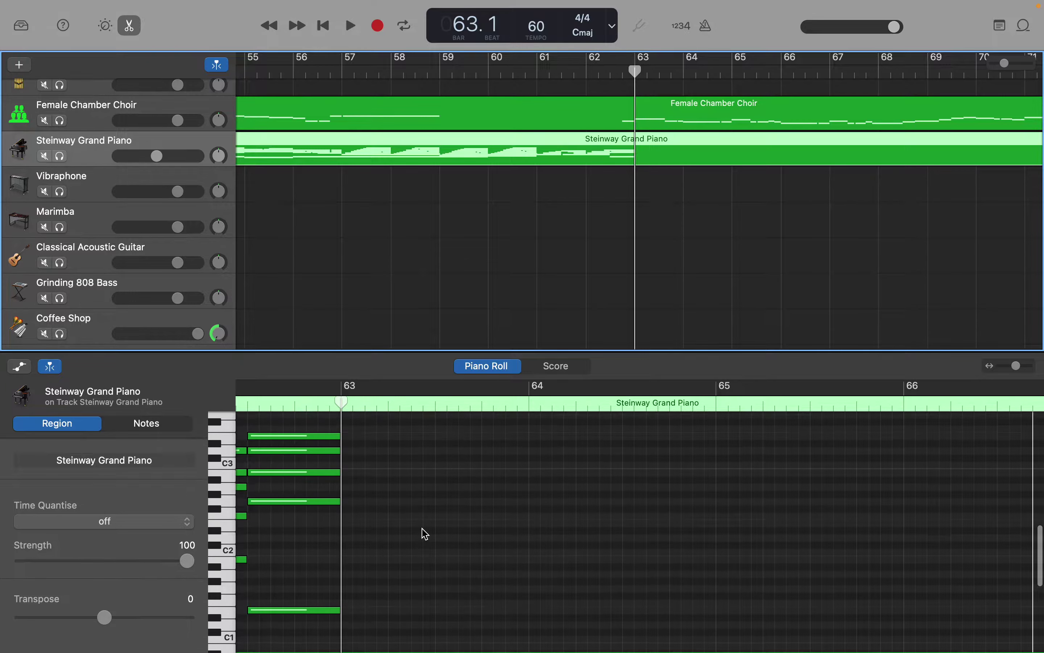
scroll(425, 534, left, 2)
scroll(427, 530, down, 2)
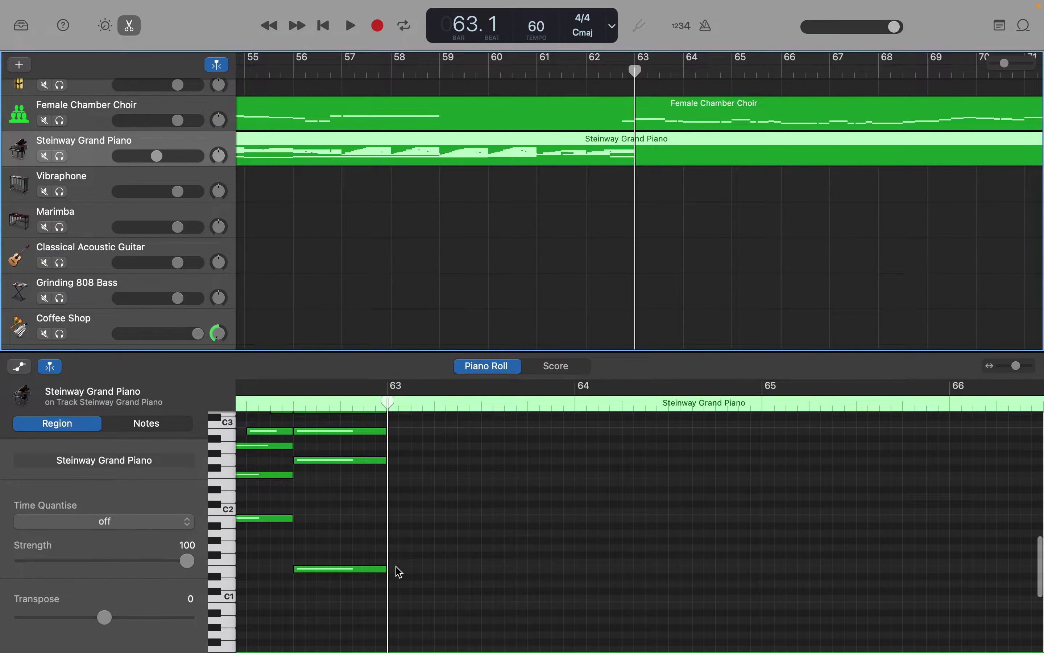
click(393, 567)
right_click(395, 564)
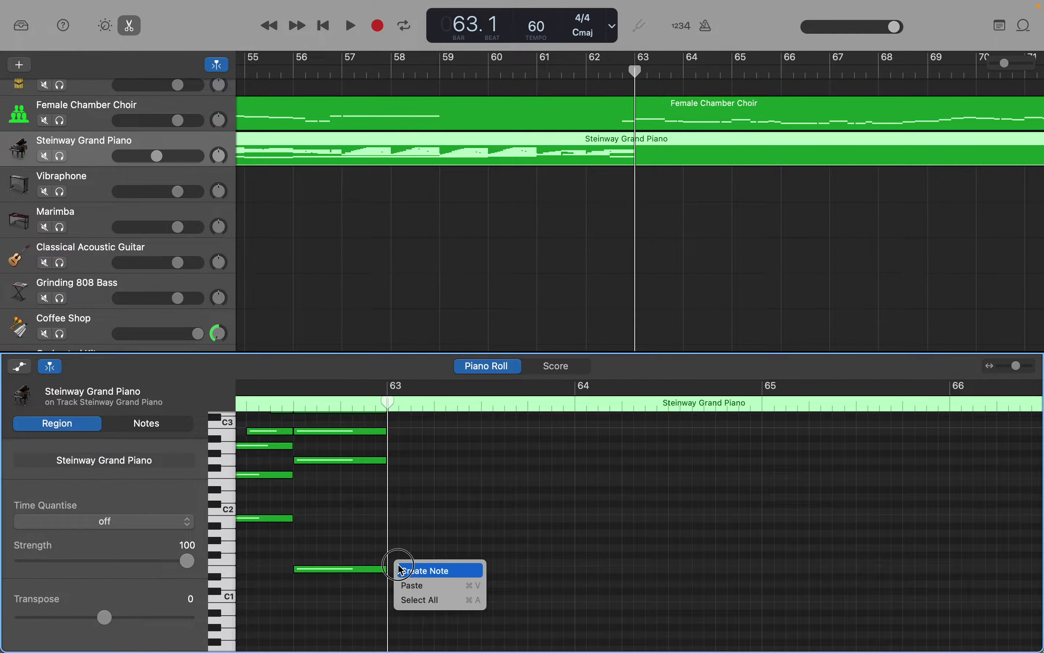
key(Escape)
super+click(396, 562)
drag(401, 562, 568, 565)
Add full-bar piano bass notes F1 in bar 64 and G1 in bar 65.
right_click(579, 563)
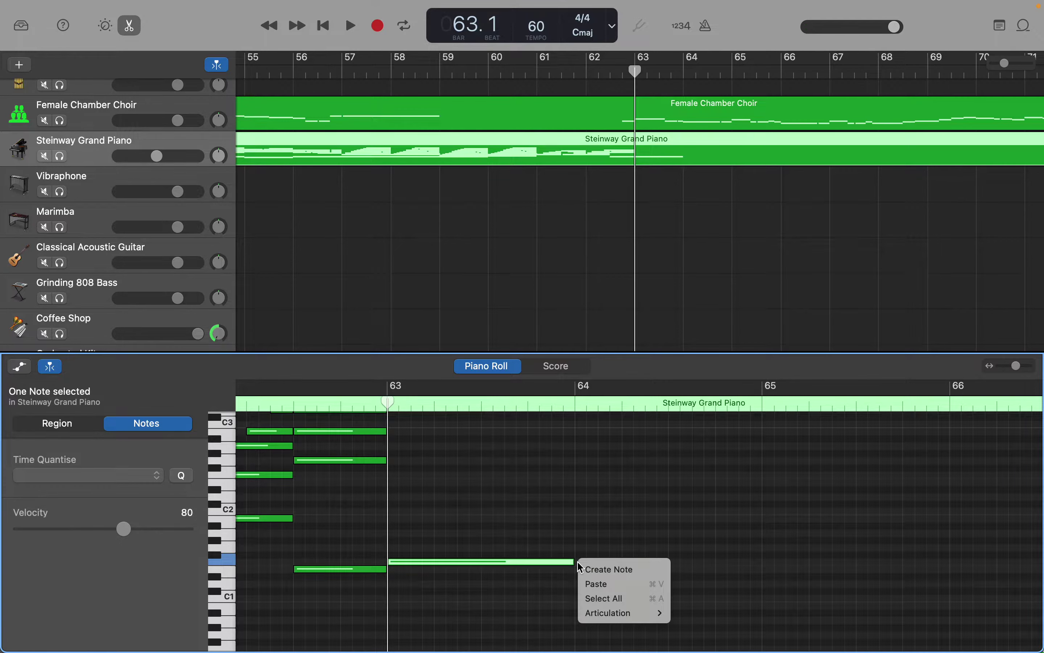
click(590, 567)
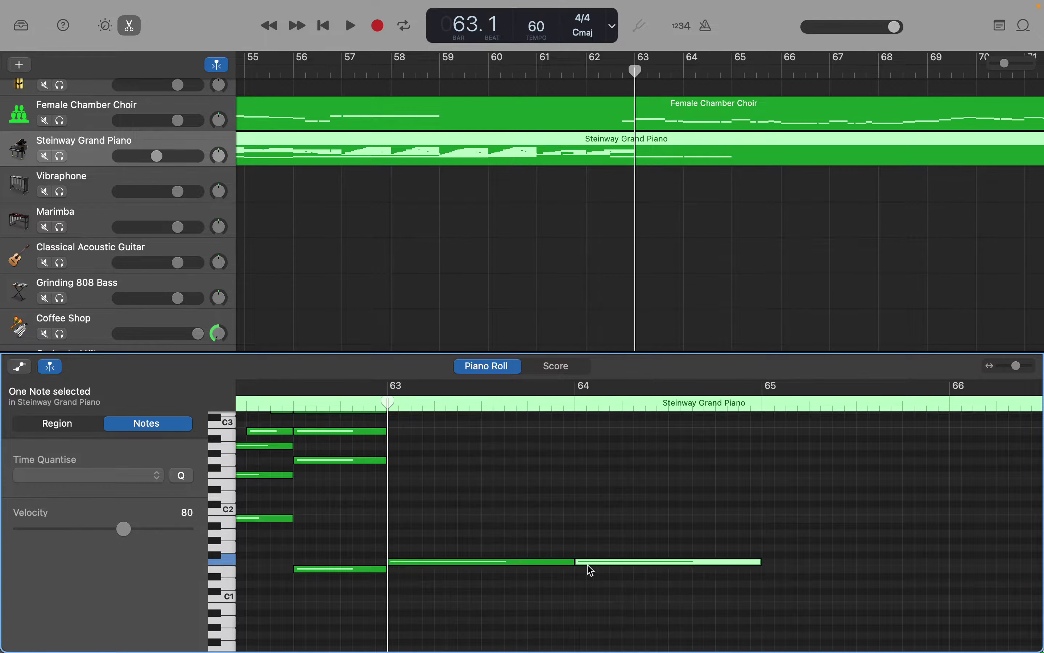
right_click(770, 553)
click(772, 553)
Add a full-bar C1 bass note to the Steinway Grand Piano region in bar 66.
scroll(771, 553, right, 2)
scroll(769, 561, right, 3)
scroll(769, 561, down, 3)
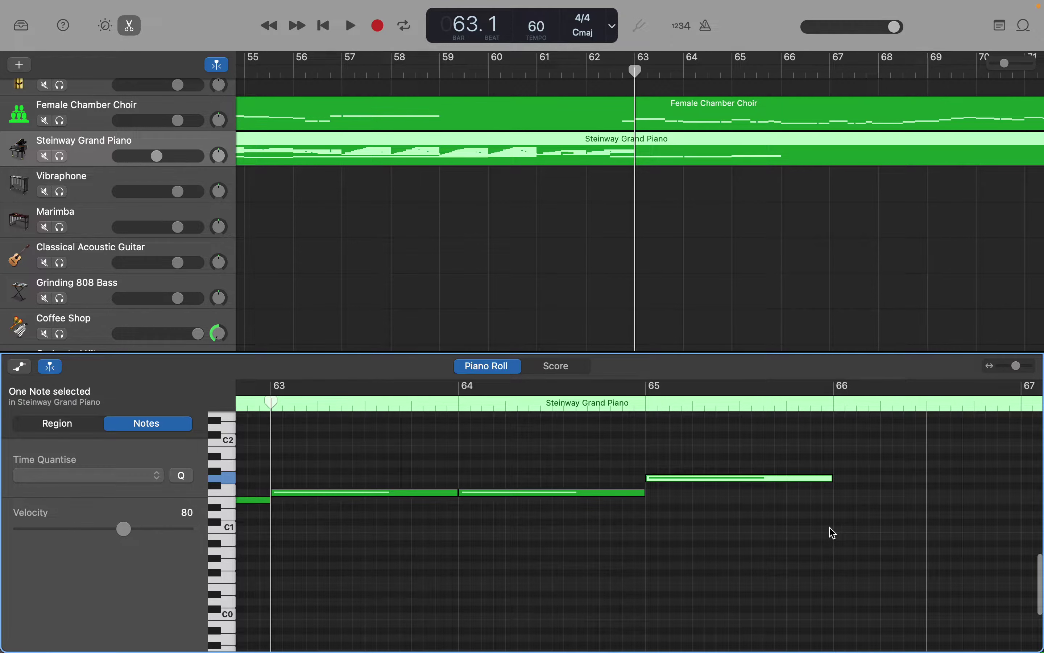
right_click(841, 536)
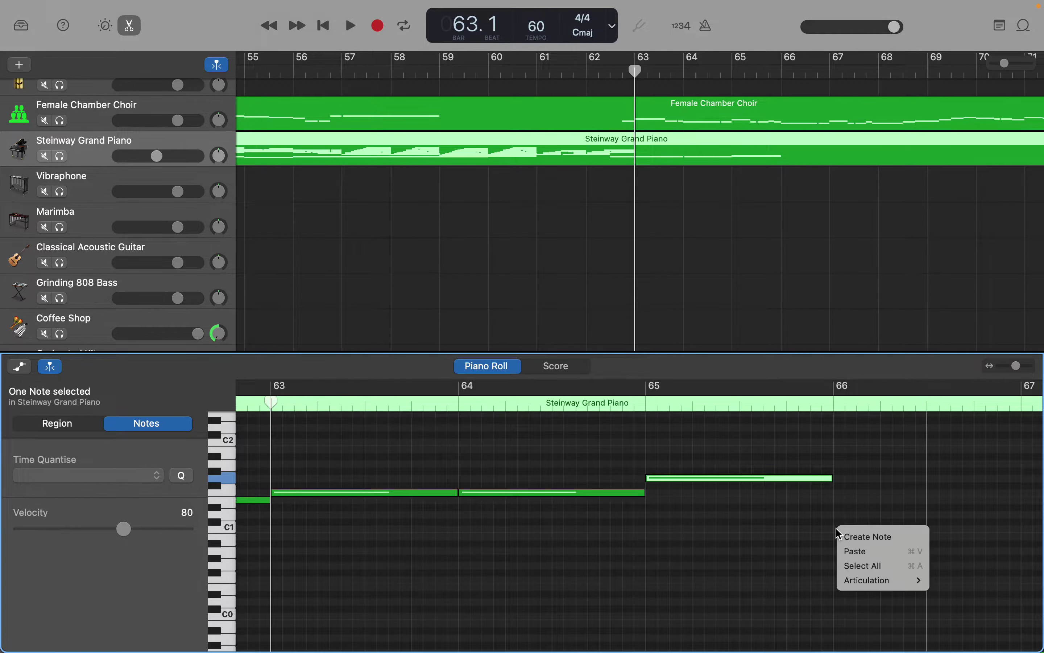
click(847, 537)
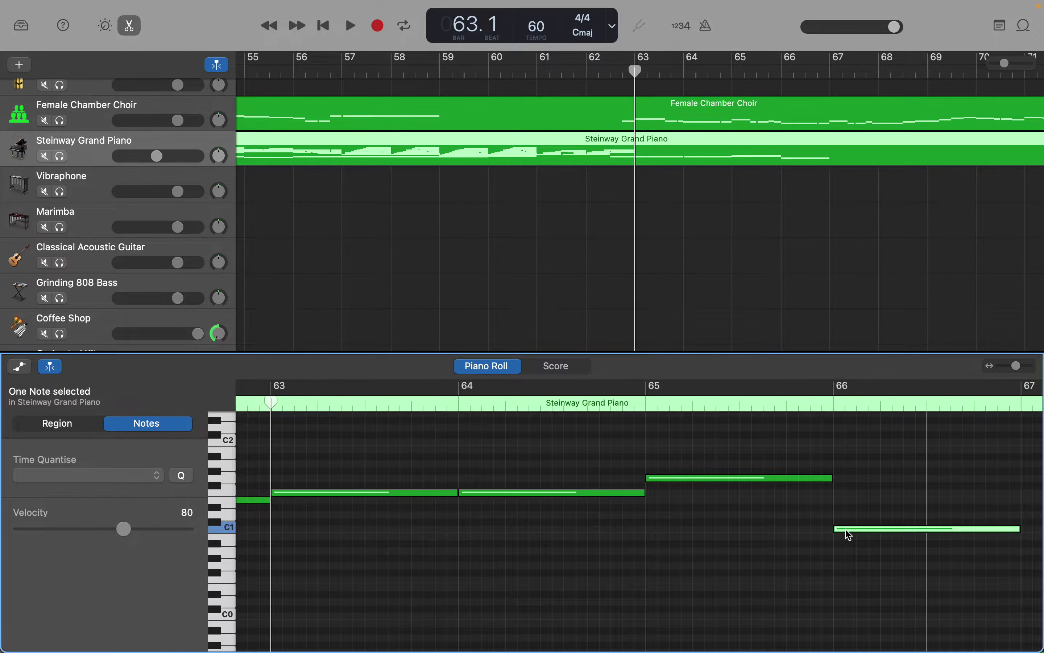
Show the Female Chamber Choir region's notes and examine the melody in bars 63 to 66, especially the note after the long opening one.
scroll(850, 535, up, 8)
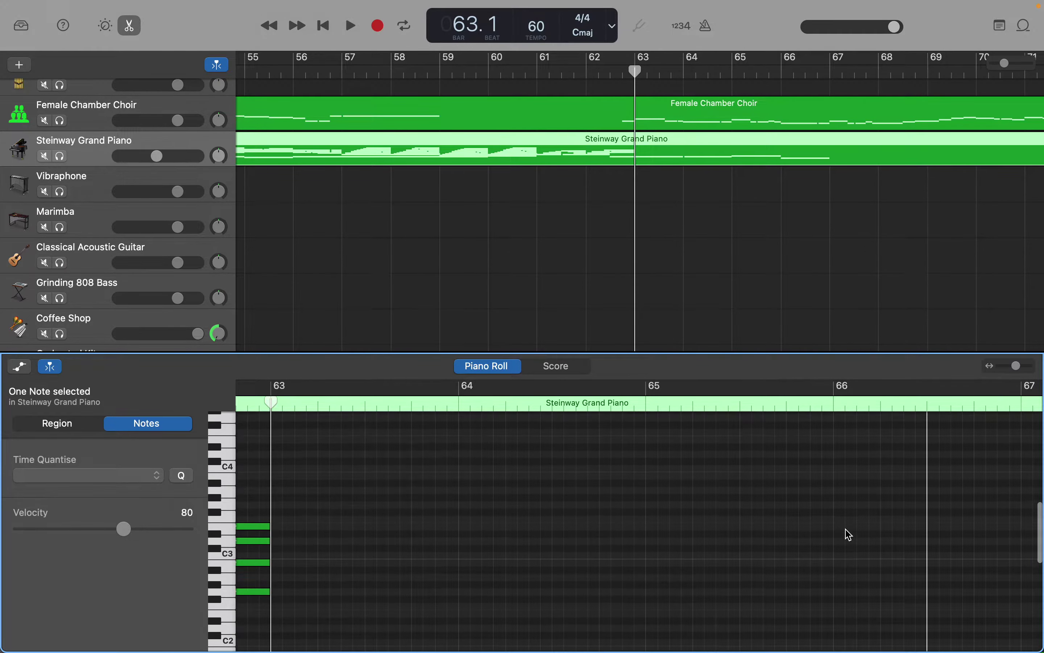
scroll(848, 535, up, 1)
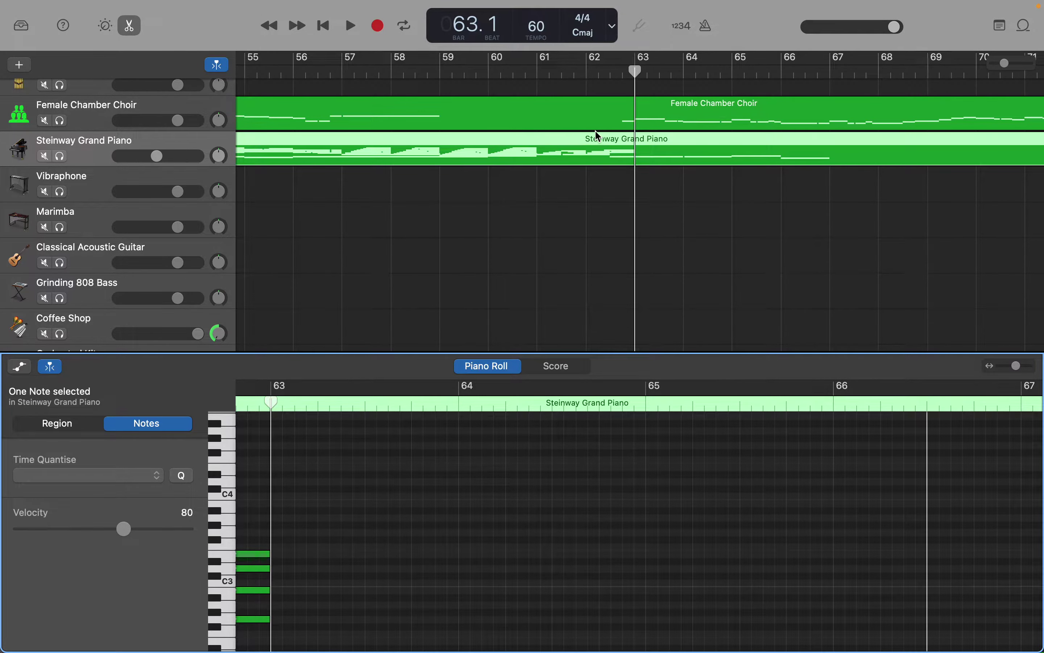
click(611, 127)
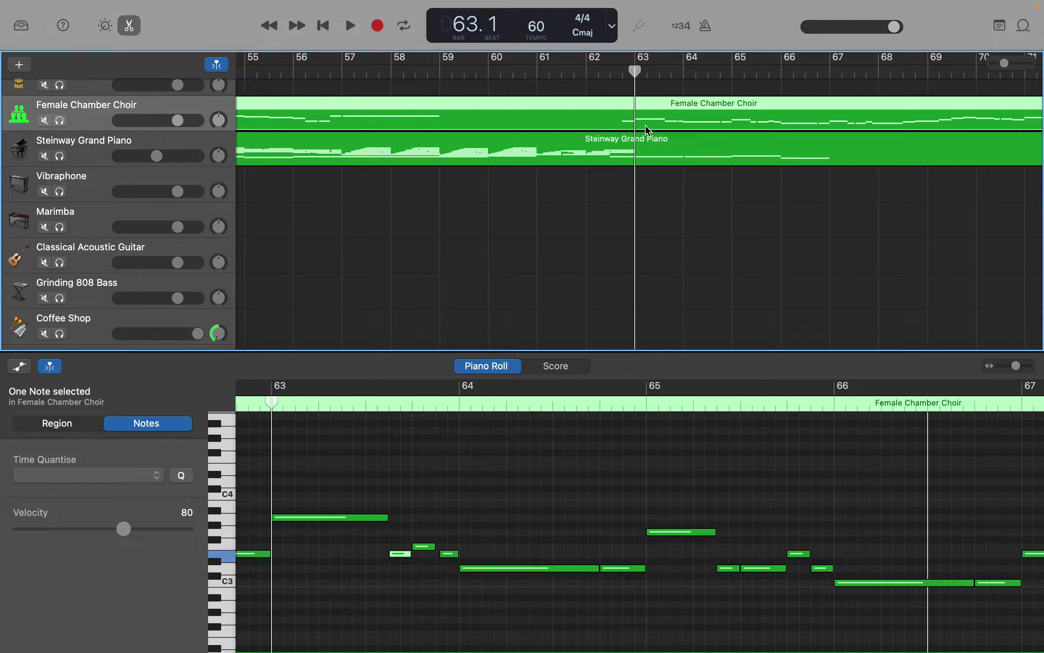
scroll(355, 484, down, 2)
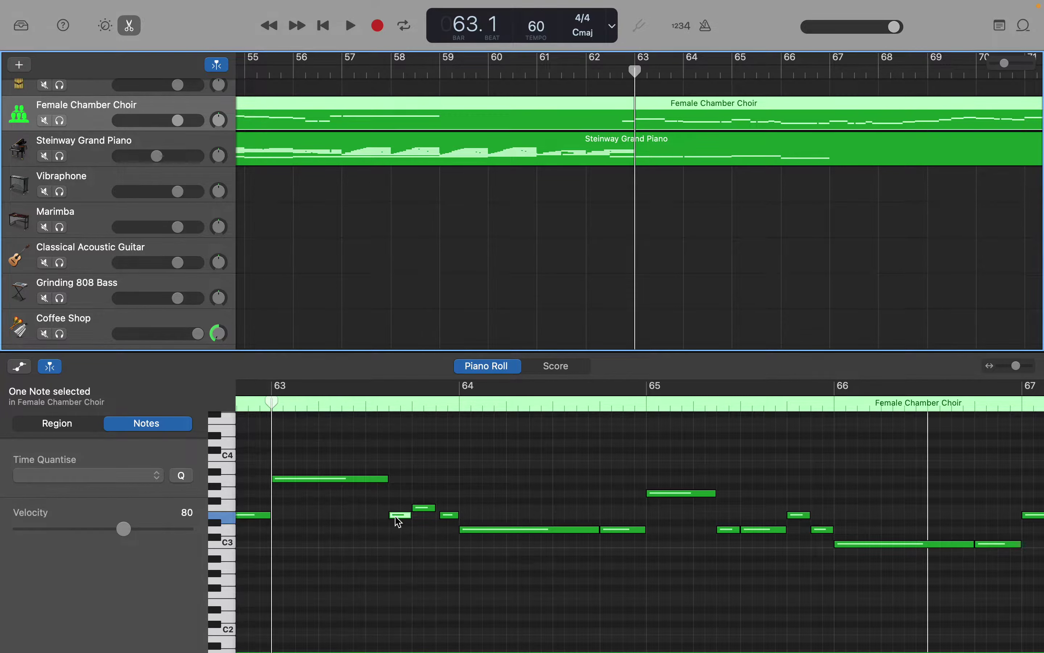
mouse_move(397, 521)
Show the Steinway Grand Piano region's notes and add a sixteenth-note F3 on beat 3 of bar 63.
click(656, 158)
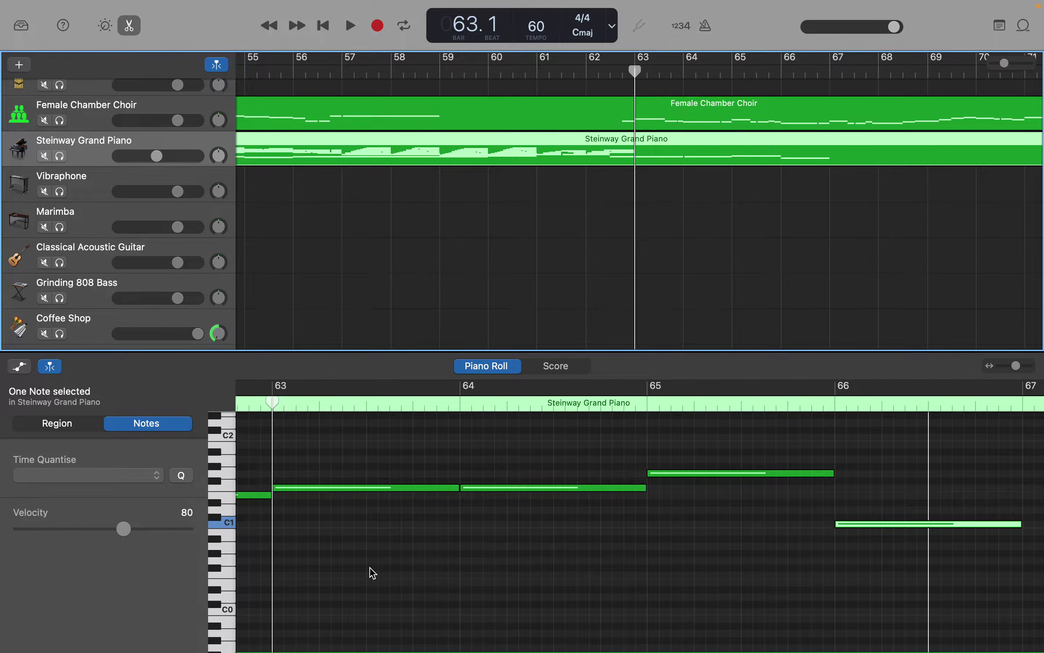
scroll(371, 569, down, 3)
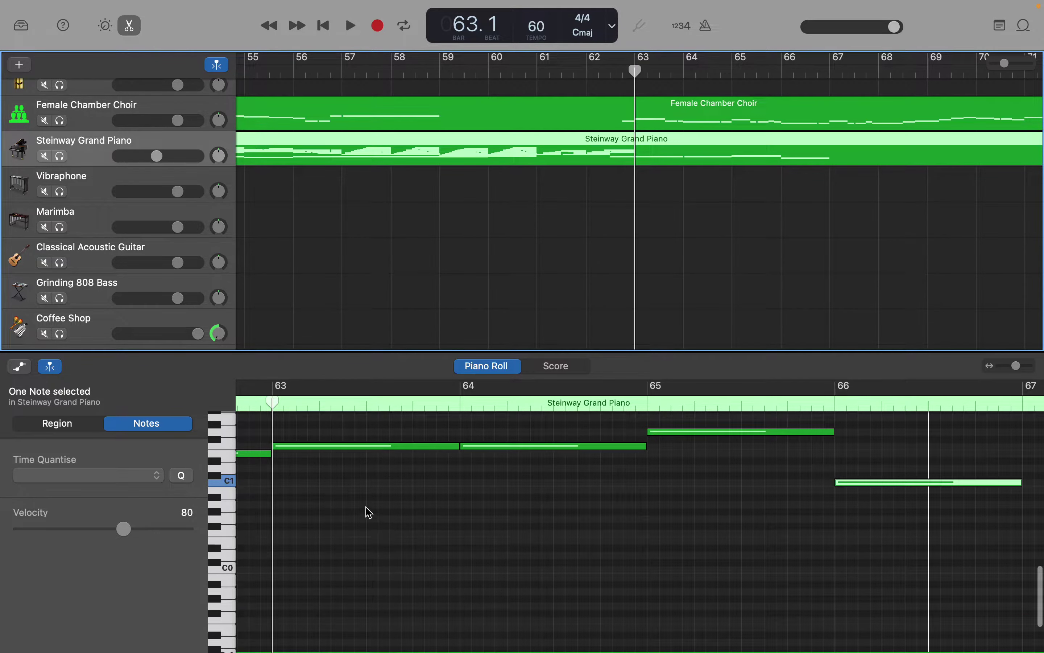
scroll(368, 505, up, 15)
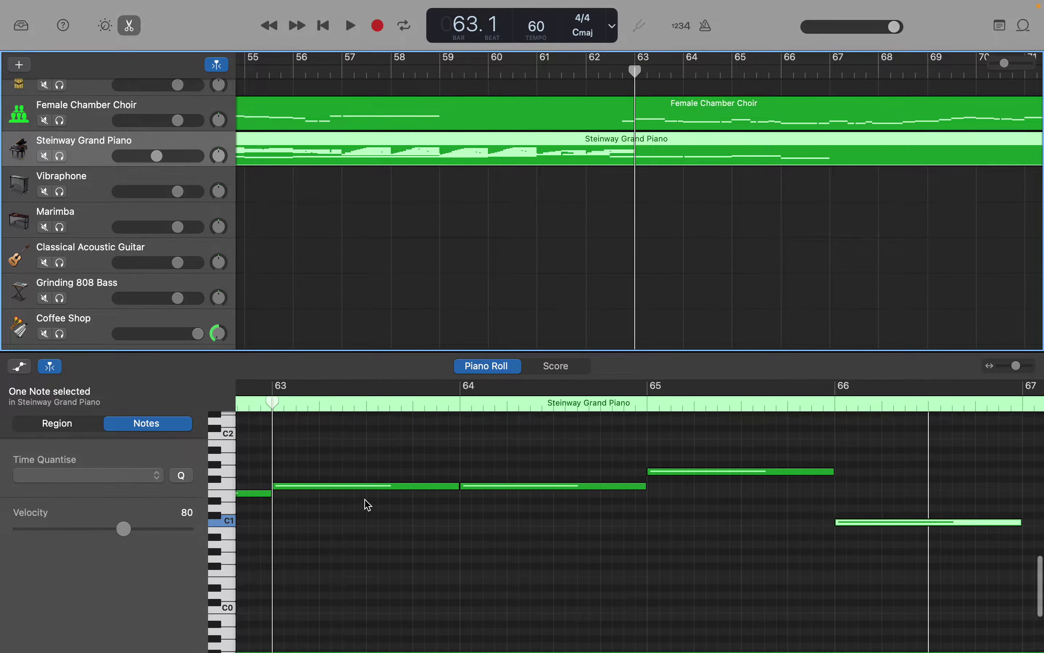
scroll(368, 505, up, 1)
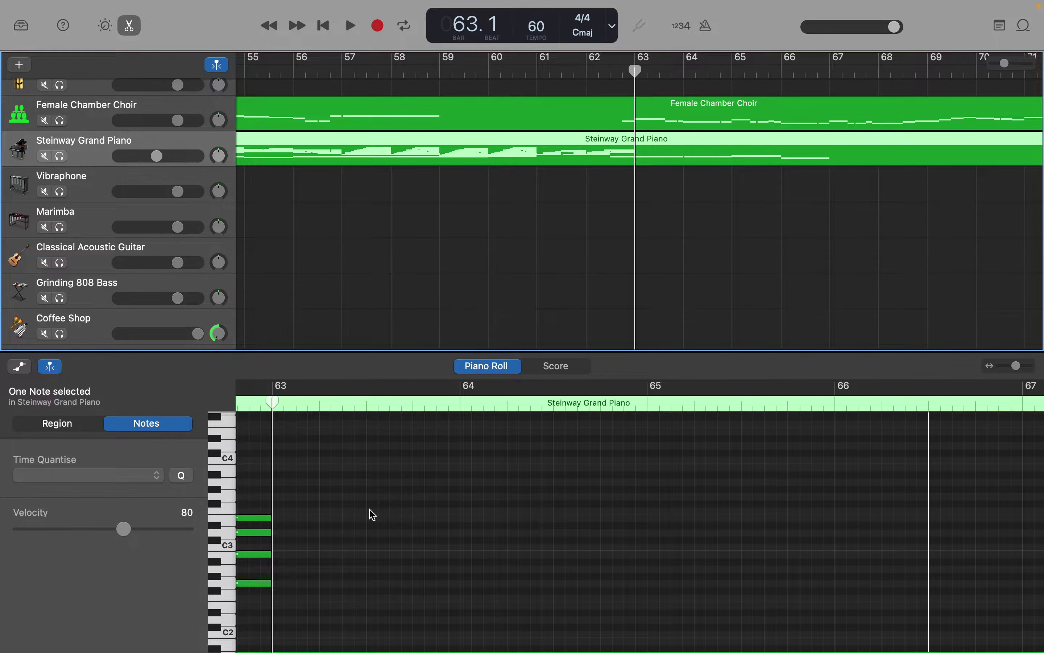
right_click(371, 513)
click(375, 513)
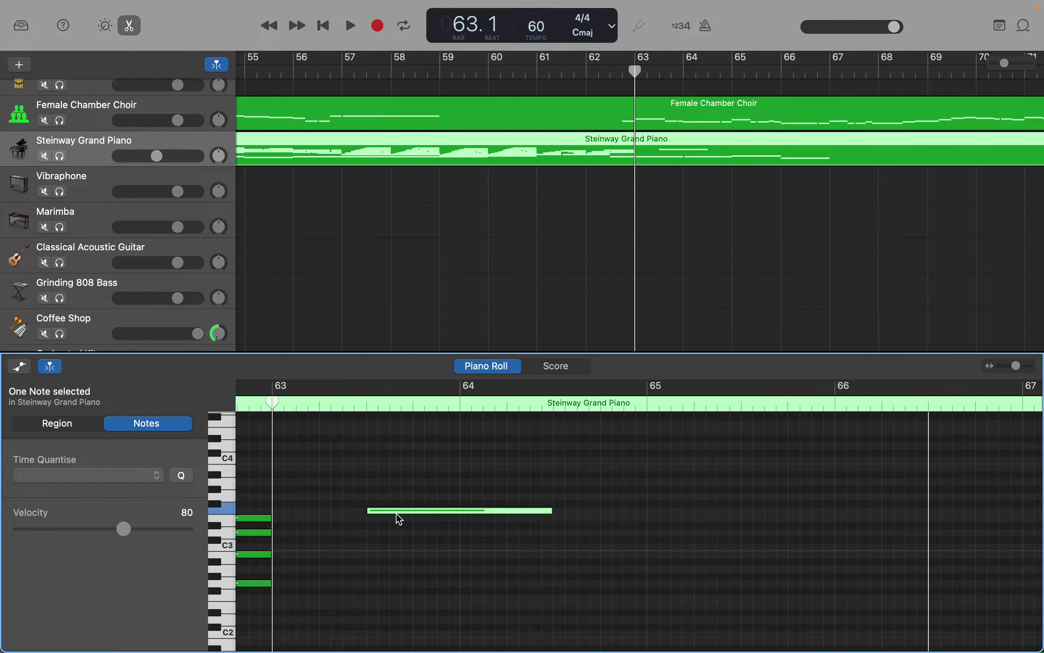
drag(548, 512, 375, 513)
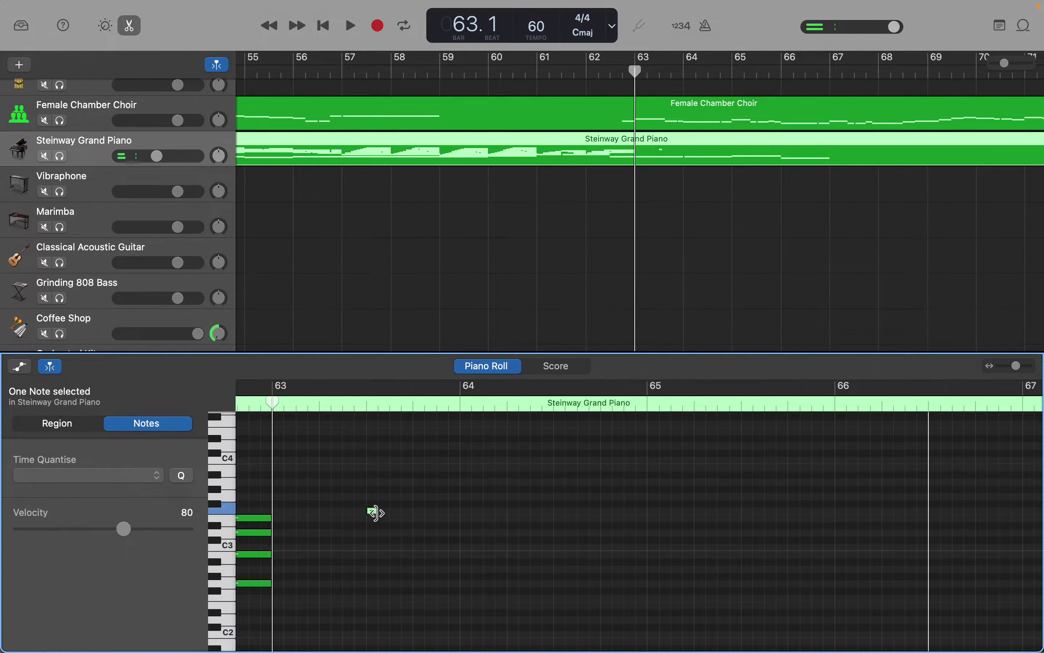
Continue downward from the F3 on beat 3 of bar 63 with consecutive sixteenth notes E3, C3 and A2.
right_click(386, 525)
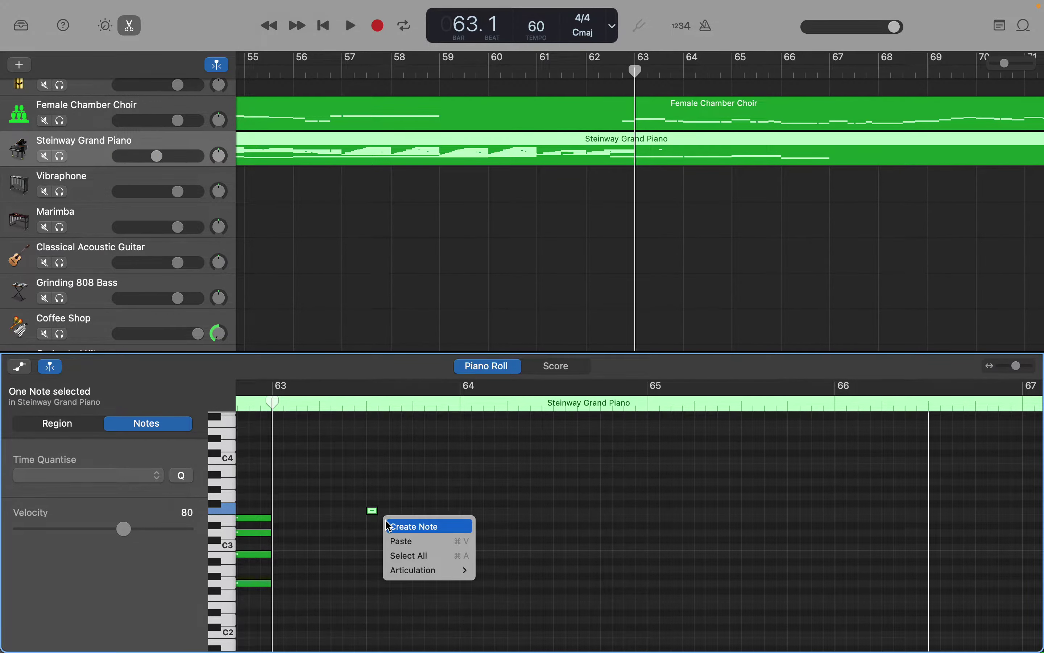
click(389, 526)
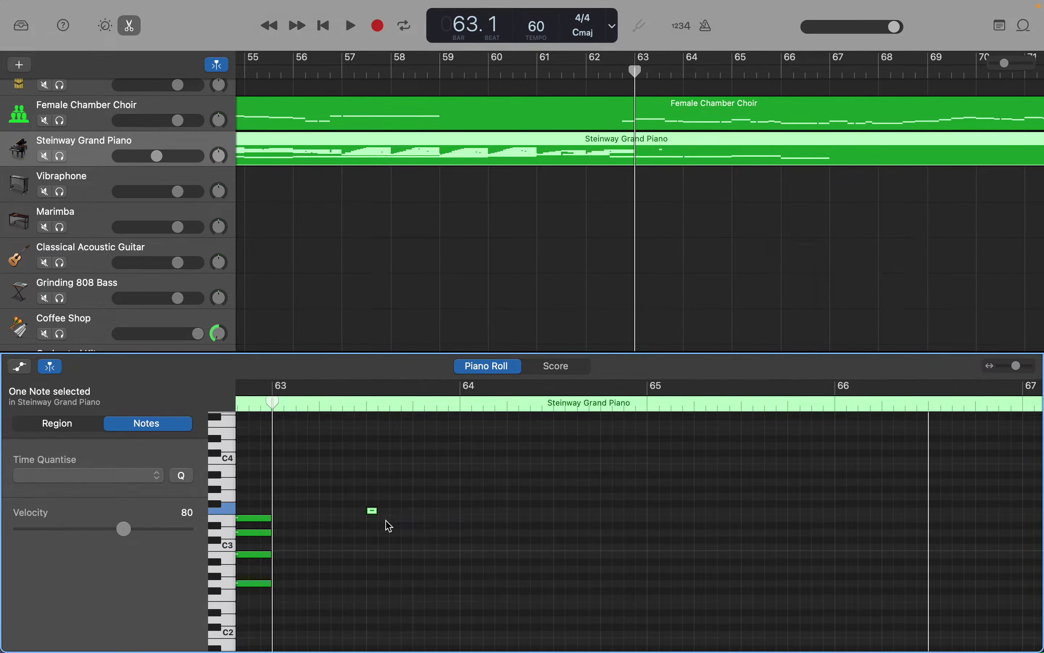
right_click(394, 546)
click(402, 550)
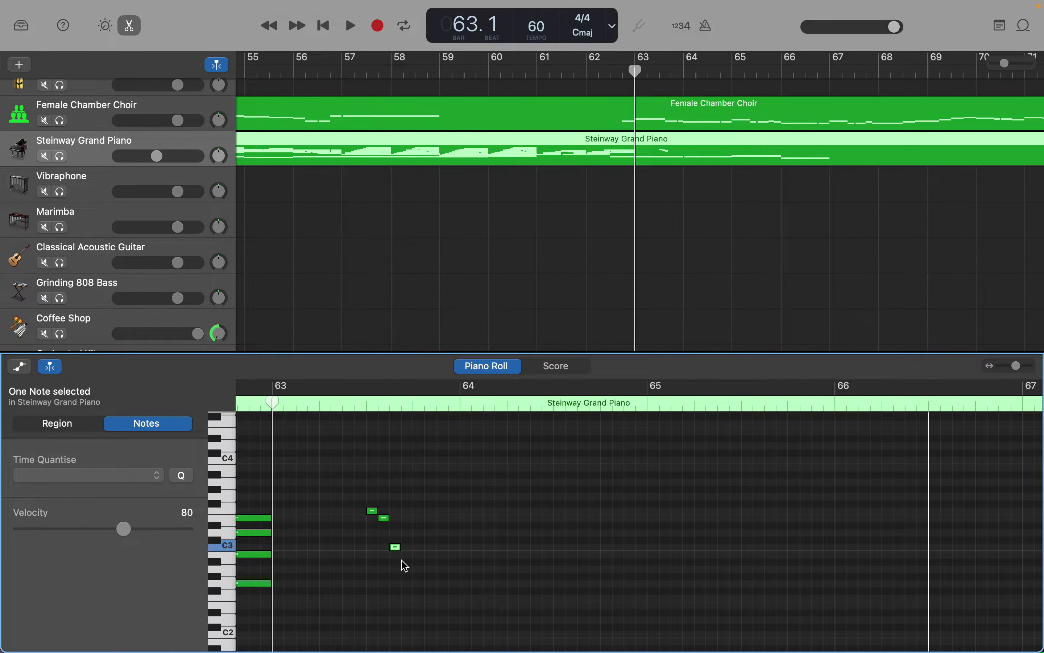
right_click(409, 572)
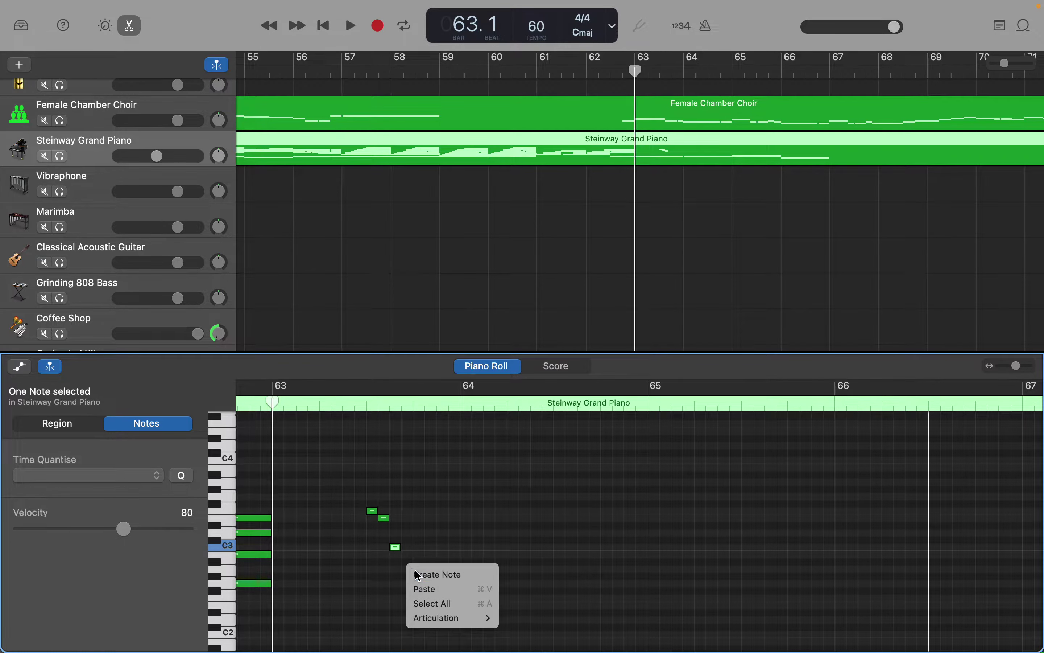
click(416, 574)
Copy the four descending notes to beat 4 of bar 63 and lower the copy one octave to F2, E2, C2 and A1.
drag(273, 404, 414, 414)
drag(348, 469, 409, 581)
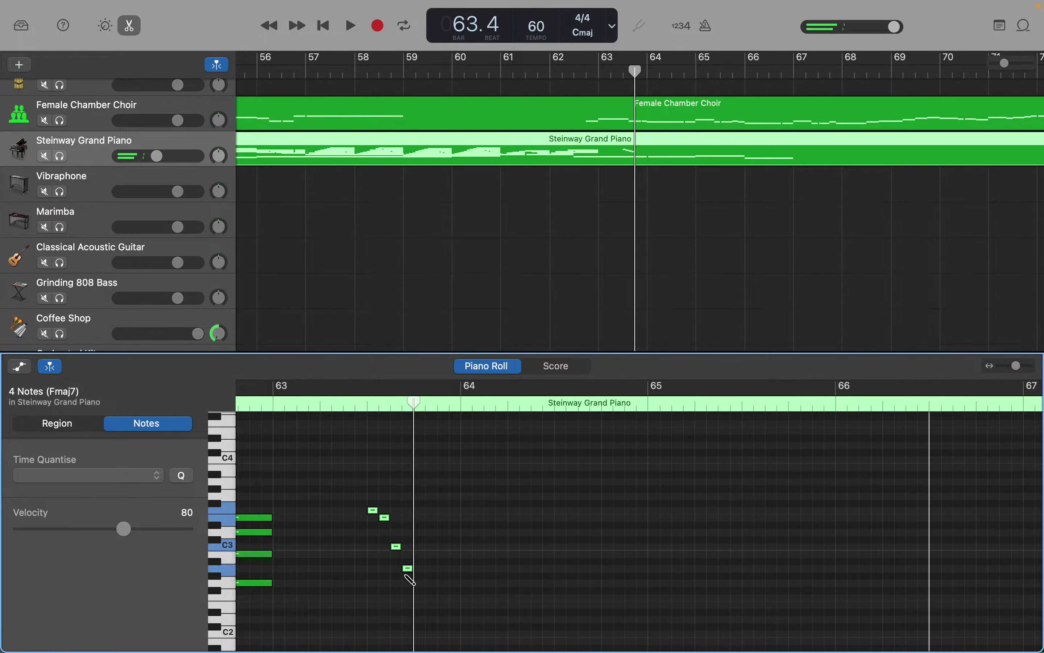
key(super+c)
key(super+v)
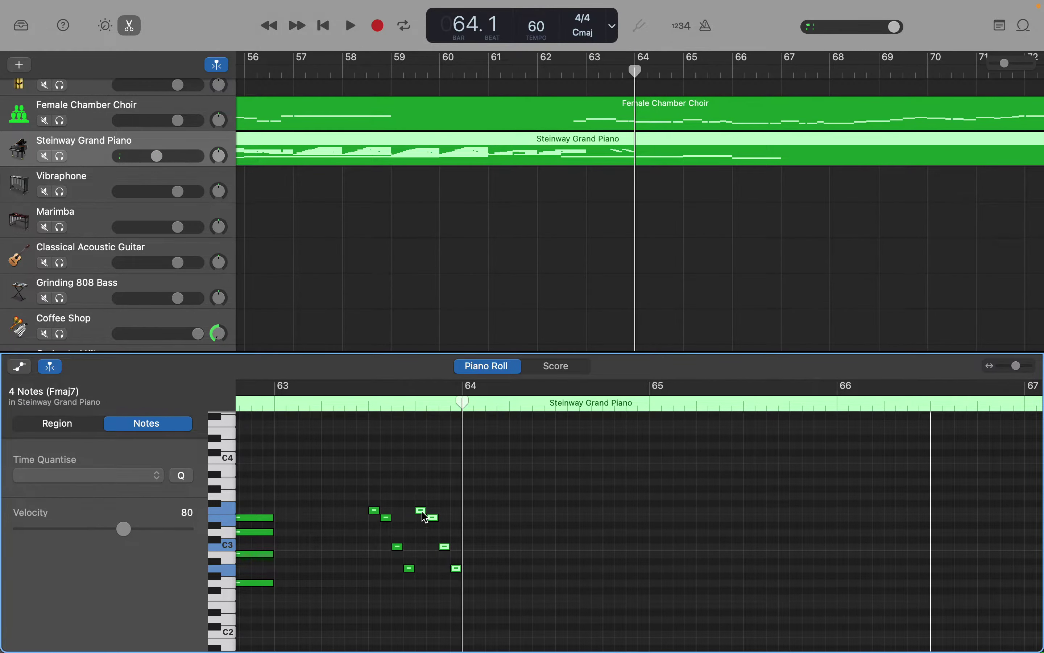
drag(427, 521, 427, 600)
scroll(427, 600, down, 5)
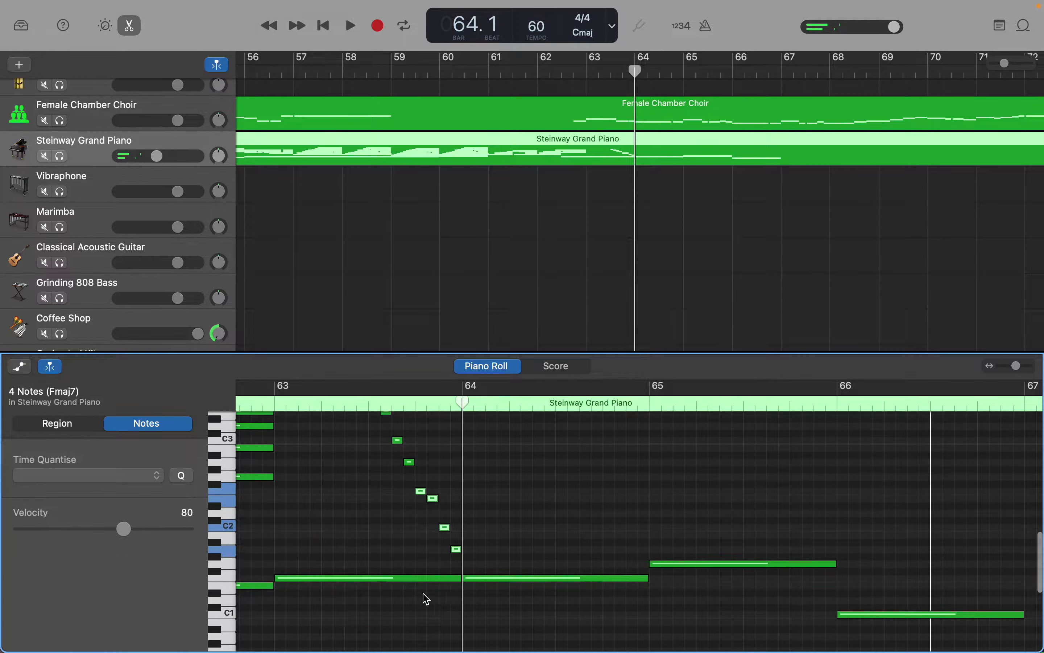
scroll(426, 598, up, 3)
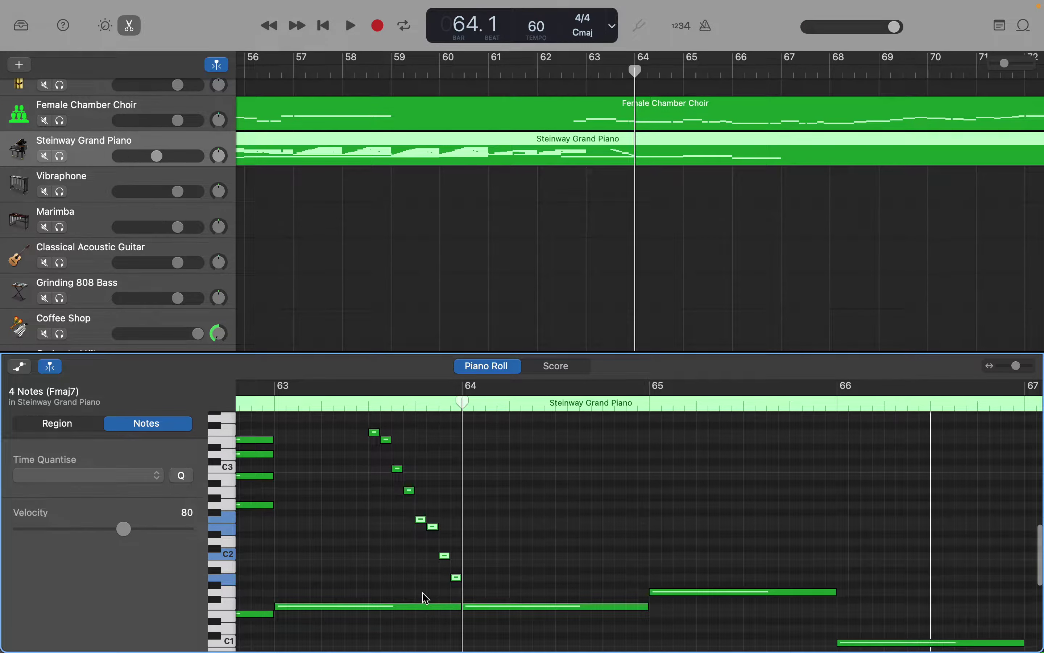
scroll(426, 598, up, 2)
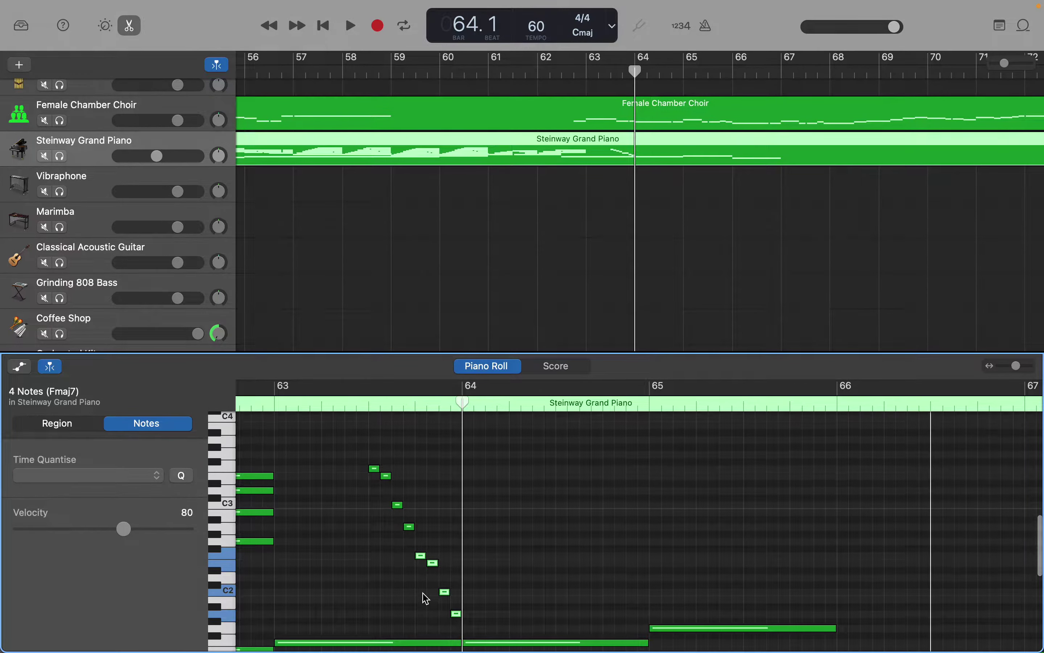
Add sixteenth notes F2, A2, C3 and E3 across beat 2 of bar 63, rising to the F3 on beat 3.
scroll(425, 598, down, 1)
scroll(426, 598, down, 1)
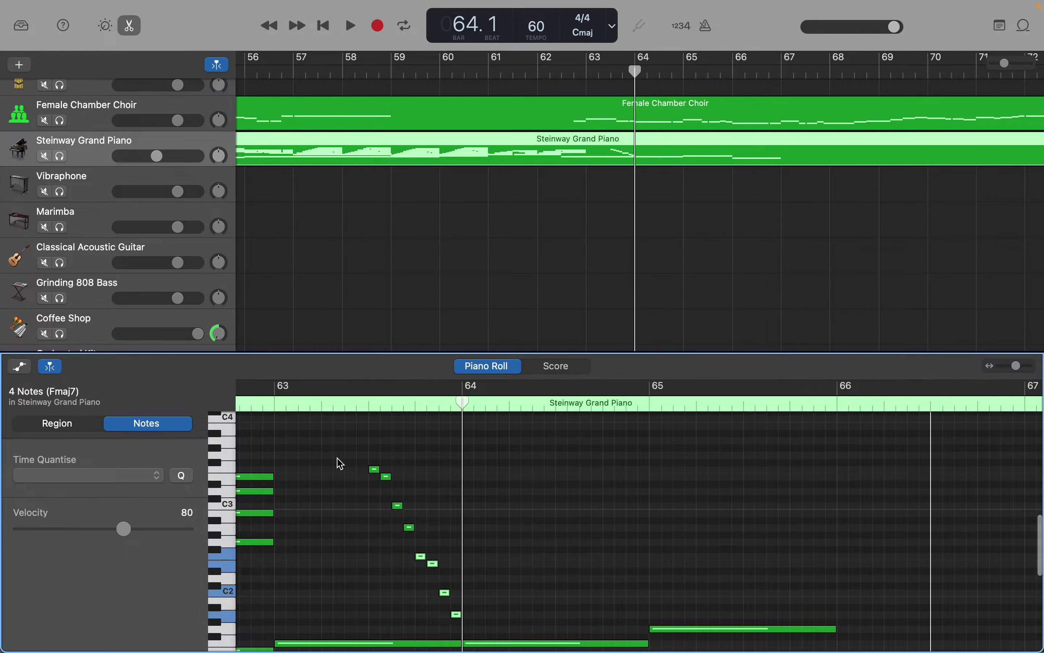
right_click(363, 478)
click(370, 477)
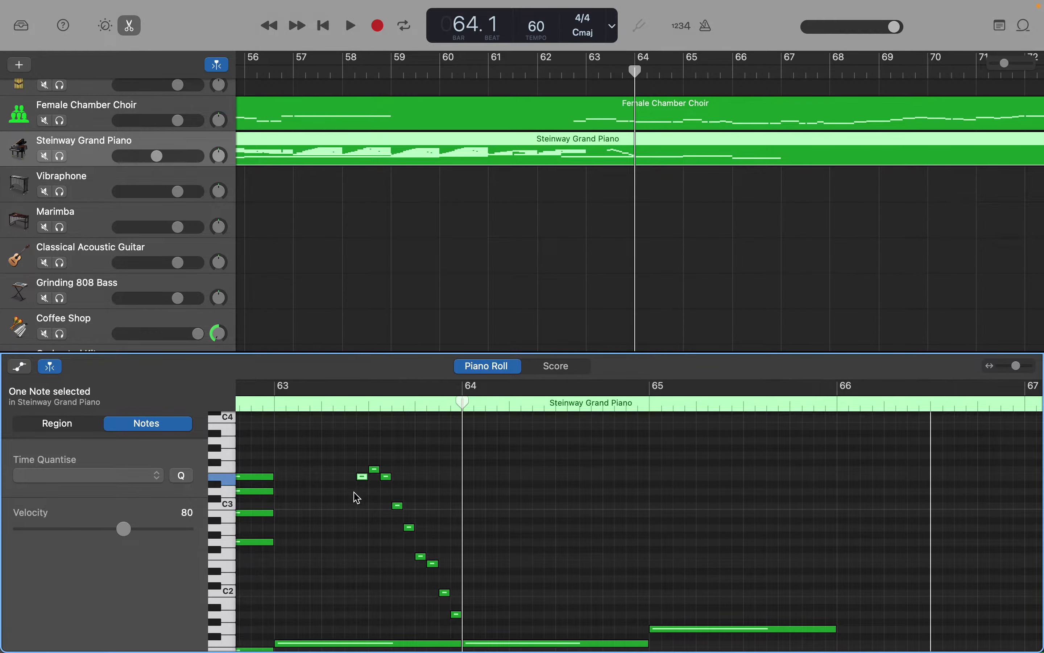
right_click(350, 505)
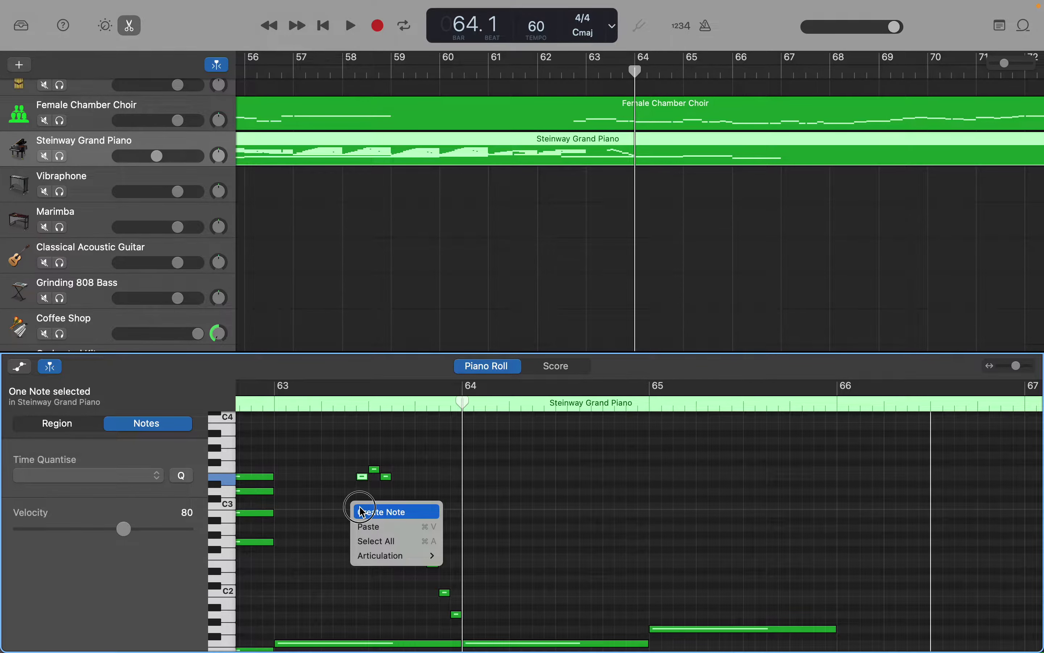
click(361, 509)
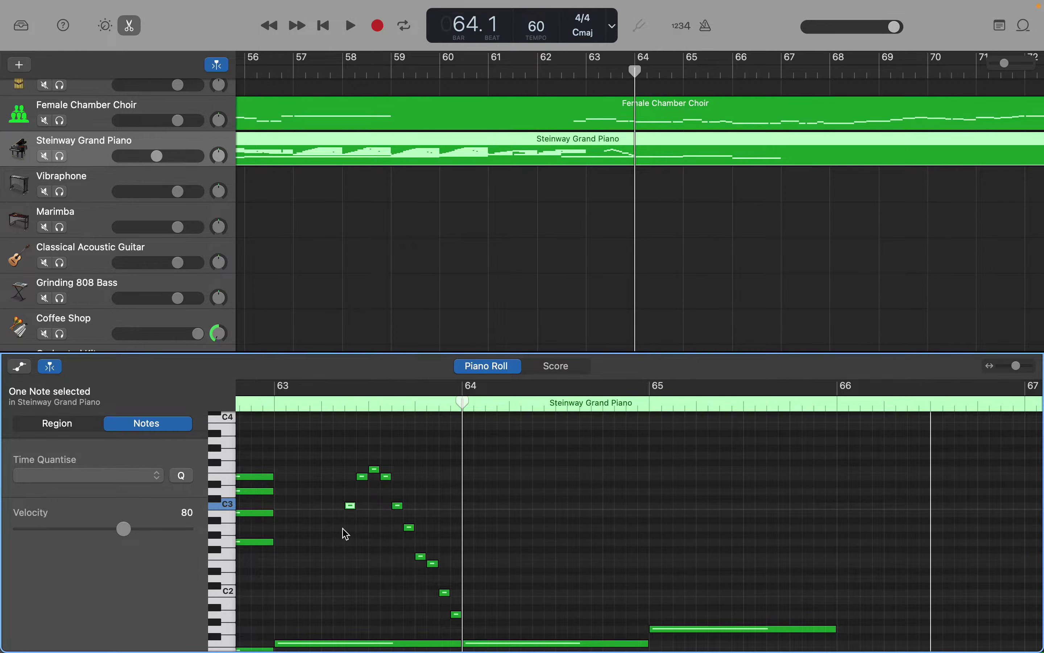
click(343, 534)
right_click(344, 535)
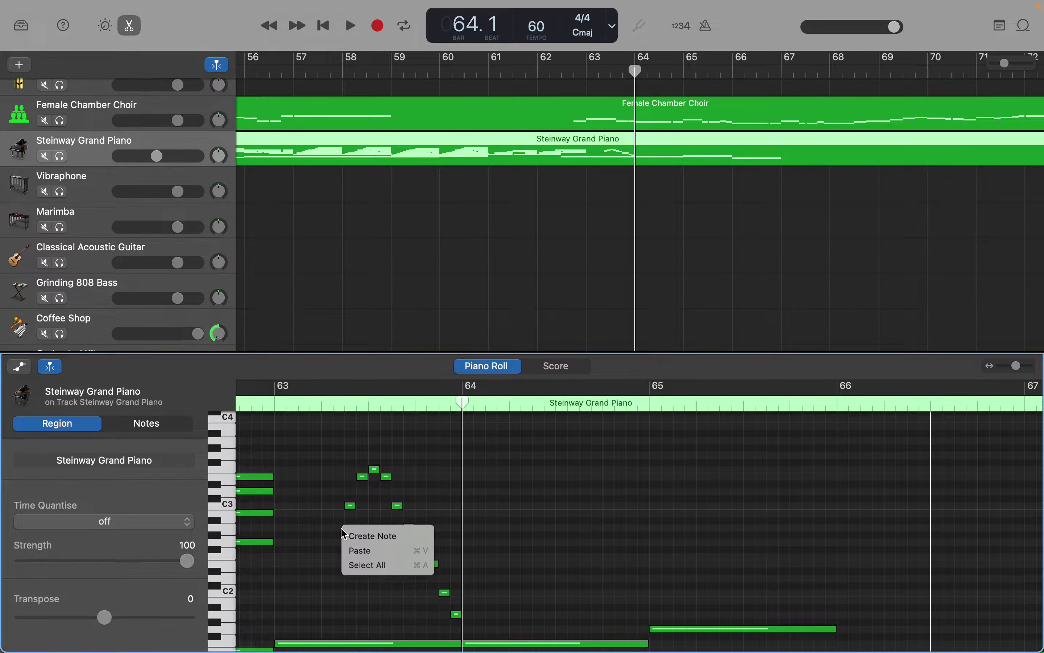
click(352, 538)
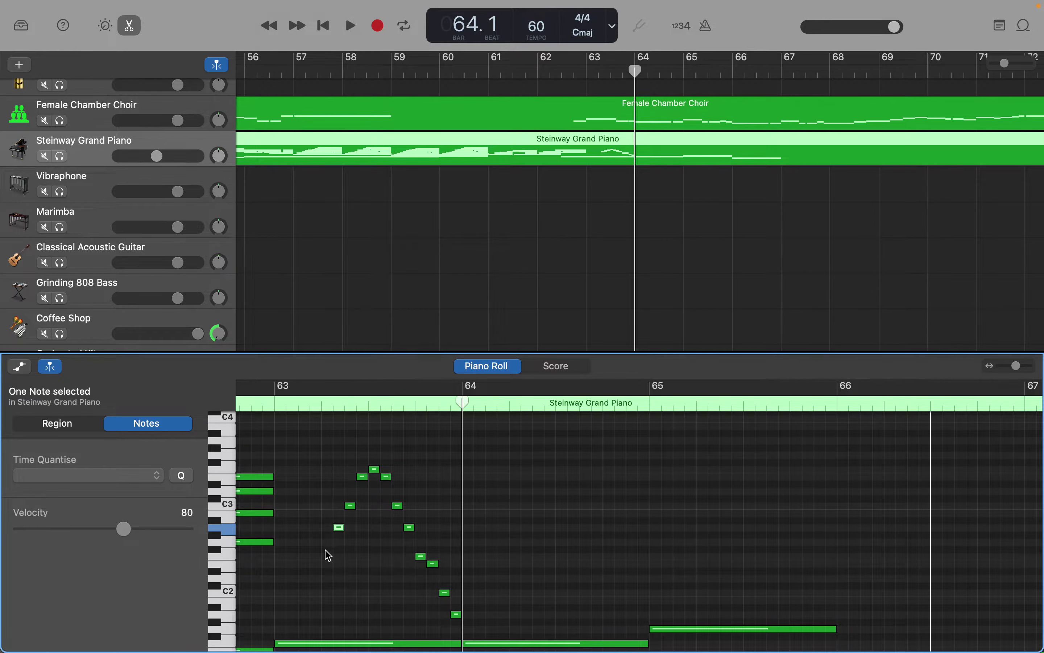
right_click(330, 560)
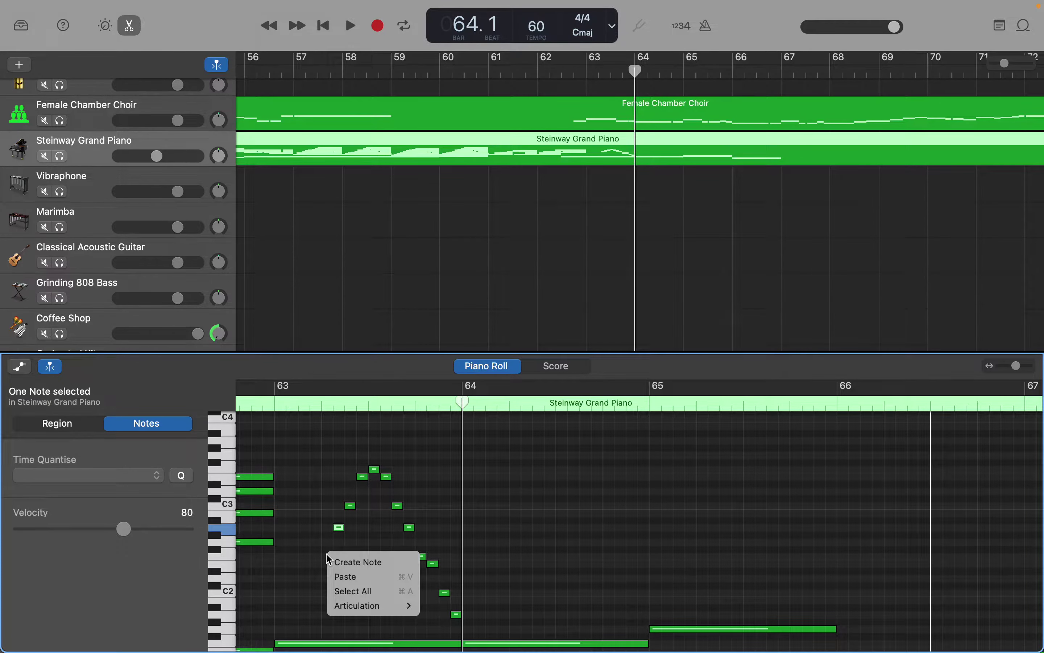
click(336, 558)
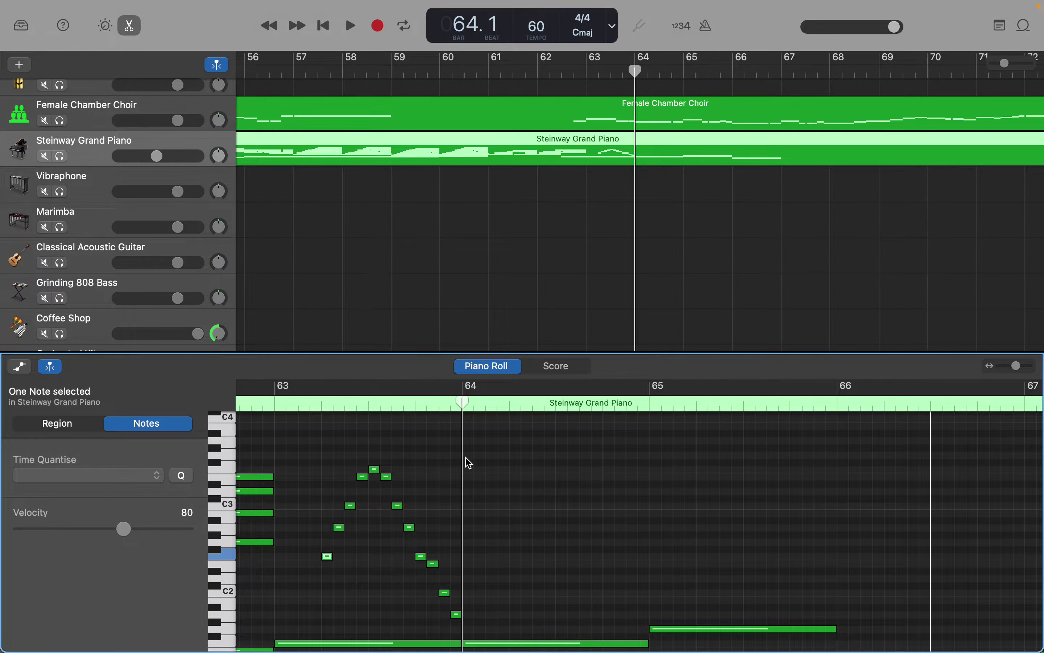
Copy the four rising beat 2 notes to beat 1 of bar 63 and lower the copy one octave to F1, A1, C2 and E2.
drag(463, 403, 325, 416)
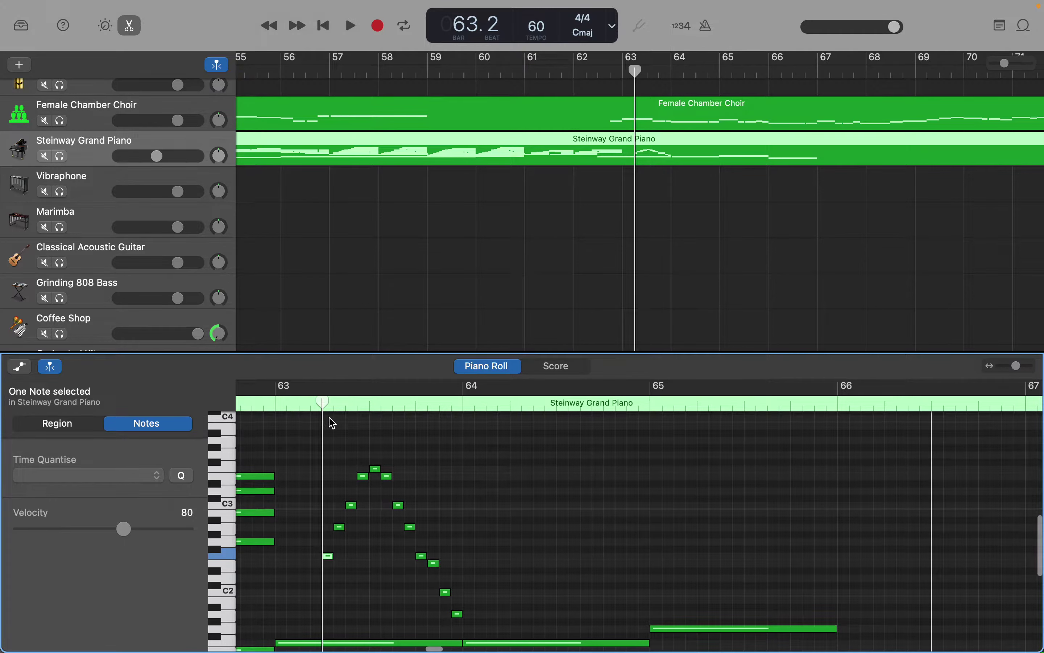
drag(362, 453, 326, 559)
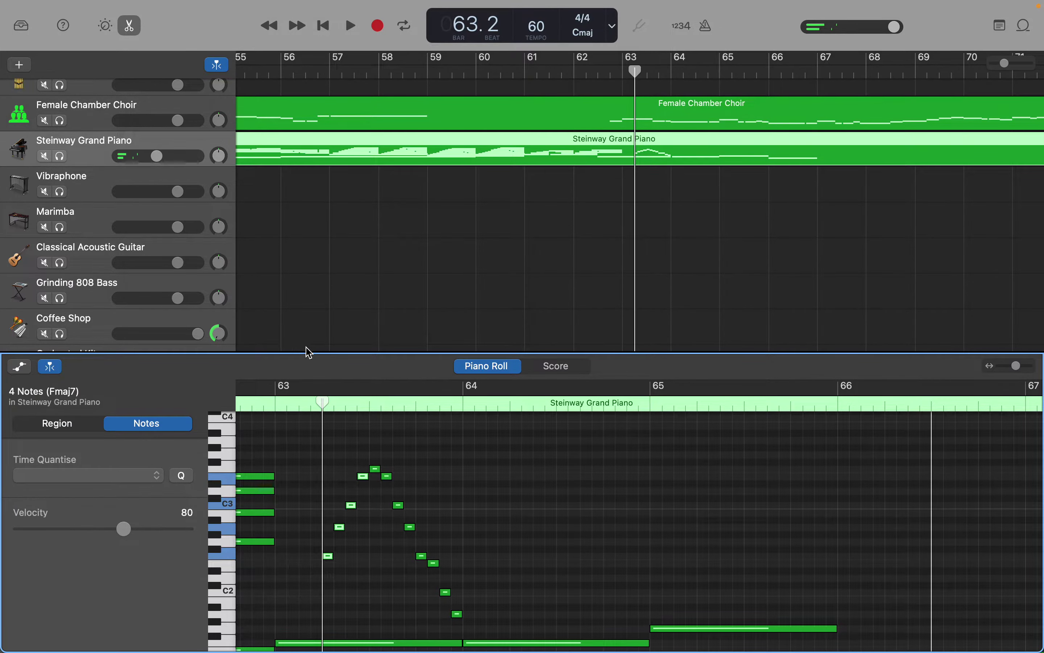
drag(321, 401, 280, 402)
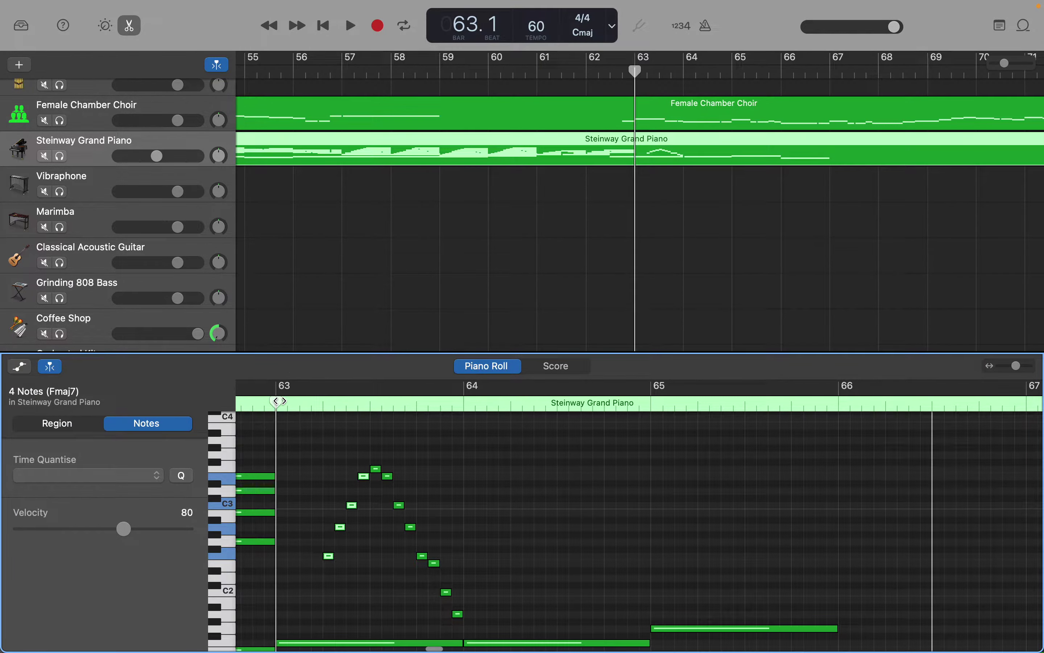
key(super+v)
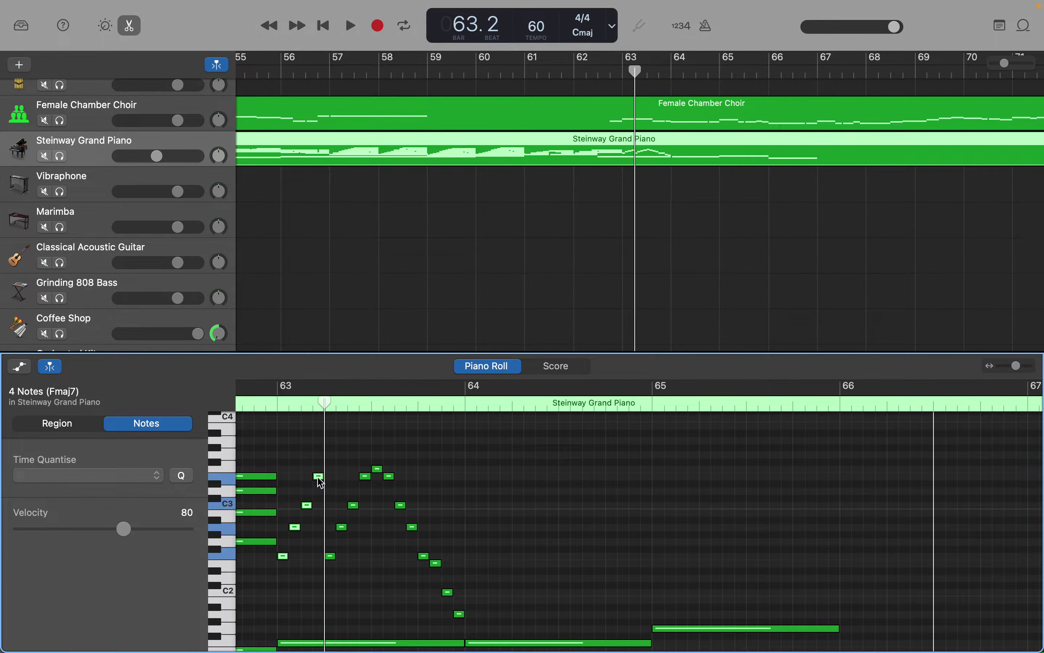
mouse_move(321, 483)
drag(321, 482, 322, 569)
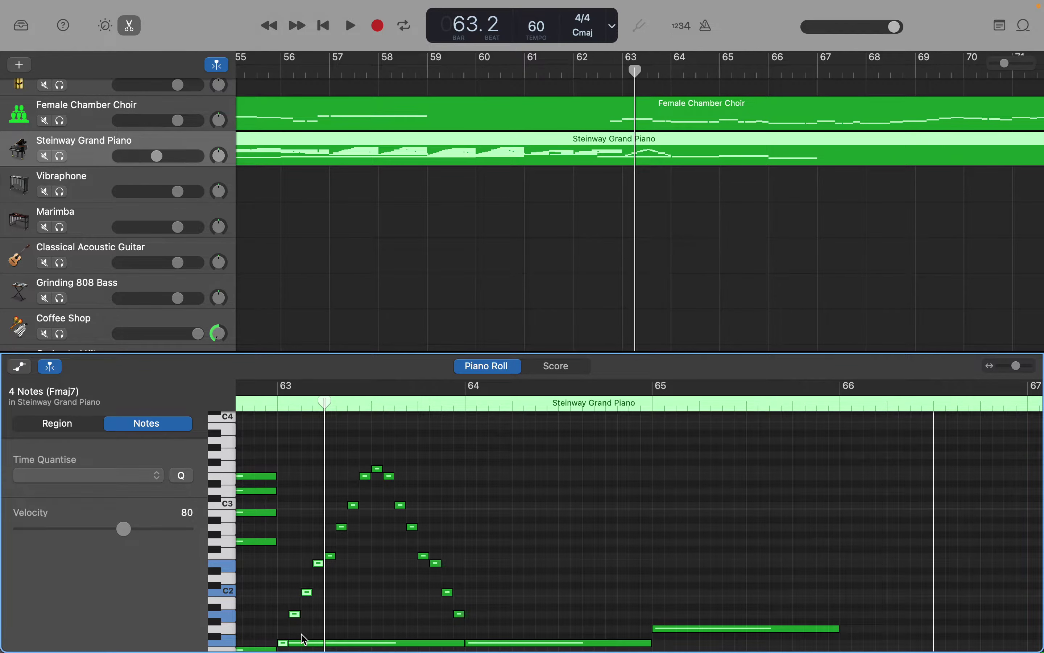
Delete the short F1 note that overlaps the full-bar F1 bass note at the start of bar 63.
click(283, 643)
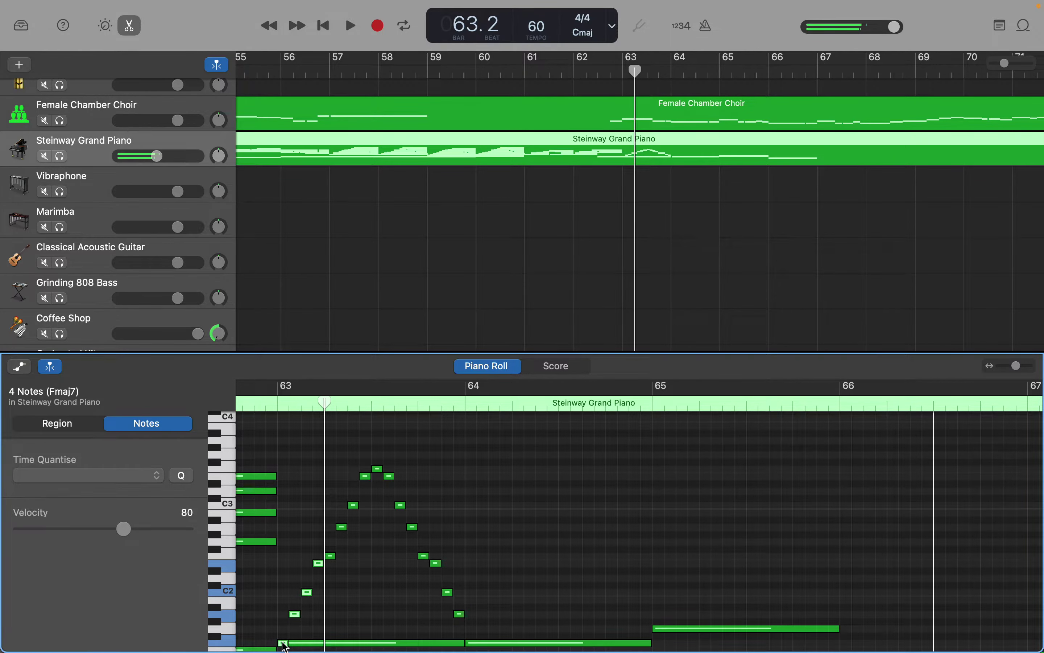
click(284, 644)
mouse_move(276, 650)
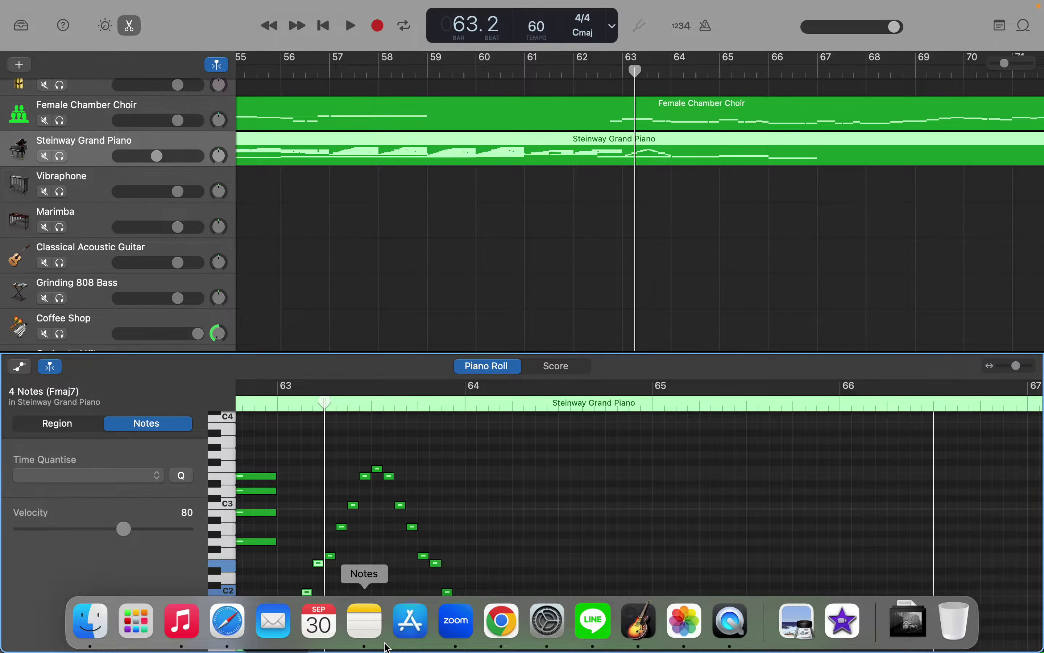
scroll(339, 518, down, 3)
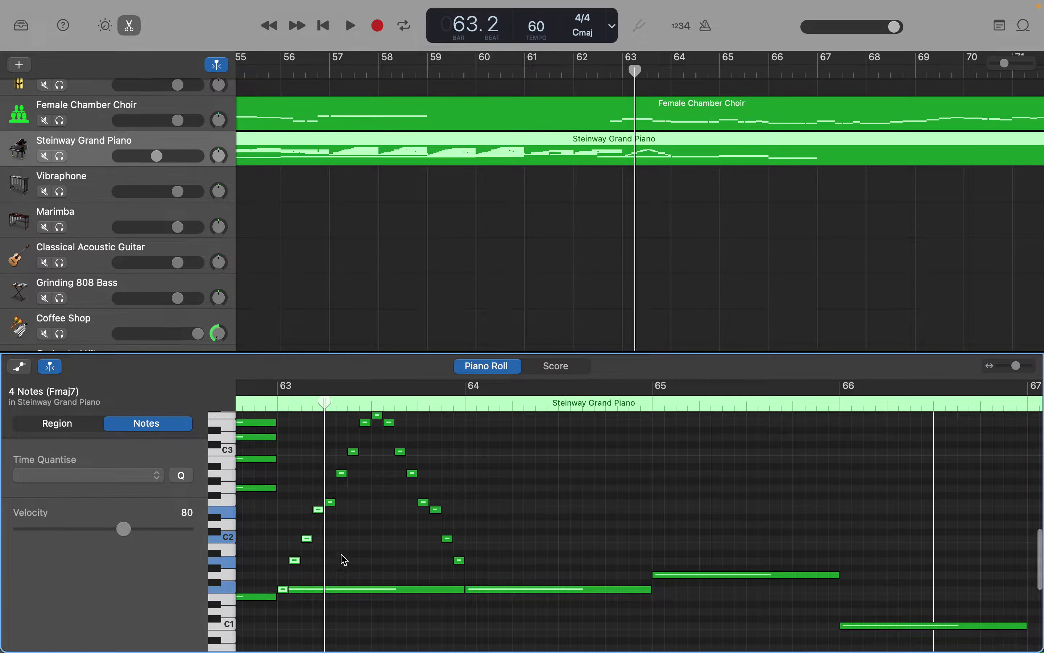
click(350, 567)
click(285, 589)
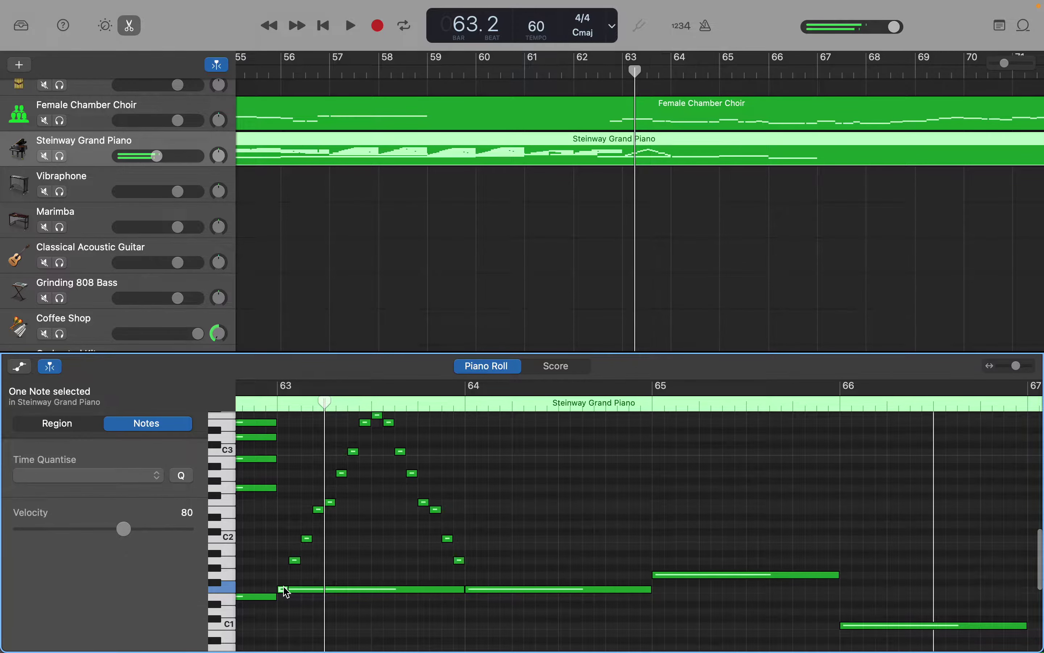
key(Delete)
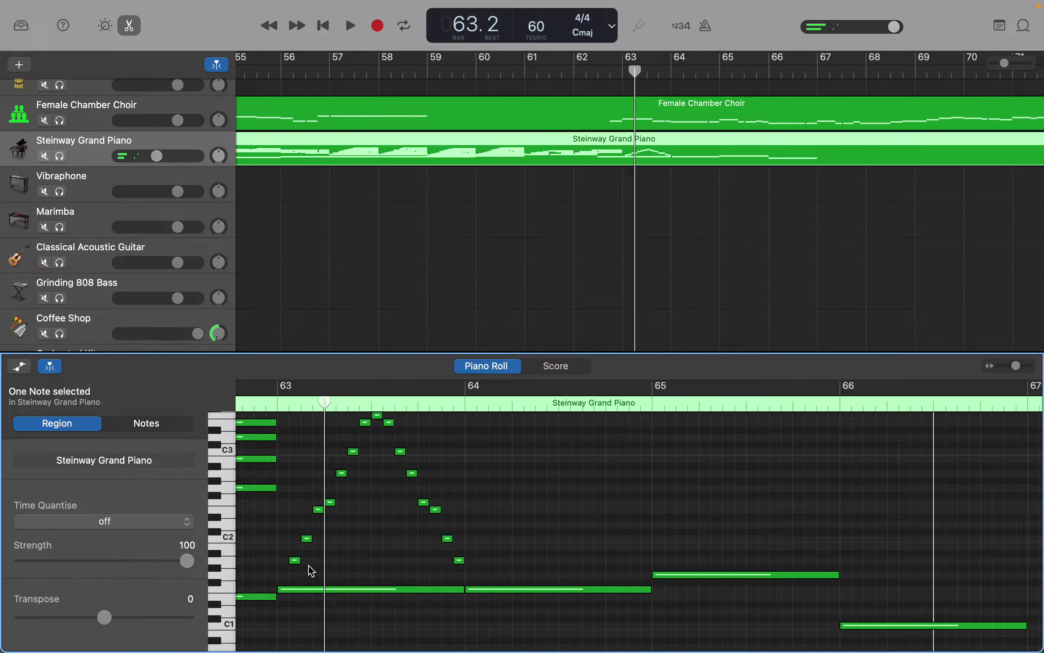
Lengthen the rising notes A1 to E3 in bar 63 until each pitch repeats in the descent, and hold F3 to the bar's end.
drag(299, 560, 453, 563)
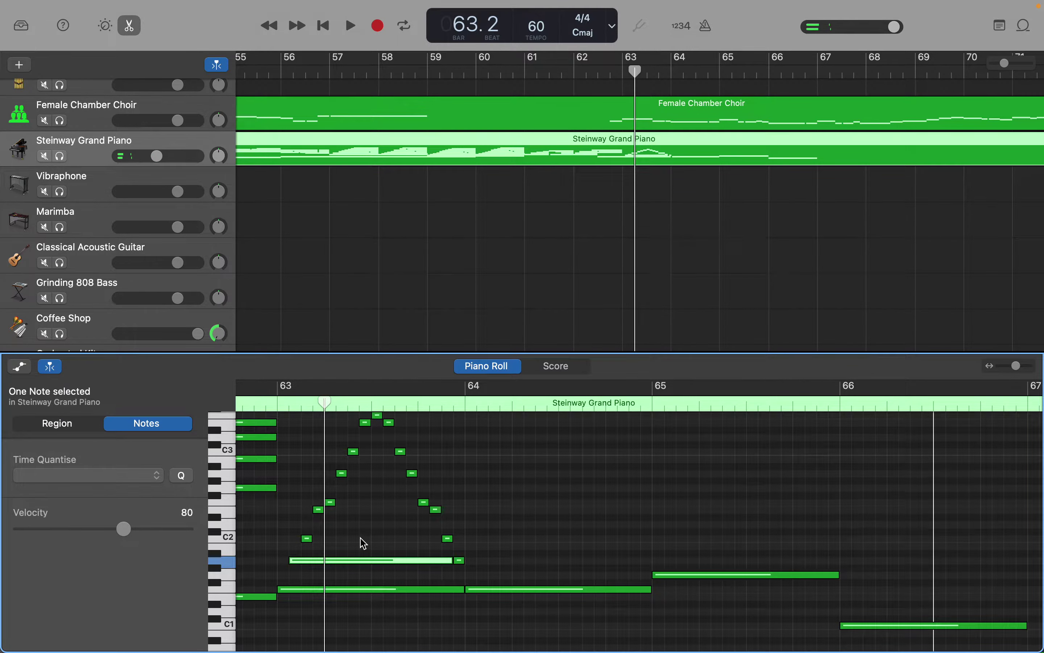
drag(308, 545, 441, 542)
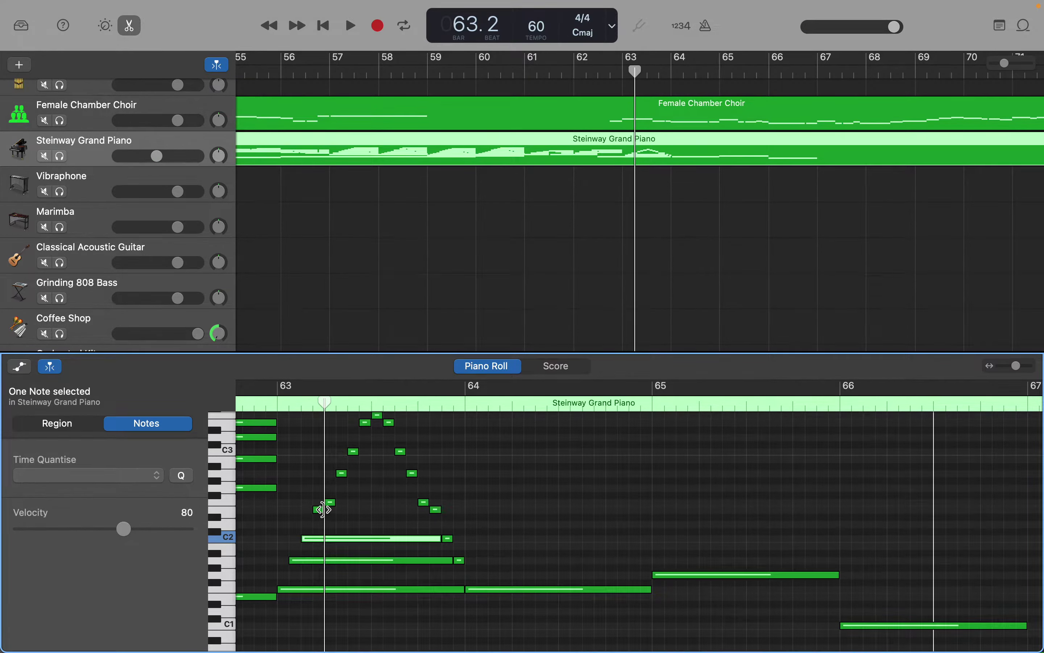
drag(323, 509, 429, 520)
scroll(431, 522, up, 10)
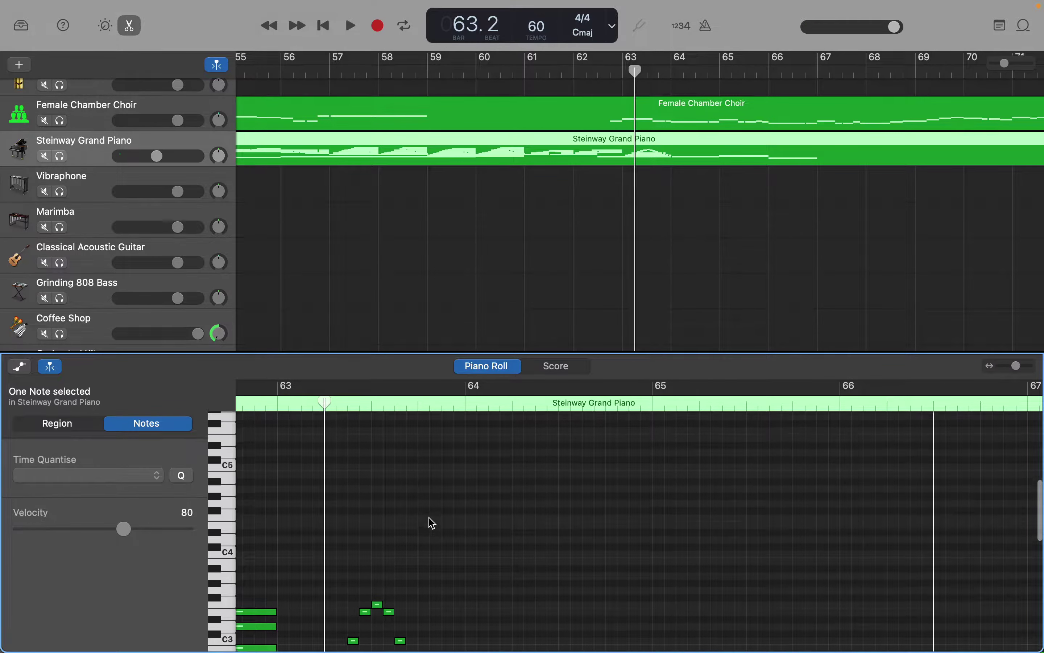
scroll(431, 523, down, 10)
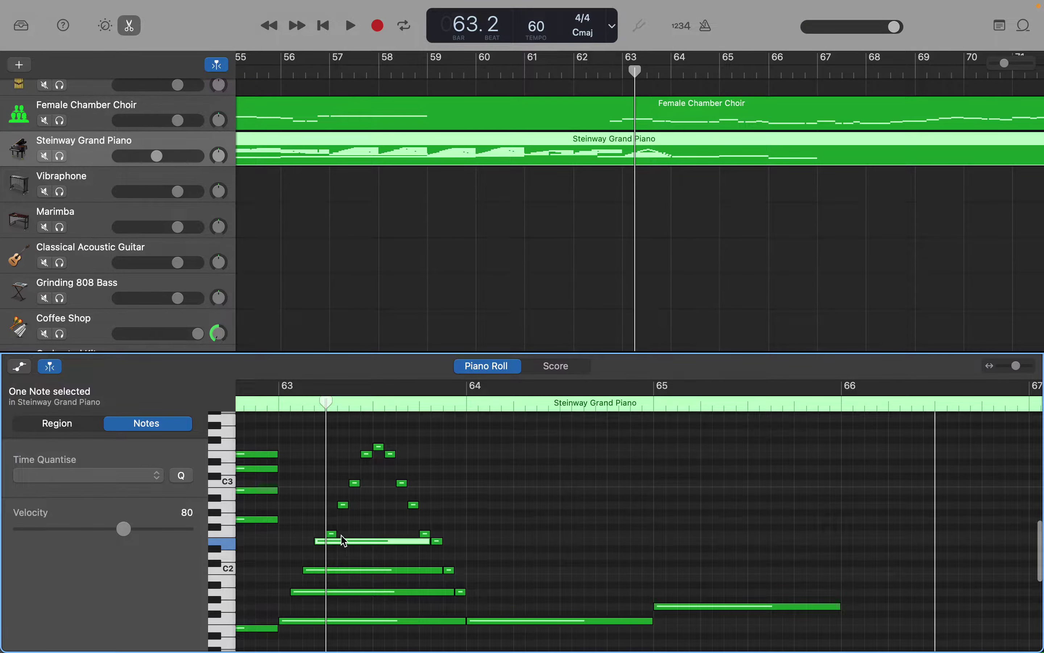
drag(334, 534, 419, 535)
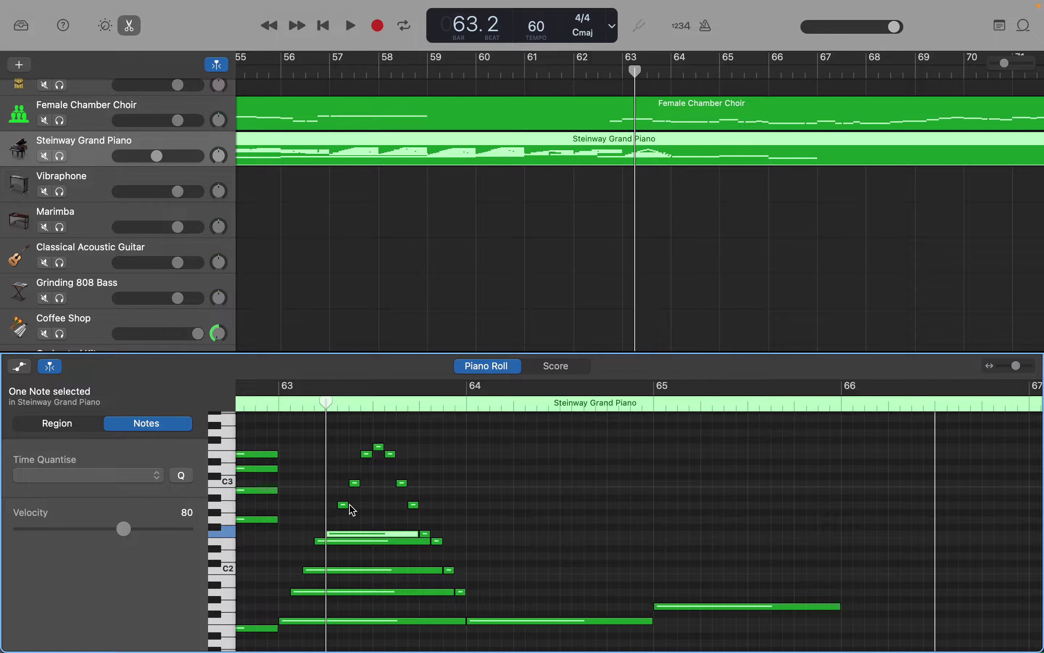
drag(348, 506, 466, 449)
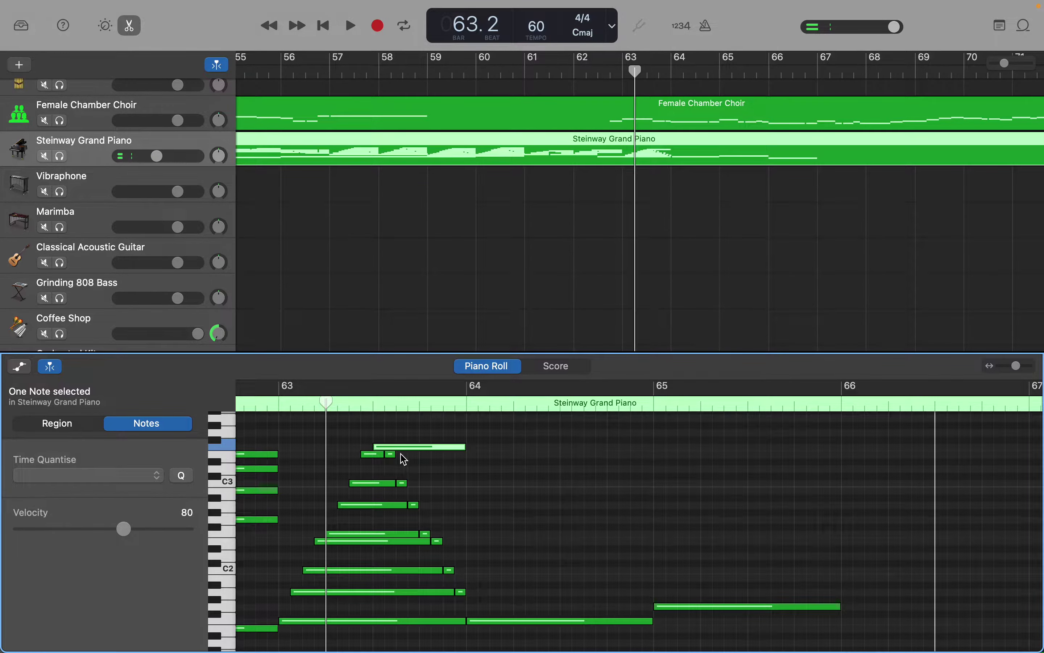
Lengthen the descending notes E3, C3, A2, F2, E2 and C2 to the end of bar 63.
drag(394, 454, 465, 457)
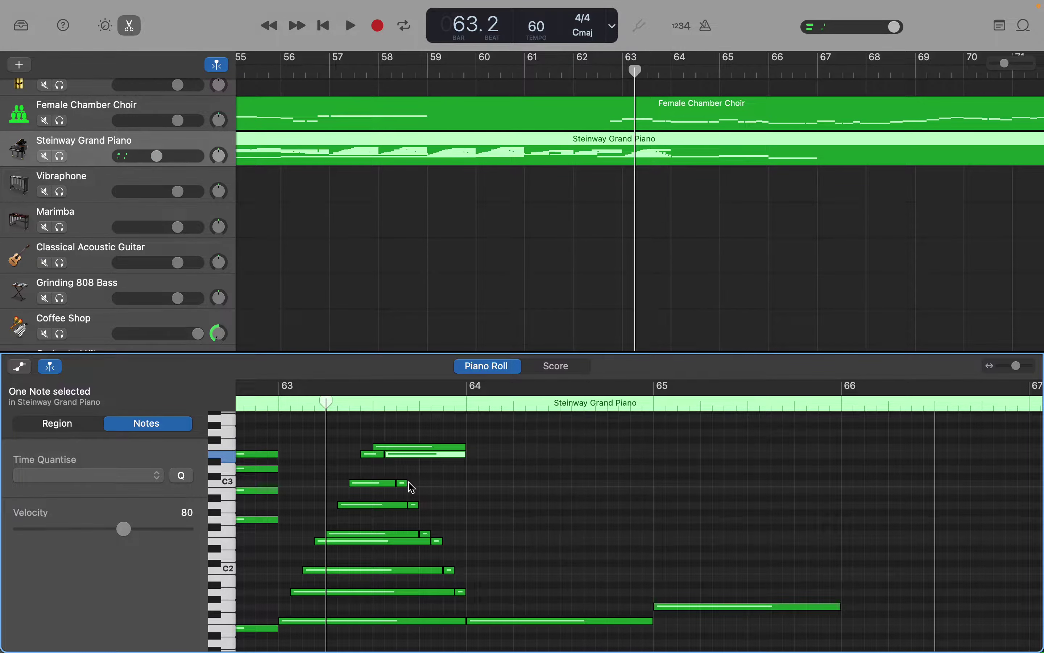
drag(407, 483, 466, 483)
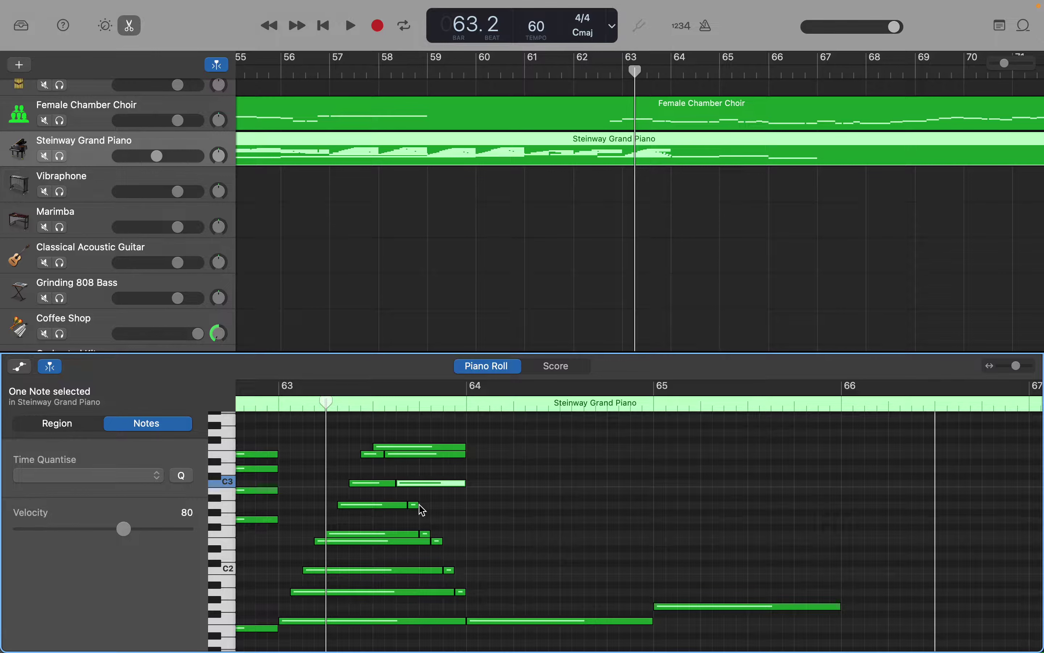
drag(419, 504, 465, 568)
Compare the Female Chamber Choir melody in bars 64 to 66 with the piano's bass notes.
scroll(530, 534, up, 3)
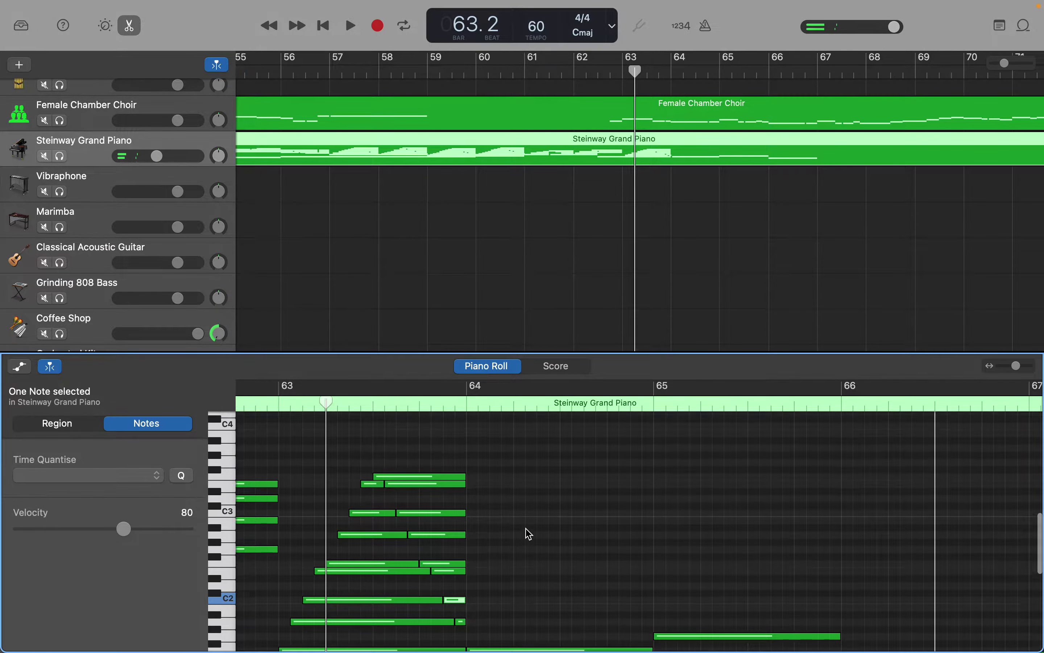
scroll(530, 535, up, 15)
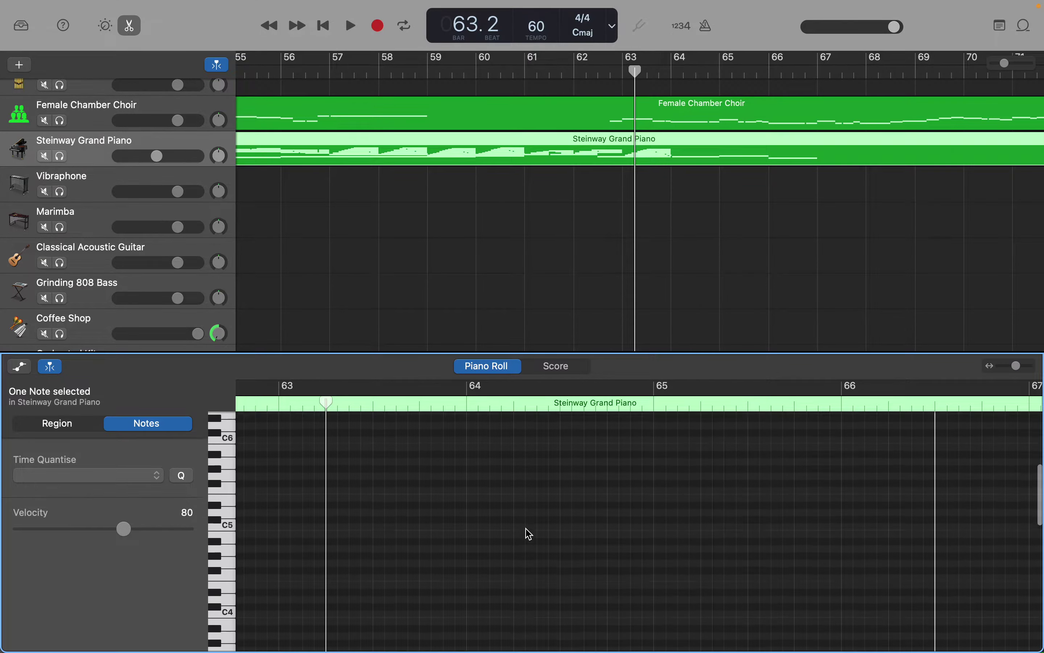
scroll(530, 534, down, 13)
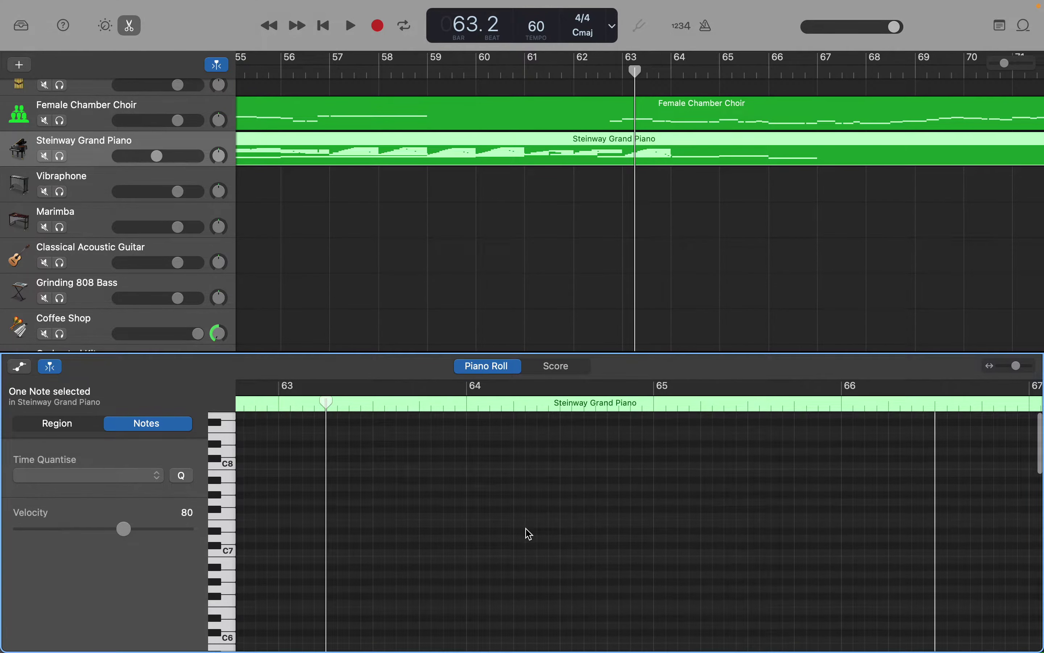
scroll(528, 534, down, 5)
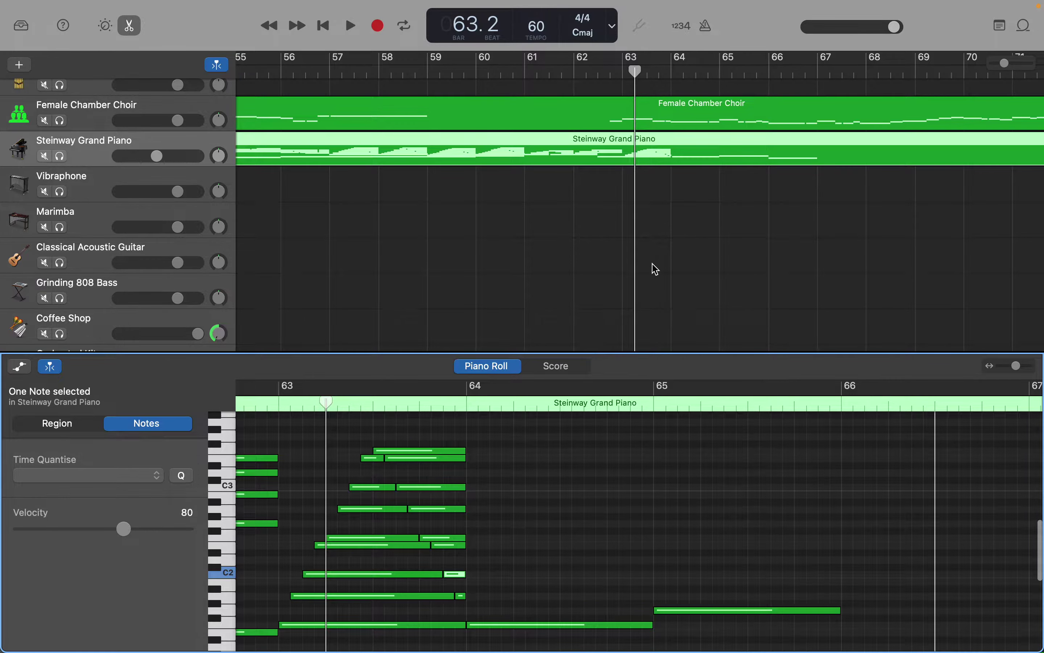
click(685, 113)
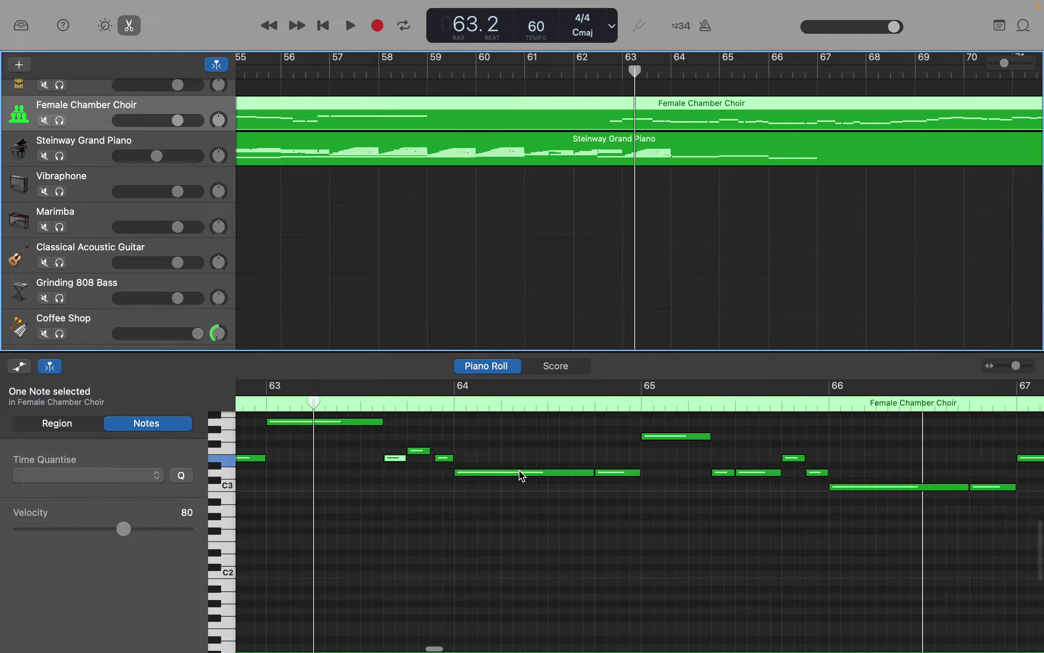
scroll(523, 475, right, 3)
scroll(522, 475, up, 4)
scroll(523, 475, down, 7)
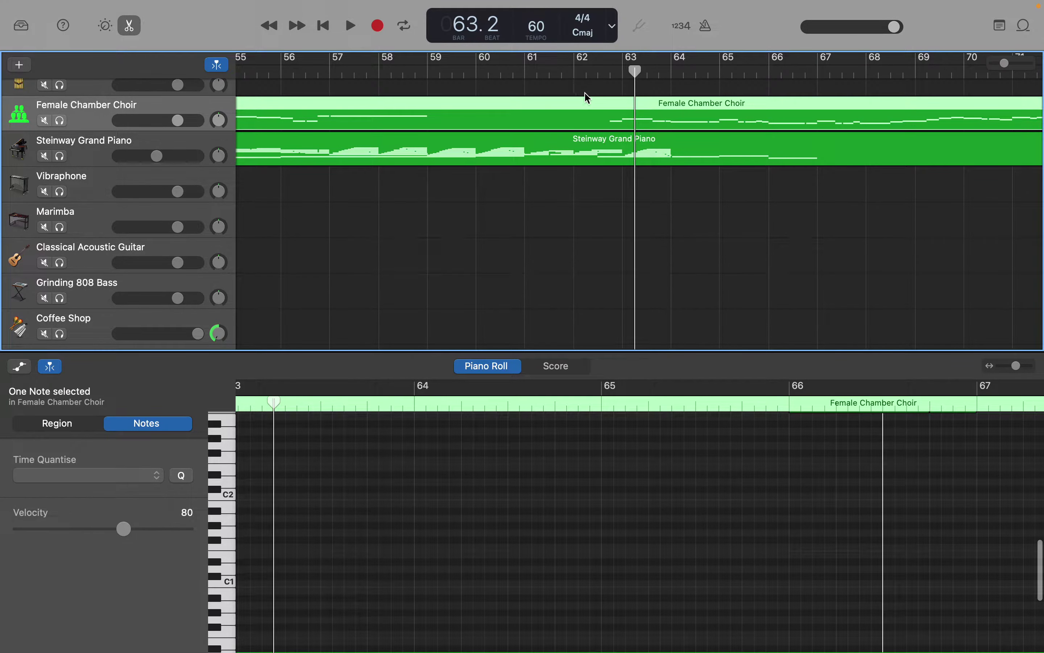
click(592, 144)
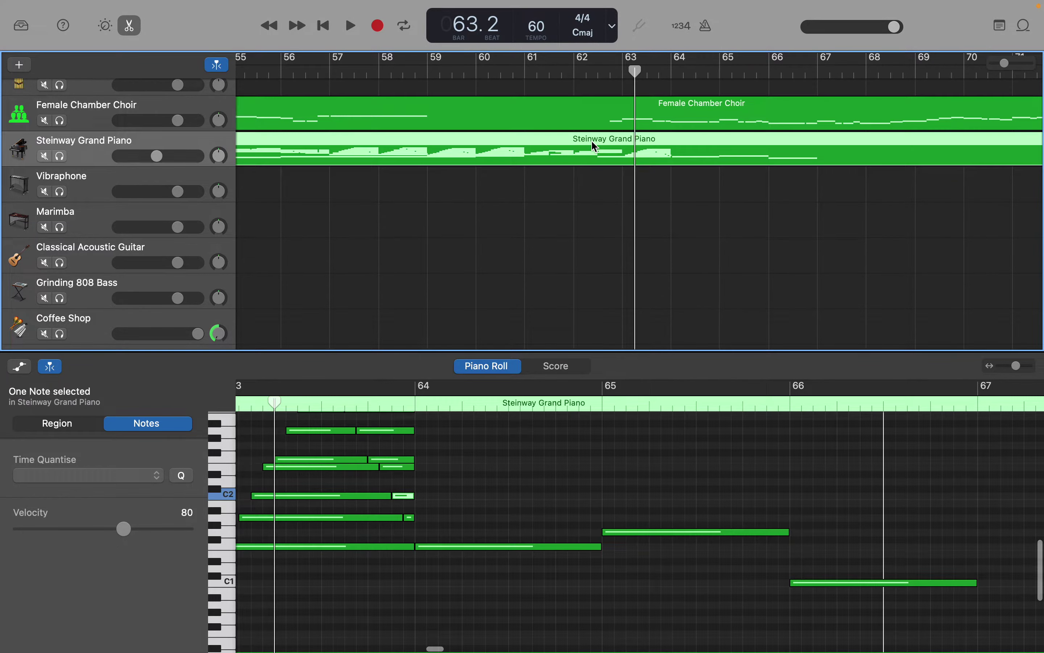
scroll(503, 450, down, 5)
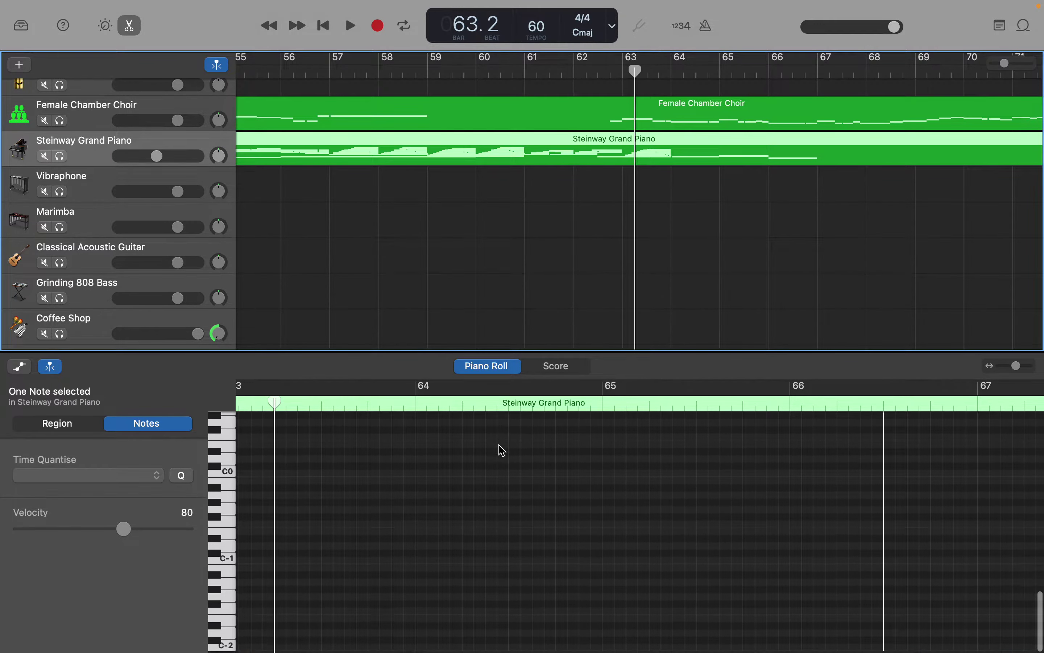
scroll(503, 451, up, 8)
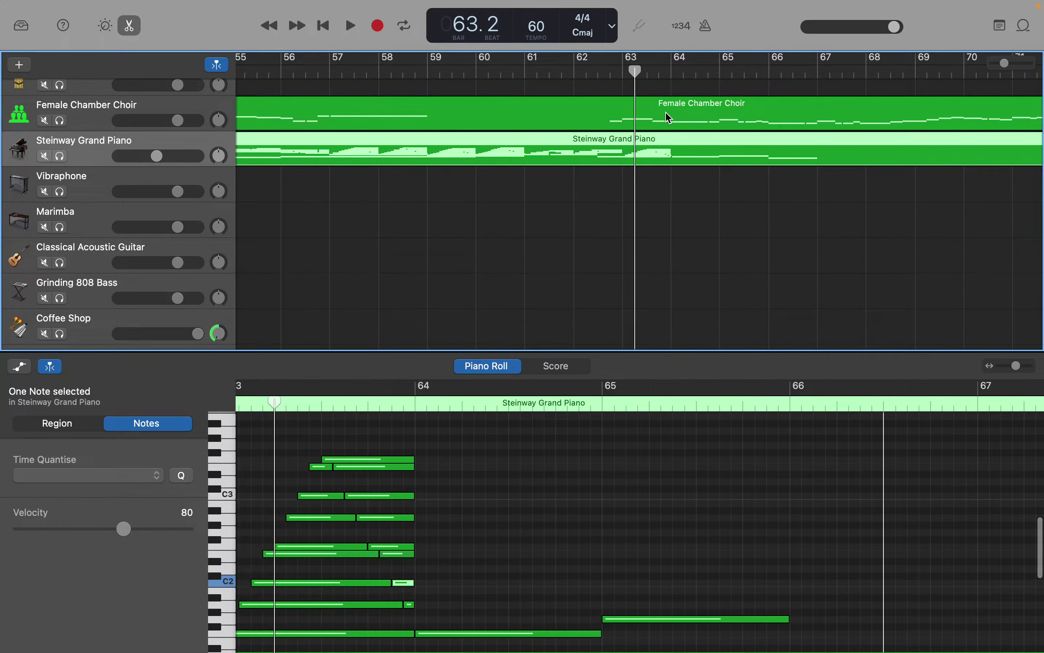
click(680, 116)
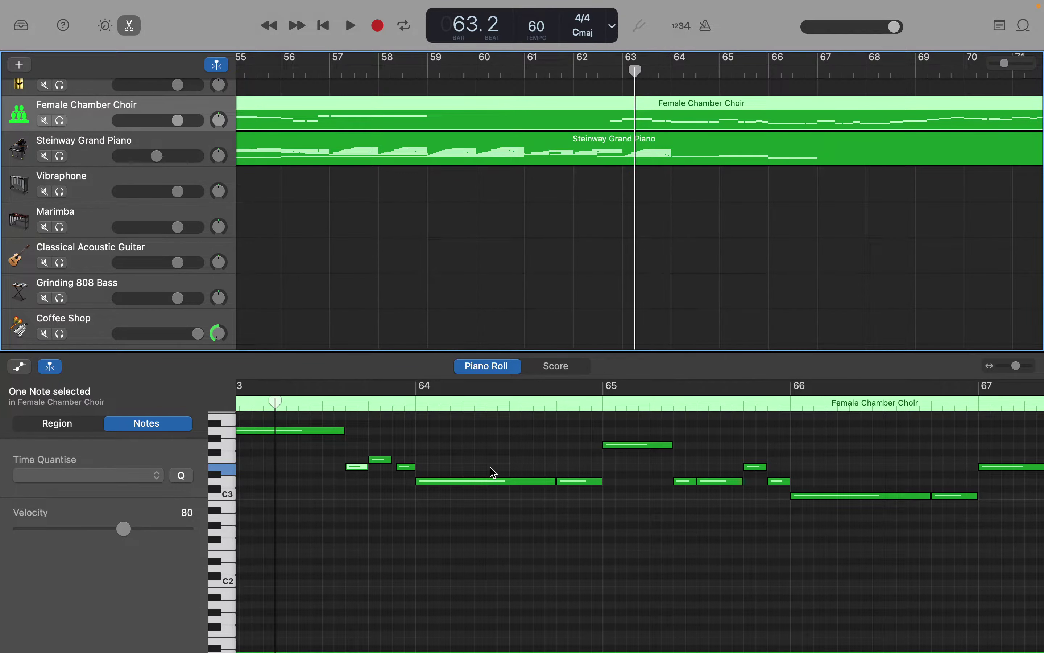
scroll(472, 541, down, 5)
scroll(472, 541, up, 6)
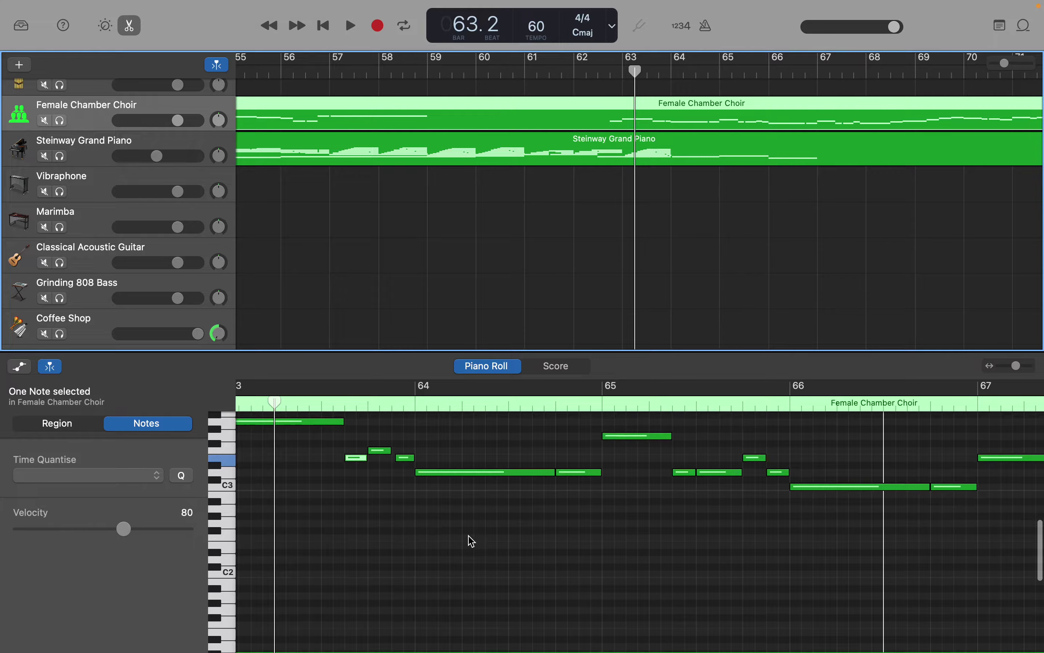
scroll(472, 541, up, 1)
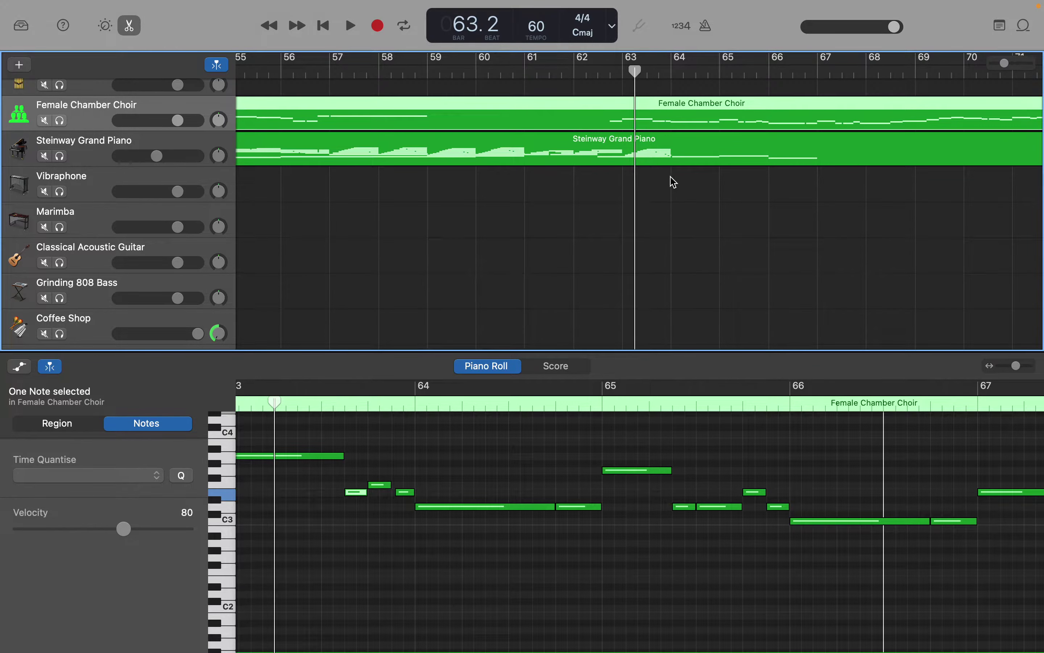
click(680, 181)
click(156, 177)
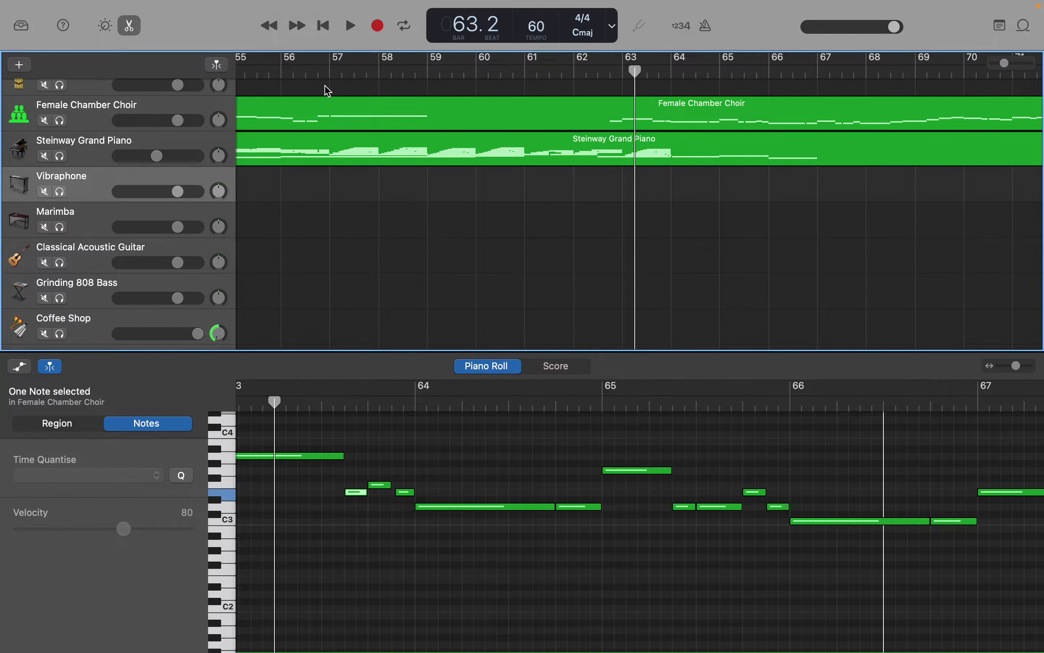
click(327, 144)
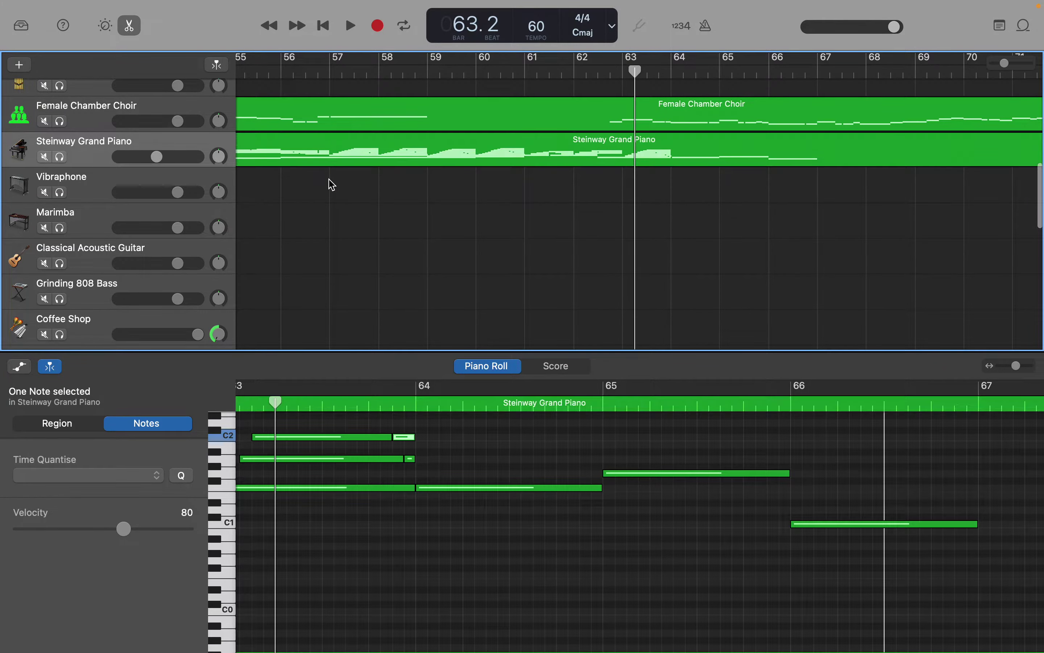
click(195, 186)
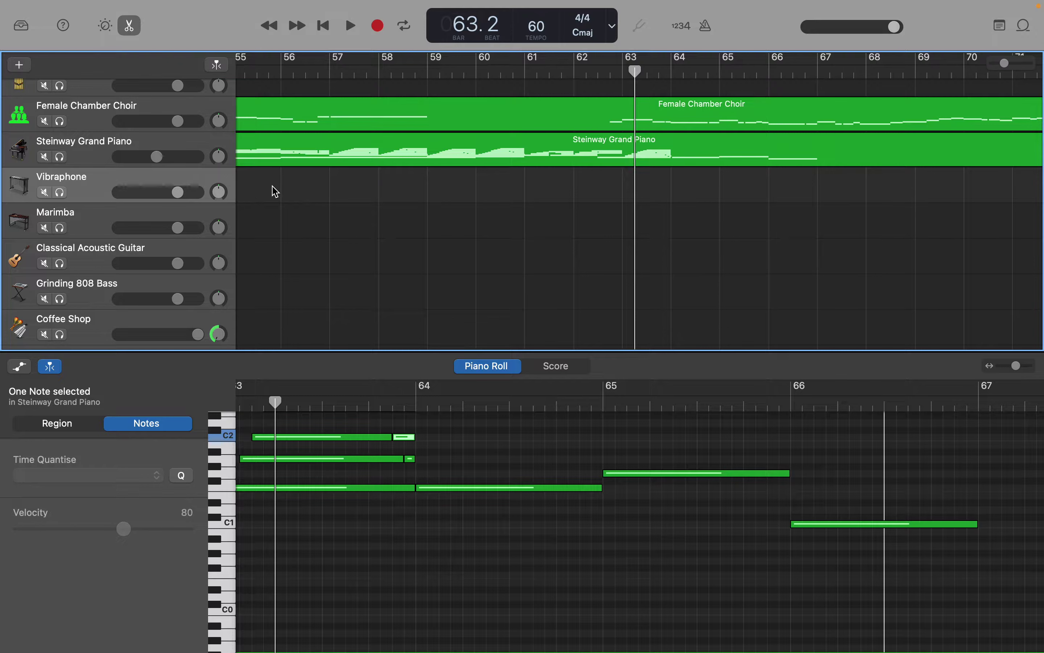
click(404, 475)
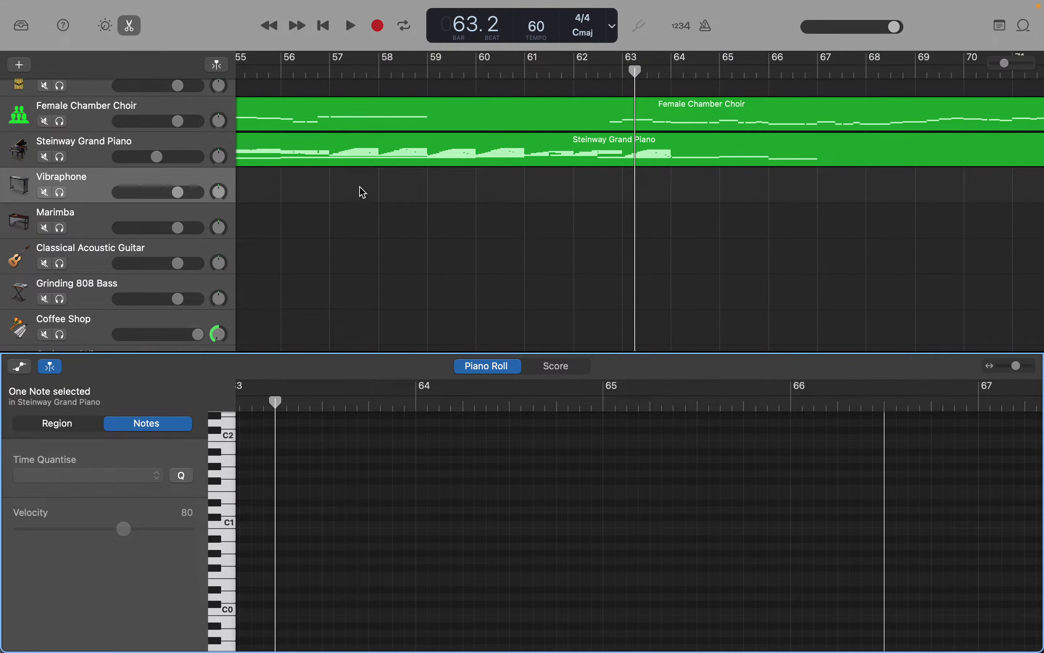
Add a sixteenth note A2 on beat 2 of bar 64 in the Steinway Grand Piano region.
click(363, 156)
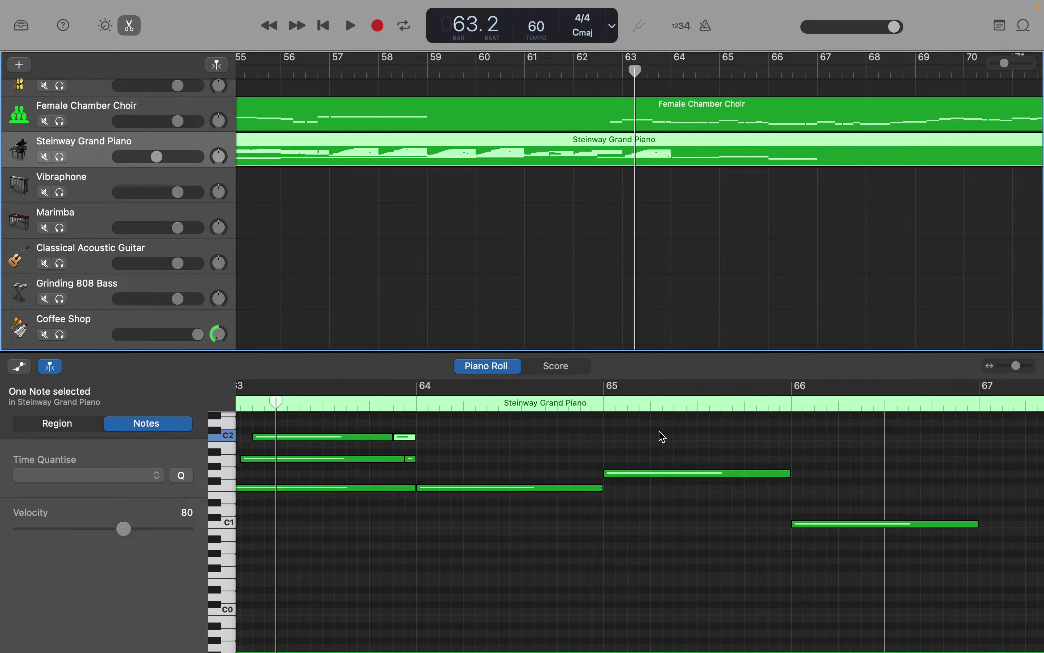
scroll(583, 528, up, 5)
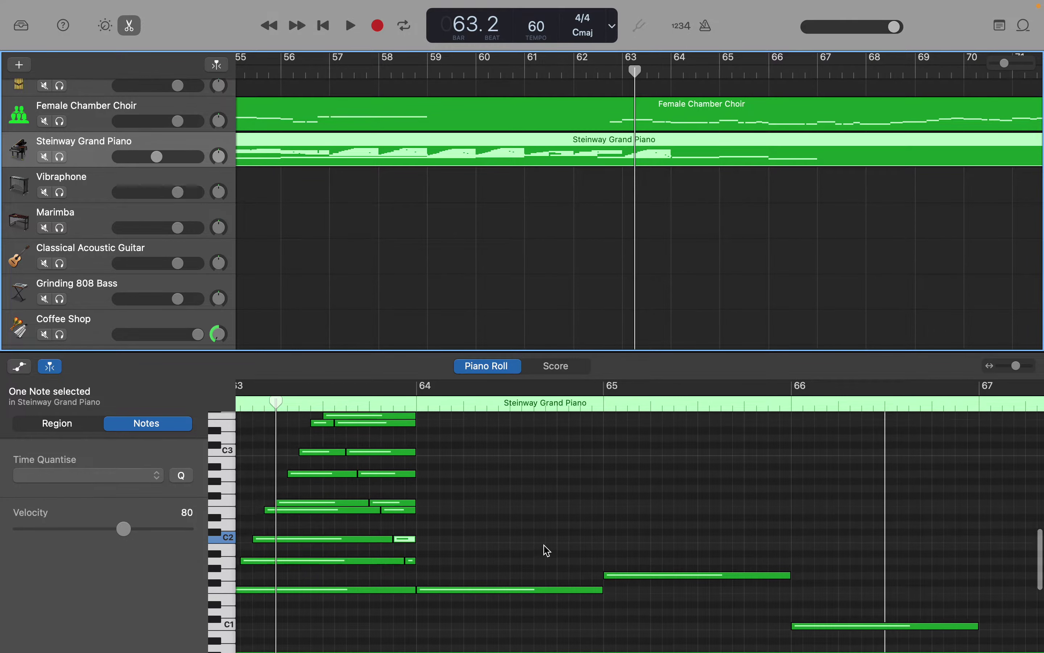
scroll(547, 550, up, 2)
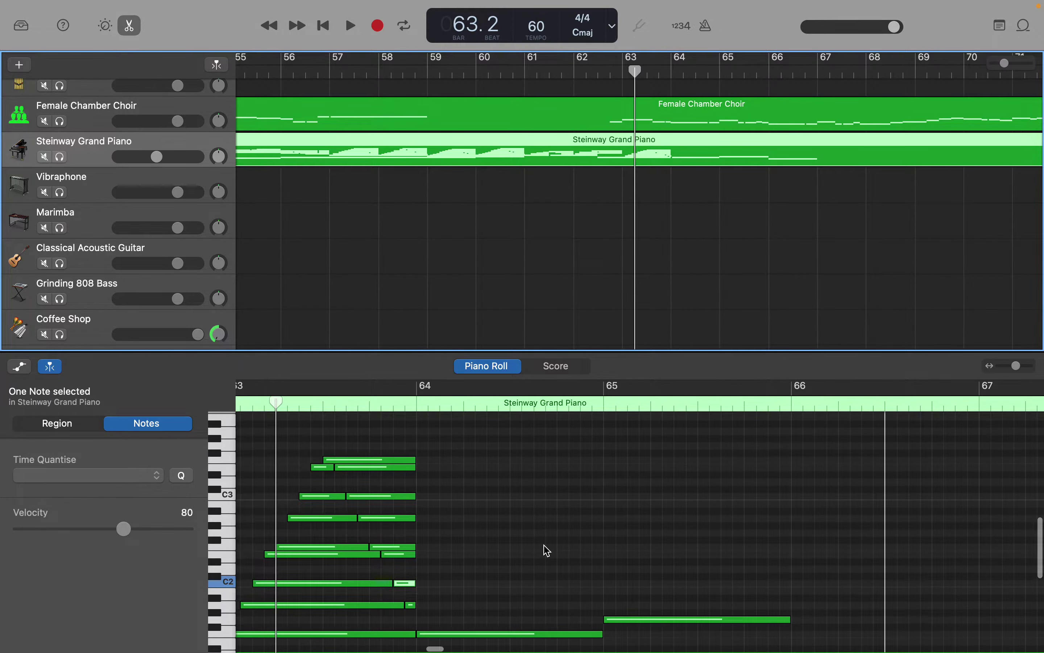
scroll(547, 551, up, 1)
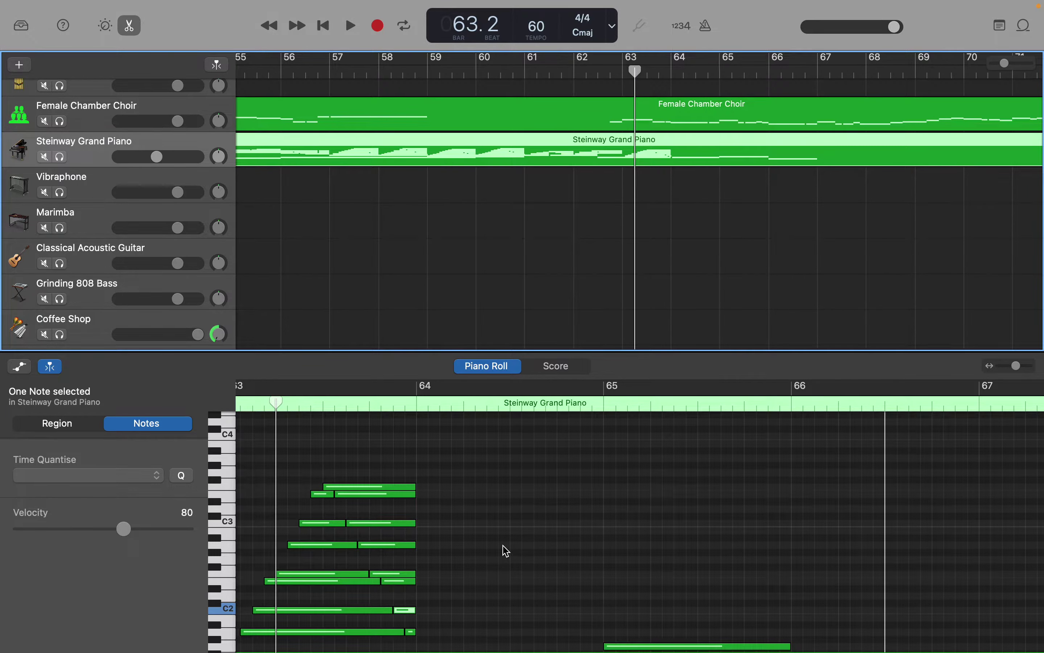
right_click(474, 546)
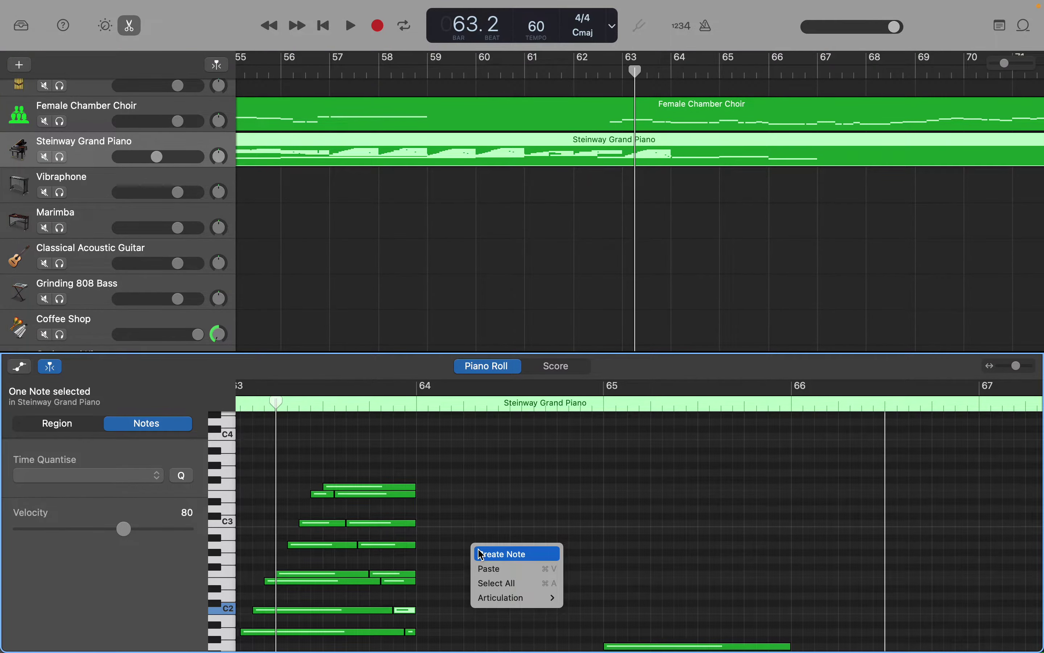
click(481, 554)
scroll(478, 551, down, 3)
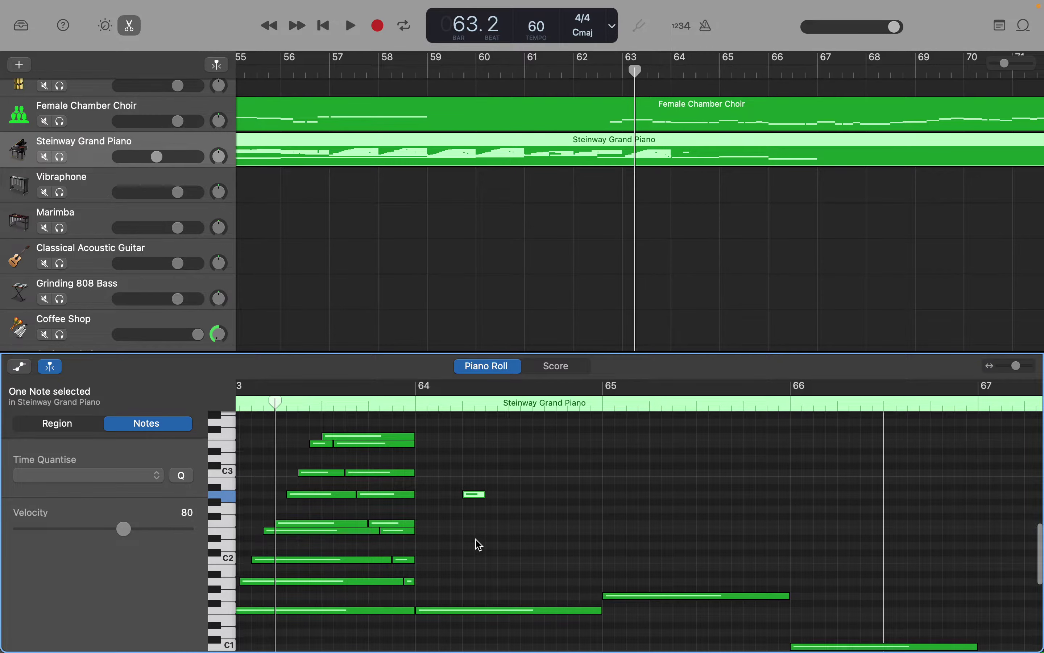
drag(476, 495, 480, 500)
Add descending sixteenth notes F2, D2 and C2 directly after A2 in bar 64 of the Steinway Grand Piano region.
right_click(479, 506)
click(485, 512)
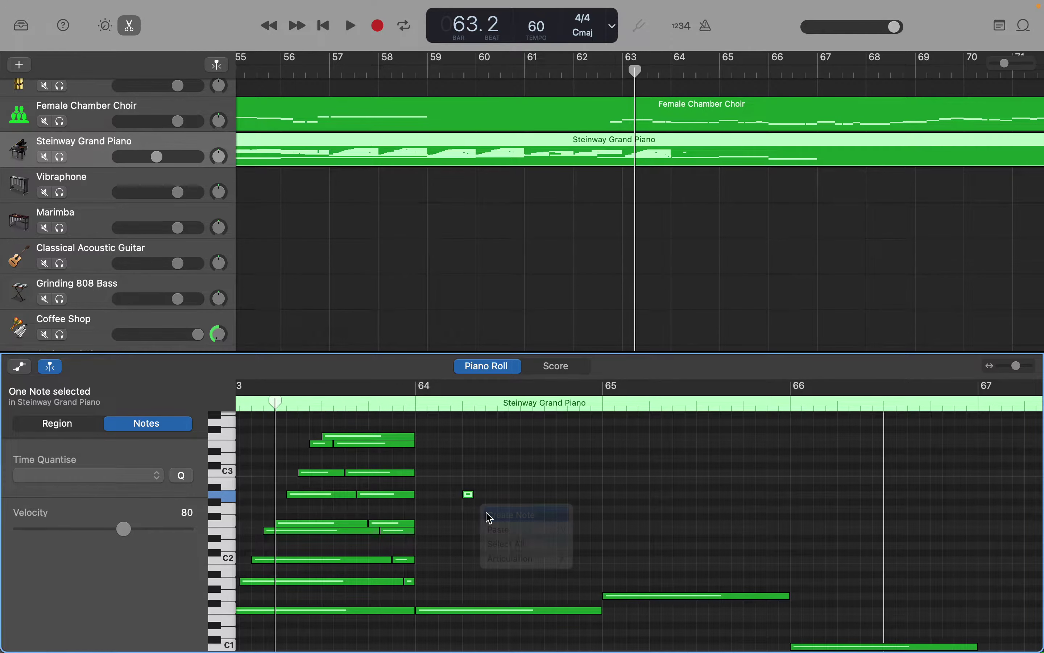
drag(482, 513, 480, 525)
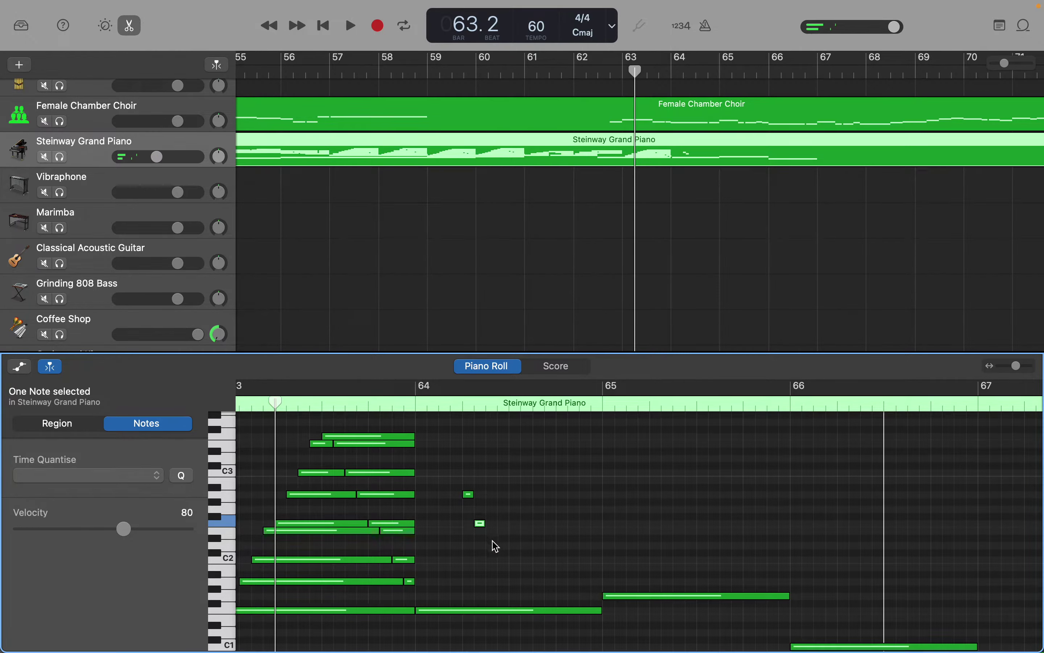
click(495, 549)
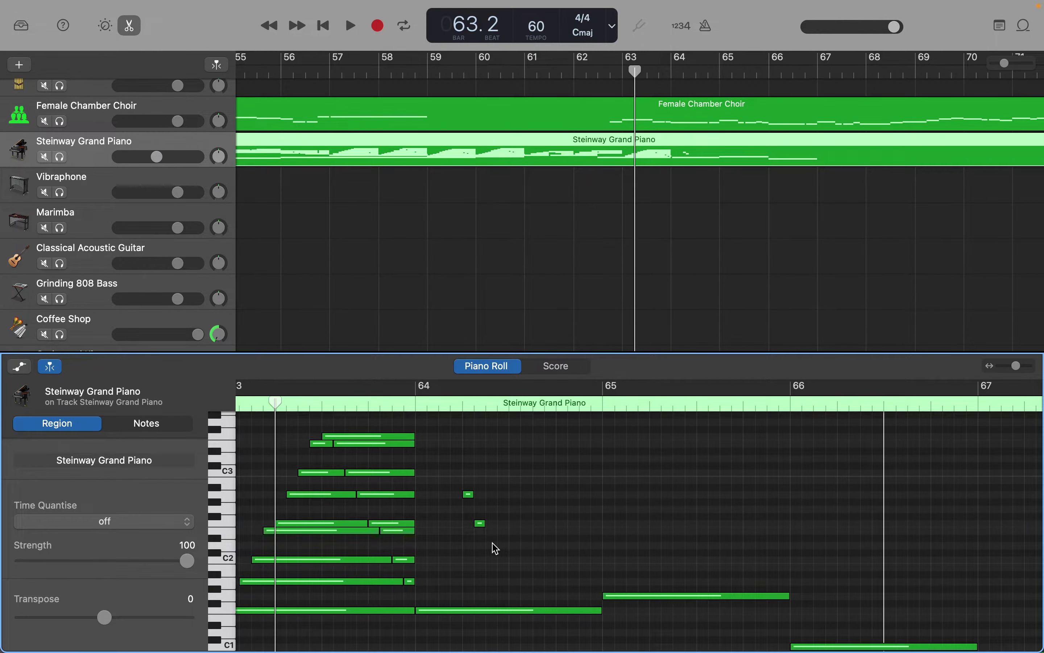
right_click(495, 549)
key(Escape)
super+click(495, 546)
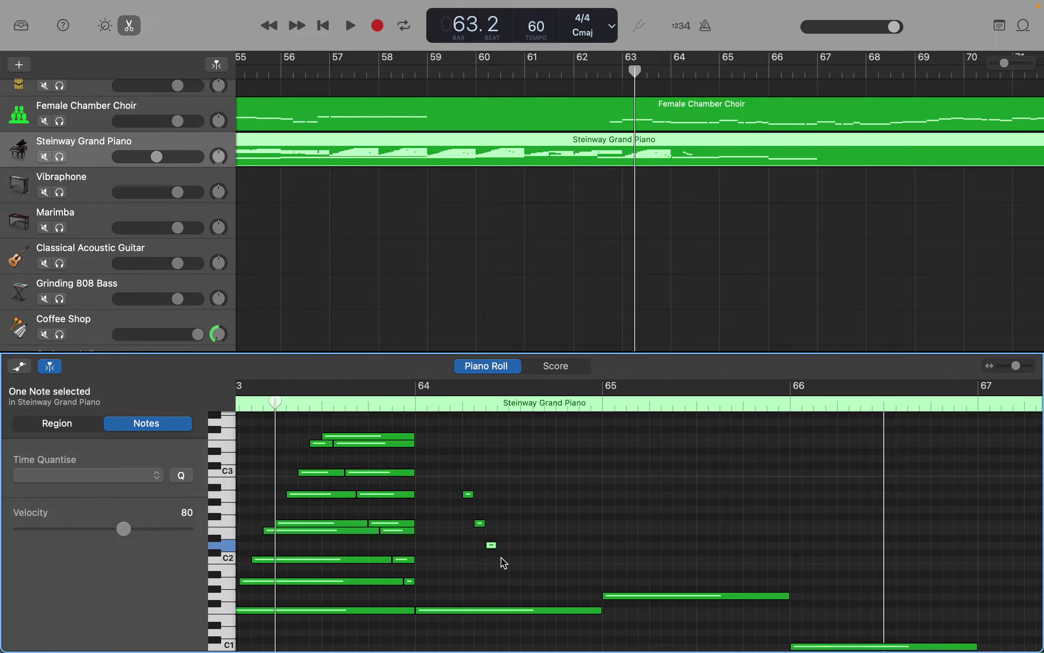
right_click(505, 563)
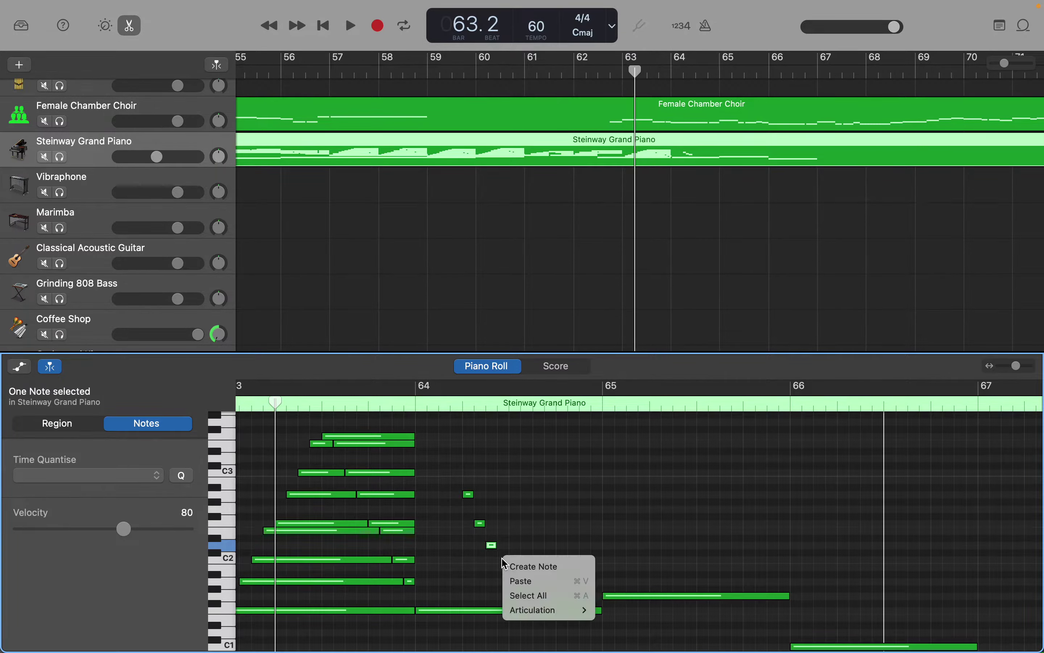
click(510, 566)
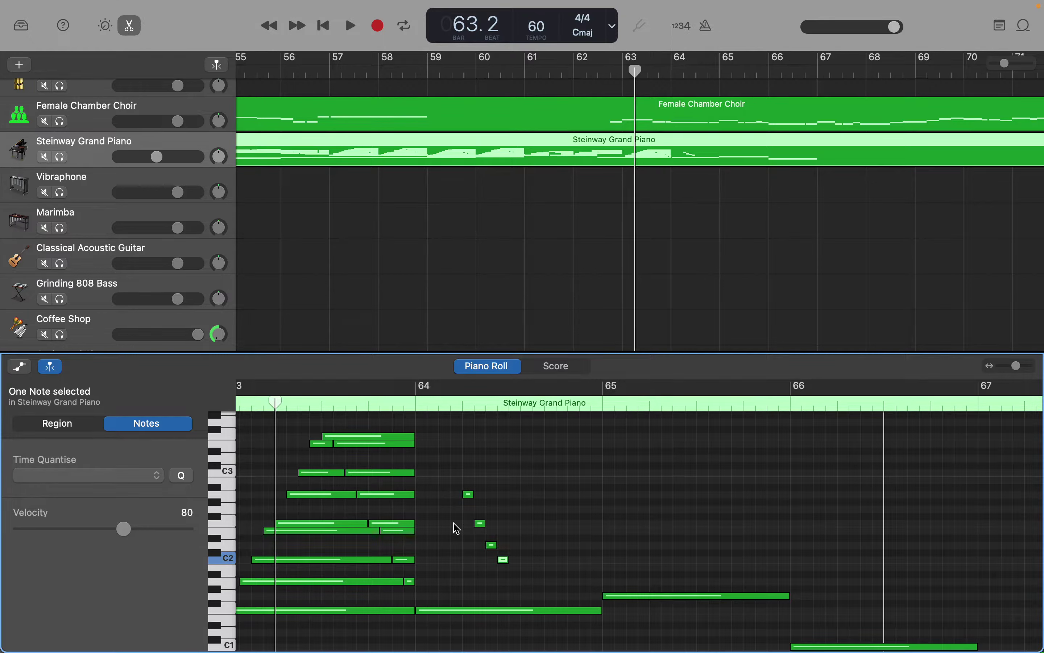
Add rising sixteenth notes A1, C2, D2 and F2 from beat 1 of bar 64, leading up to A2.
right_click(456, 522)
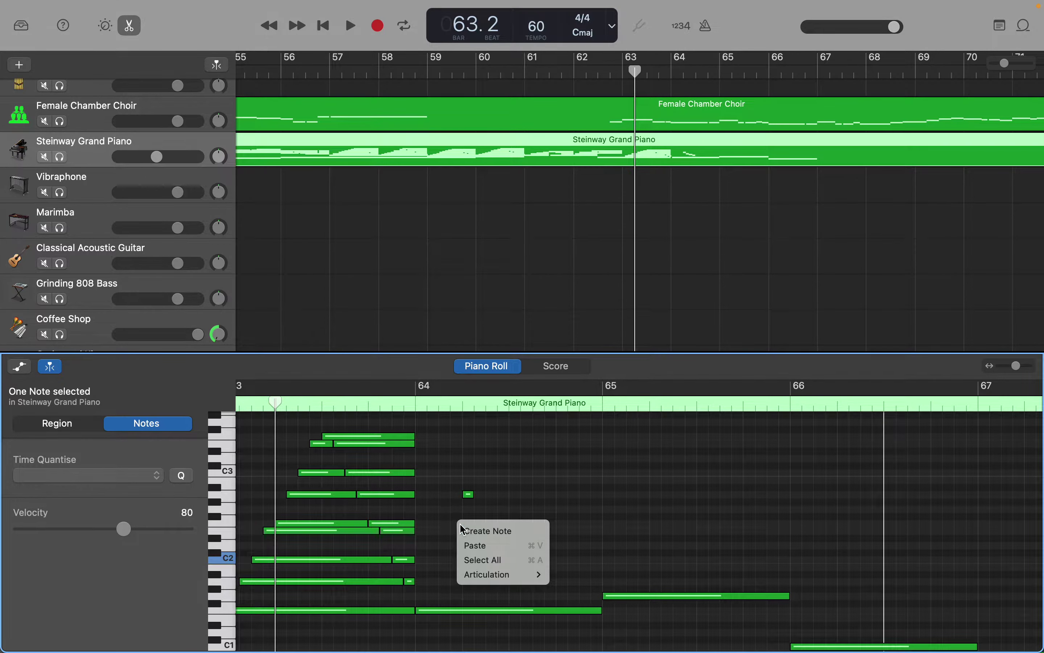
click(461, 531)
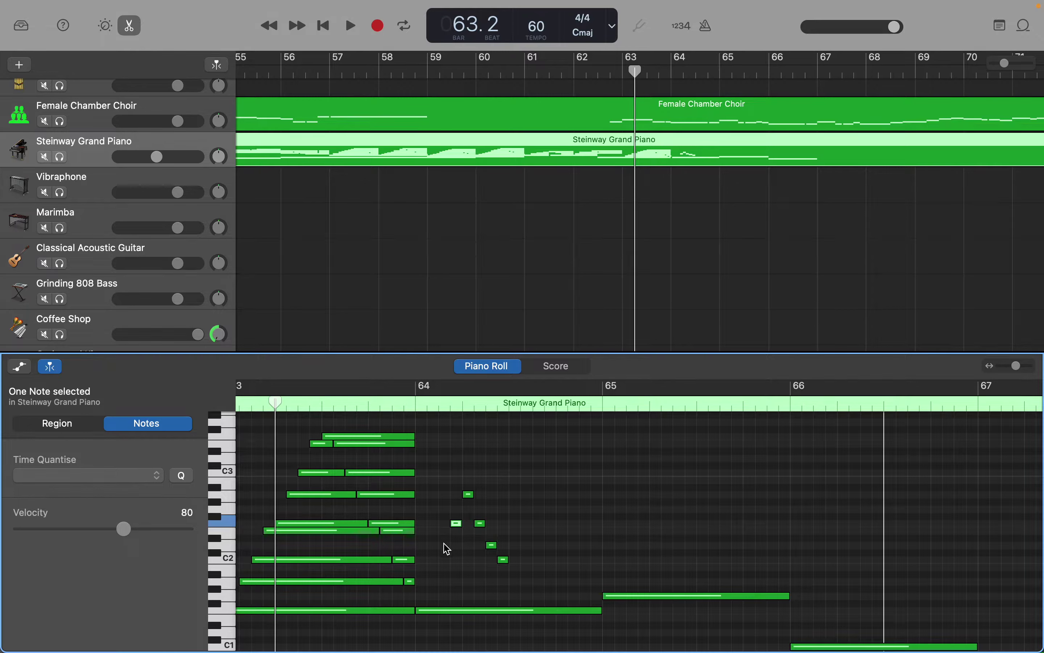
right_click(447, 549)
click(451, 553)
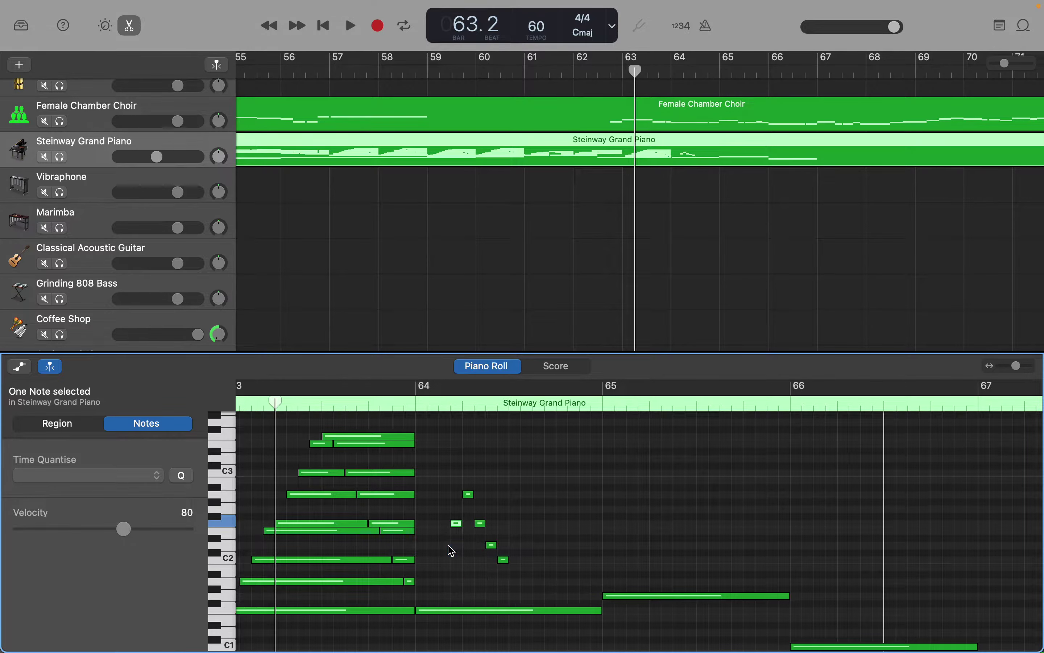
right_click(438, 564)
click(442, 566)
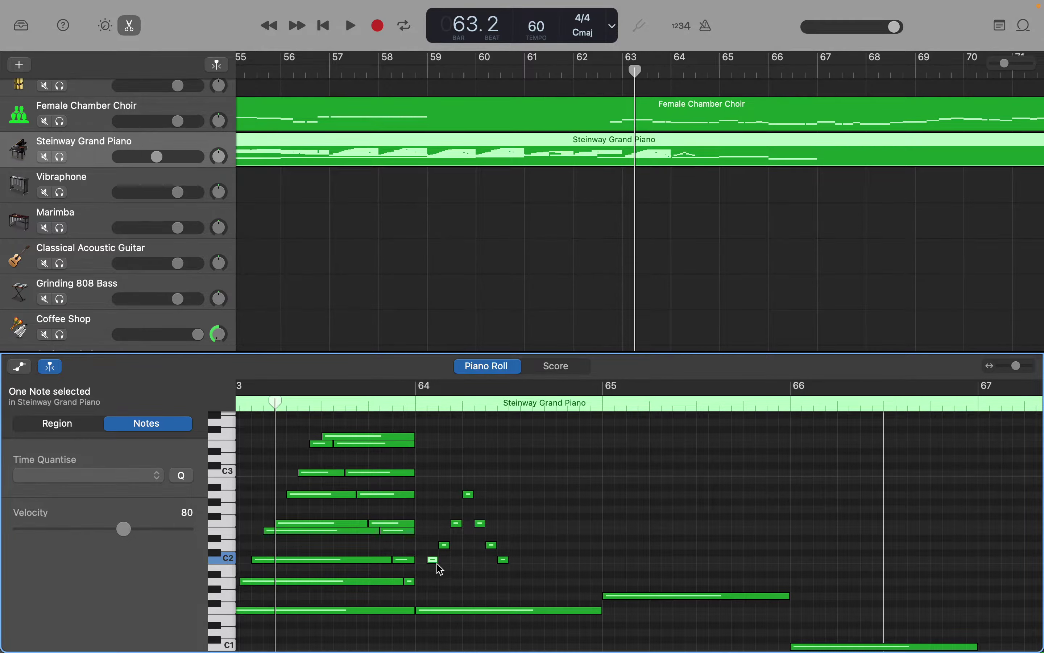
right_click(425, 586)
click(431, 588)
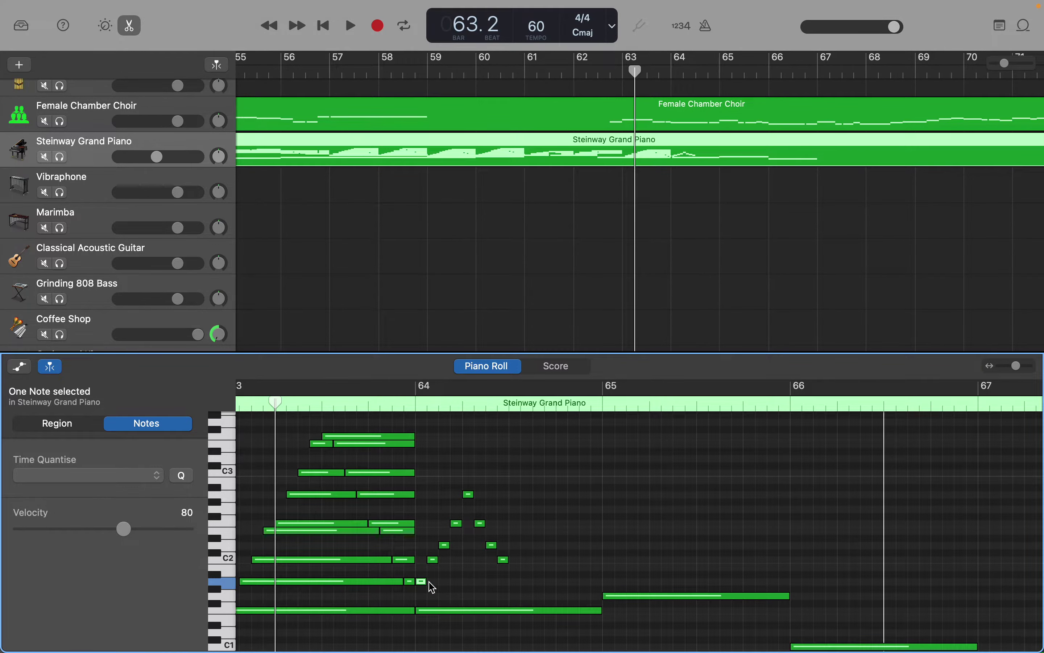
Lengthen A1 to the end of bar 64, and the rising C2, D2 and F2 until each pitch repeats.
drag(432, 583, 599, 584)
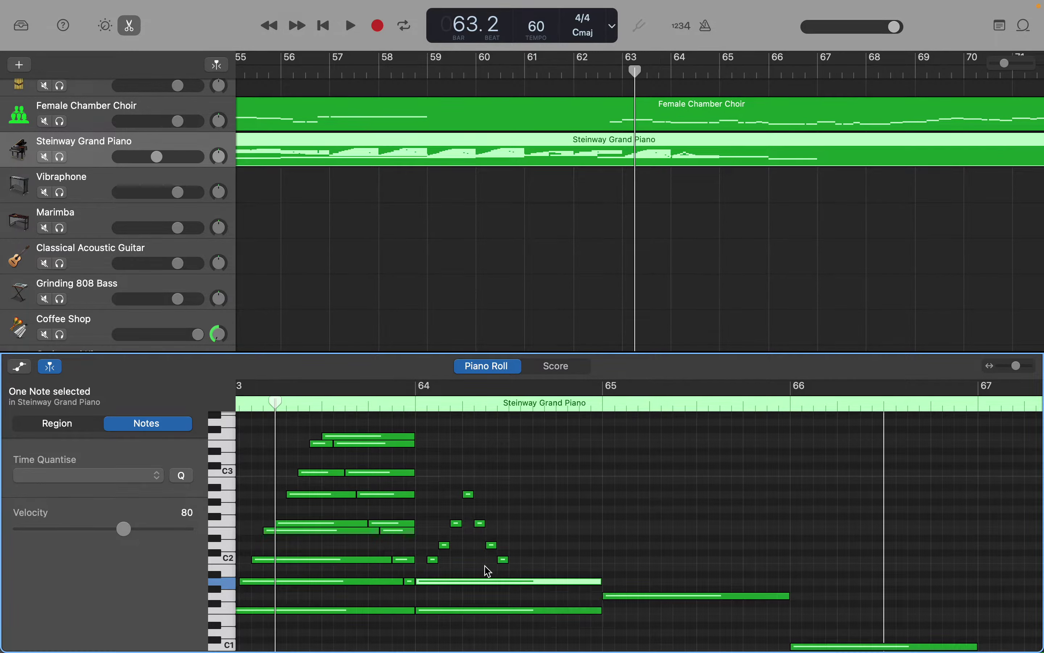
drag(437, 560, 484, 549)
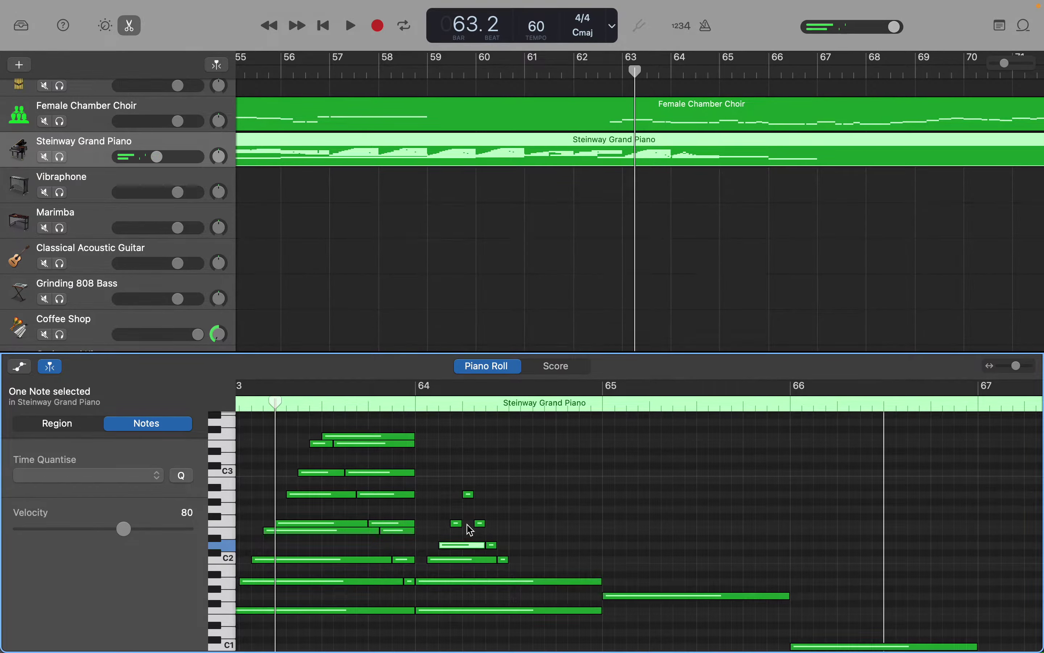
click(469, 528)
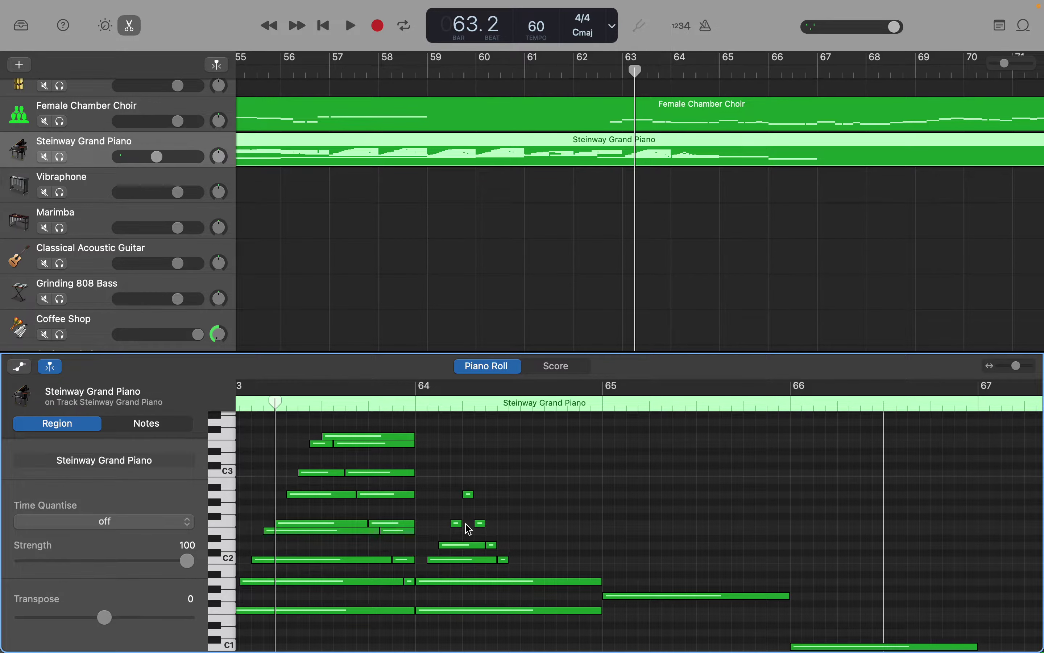
drag(462, 524, 480, 499)
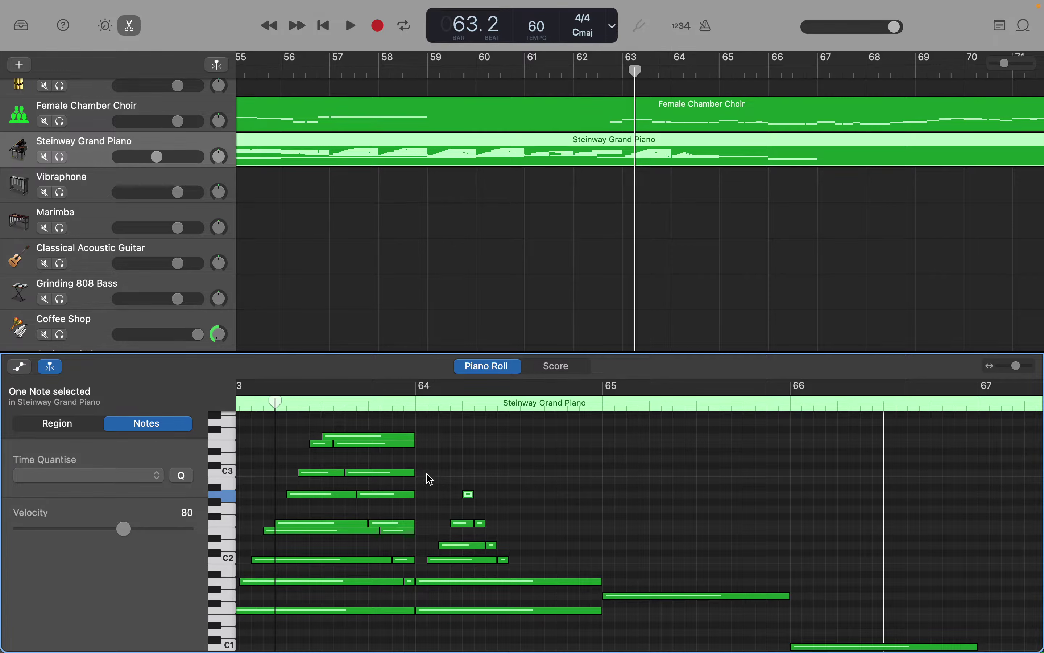
Copy the rising notes C2, D2, F2 and A2 into the second half of bar 64, starting one sixteenth after beat 3.
drag(426, 473, 469, 573)
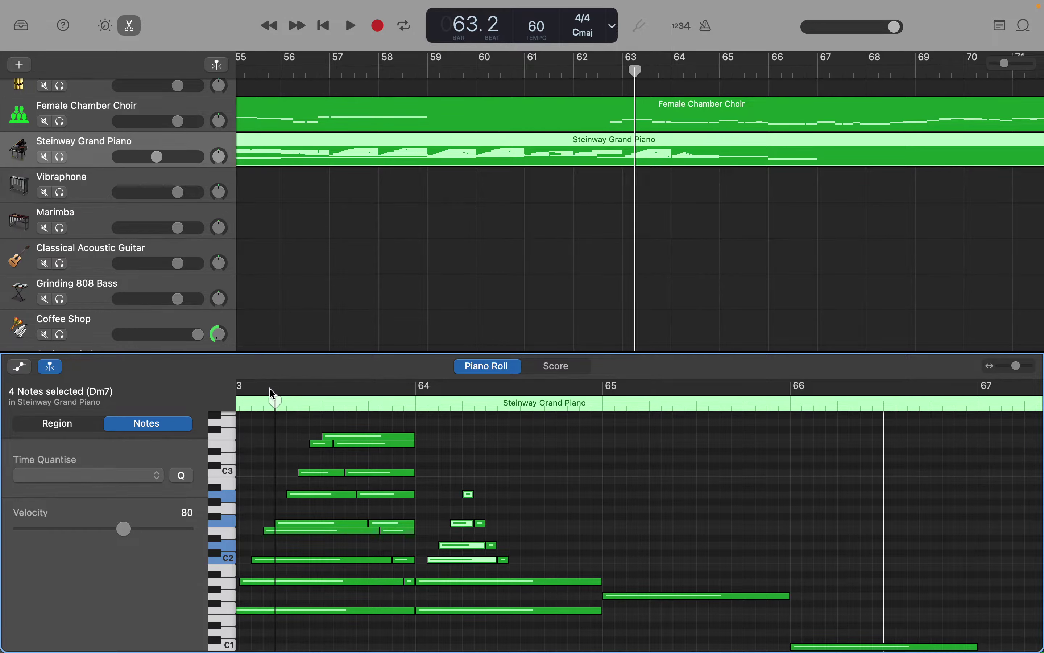
drag(276, 403, 507, 402)
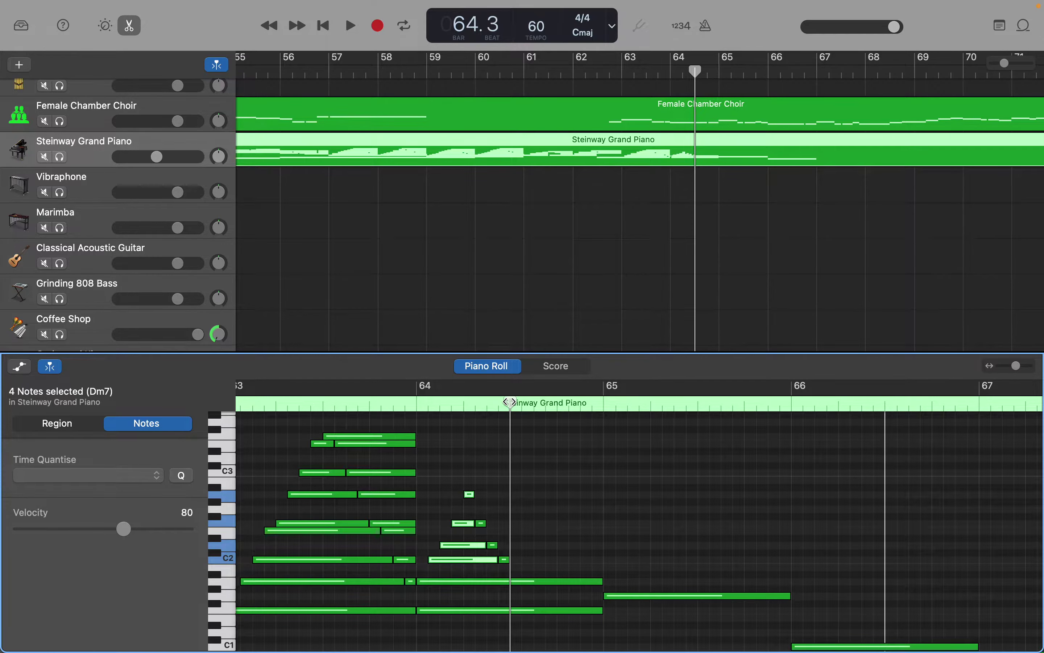
drag(509, 402, 521, 402)
key(super+v)
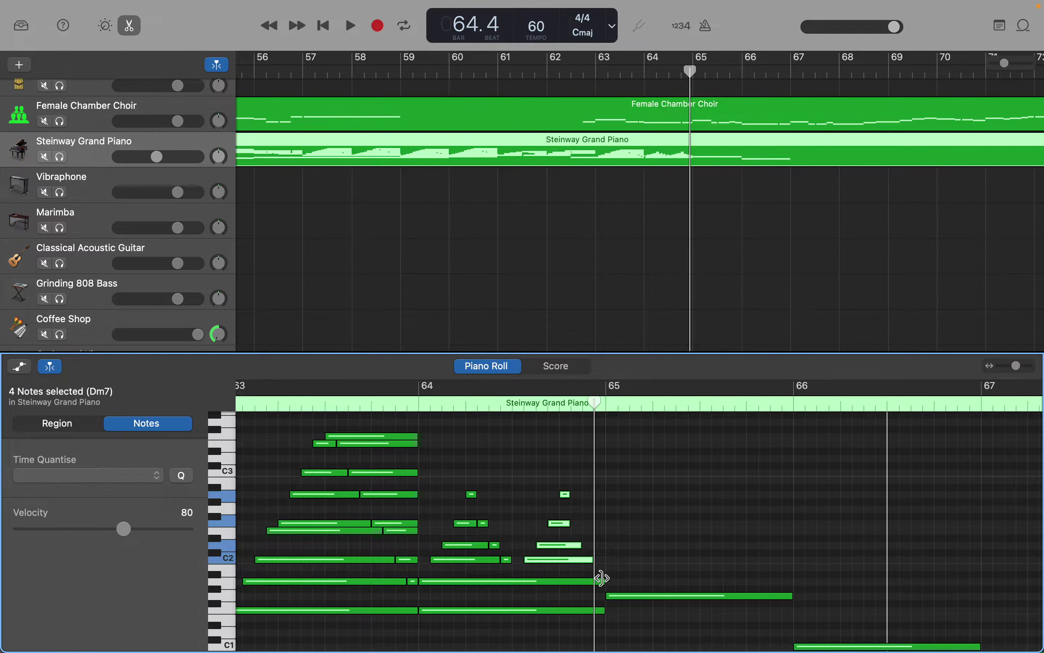
Shorten A1 to the first half of bar 64 and add a second A1 from beat 3 to the bar's end.
drag(600, 578, 521, 585)
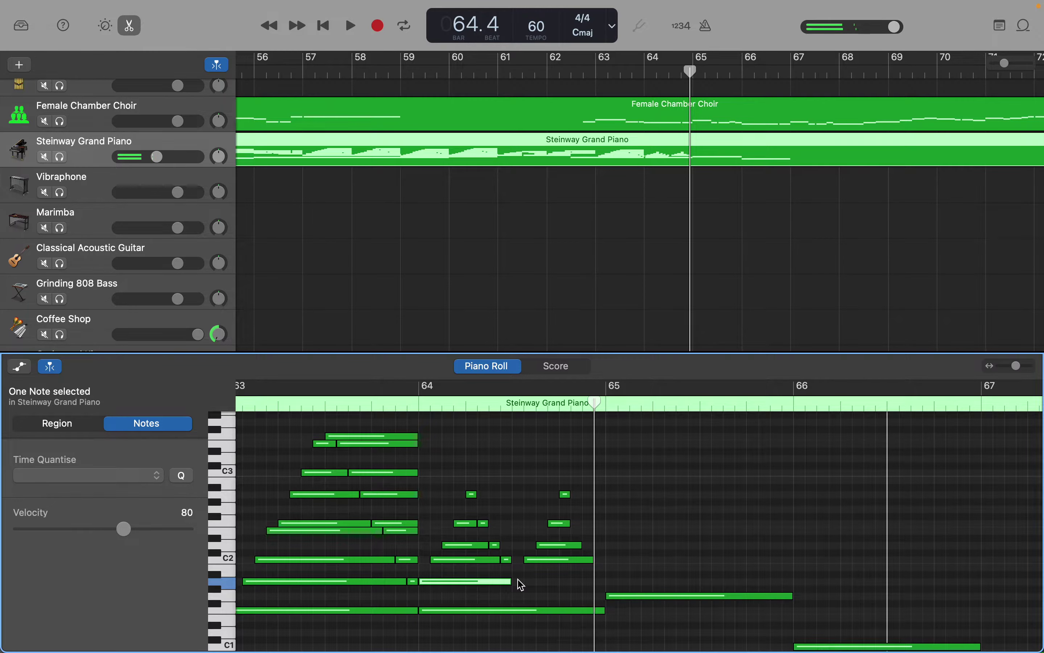
right_click(520, 585)
click(534, 587)
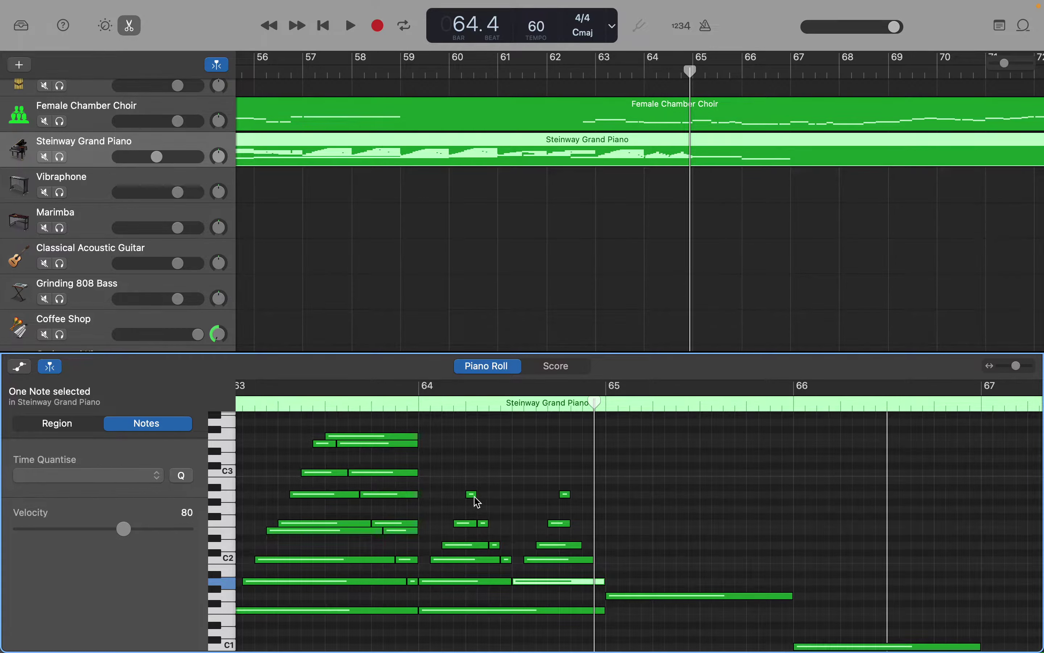
Lengthen the middle A2, F2, D2 and C2 in bar 64 until each pitch repeats, and hold their final repeats to the bar's end.
drag(475, 496, 554, 497)
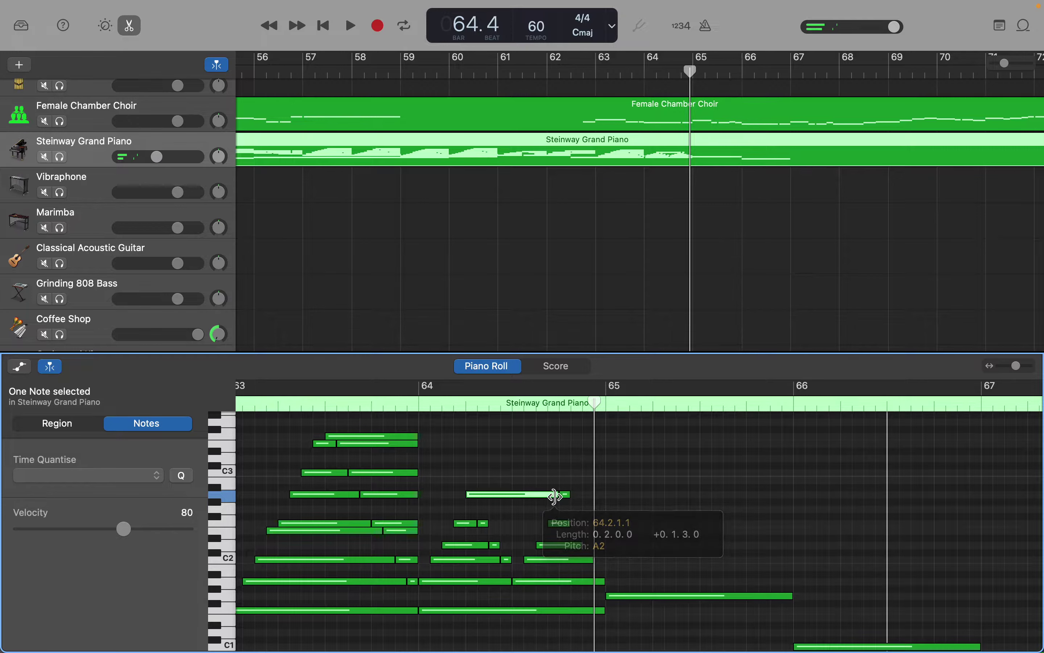
drag(487, 523, 521, 557)
click(496, 545)
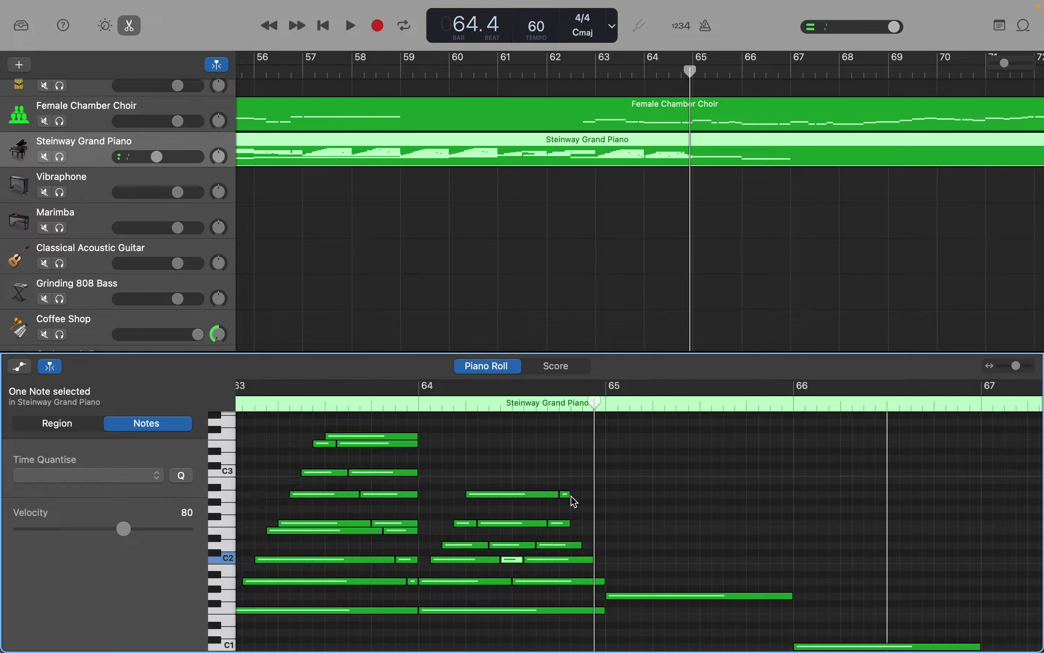
drag(567, 494, 604, 560)
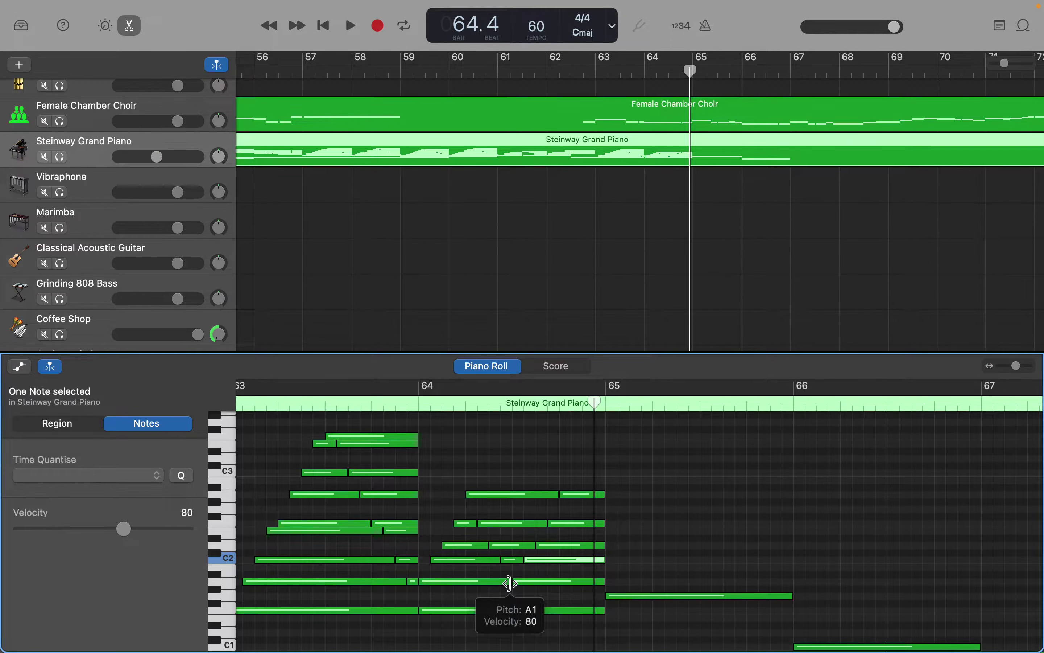
Compare the Female Chamber Choir melody in bar 65 with the Steinway Grand Piano's bass note.
scroll(511, 586, up, 3)
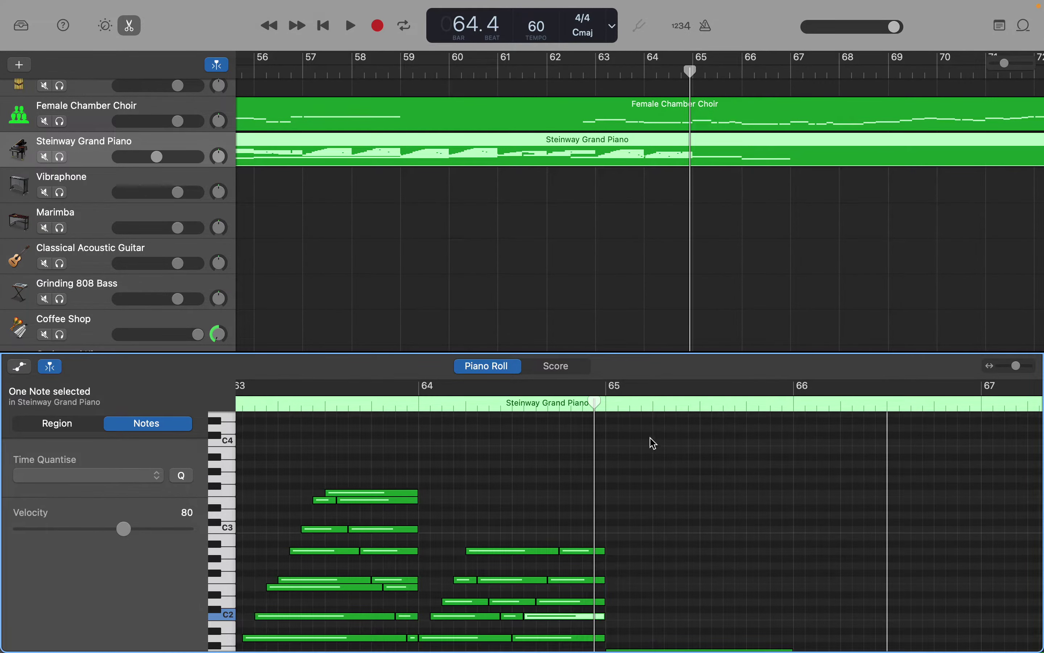
click(709, 127)
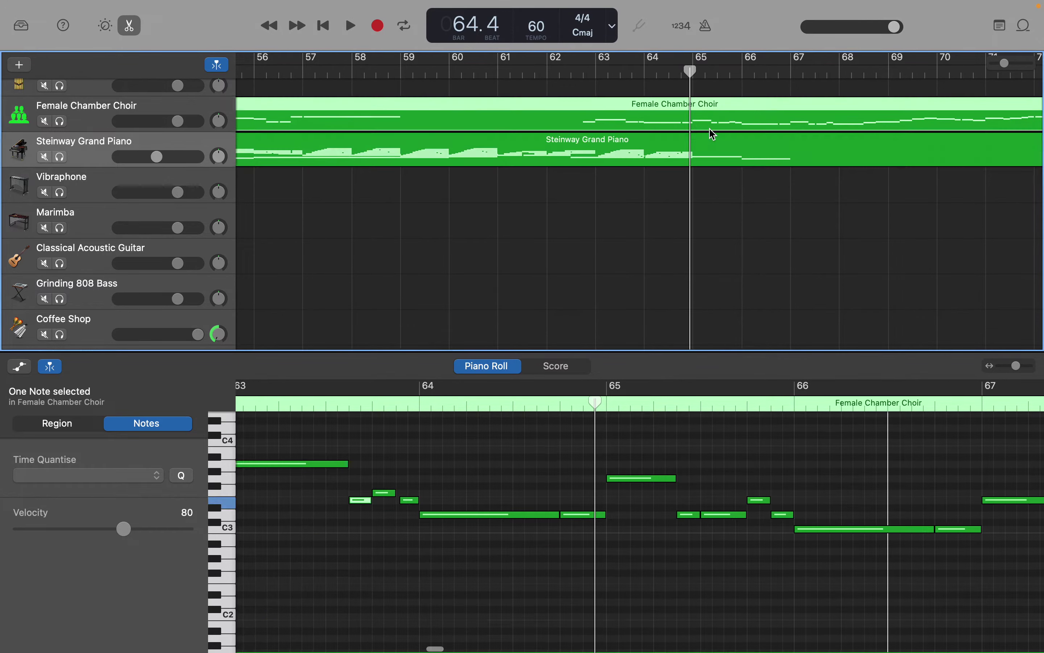
click(699, 532)
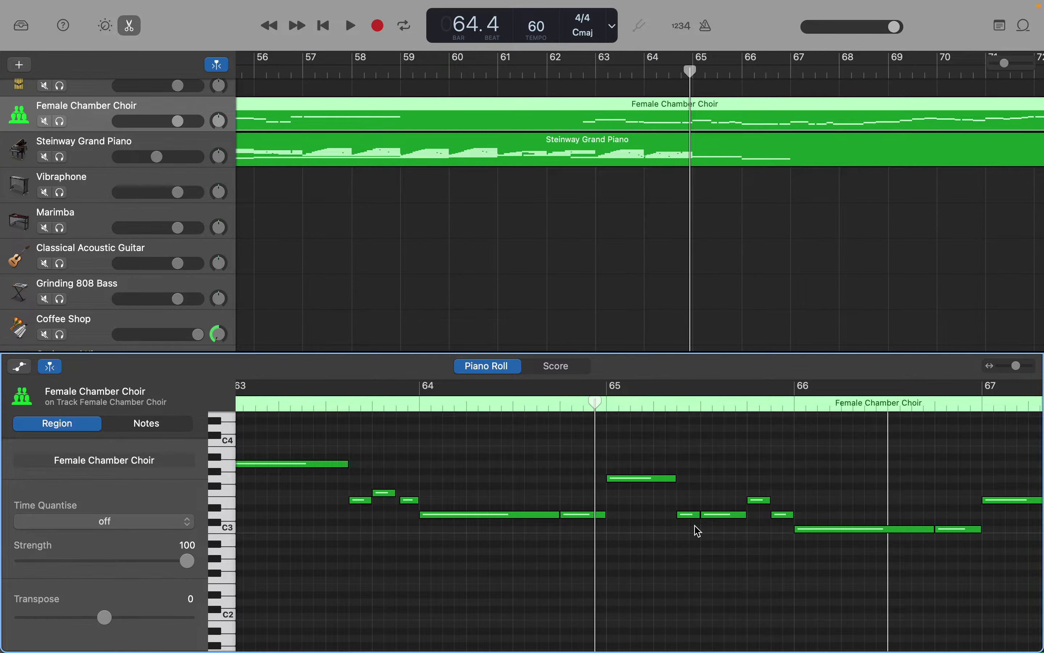
click(726, 141)
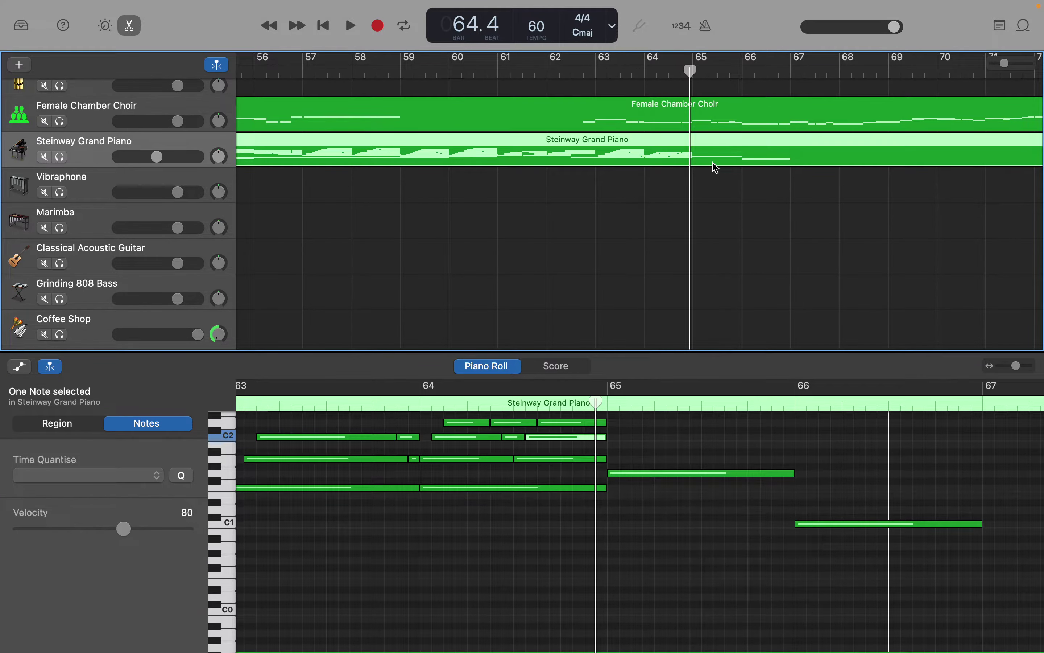
scroll(621, 518, down, 5)
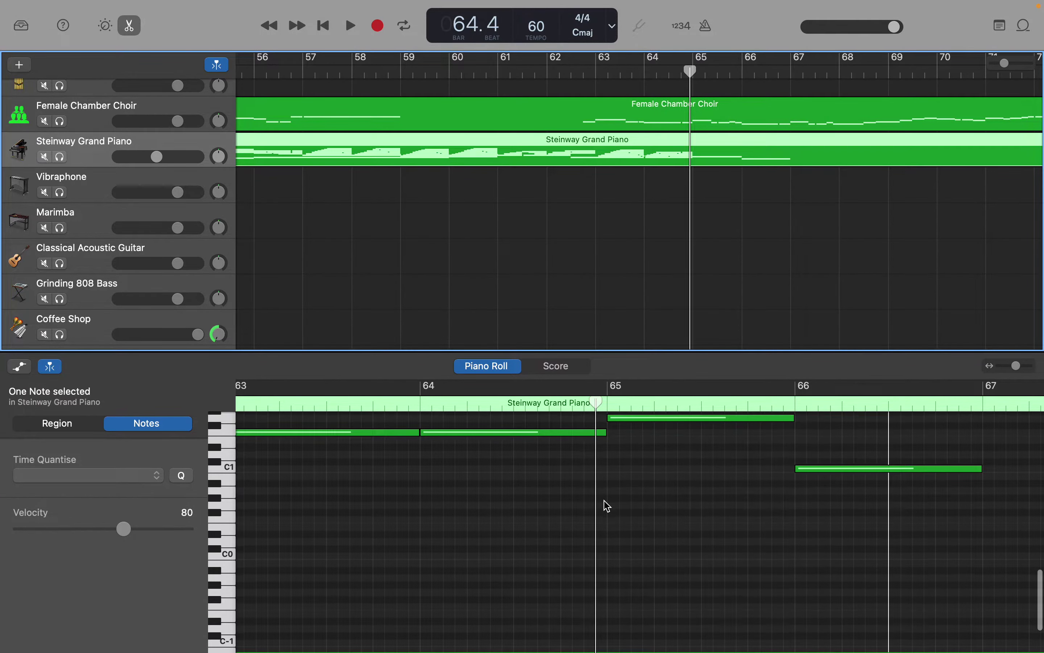
scroll(607, 506, up, 10)
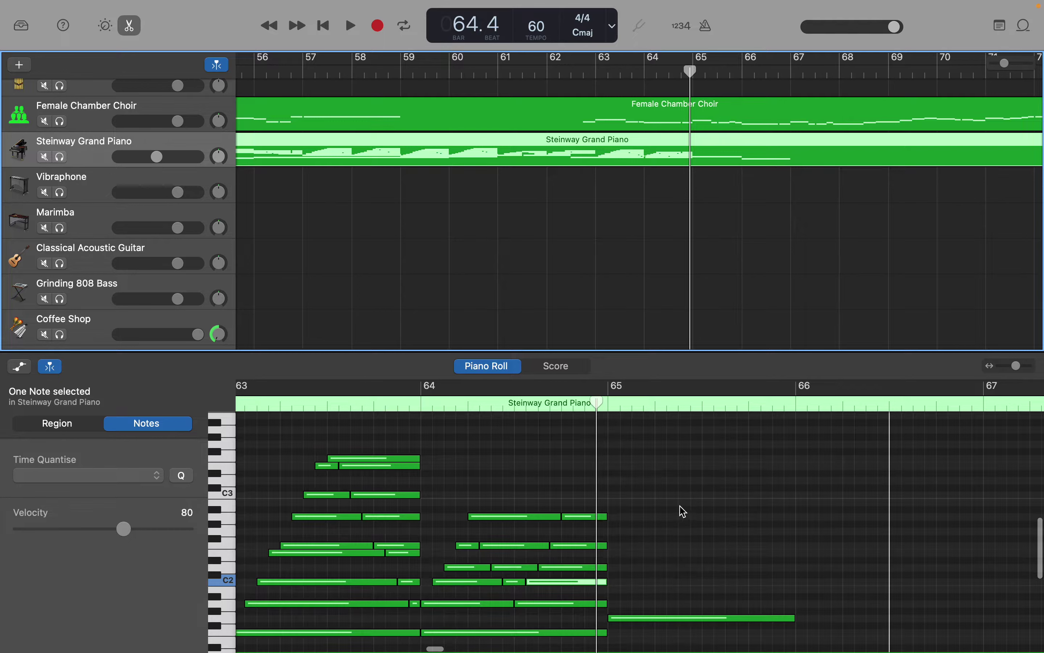
Add descending sixteenth notes B2, G2, F2 and D2 from beat 2 of bar 65 in the Steinway Grand Piano region.
right_click(665, 508)
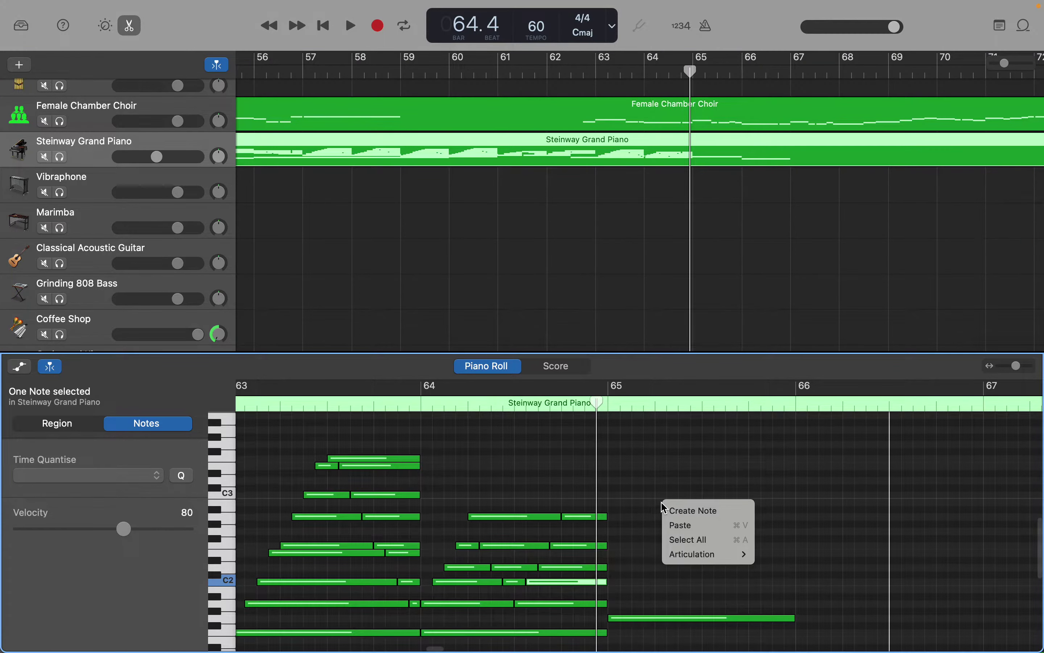
key(Escape)
super+click(666, 504)
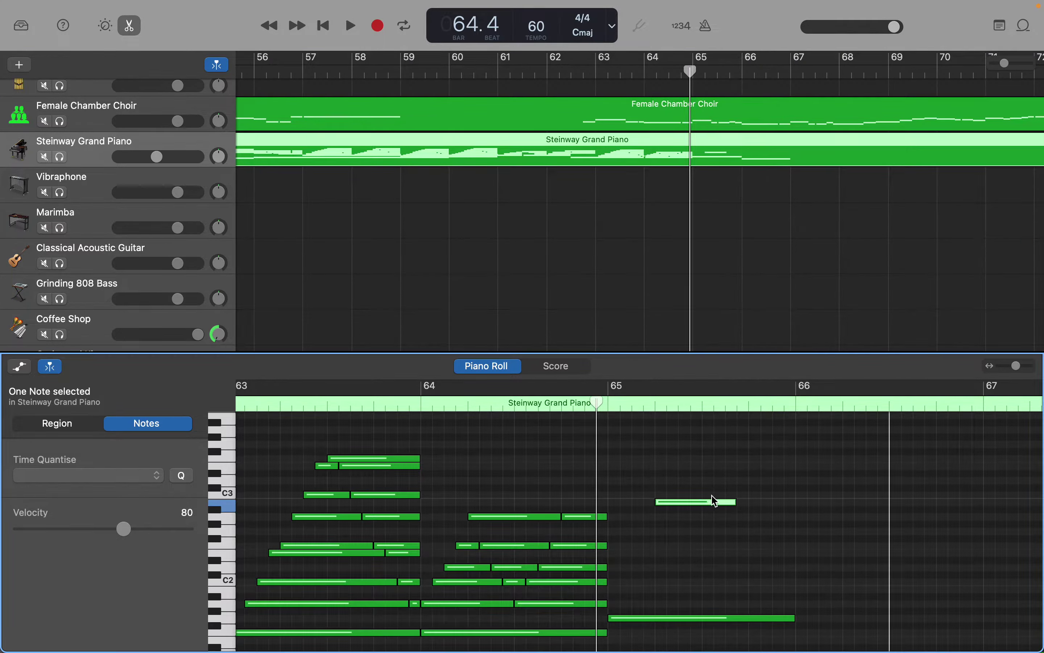
drag(730, 503, 666, 510)
right_click(675, 529)
click(679, 532)
right_click(686, 552)
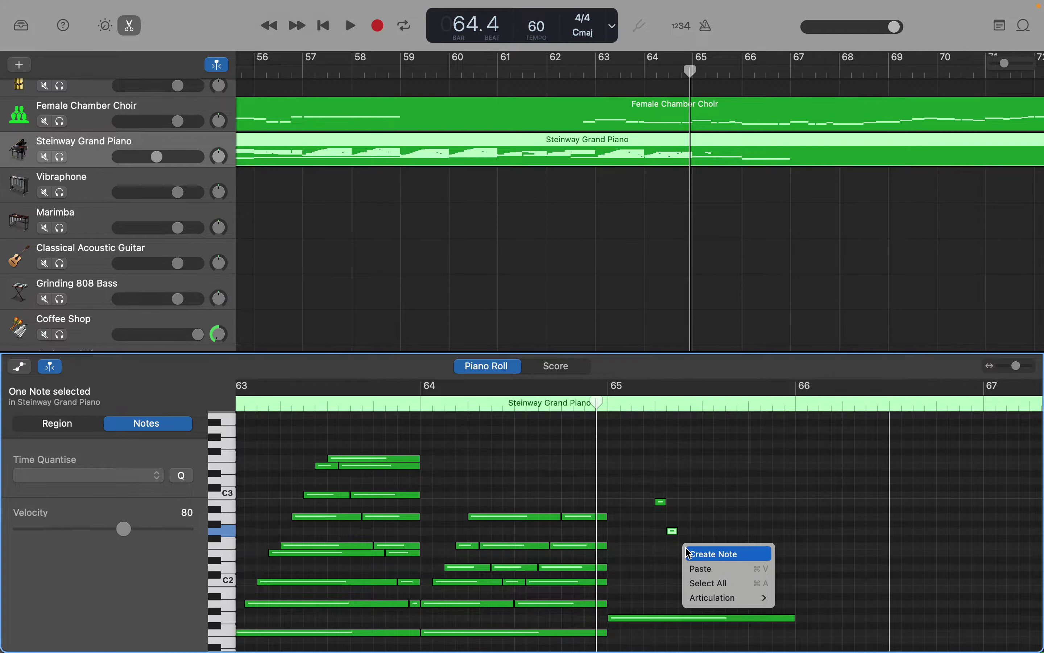
click(691, 554)
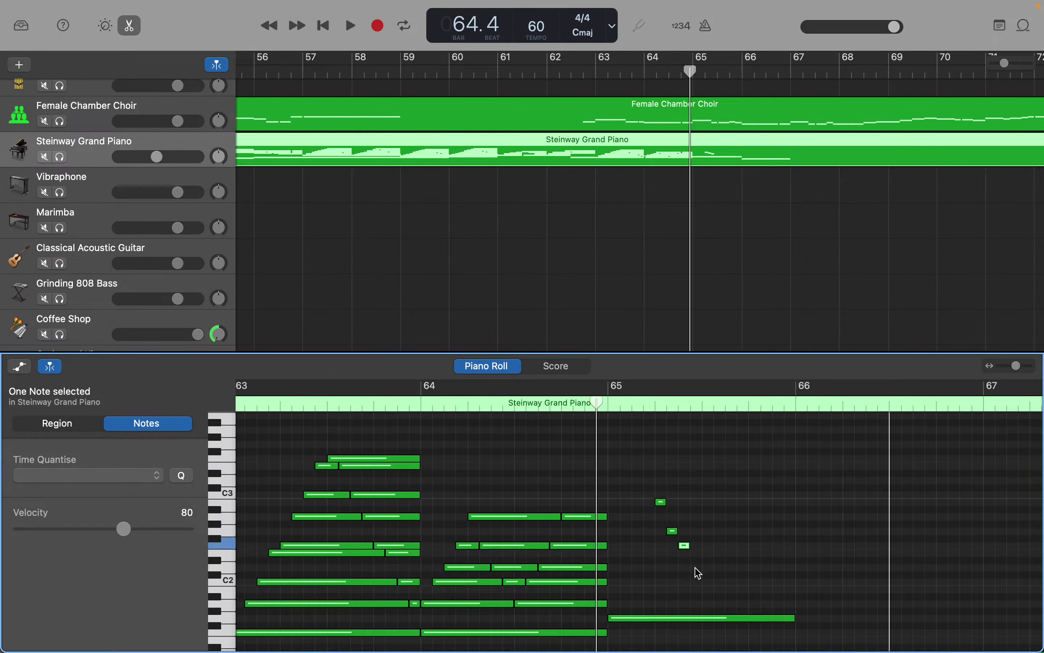
right_click(695, 568)
click(700, 571)
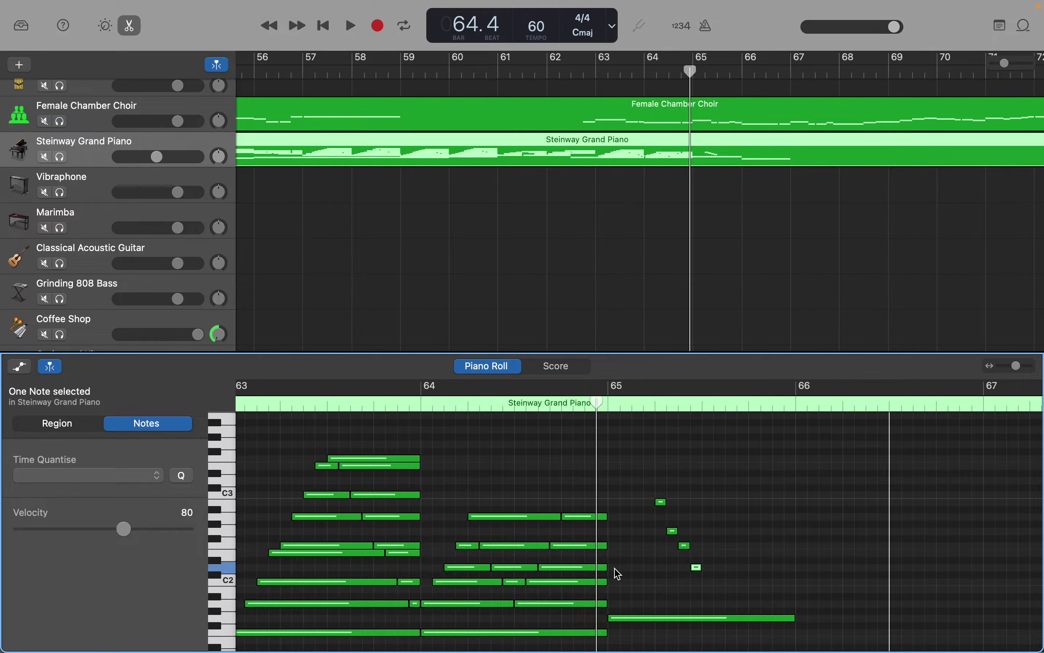
Add sixteenth notes C2, D2, F2 and G2 from the start of bar 65, ascending toward the B2 on beat 2.
right_click(650, 532)
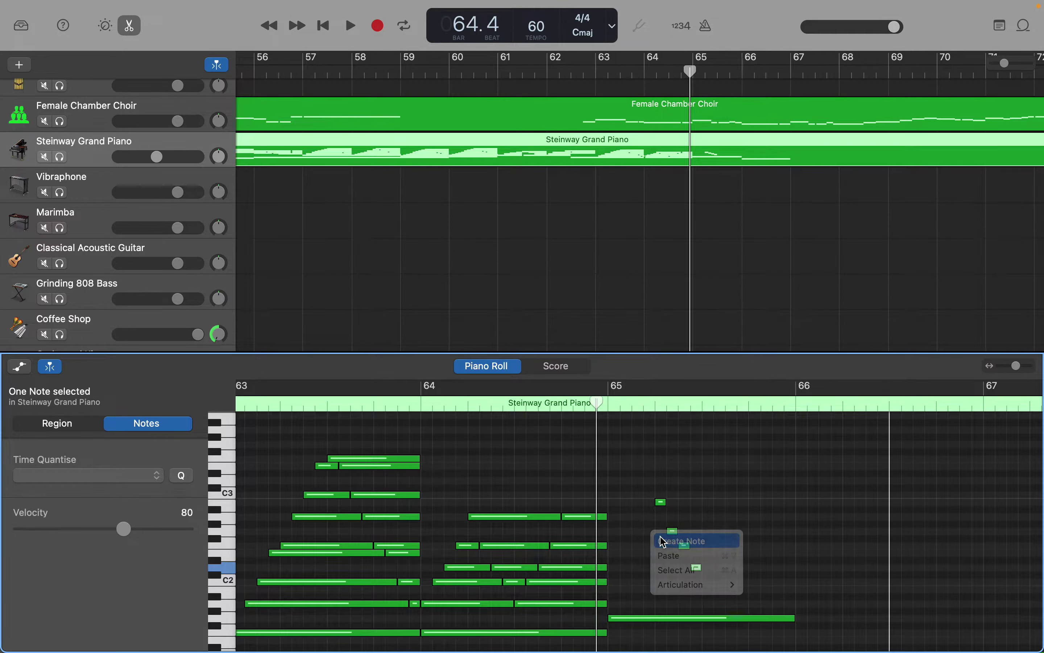
click(656, 541)
click(638, 551)
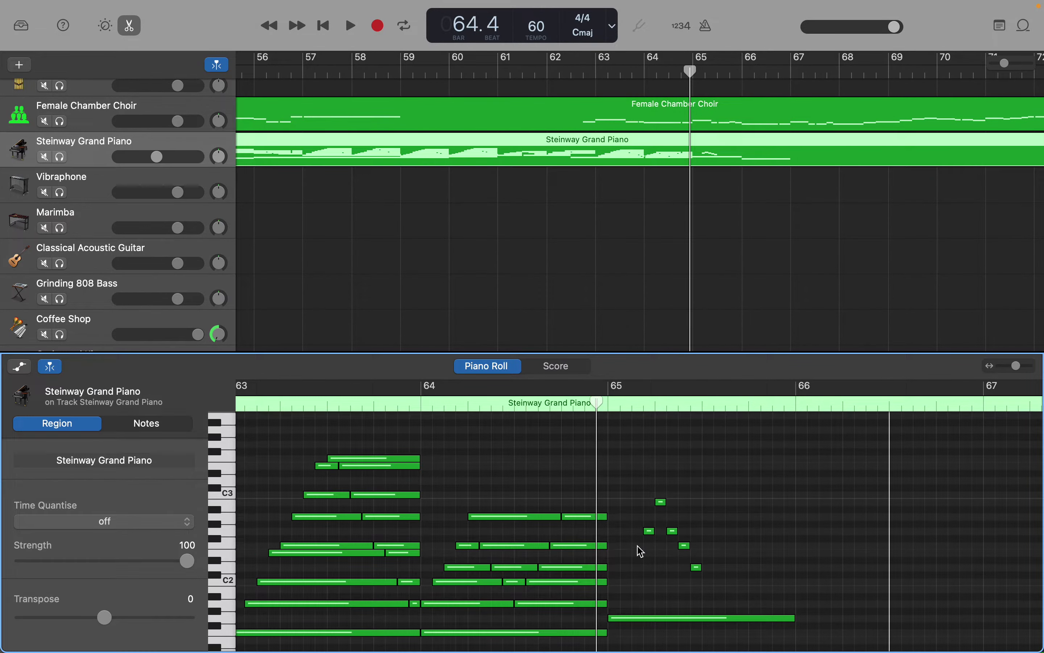
right_click(640, 549)
click(644, 550)
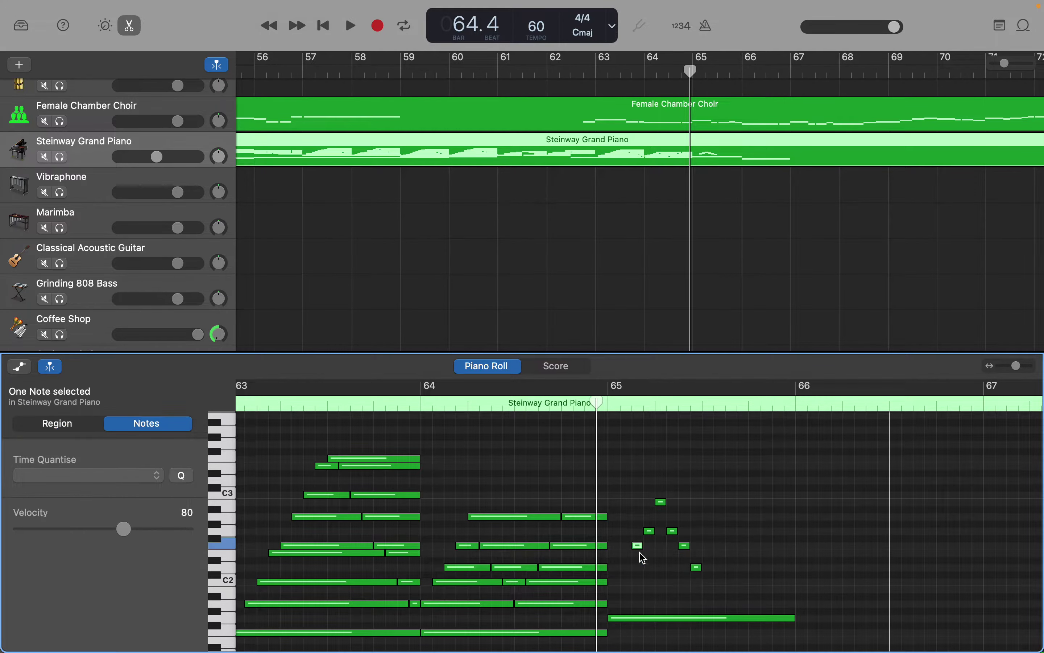
right_click(631, 573)
click(636, 574)
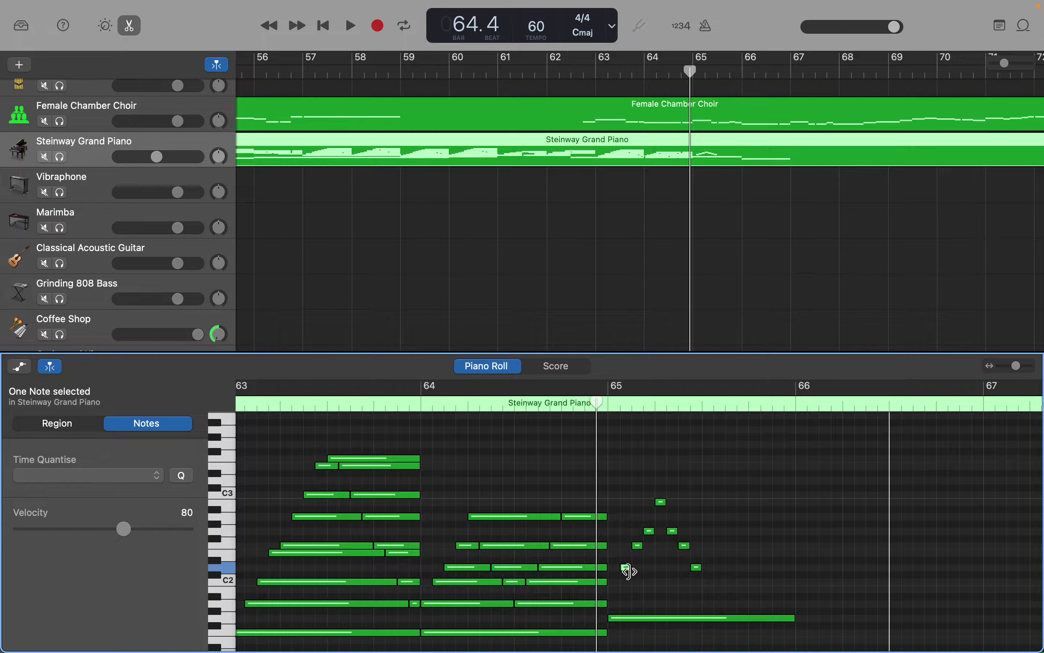
right_click(617, 587)
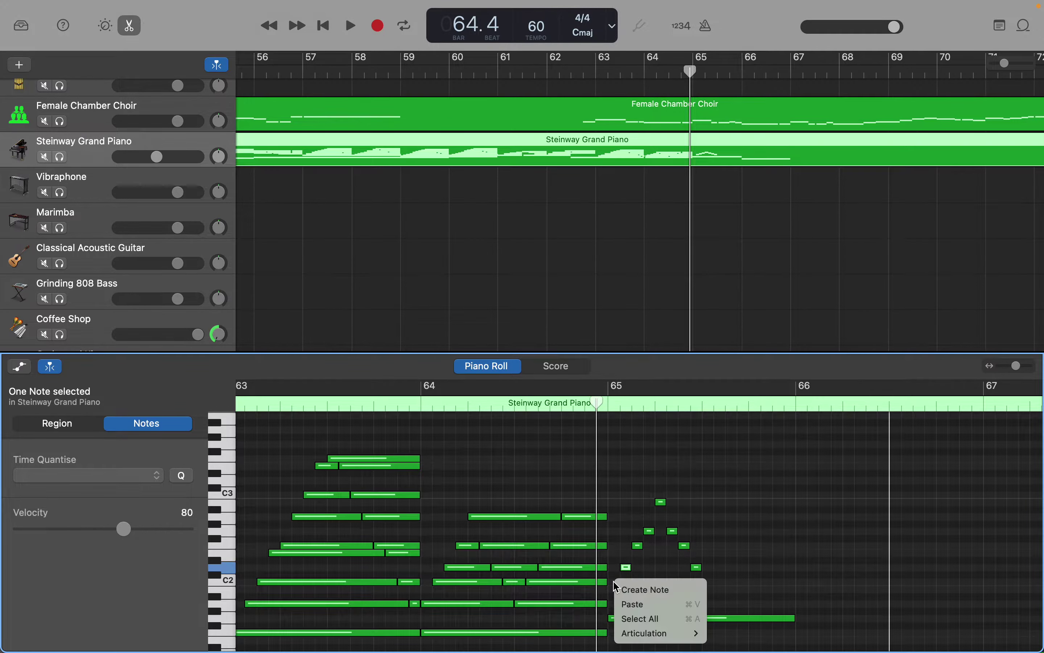
click(626, 590)
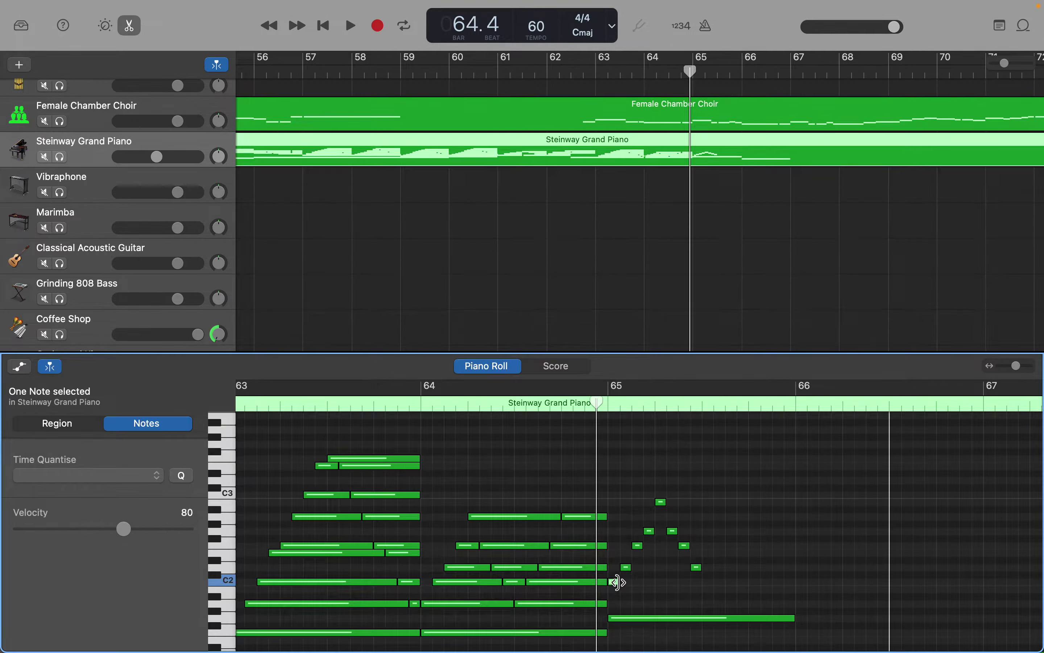
Lower bar 65's opening C2 to B1 and hold it until beat 3, and lengthen D2, F2 and G2 until each pitch repeats.
drag(617, 582, 642, 594)
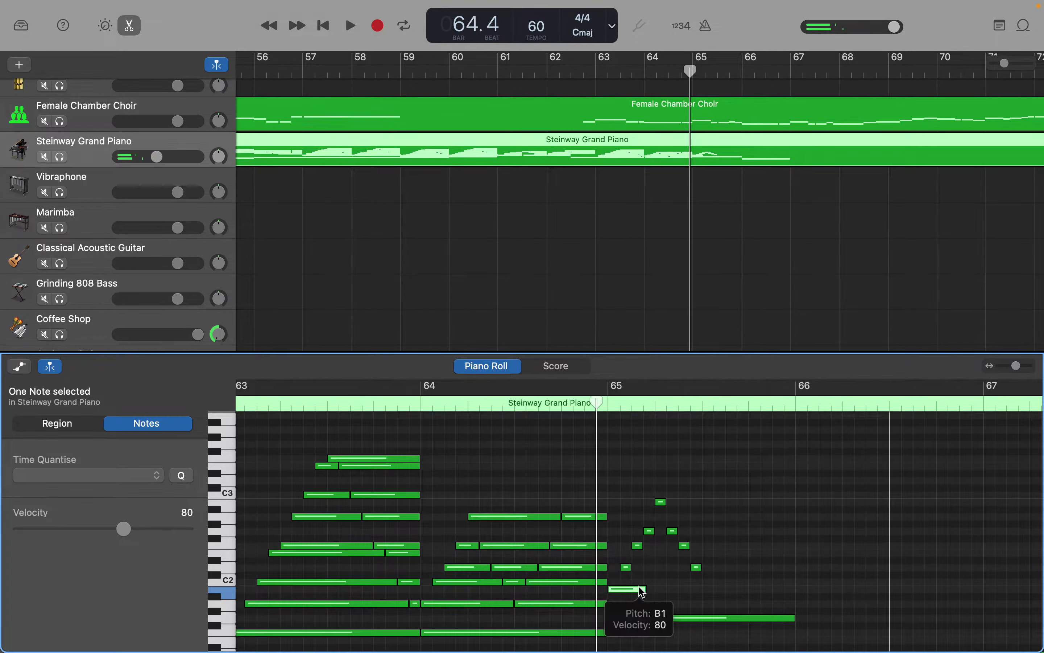
drag(646, 590, 701, 593)
drag(625, 566, 668, 535)
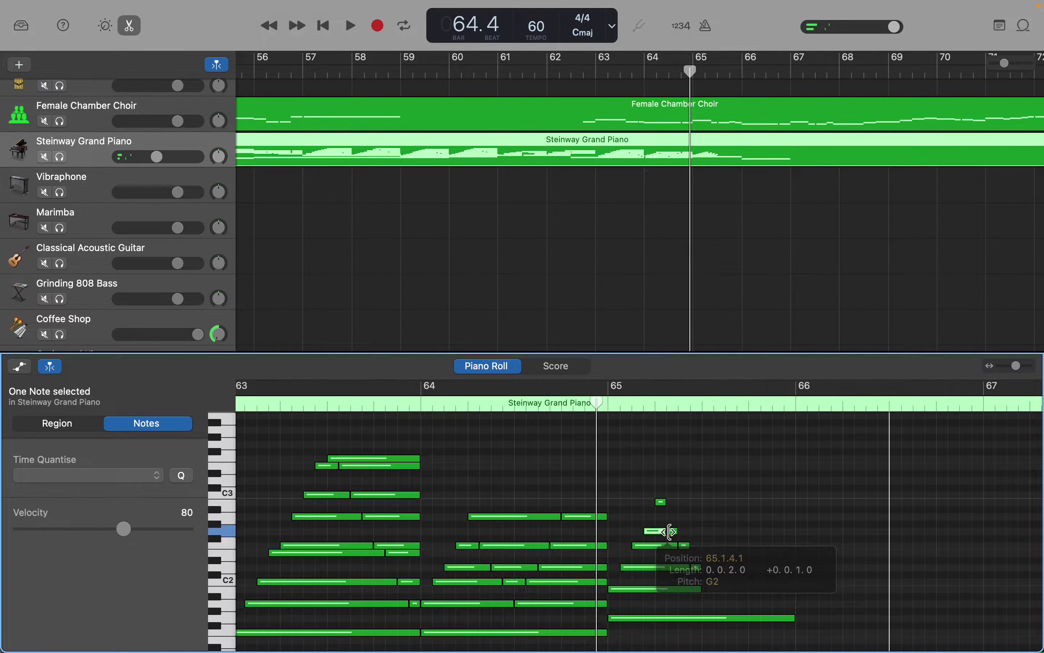
Copy the eight-note arpeggio from the first half of bar 65 to beat 3 of the same bar.
drag(615, 479, 705, 601)
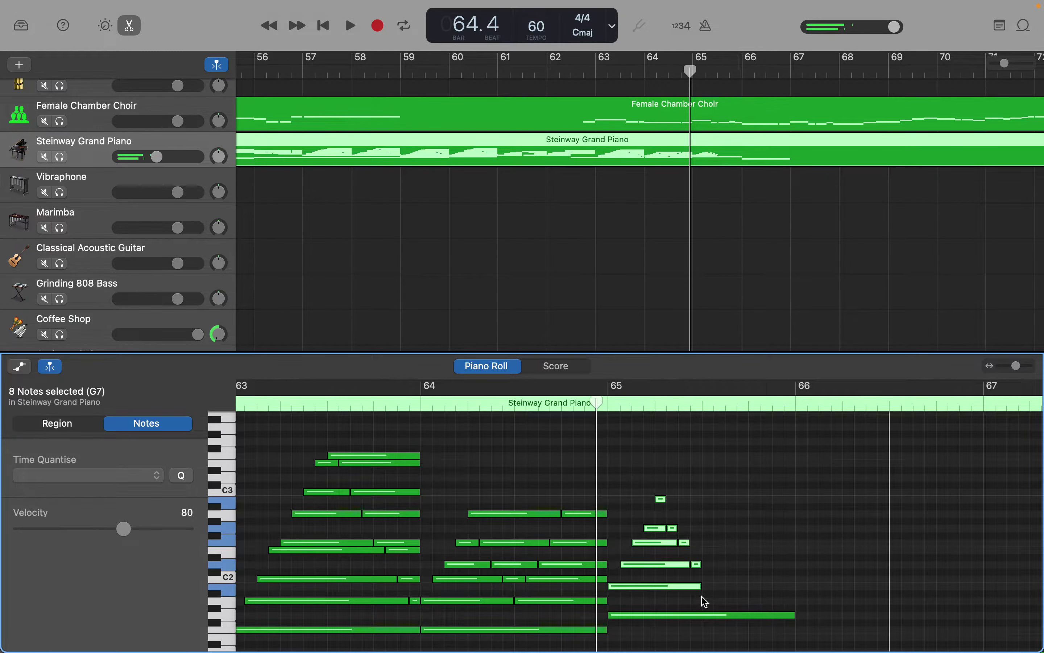
key(super+z)
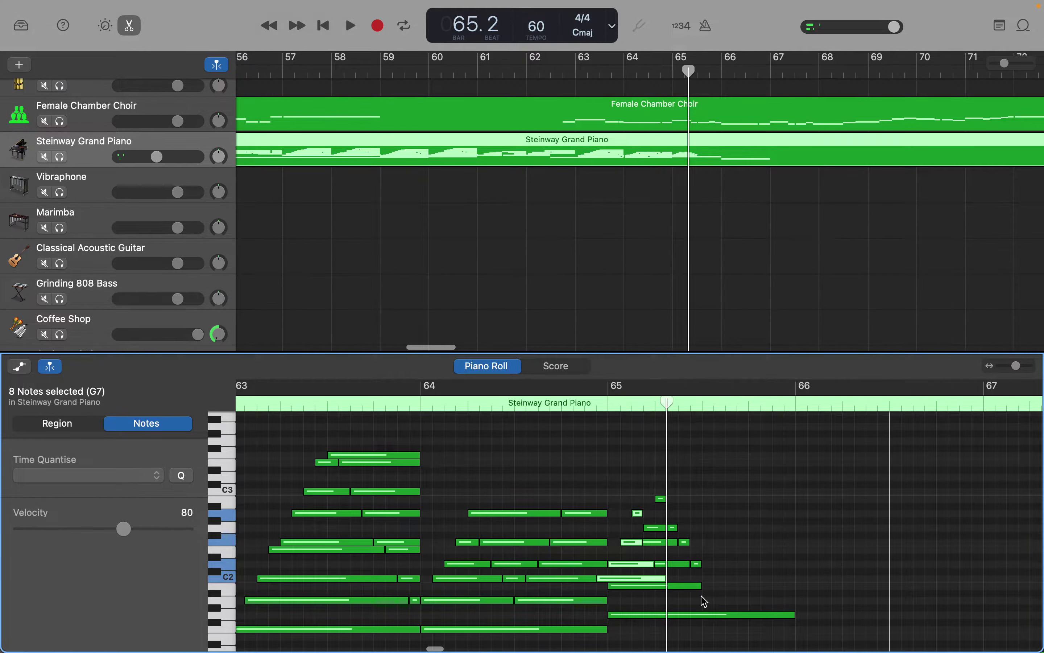
click(706, 600)
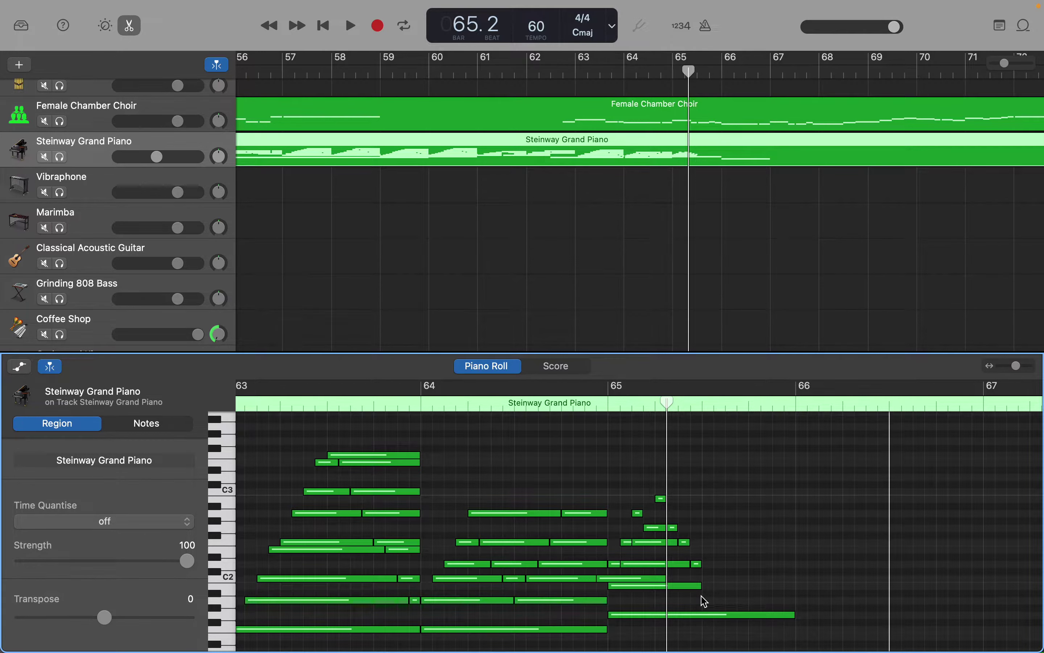
key(super+shift+z)
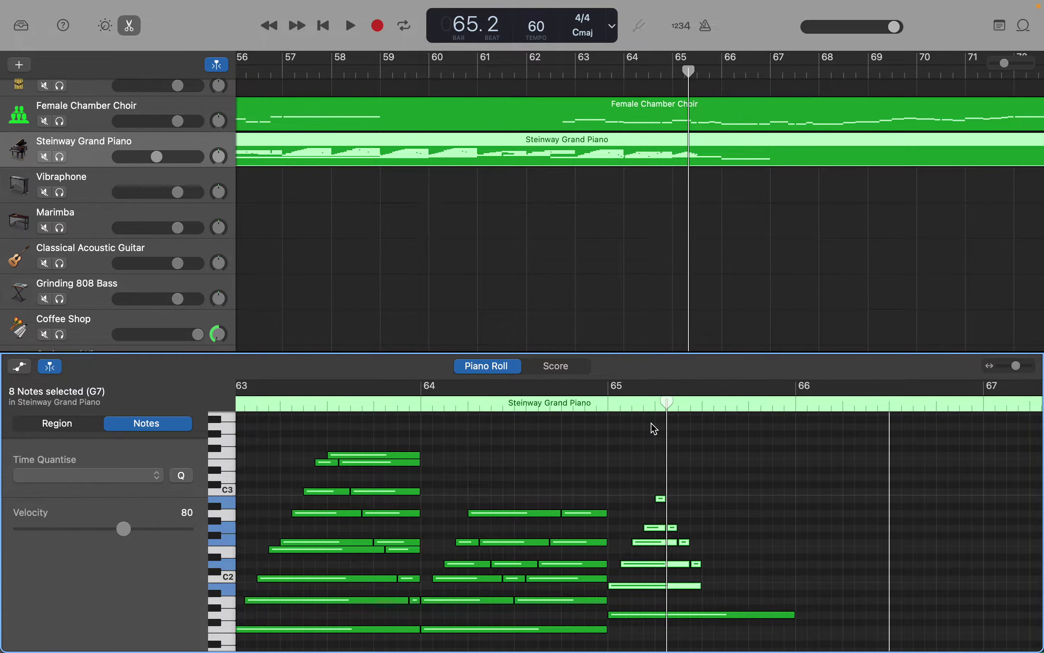
drag(668, 401, 702, 401)
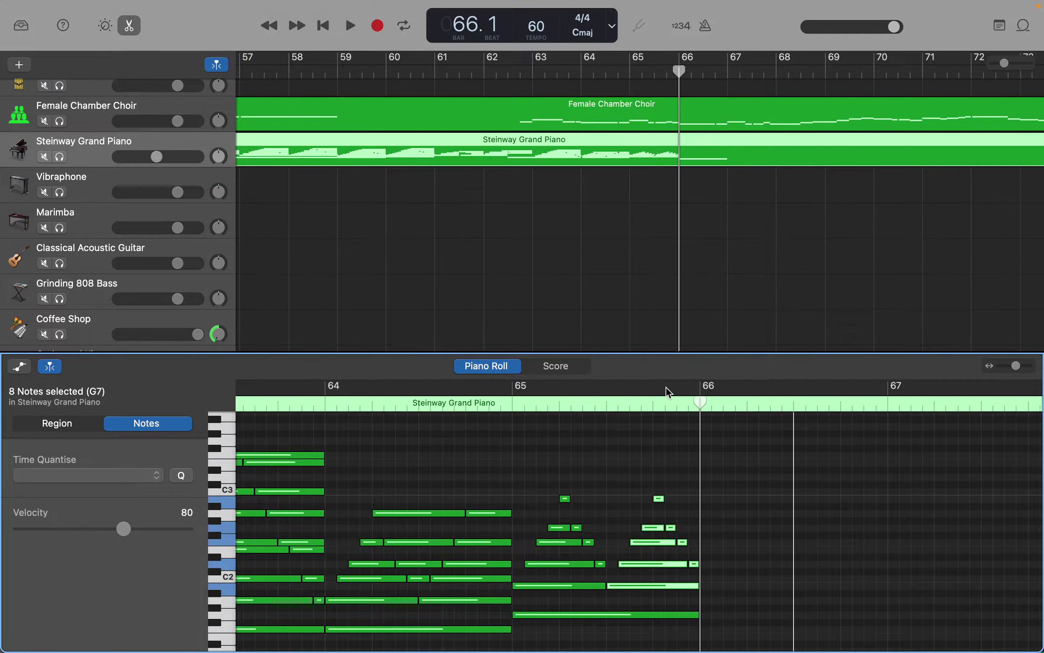
Lengthen the B2, G2, F2 and D2 notes in bar 65 until each pitch repeats, and hold their final repeats to the bar's end.
click(582, 510)
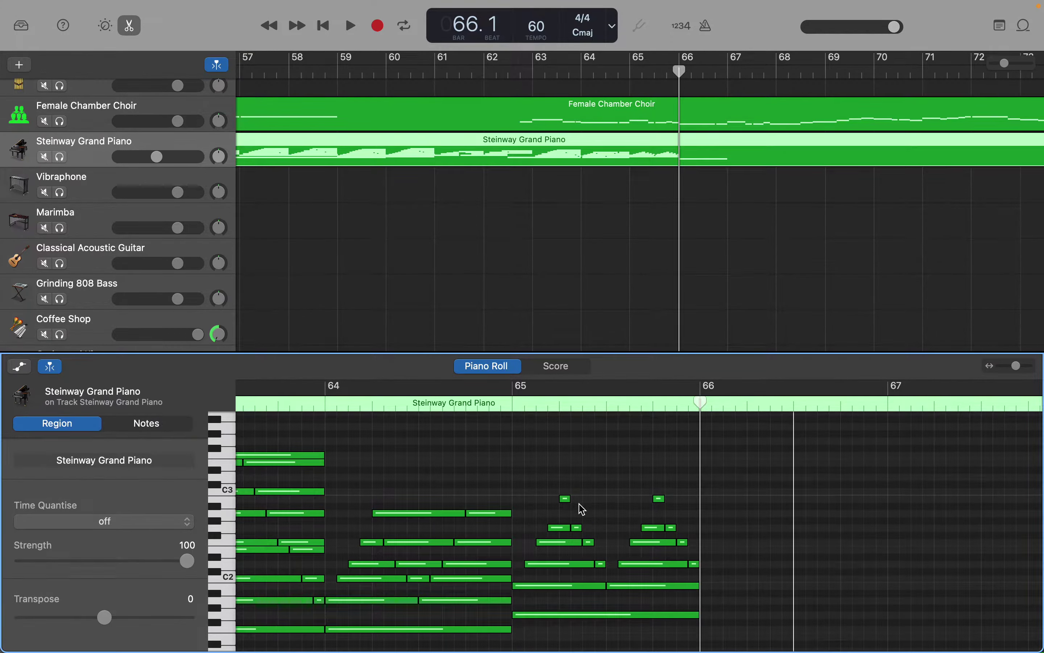
drag(569, 499, 652, 503)
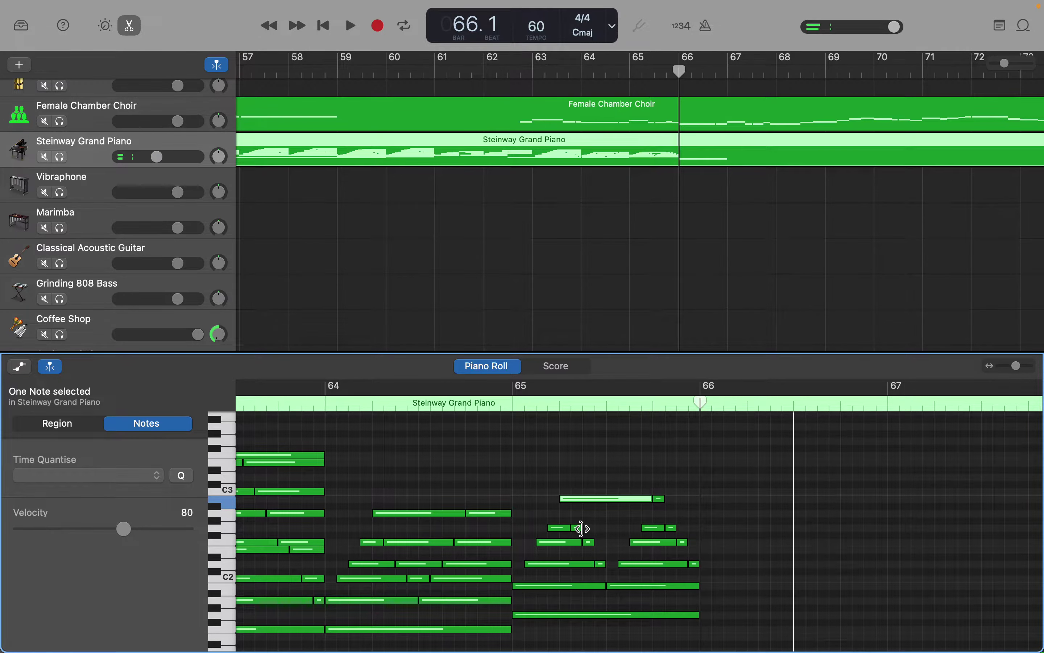
drag(582, 529, 617, 563)
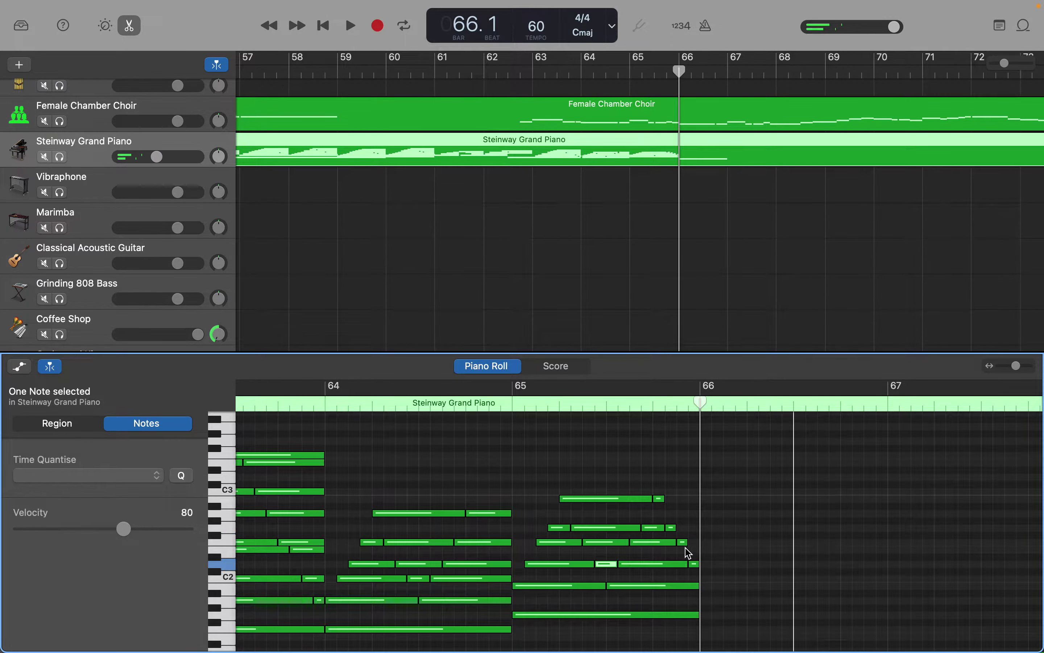
drag(686, 542, 696, 500)
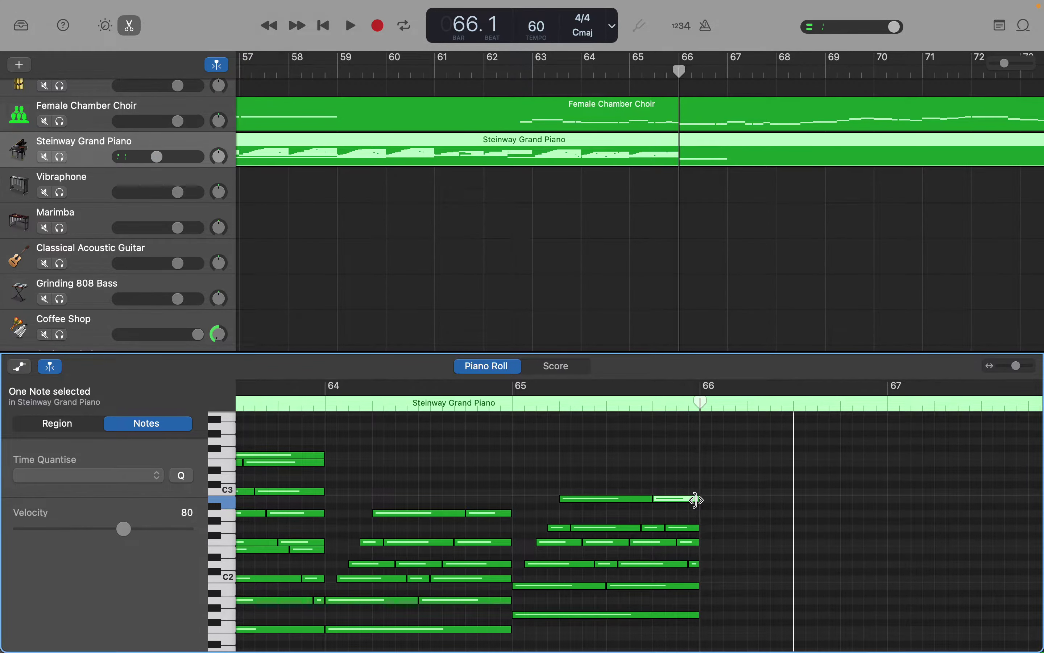
Compare the Female Chamber Choir melody in bar 66 with the Steinway Grand Piano's bass note.
scroll(695, 501, right, 5)
scroll(696, 501, down, 5)
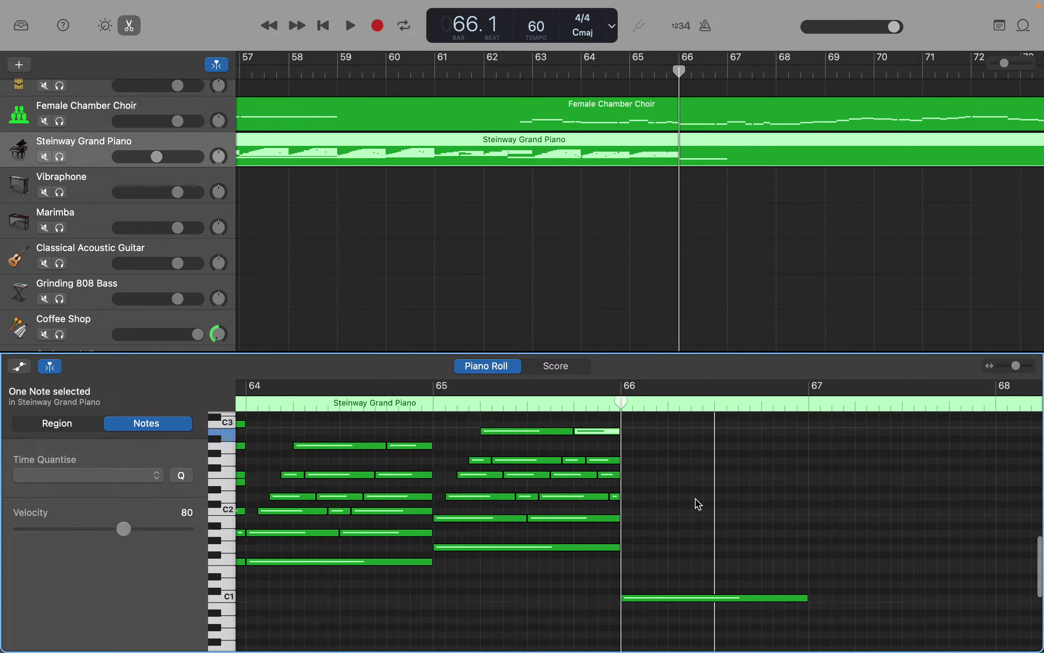
click(702, 129)
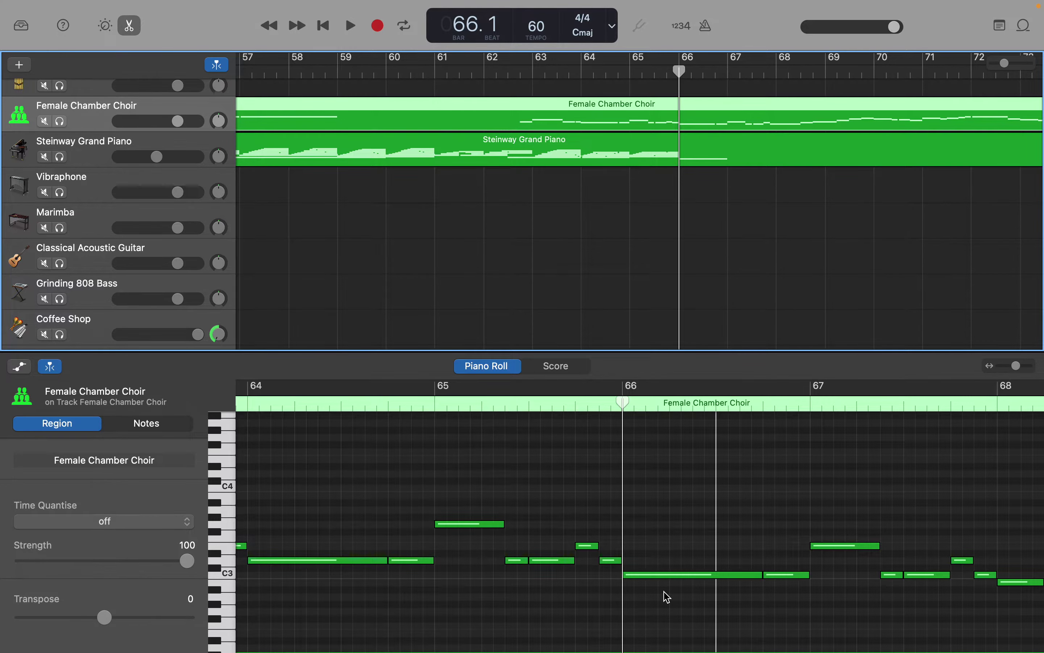
click(690, 159)
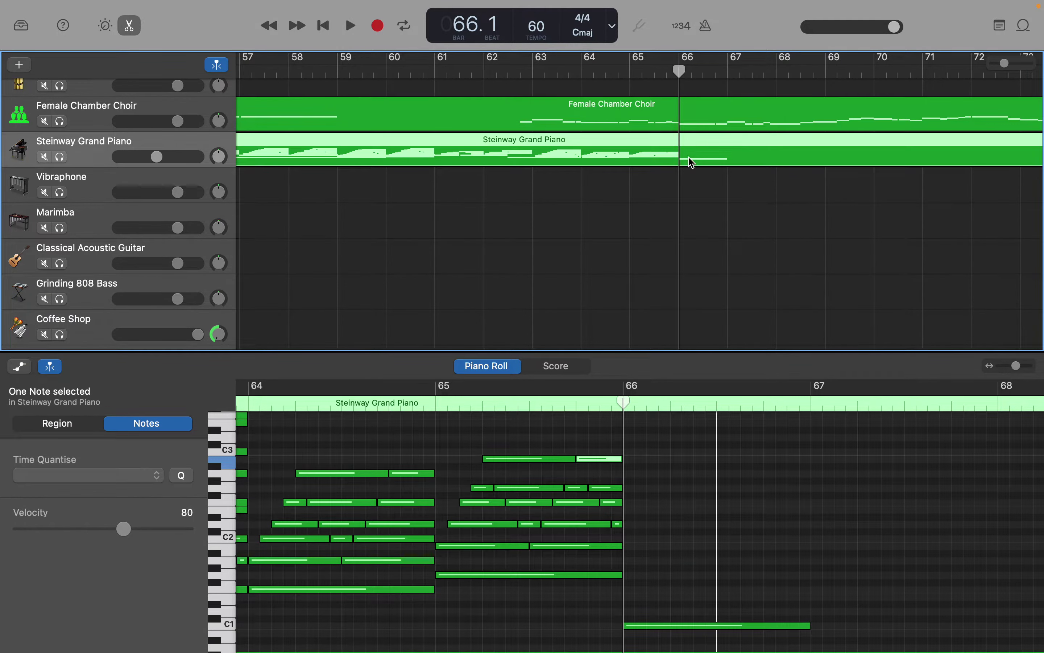
scroll(697, 469, up, 1)
Add descending sixteenth notes C3, B2, G♯2 and E2 from beat 3 of bar 66 in the Steinway Grand Piano region.
click(720, 460)
right_click(721, 461)
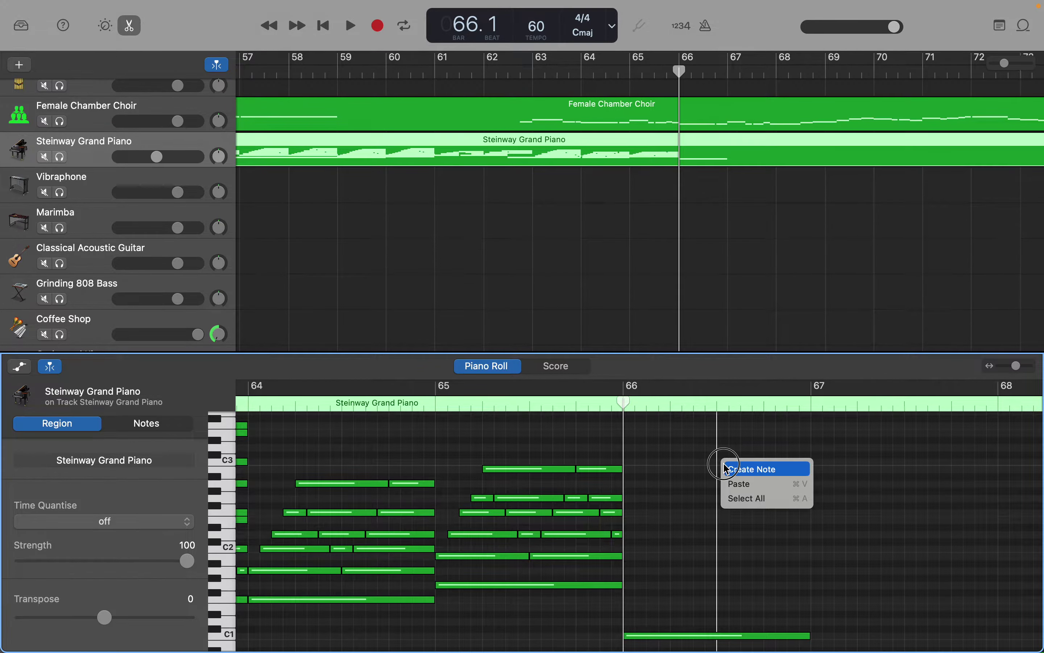
click(730, 469)
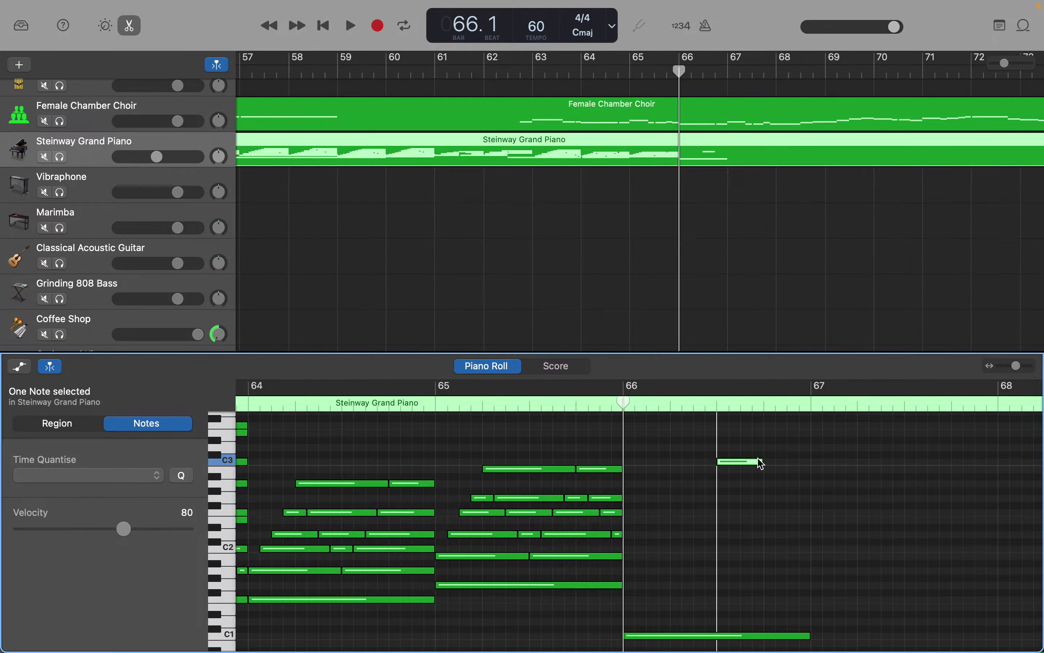
drag(762, 463, 729, 462)
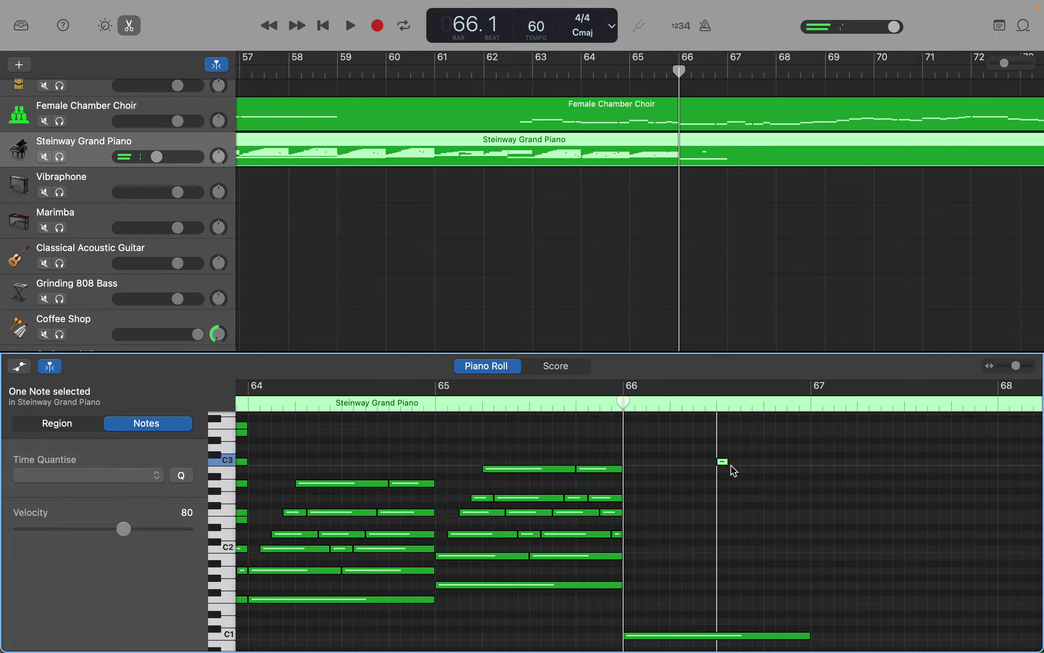
right_click(738, 474)
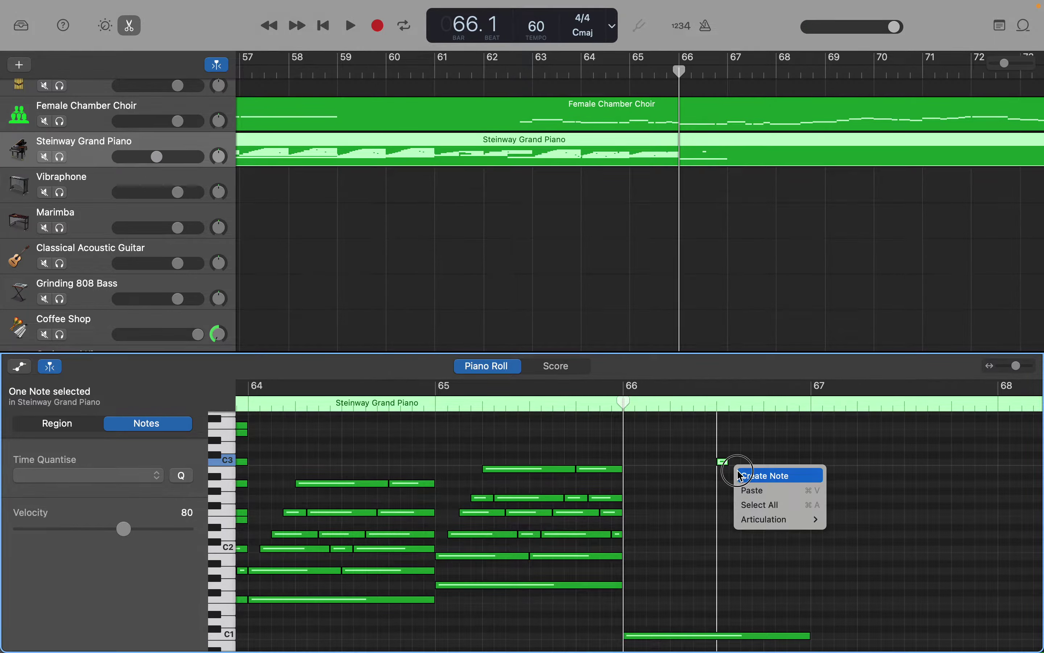
click(740, 475)
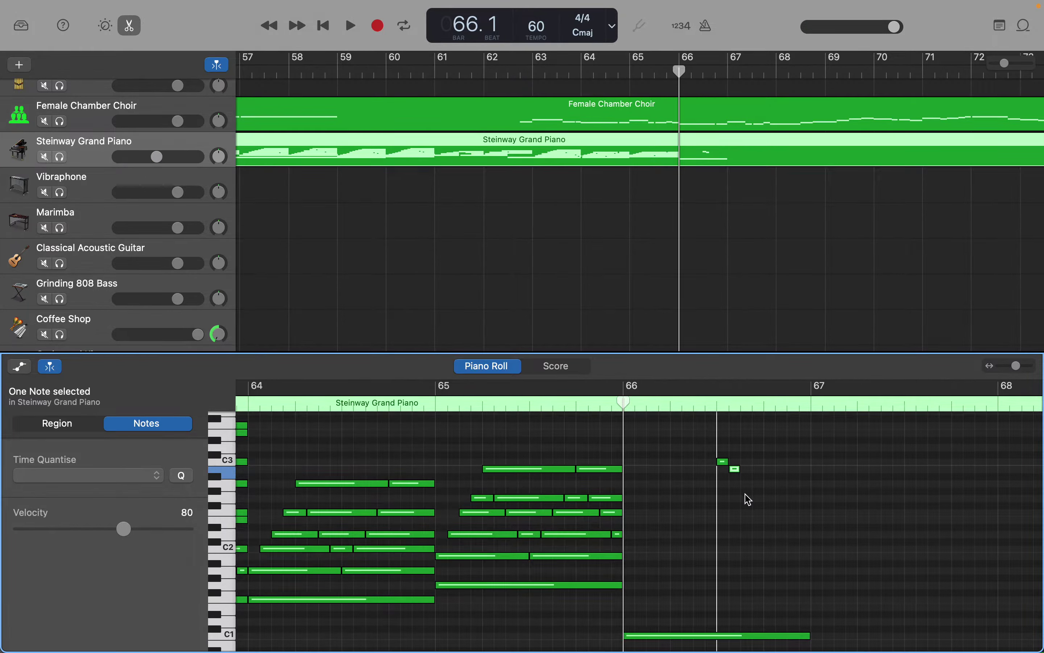
right_click(749, 499)
click(751, 501)
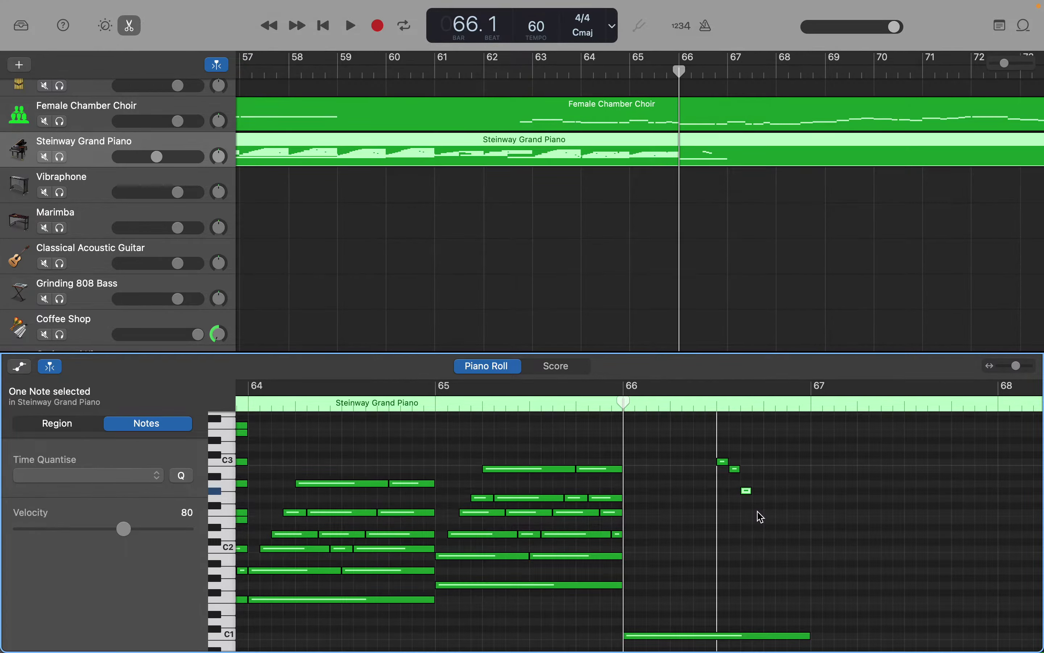
right_click(758, 519)
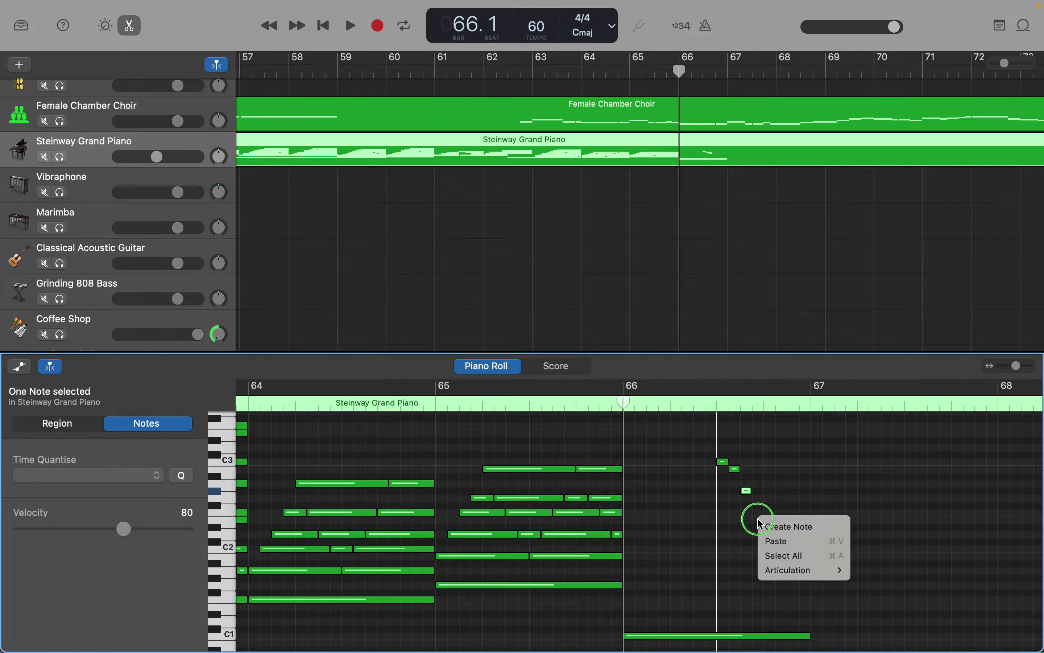
click(762, 524)
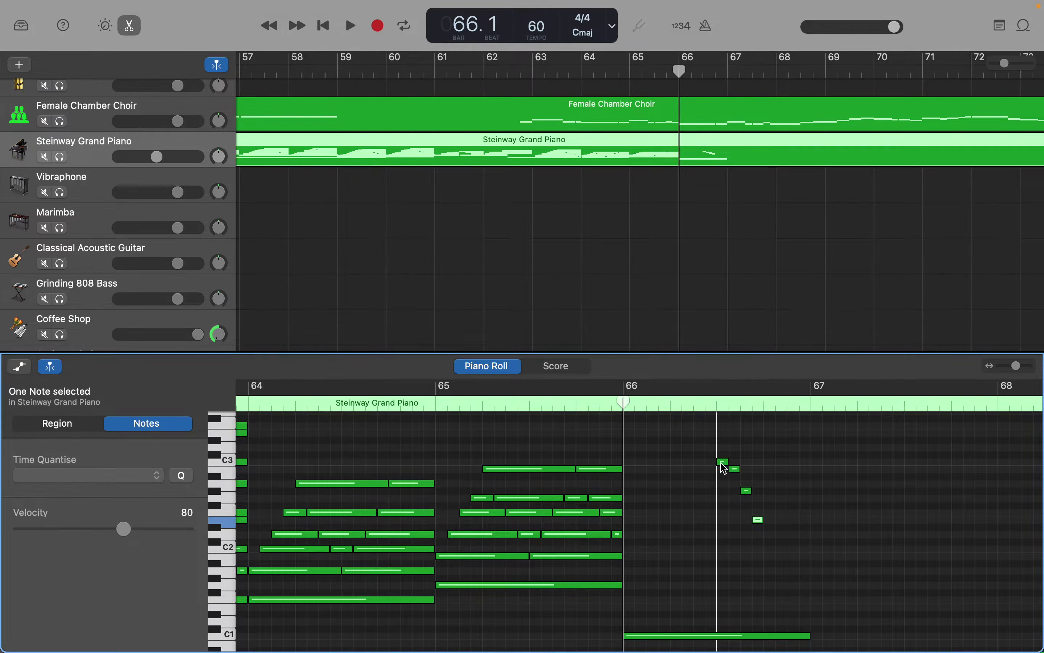
Copy the four descending notes to beat 4 of bar 66 and transpose the copy down an octave, starting on C2.
drag(715, 459, 766, 533)
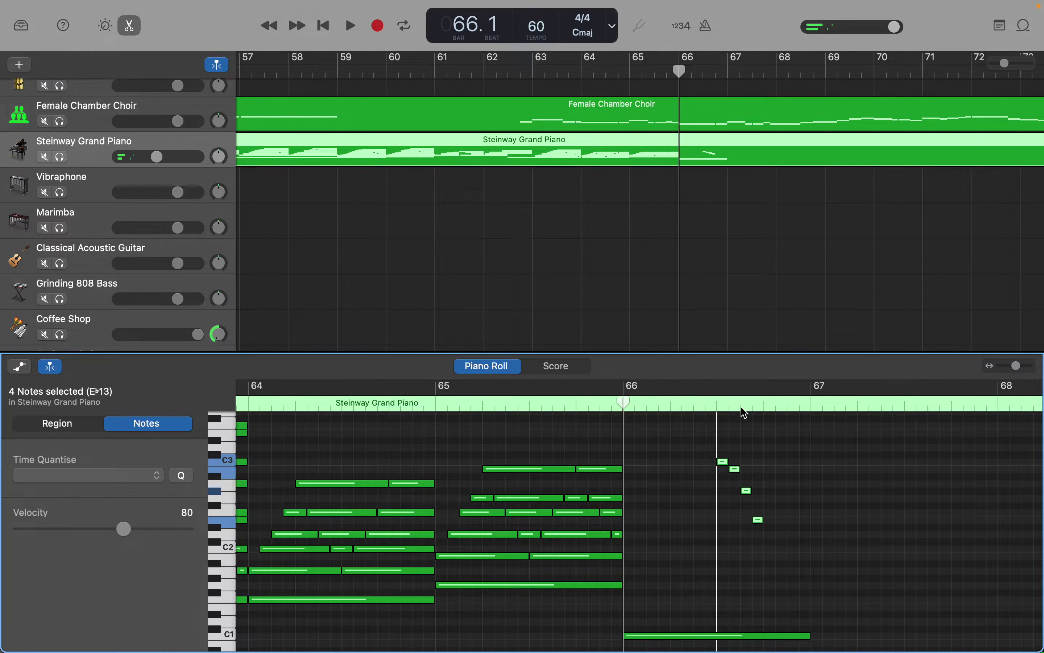
drag(629, 405, 754, 407)
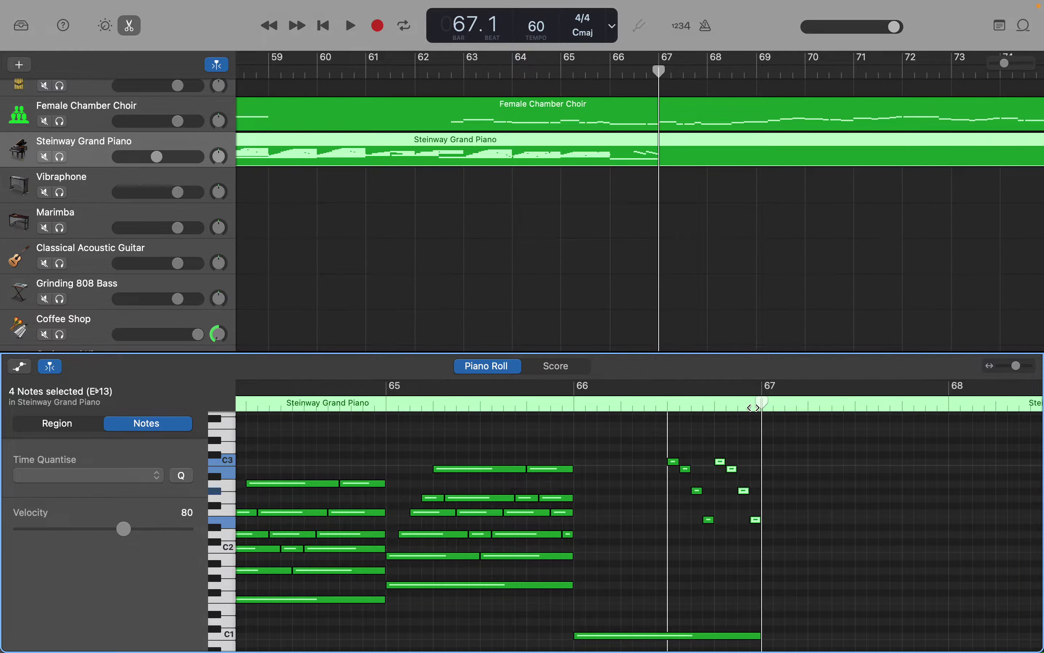
drag(725, 466, 726, 554)
mouse_move(725, 552)
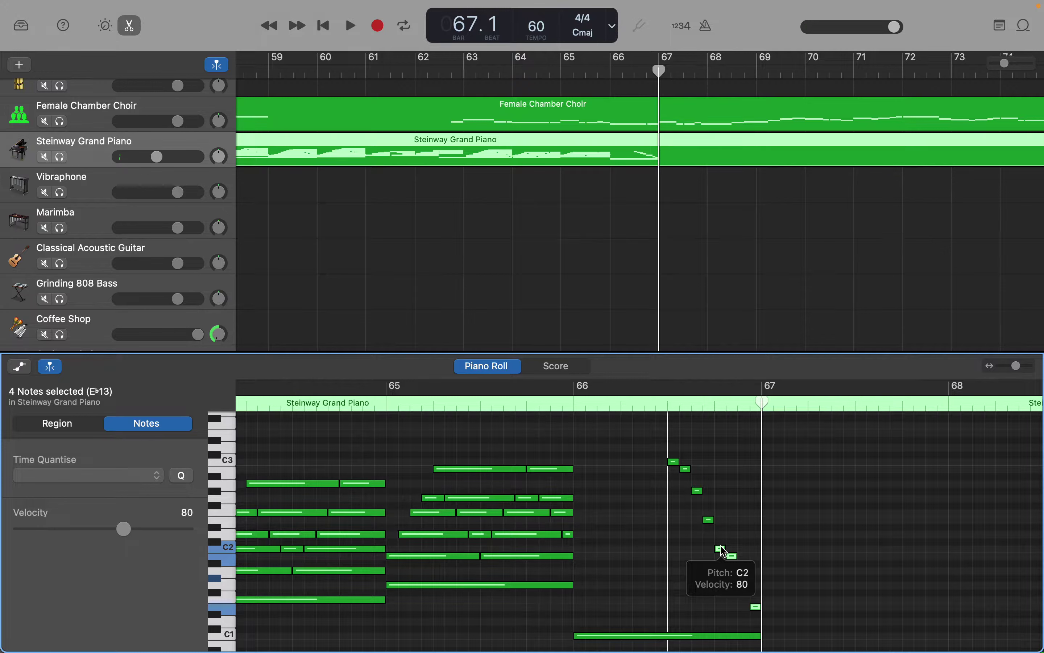
Add a B2 sixteenth note just before beat 3 of bar 66 and lower both G♯ notes in the descending run to G.
right_click(662, 474)
click(665, 476)
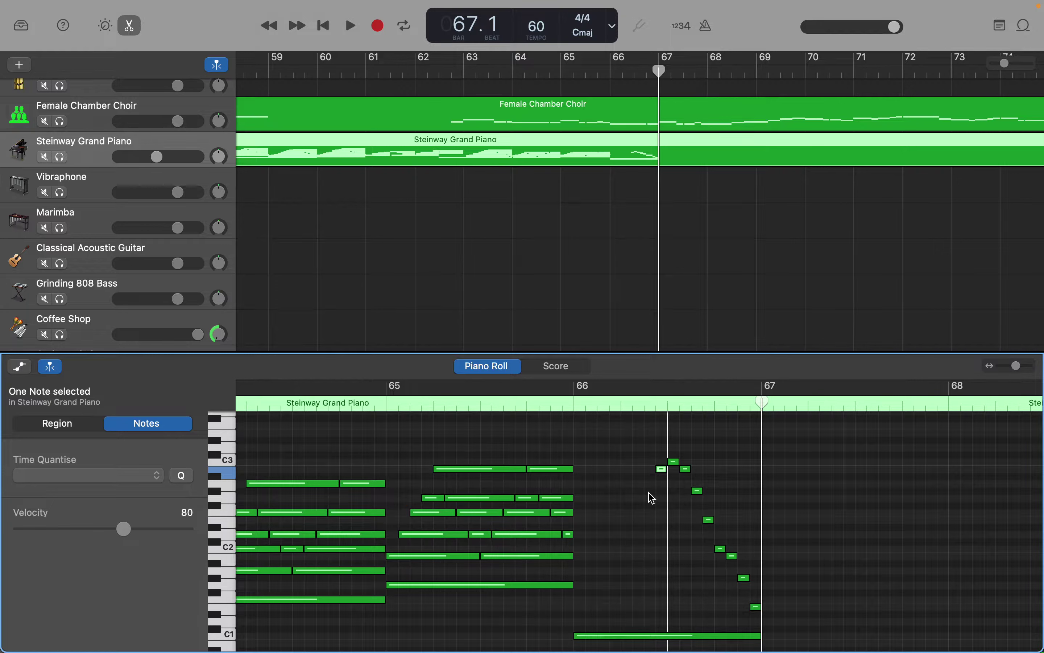
drag(696, 495, 696, 501)
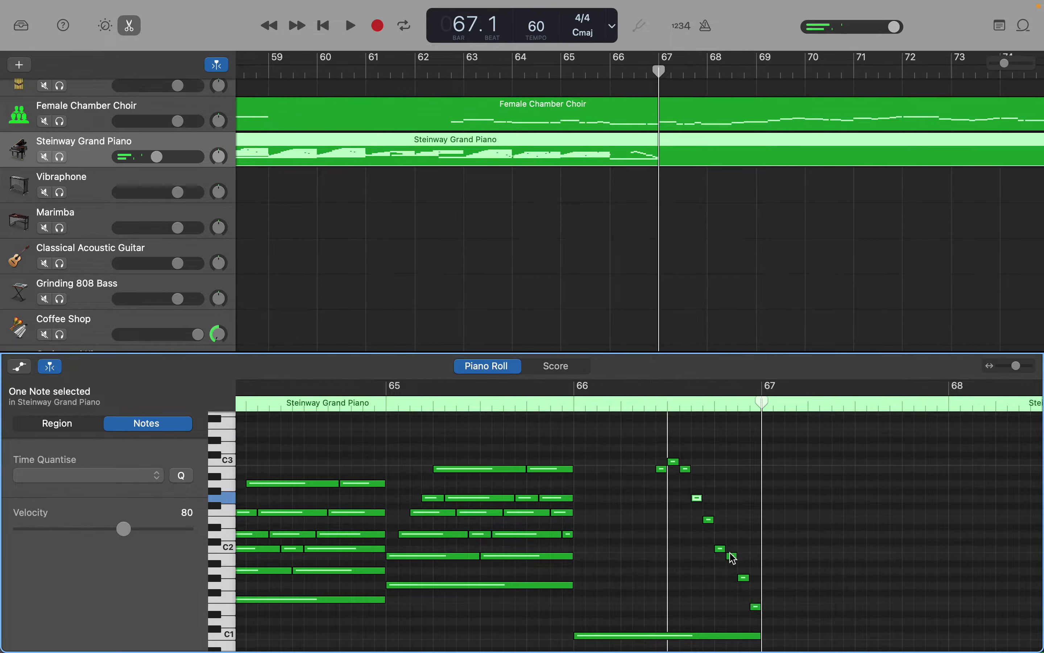
drag(745, 578, 748, 589)
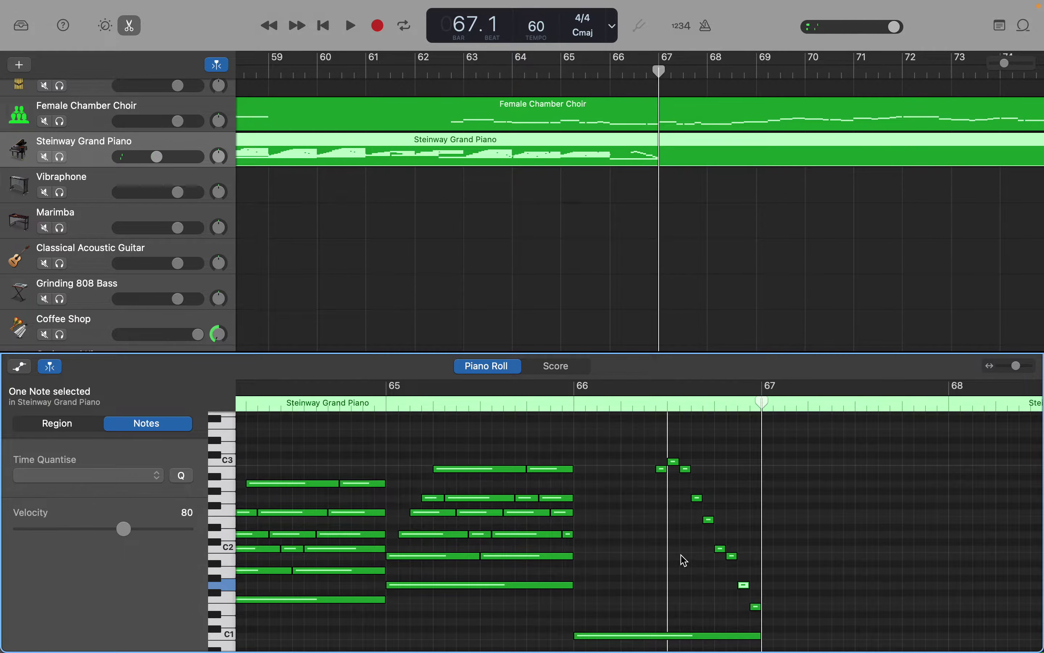
Add sixteenth notes G2, E2 and C2 backwards from the new B2, forming an ascending run on beat 2 of bar 66.
right_click(649, 500)
click(654, 506)
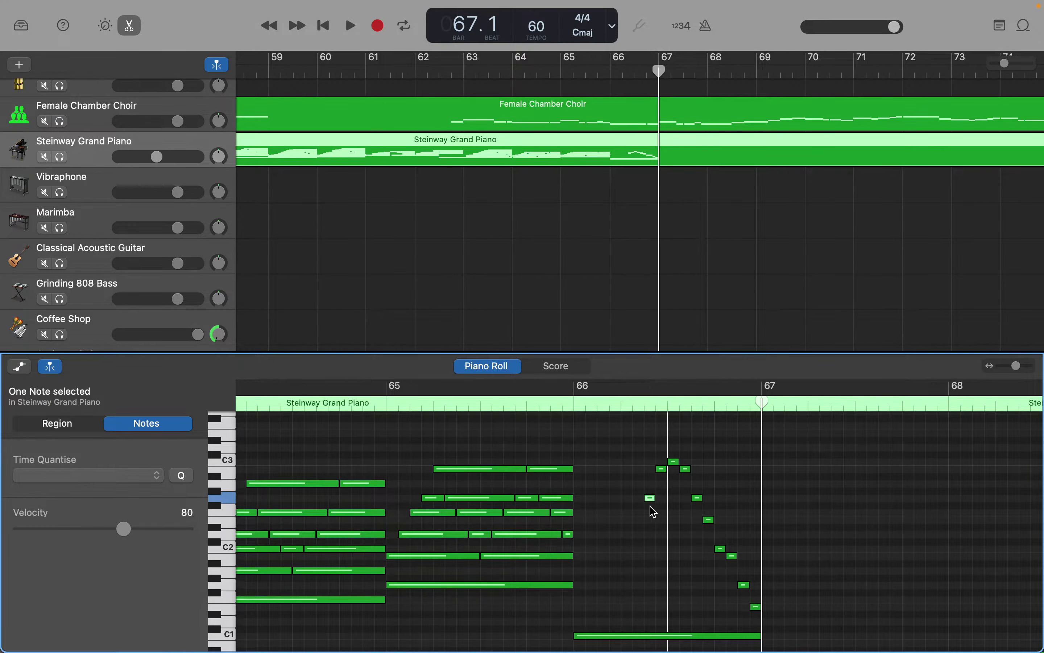
right_click(644, 524)
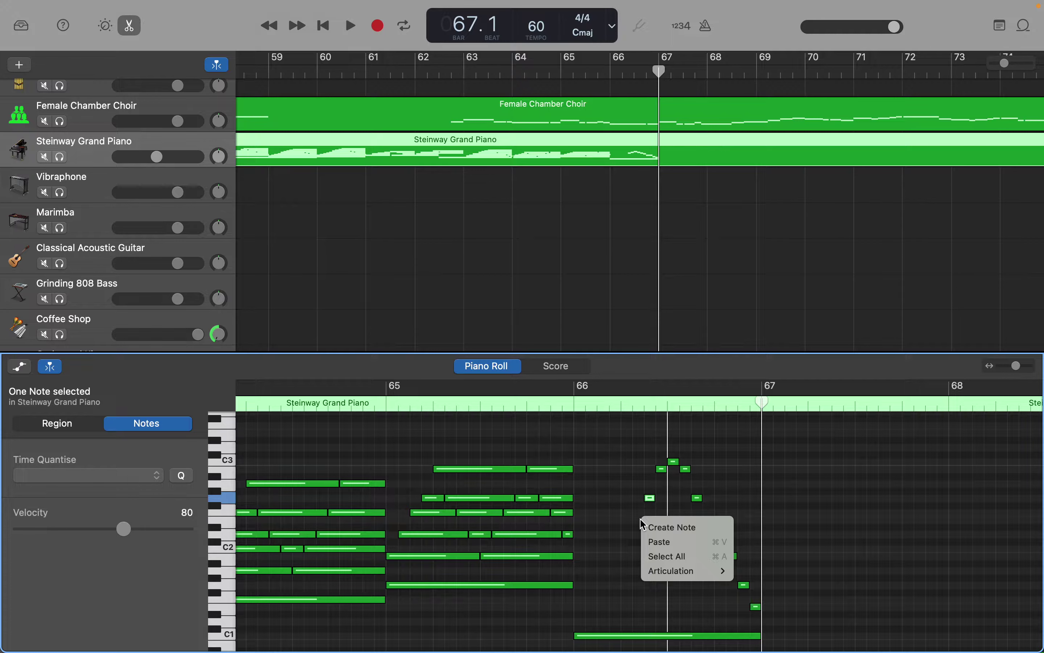
click(648, 528)
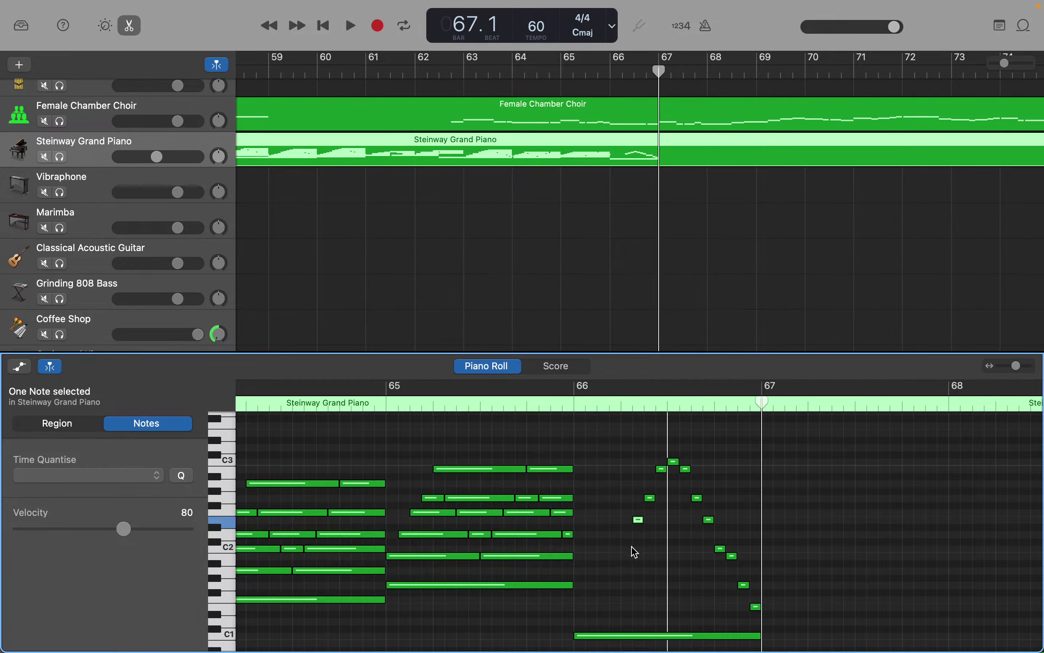
right_click(630, 552)
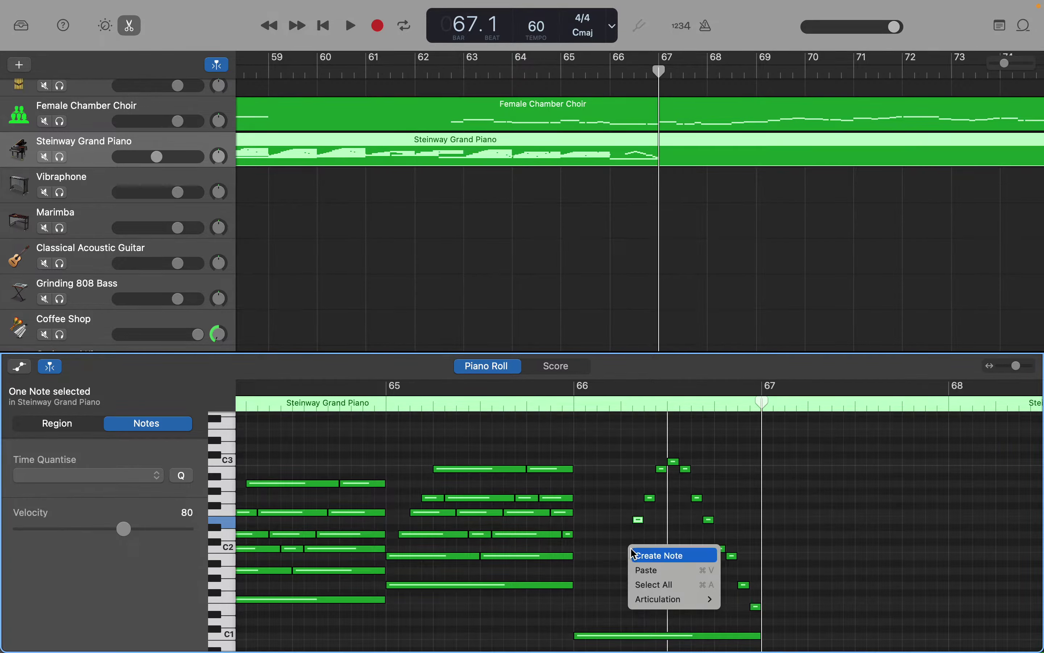
click(633, 552)
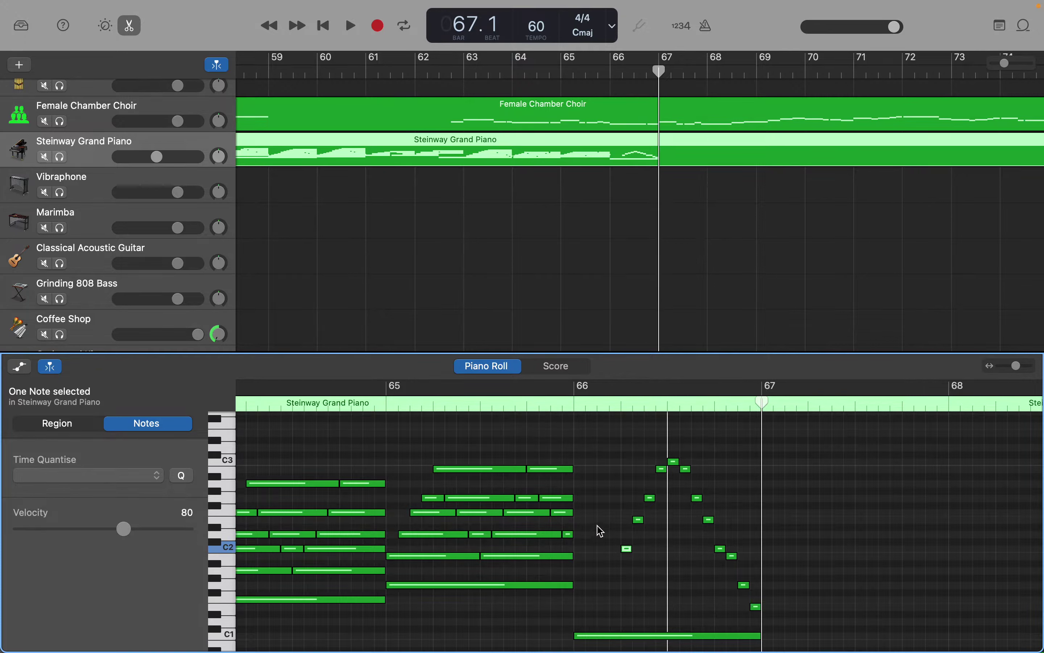
Copy the ascending beat 2 notes to beat 1 of bar 66 an octave lower and delete the duplicate short C1.
drag(662, 461, 613, 586)
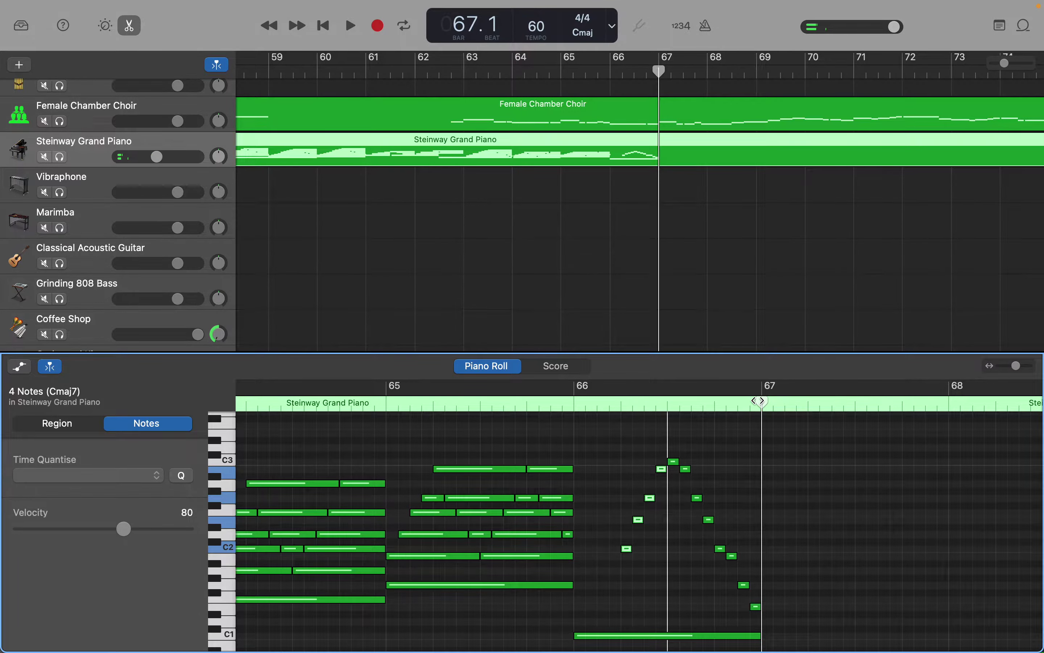
drag(755, 402, 575, 415)
key(super+v)
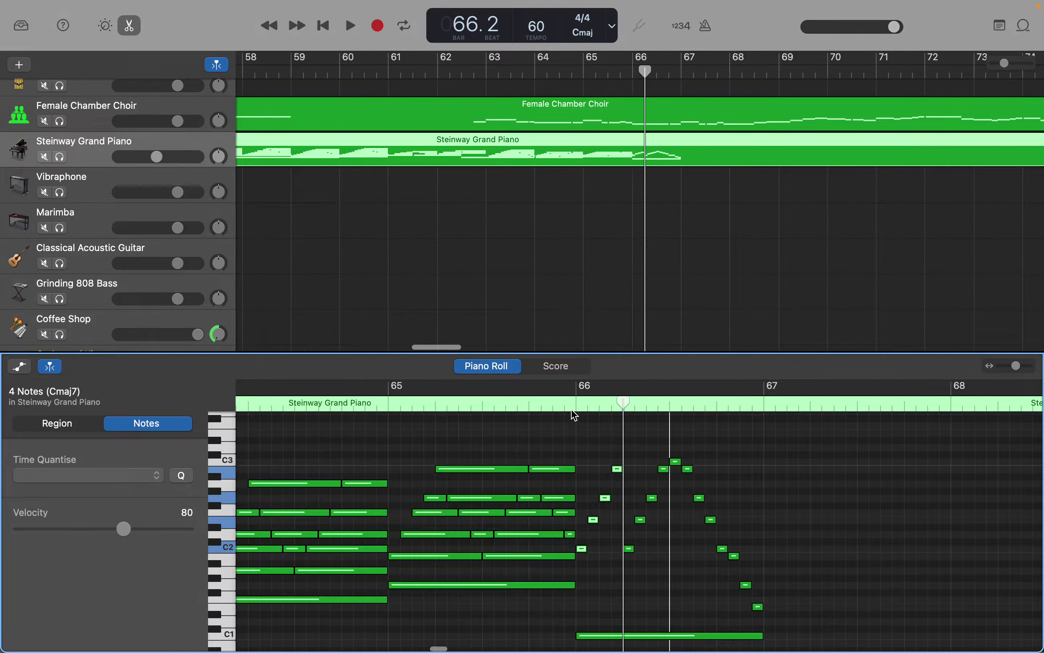
drag(619, 472, 620, 562)
click(573, 619)
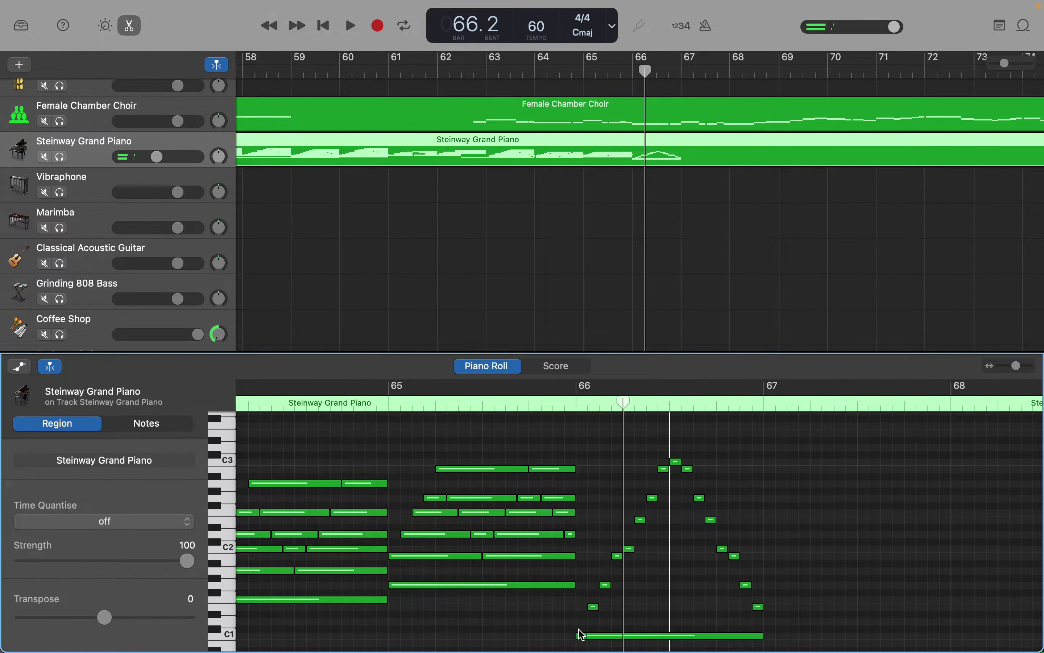
click(582, 635)
click(583, 643)
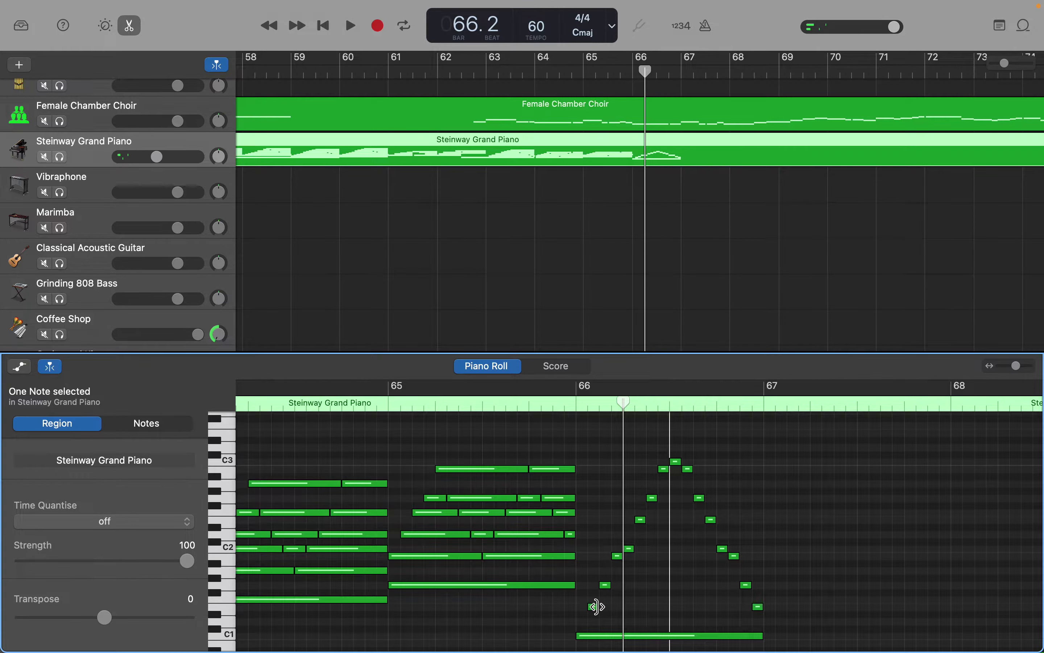
Lengthen the ascending E1, G1, B1 and C2 notes in bar 66 until each pitch repeats.
drag(598, 607, 752, 606)
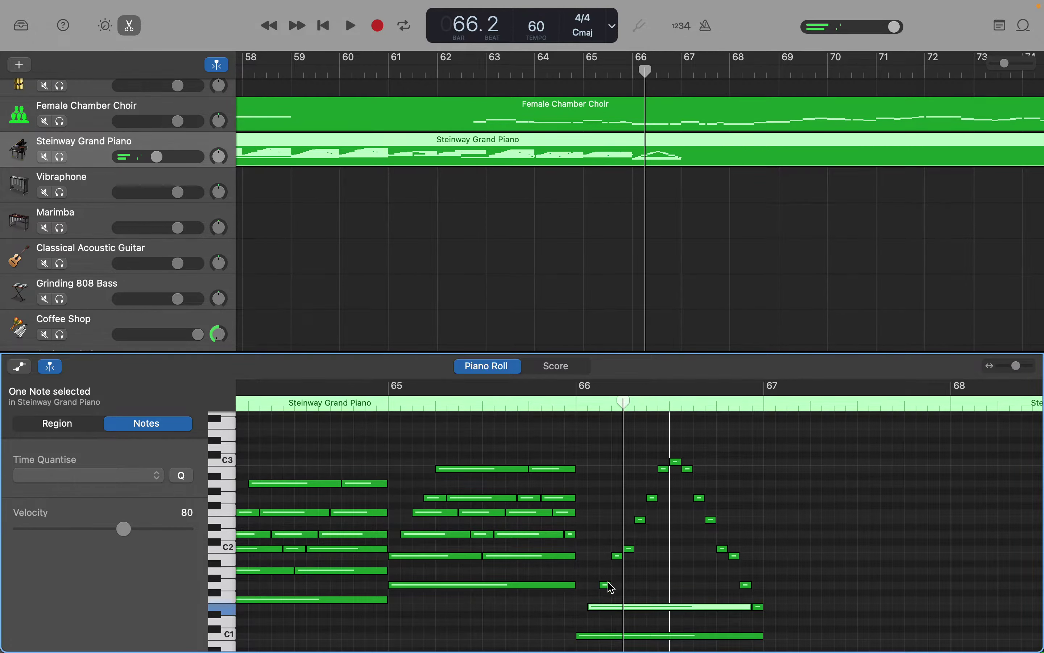
drag(609, 586, 739, 585)
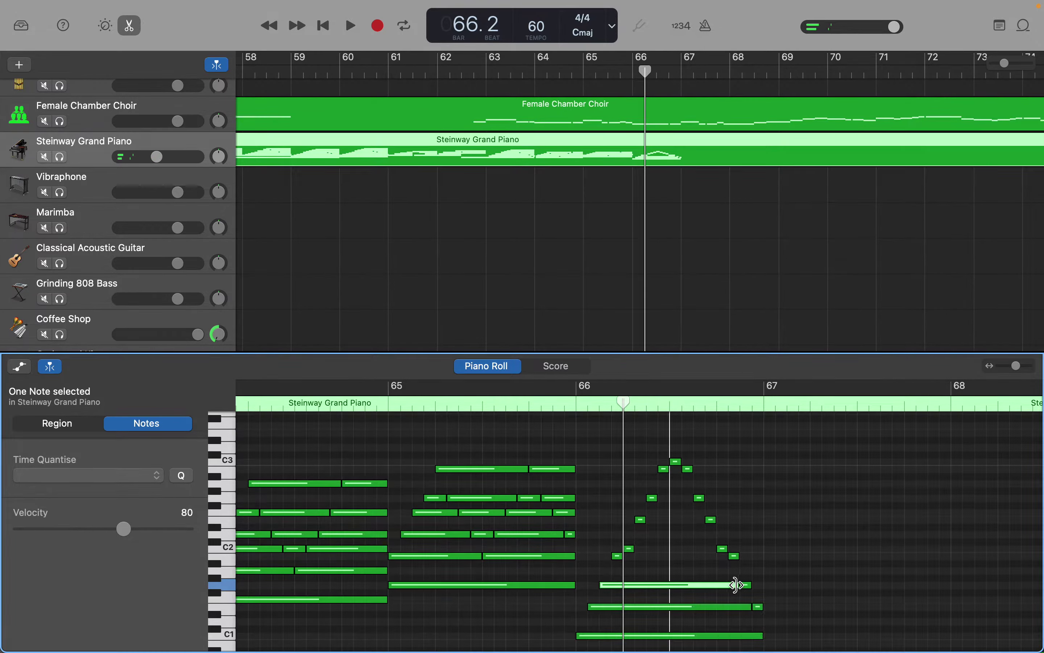
drag(621, 555, 730, 564)
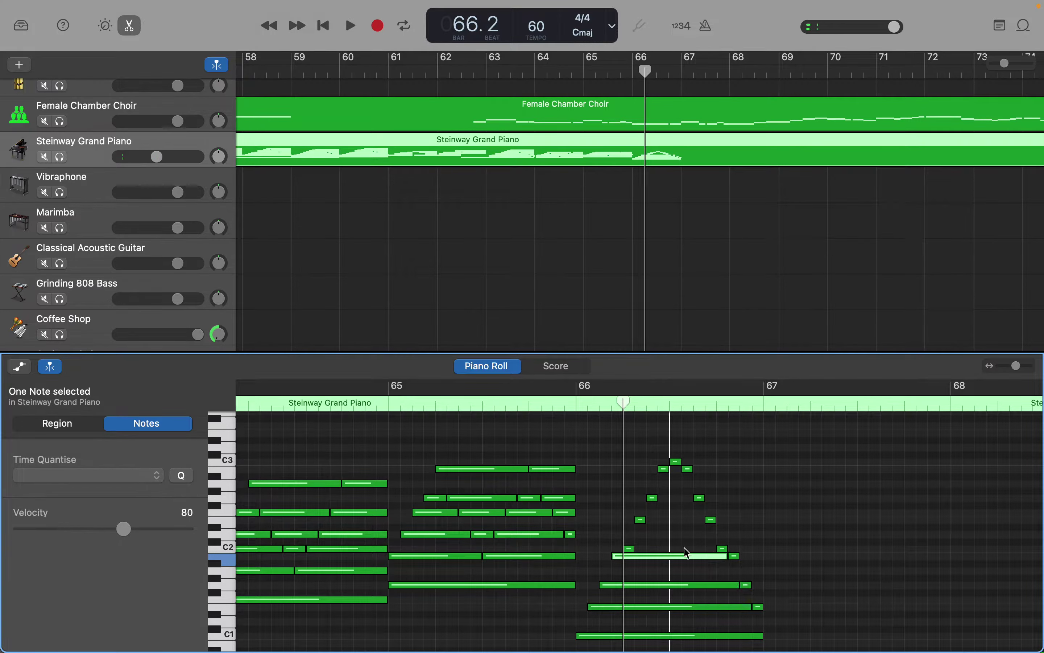
click(630, 549)
drag(633, 549, 720, 552)
Lengthen the ascending E2, G2 and B2 in bar 66 until they repeat, and hold C3 and the final repeats to the bar's end.
click(644, 520)
drag(644, 521, 763, 464)
drag(692, 470, 761, 477)
drag(703, 498, 756, 555)
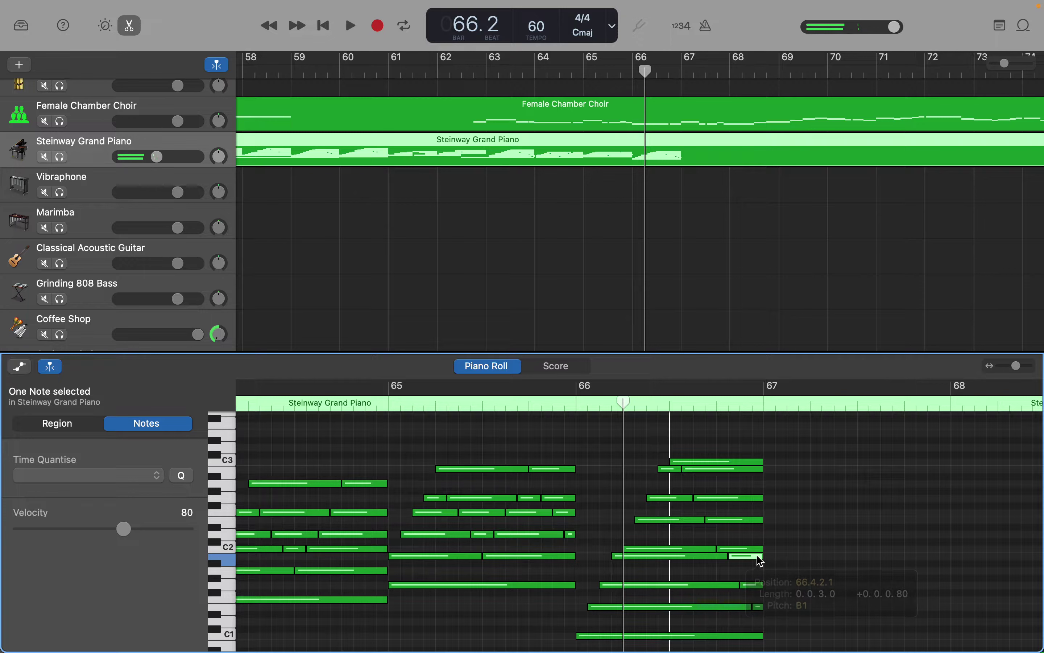
Open the Female Chamber Choir region and examine its melody across bars 67 to 70.
scroll(686, 520, right, 5)
scroll(686, 520, up, 2)
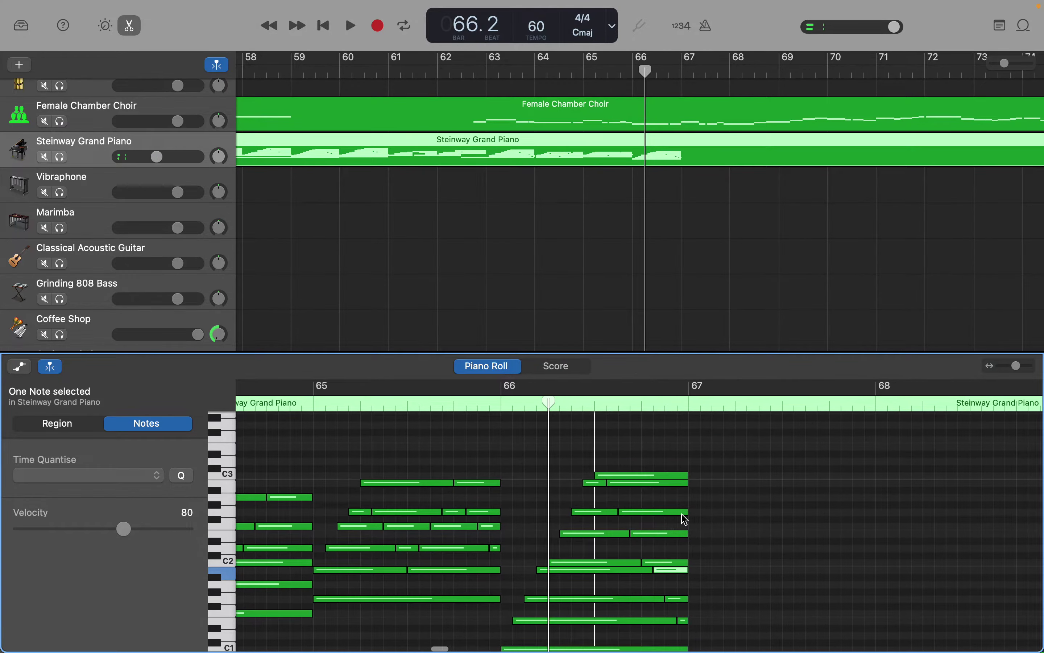
click(727, 116)
scroll(724, 113, right, 2)
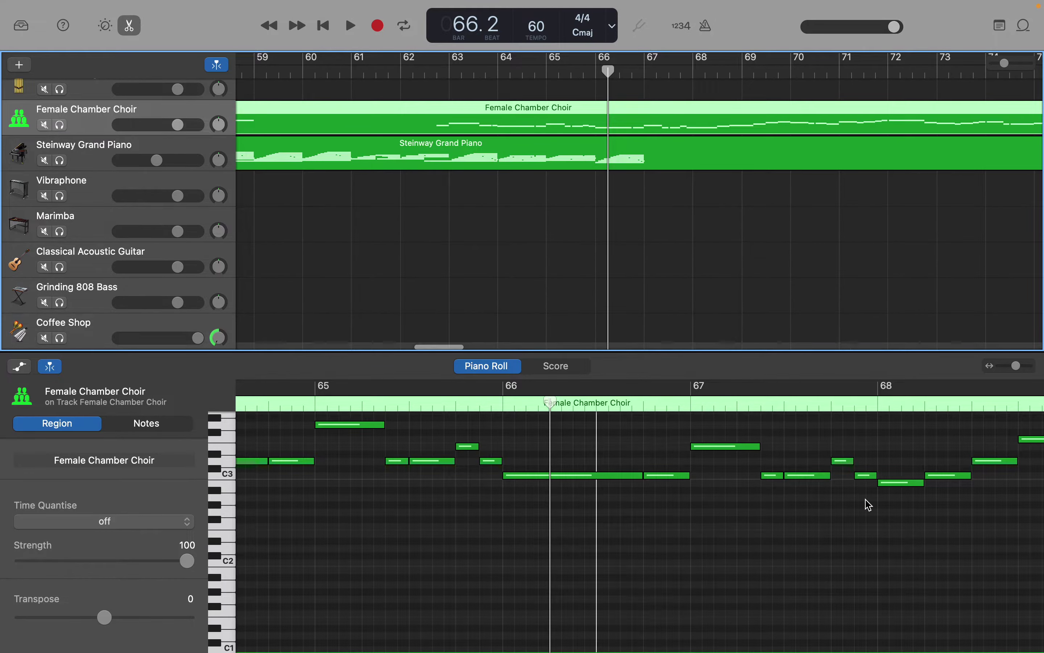
scroll(869, 504, right, 20)
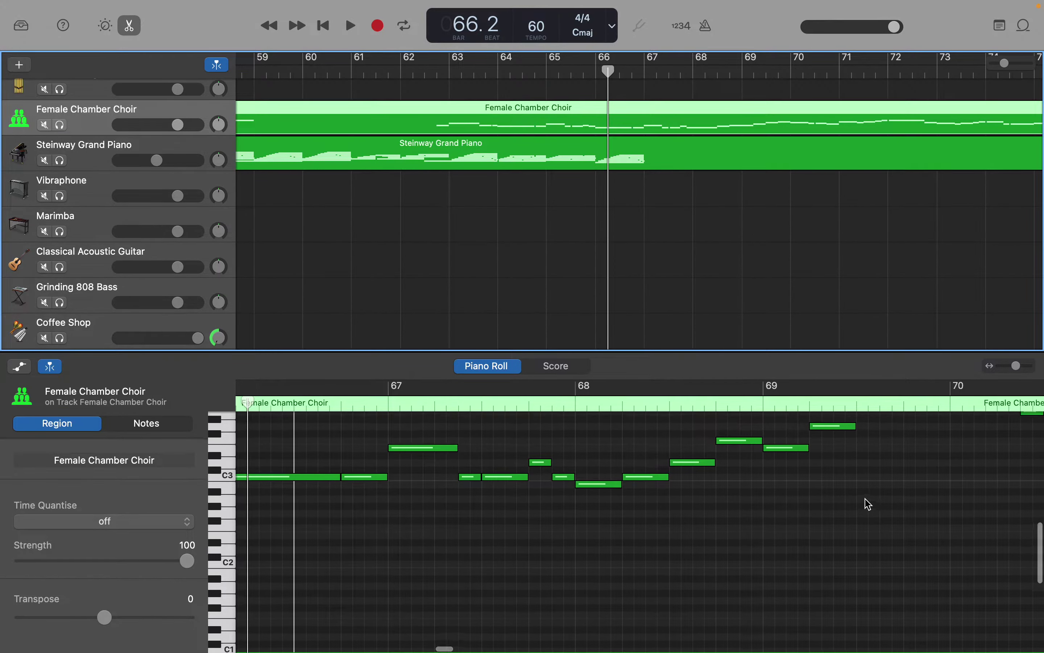
scroll(869, 504, up, 5)
scroll(870, 504, right, 5)
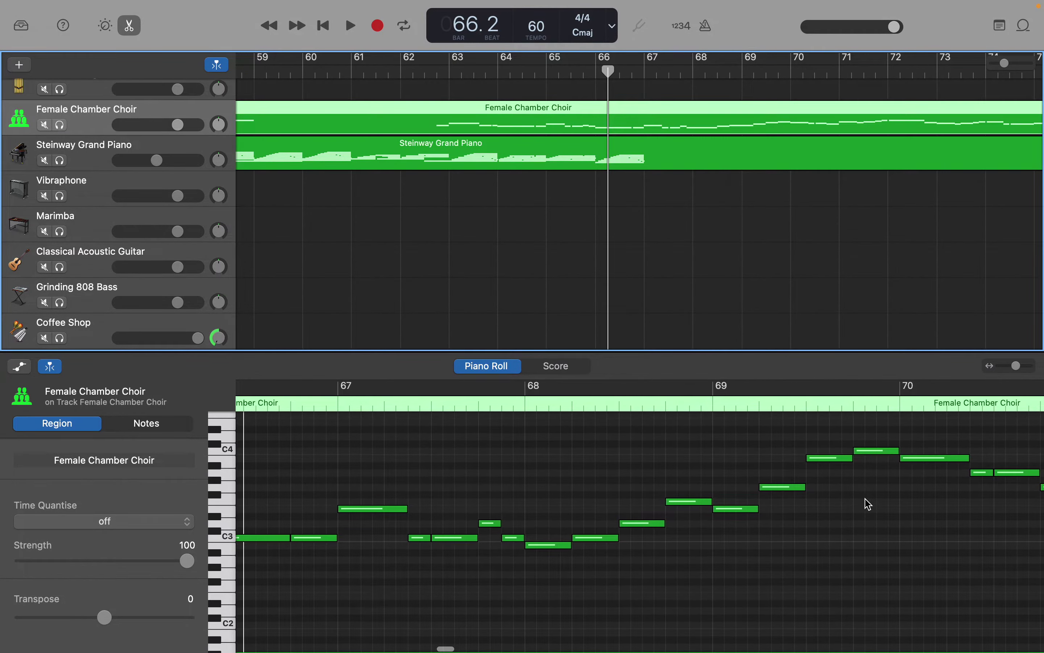
scroll(869, 504, right, 2)
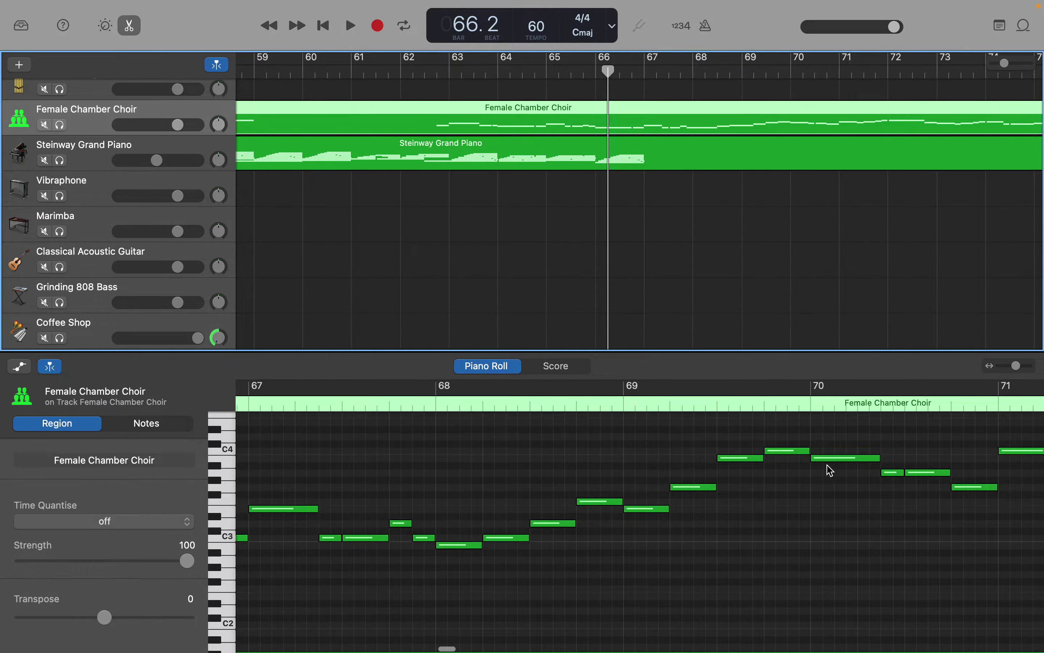
Audition the Female Chamber Choir melody notes in bars 67 and 68, playing the four notes of bar 68 twice.
click(315, 509)
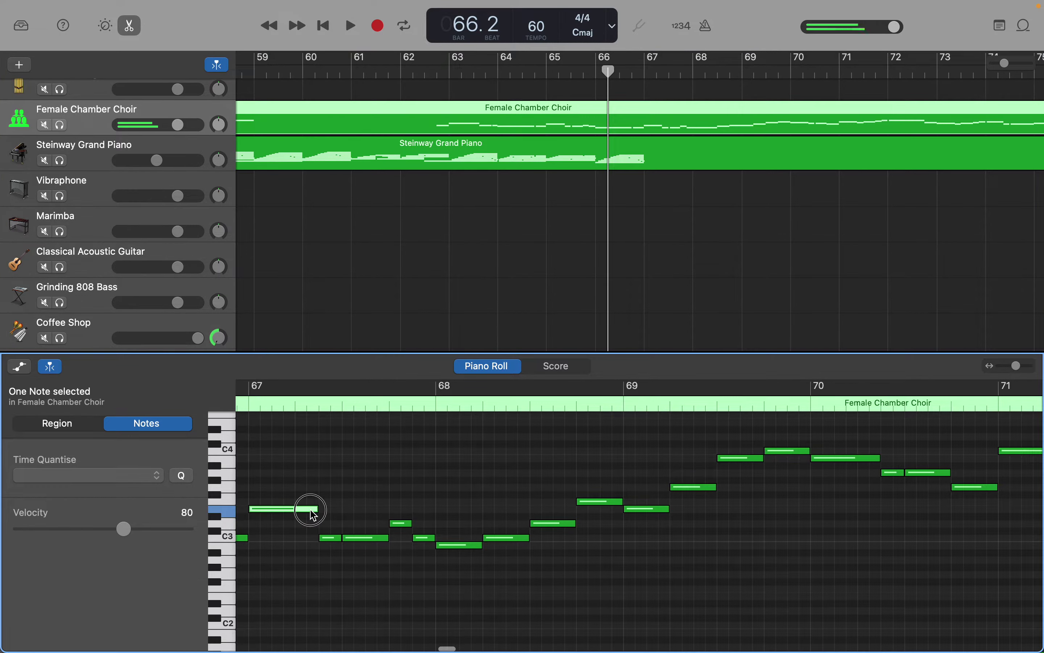
click(340, 538)
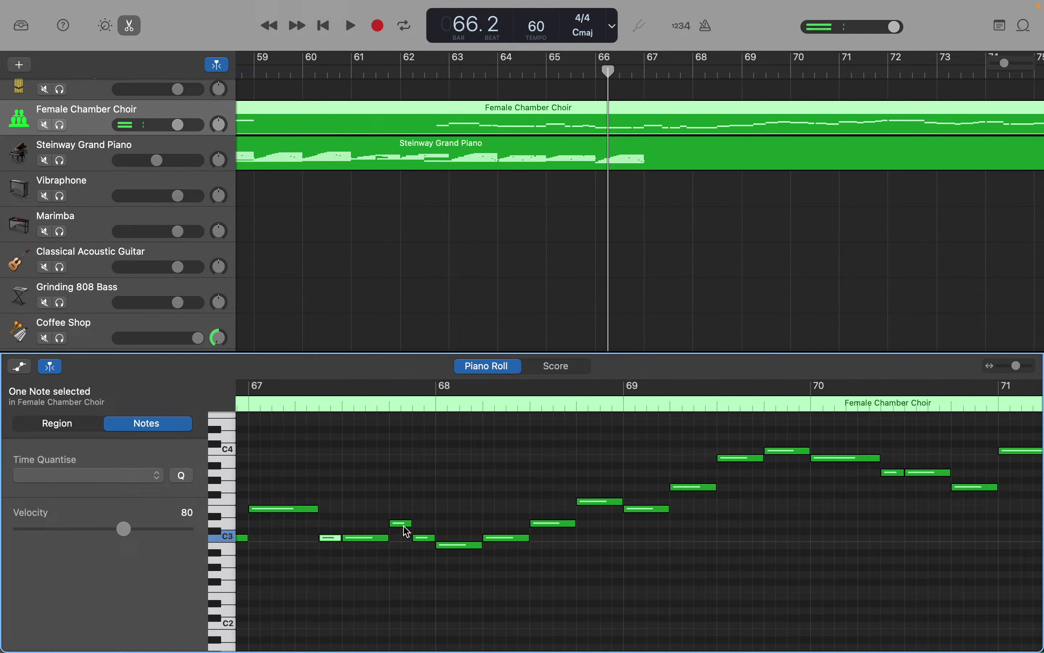
click(414, 537)
click(452, 546)
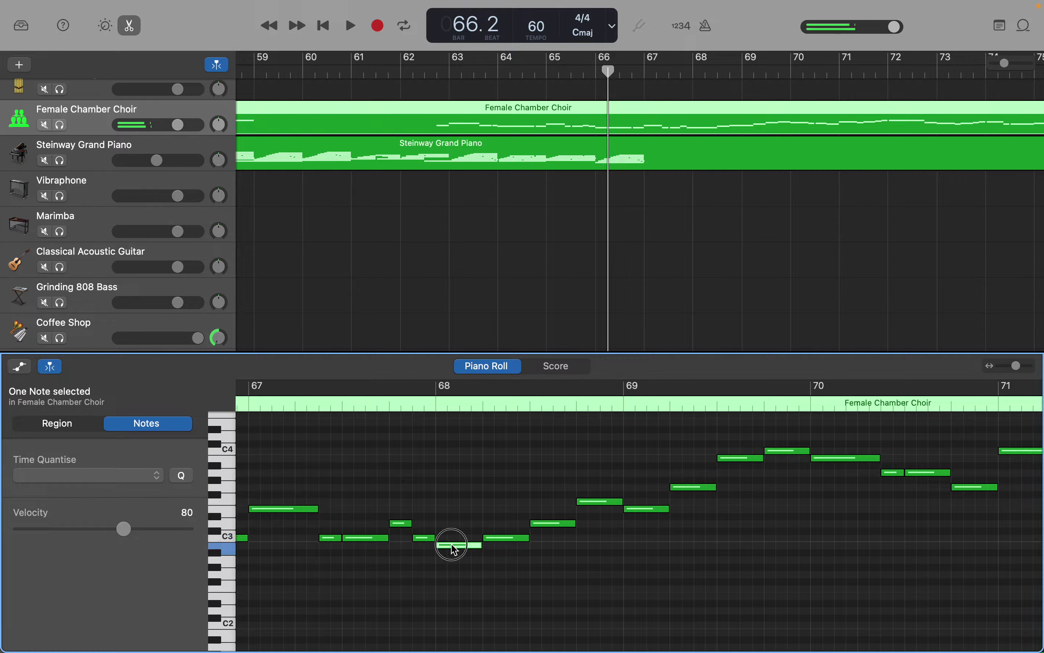
click(497, 543)
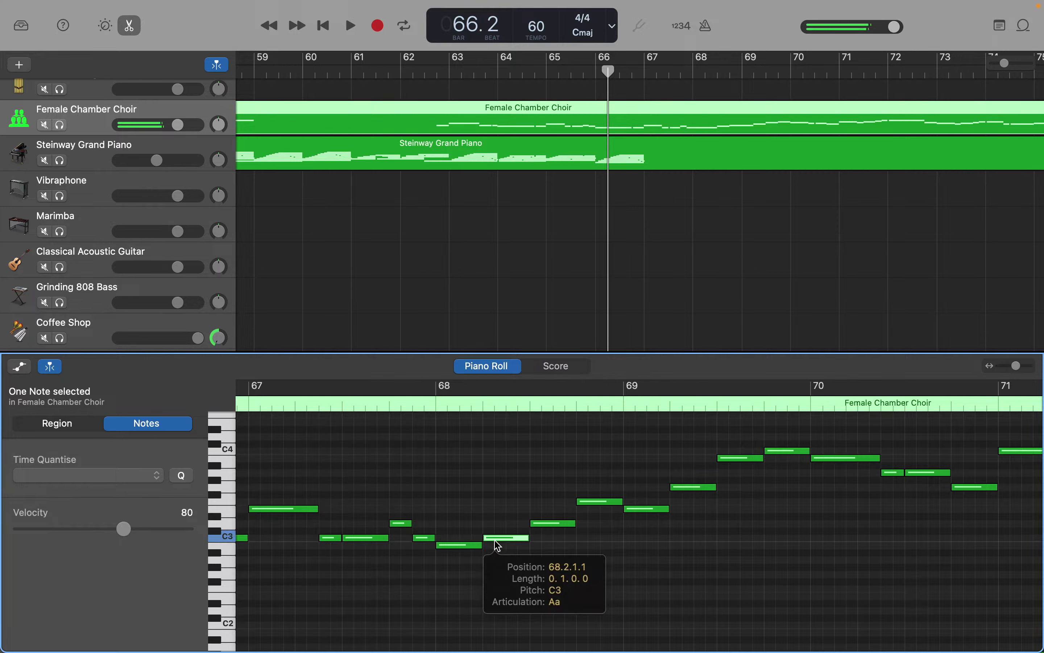
click(537, 526)
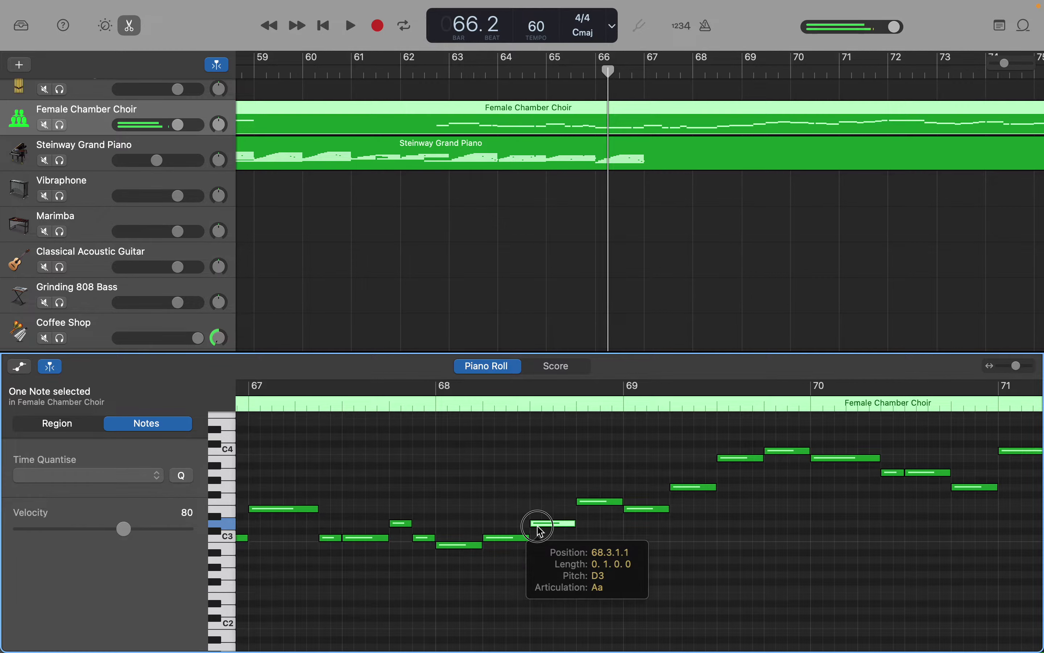
click(593, 503)
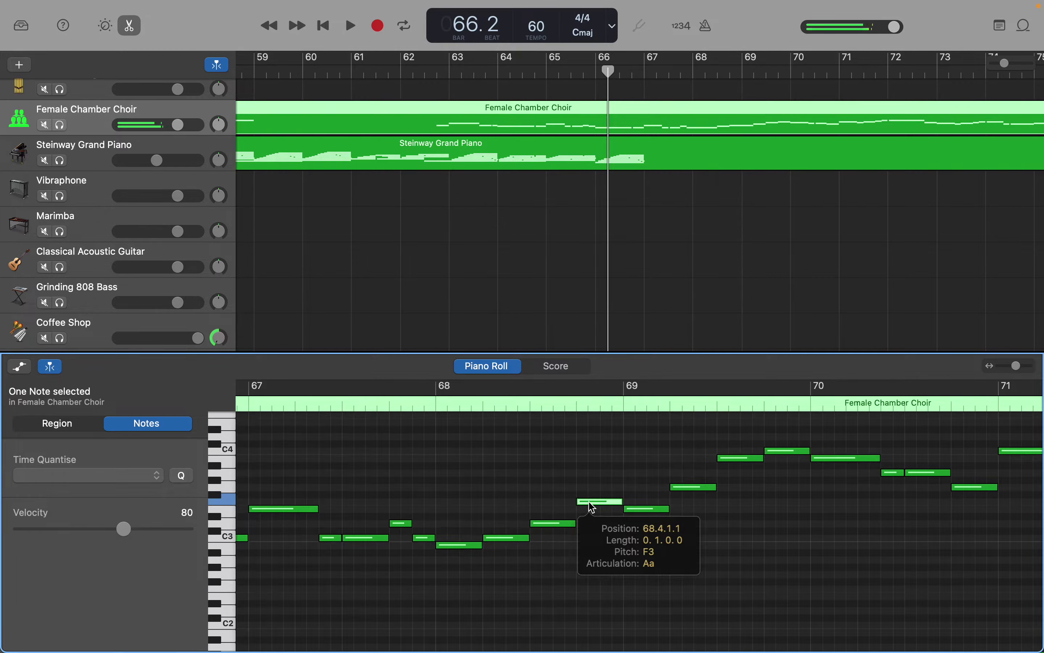
click(471, 546)
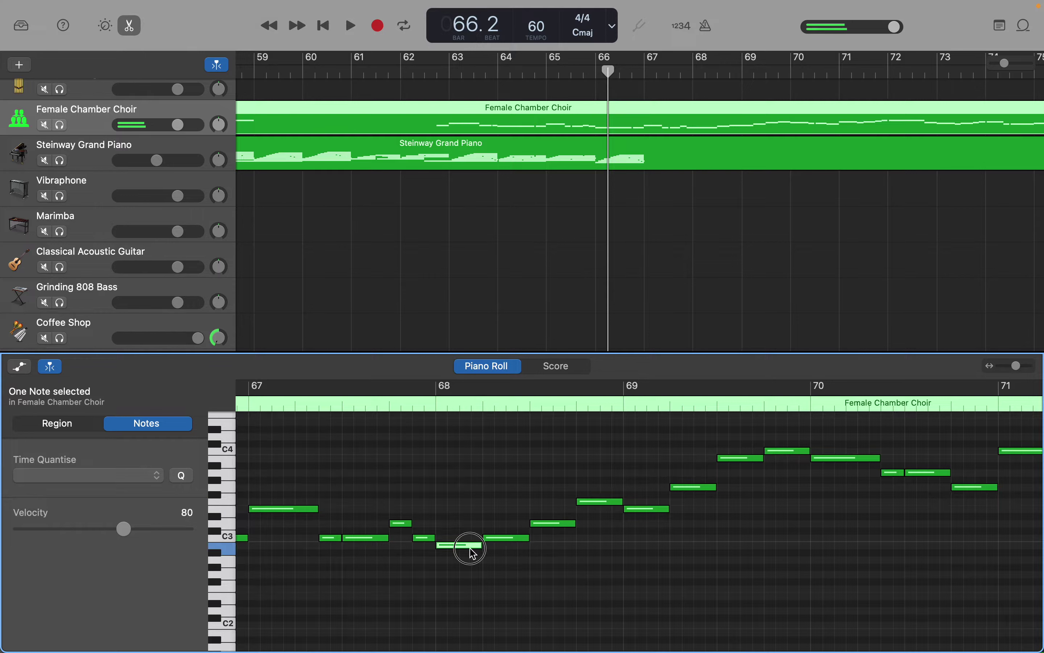
click(501, 539)
click(543, 524)
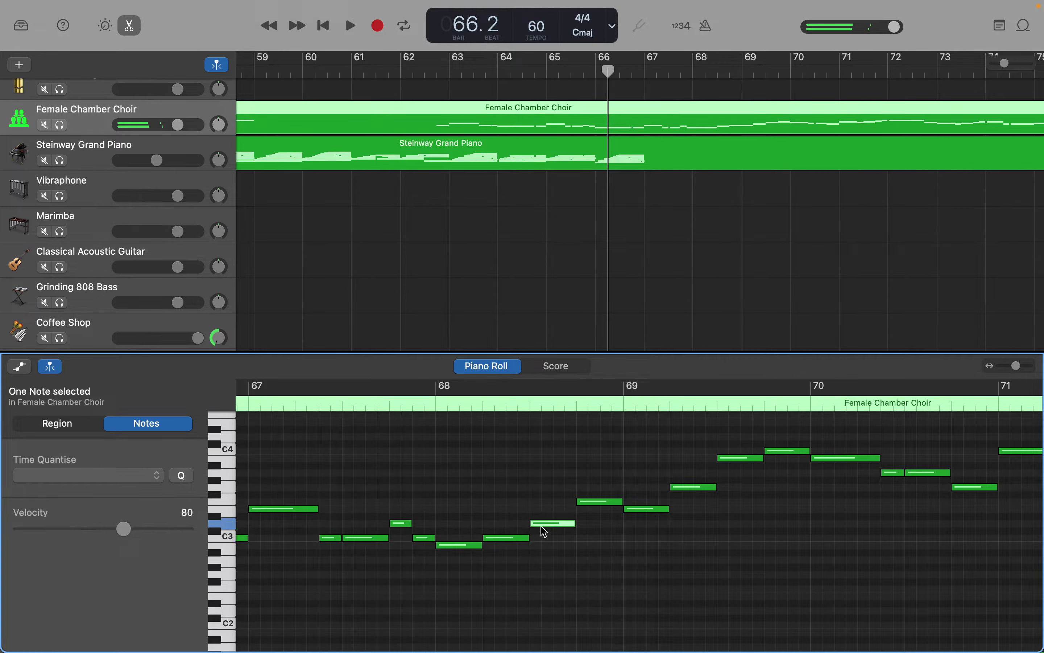
click(585, 503)
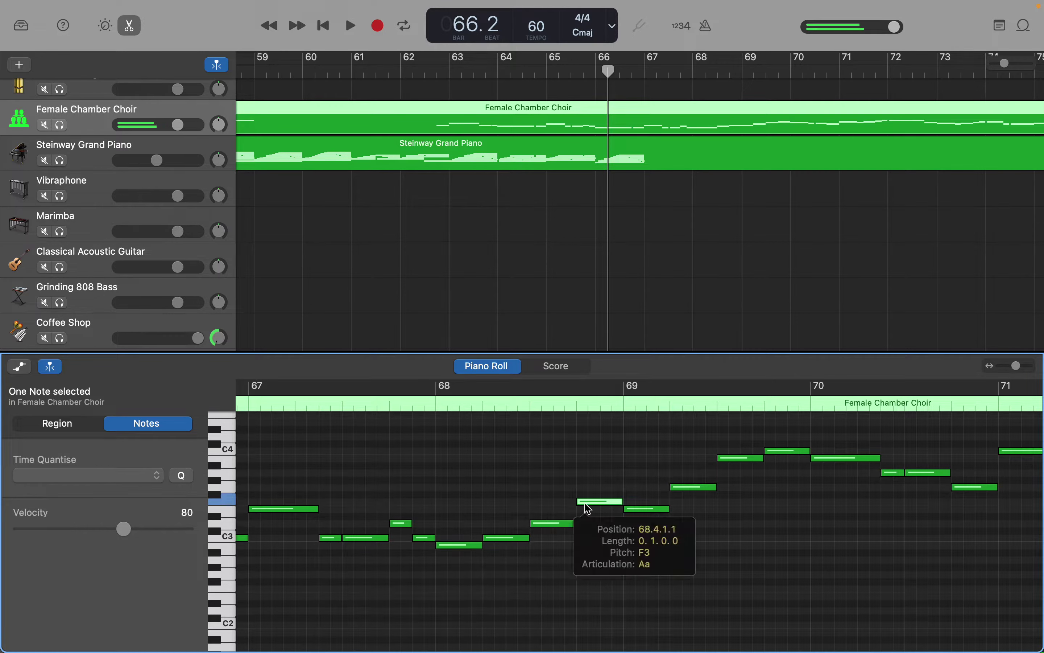
click(297, 509)
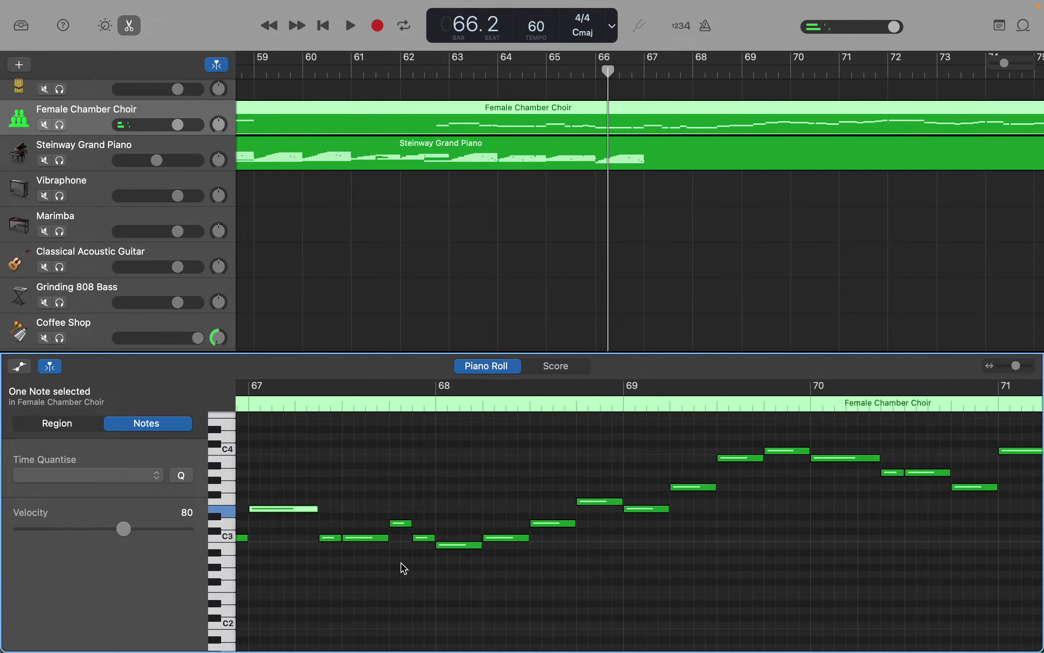
Audition the four Female Chamber Choir melody notes in bar 69 in sequence.
click(649, 510)
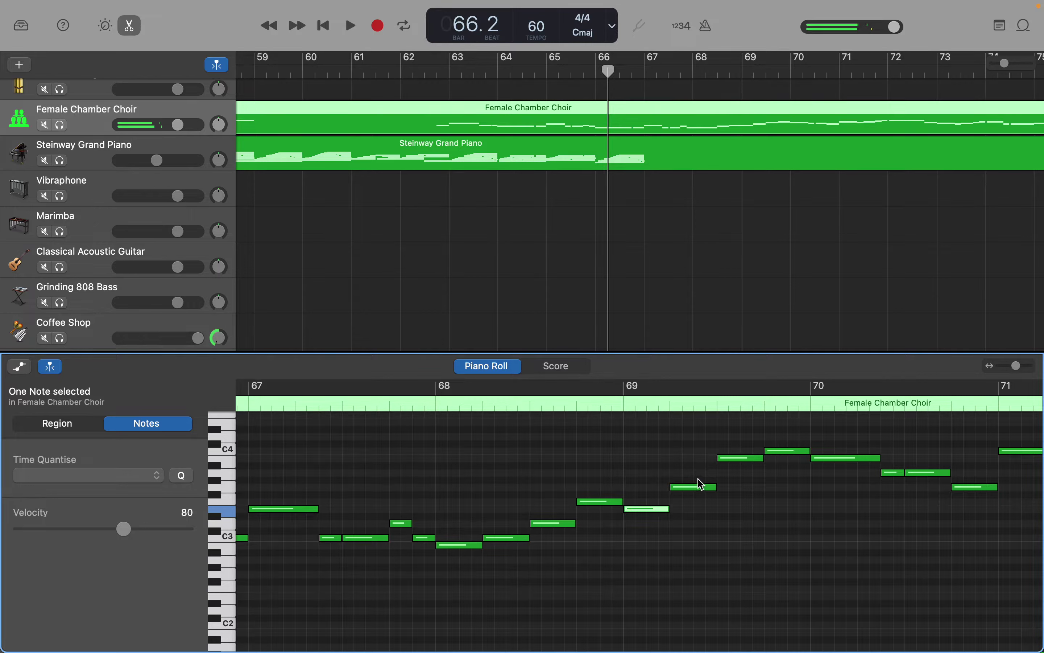
click(699, 487)
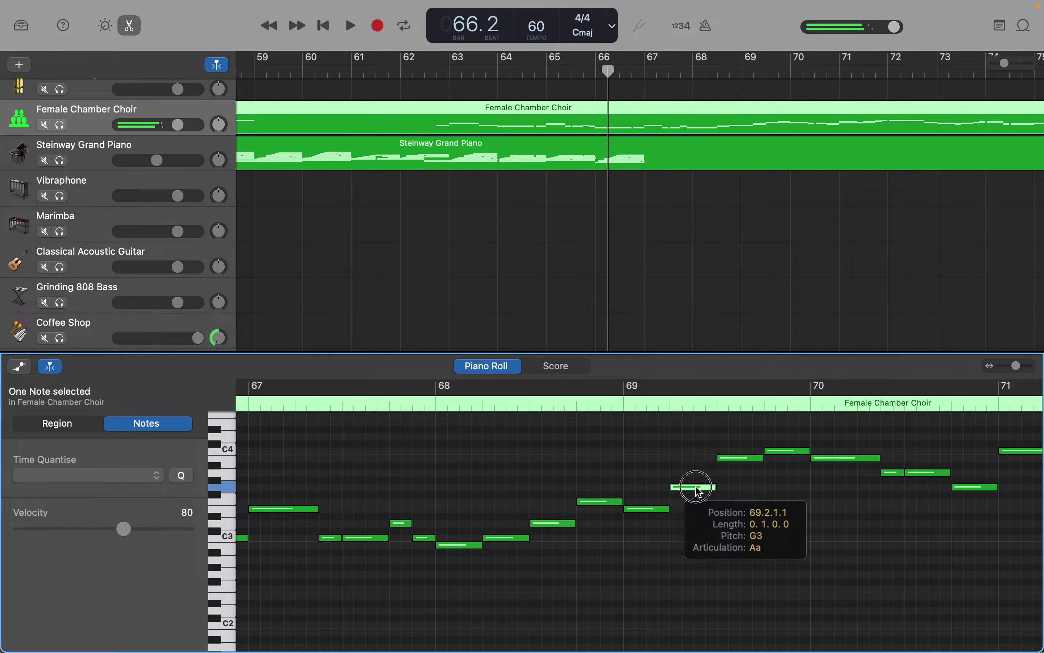
click(750, 458)
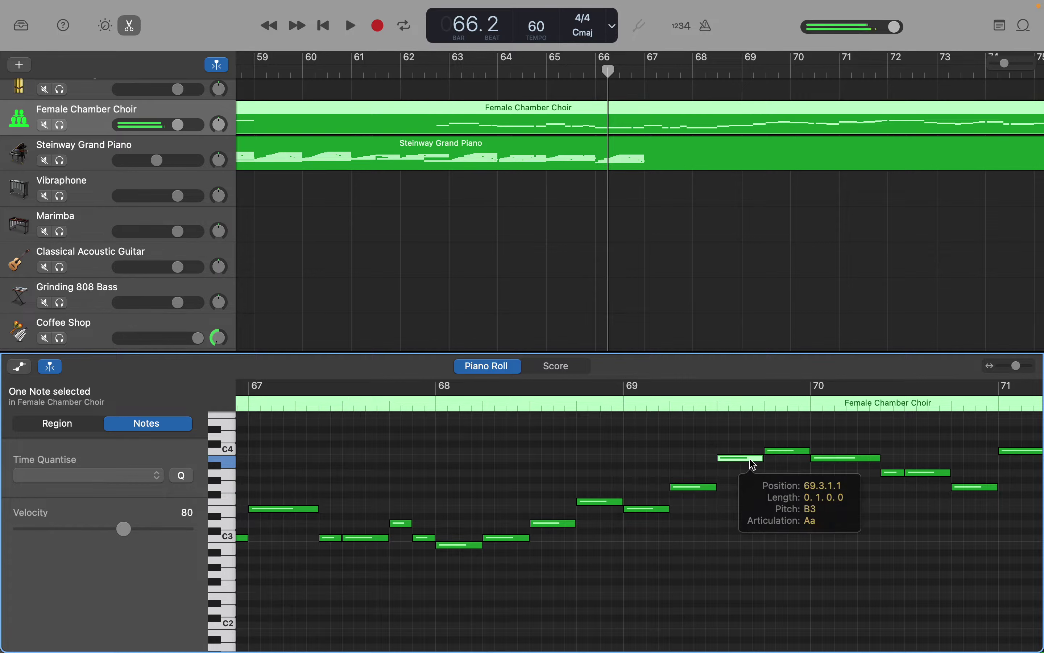
click(781, 451)
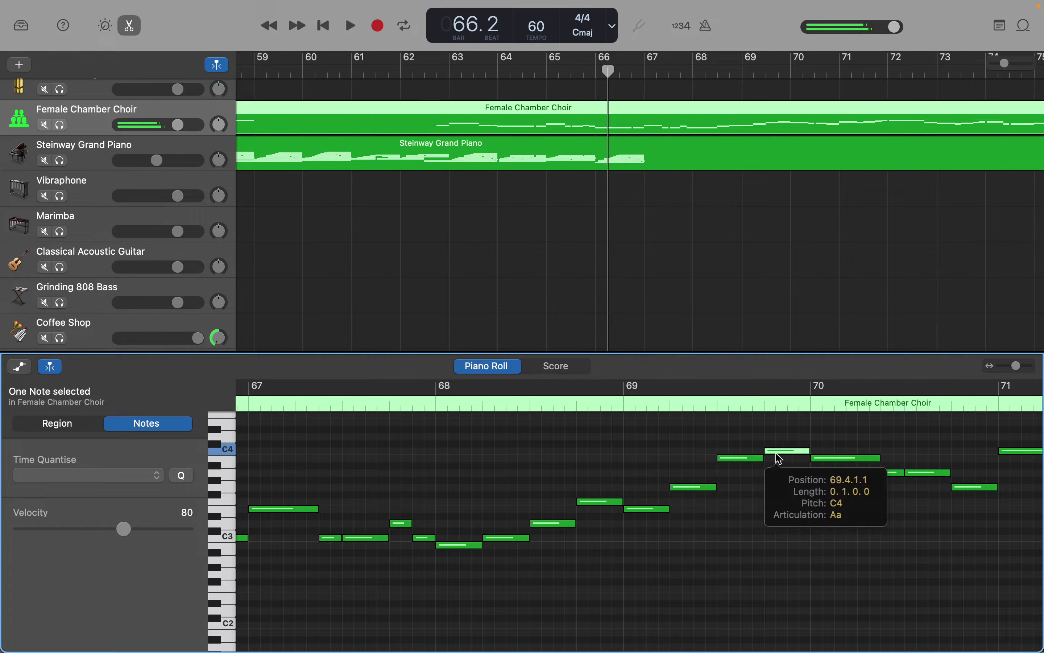
Audition the Female Chamber Choir melody in bar 70, playing the first three notes twice and ending on the bar's last note.
scroll(780, 458, right, 3)
scroll(780, 458, right, 1)
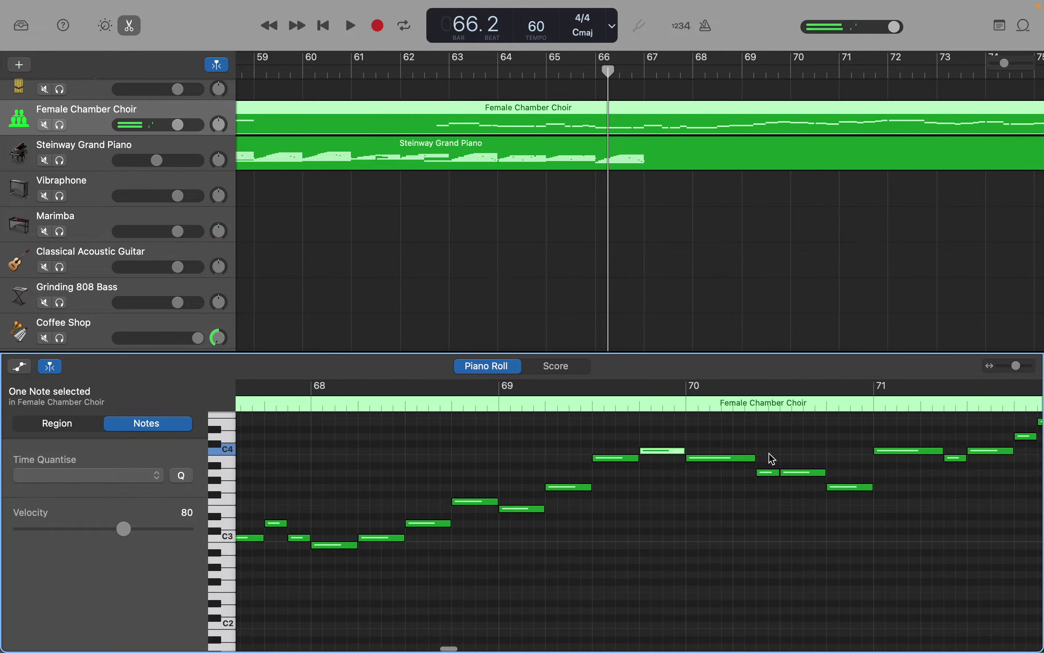
click(739, 459)
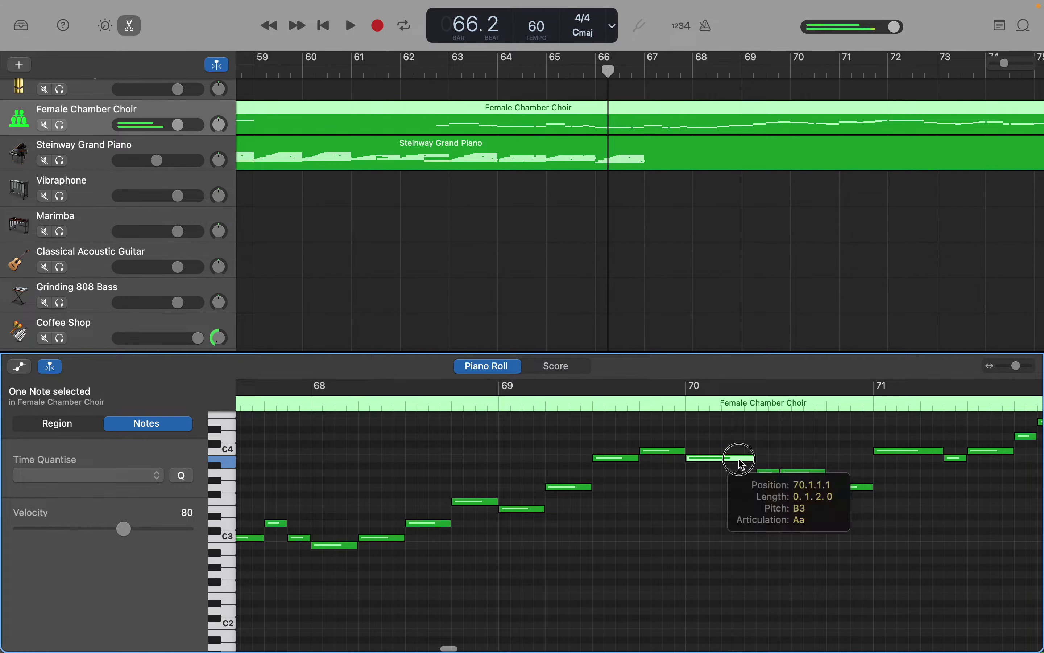
click(764, 472)
click(796, 473)
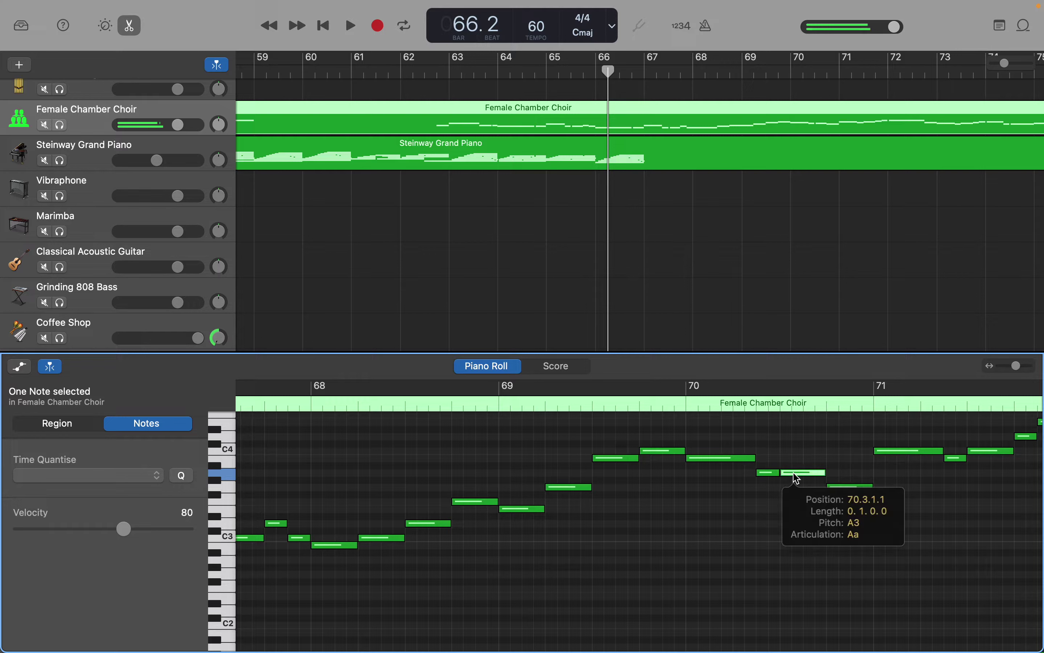
click(741, 459)
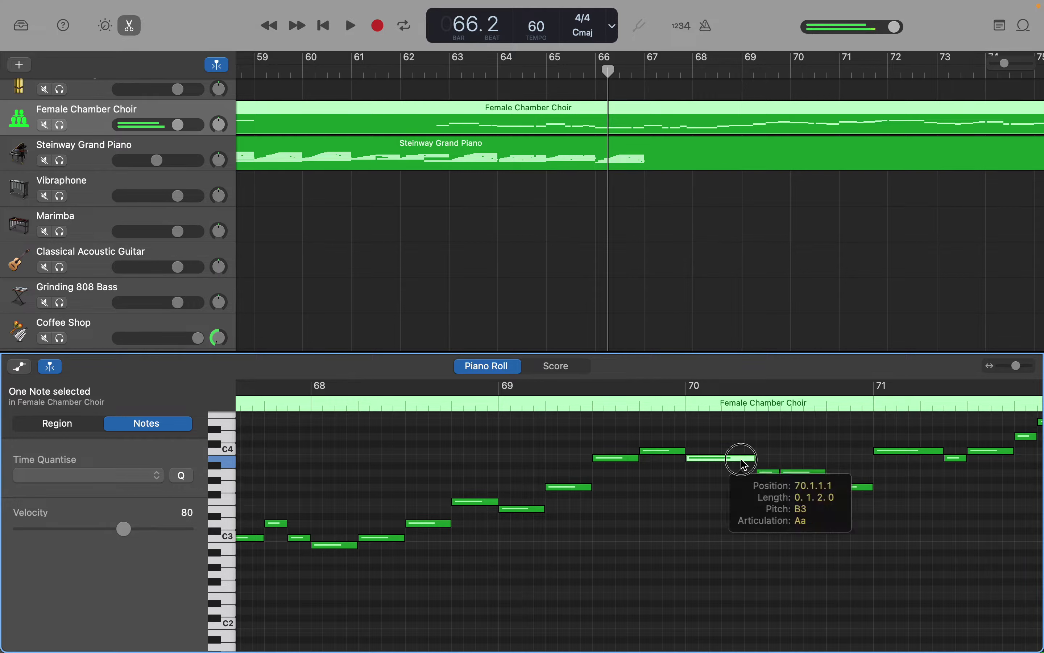
click(765, 472)
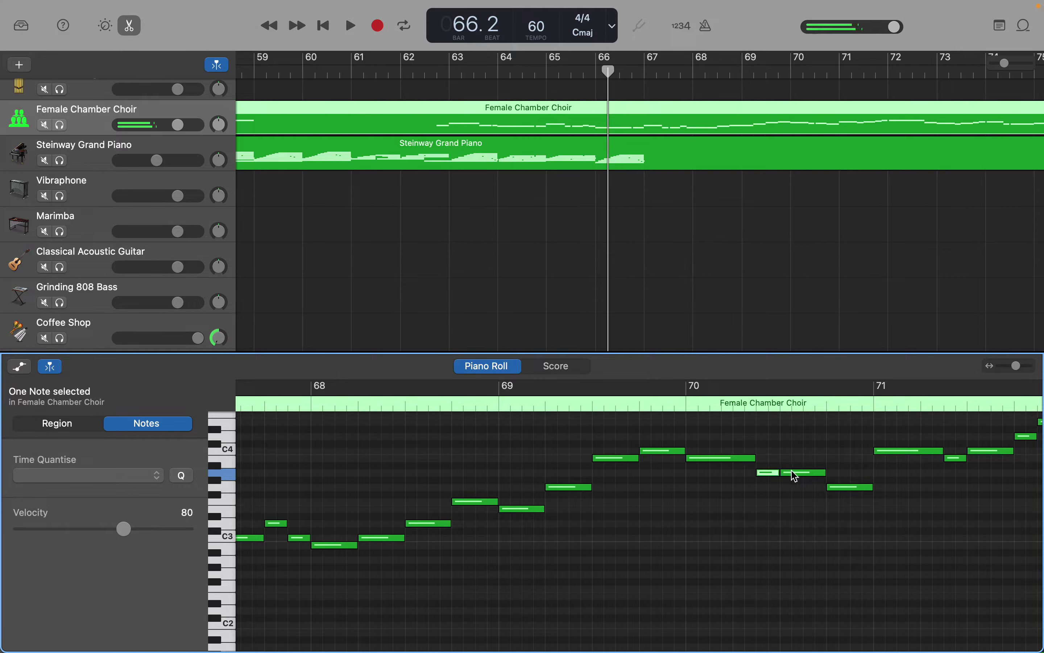
click(795, 474)
click(835, 488)
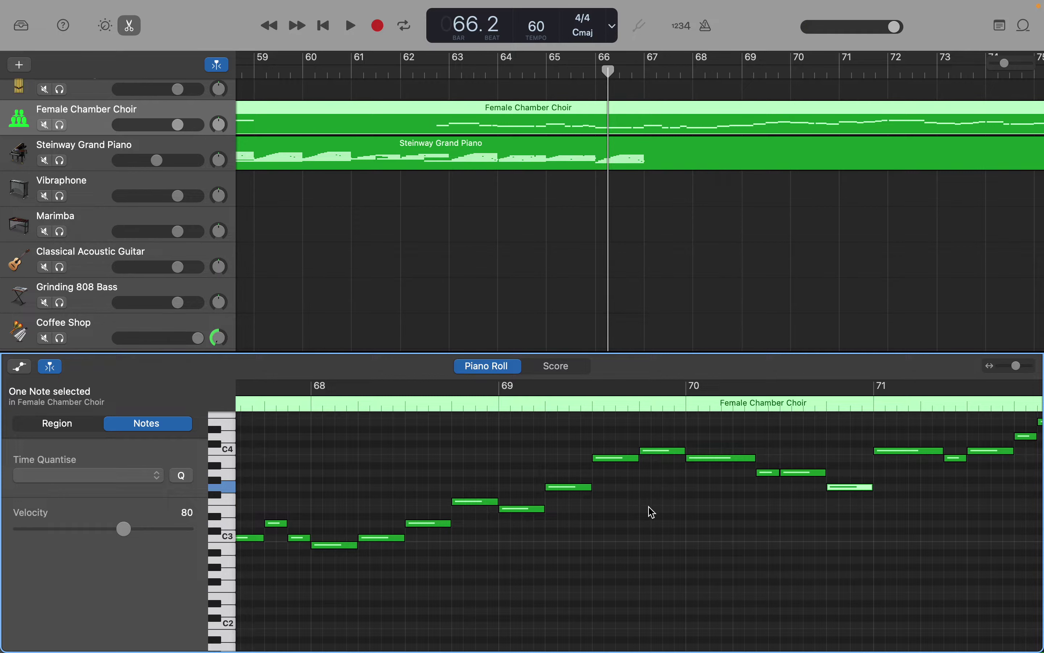
scroll(652, 513, down, 3)
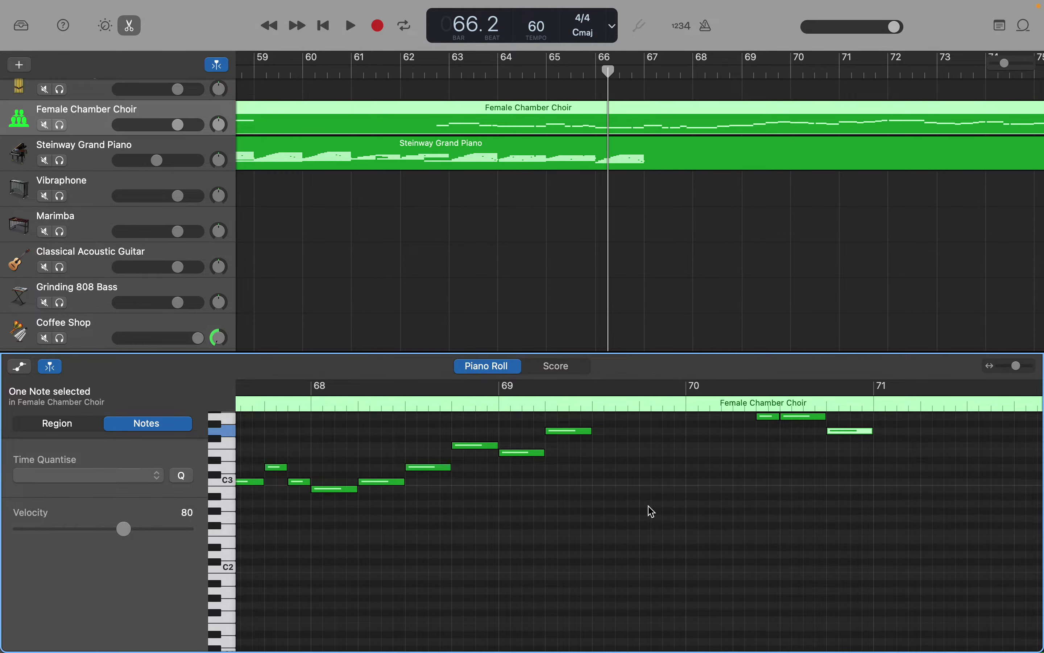
scroll(652, 512, up, 4)
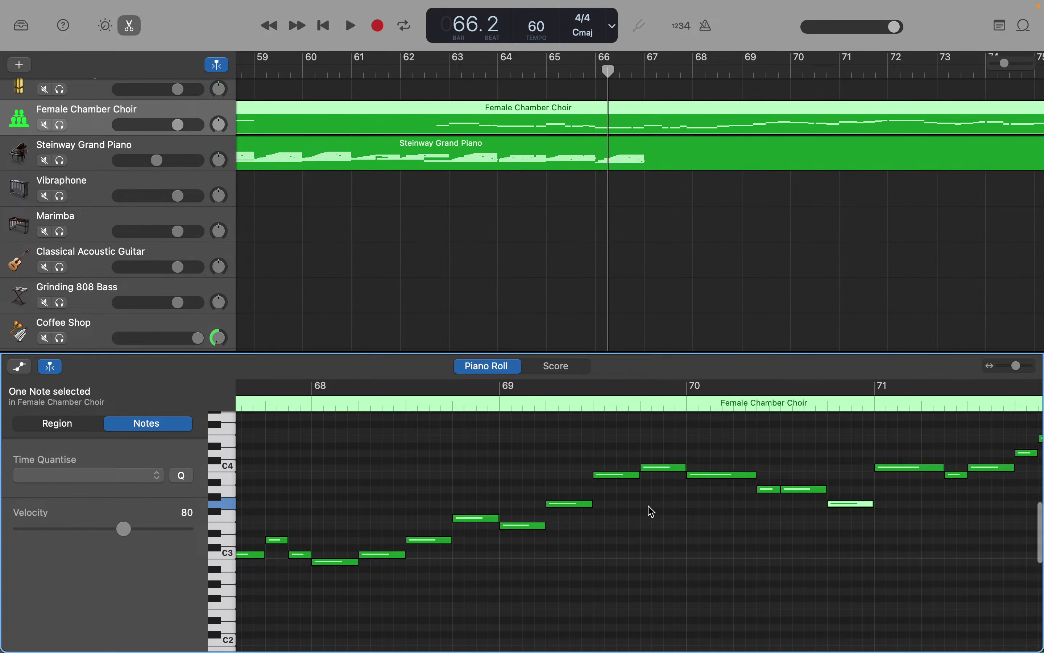
scroll(653, 512, down, 12)
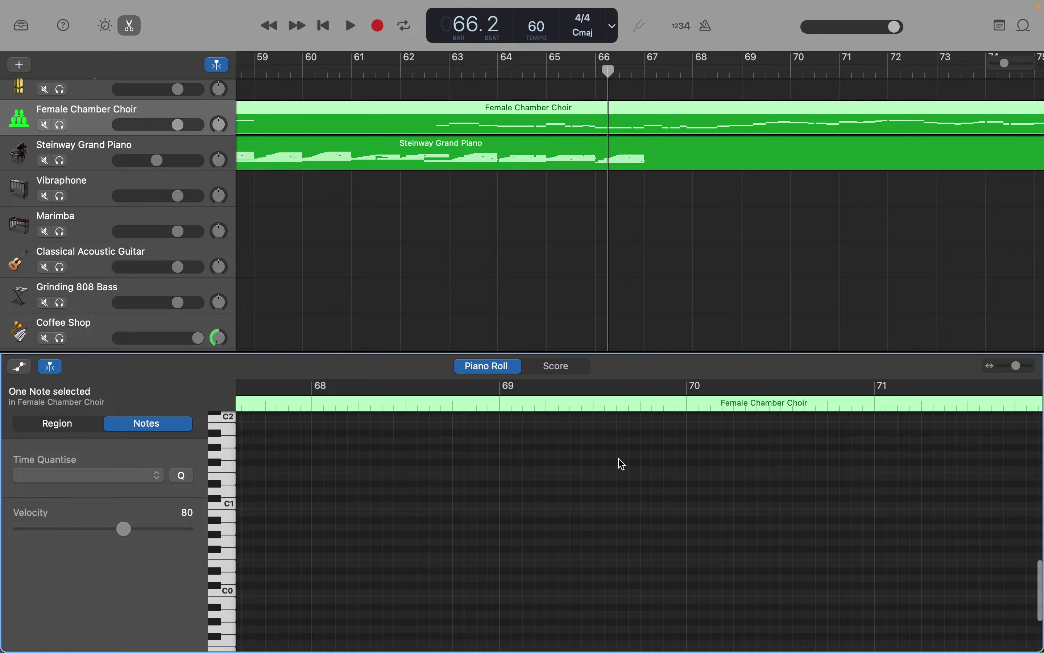
scroll(622, 464, up, 12)
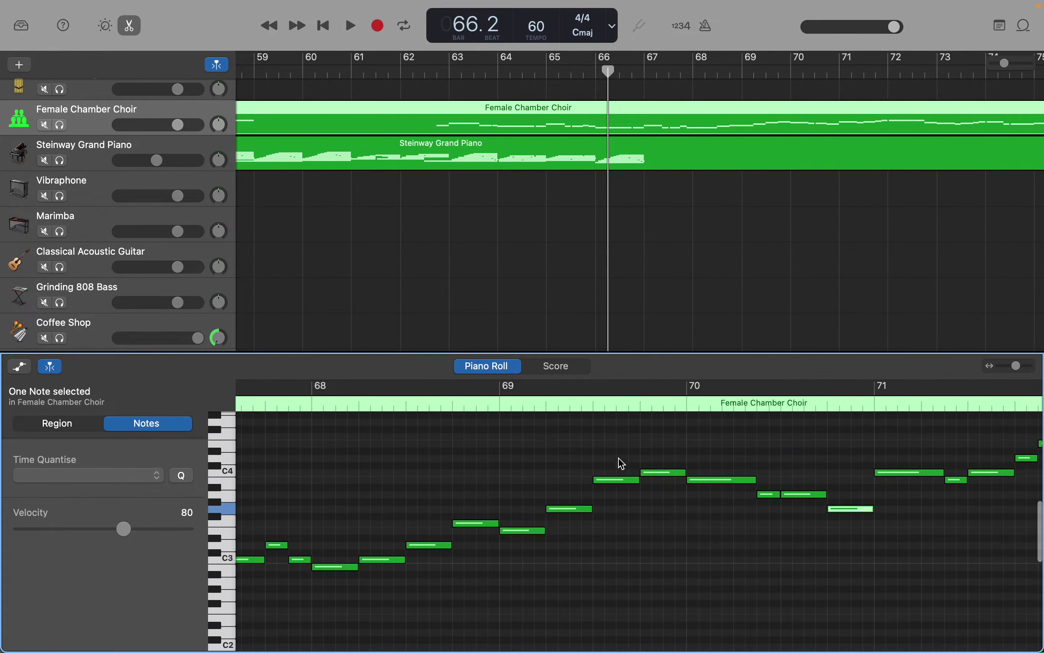
scroll(622, 464, up, 4)
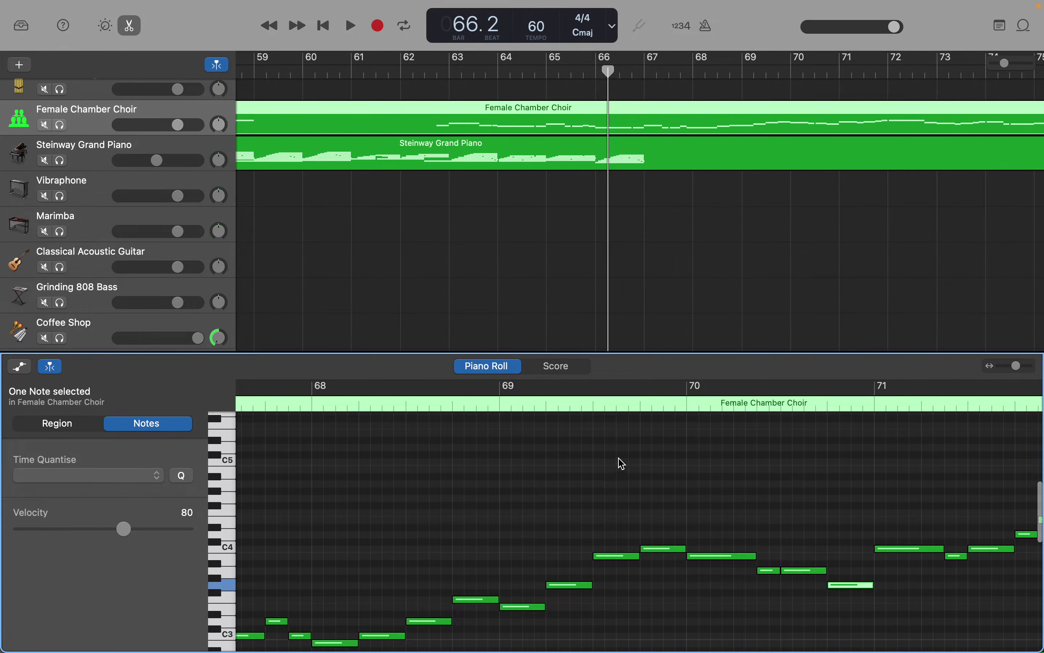
Add a one-bar C1 note at bar 67 in the Steinway Grand Piano region.
click(672, 164)
scroll(545, 518, right, 2)
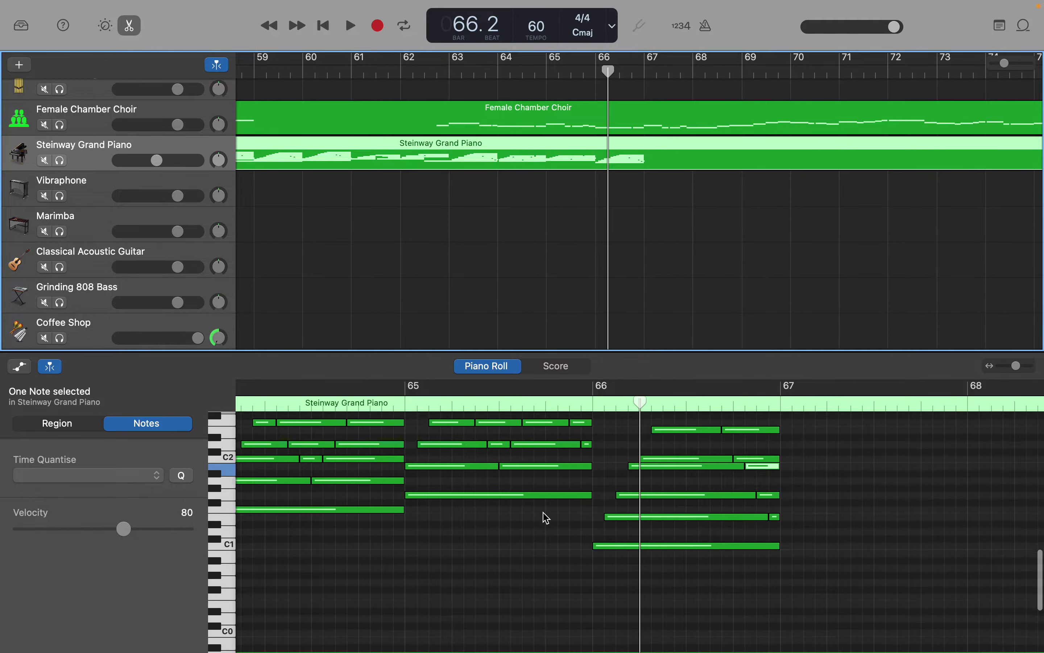
scroll(545, 518, right, 1)
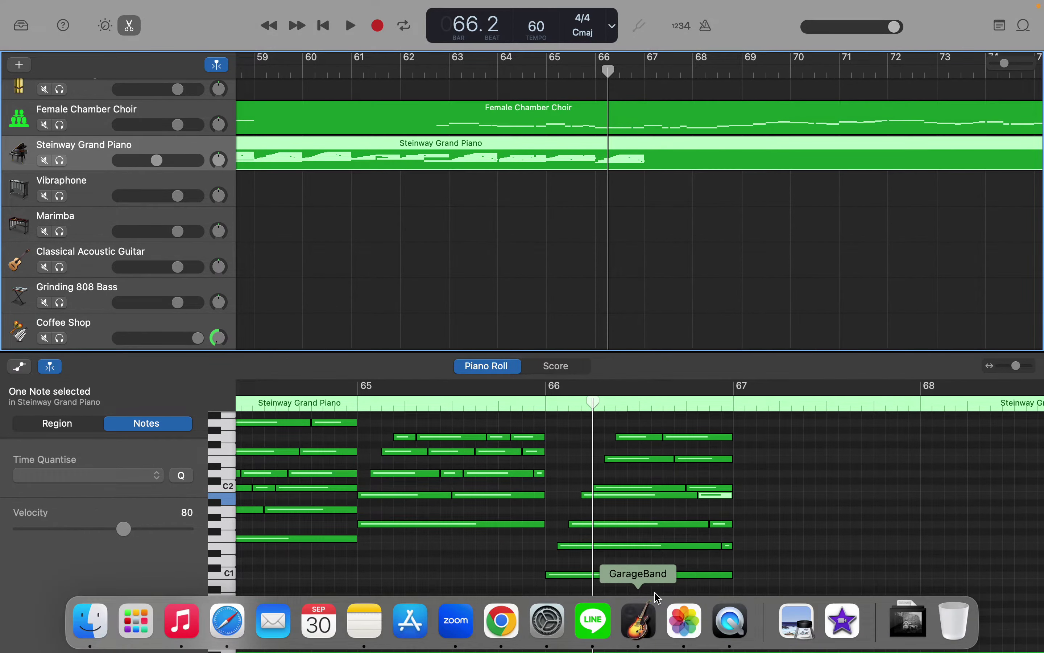
scroll(563, 563, right, 7)
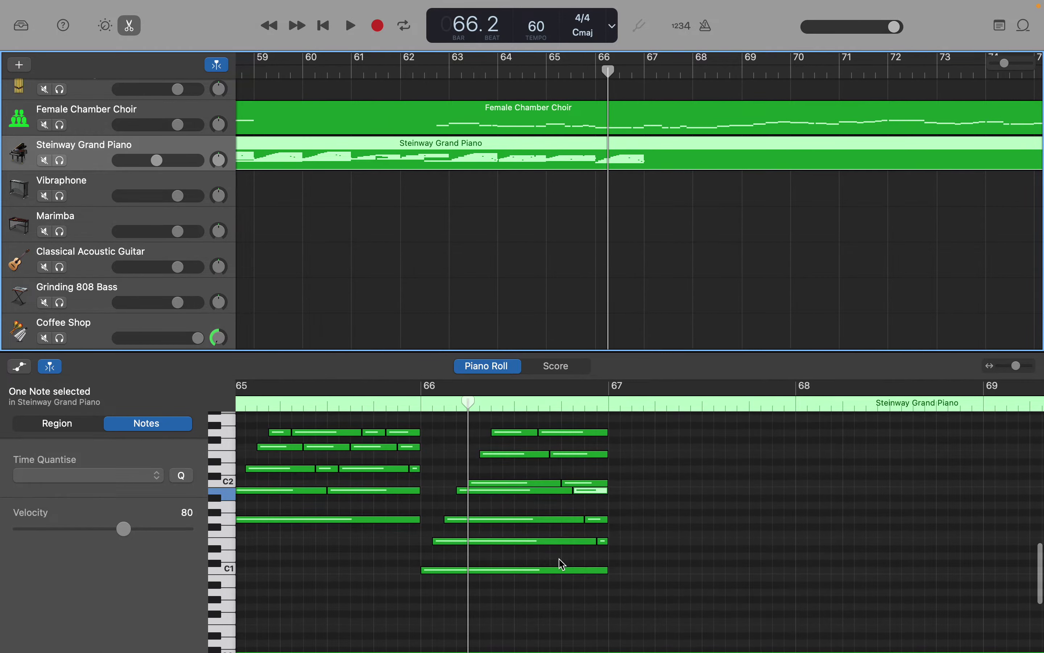
right_click(613, 572)
click(600, 570)
click(599, 570)
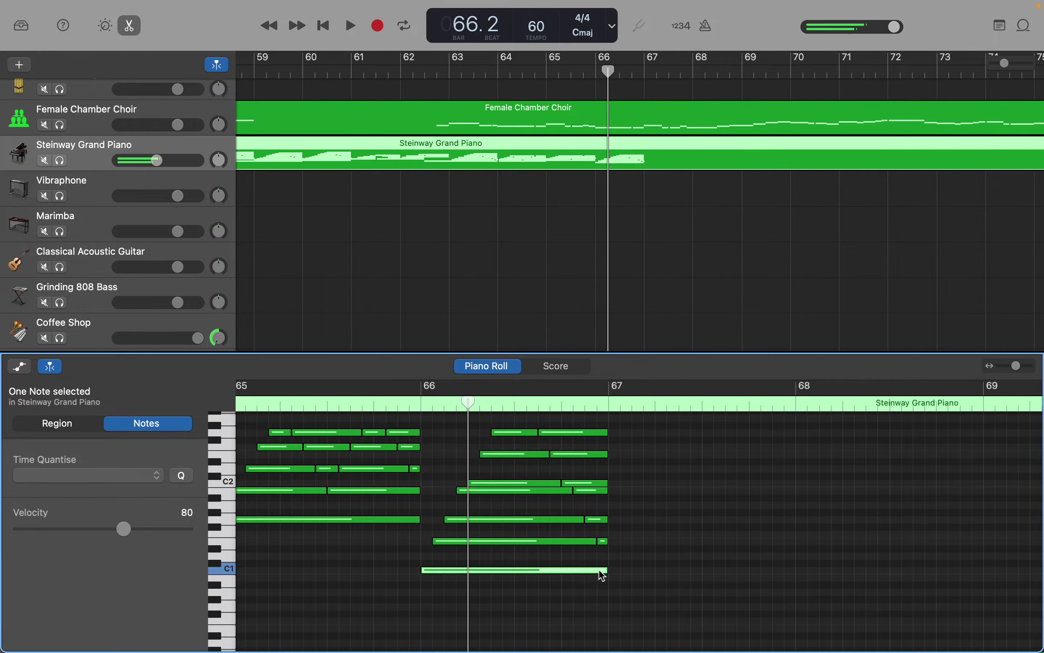
right_click(615, 576)
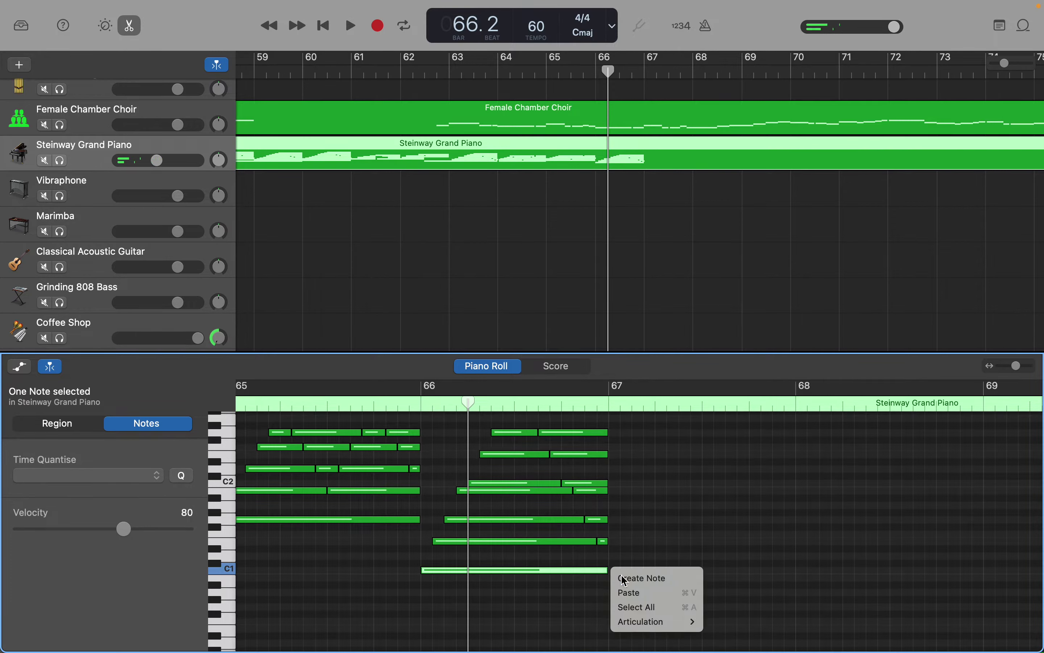
click(625, 576)
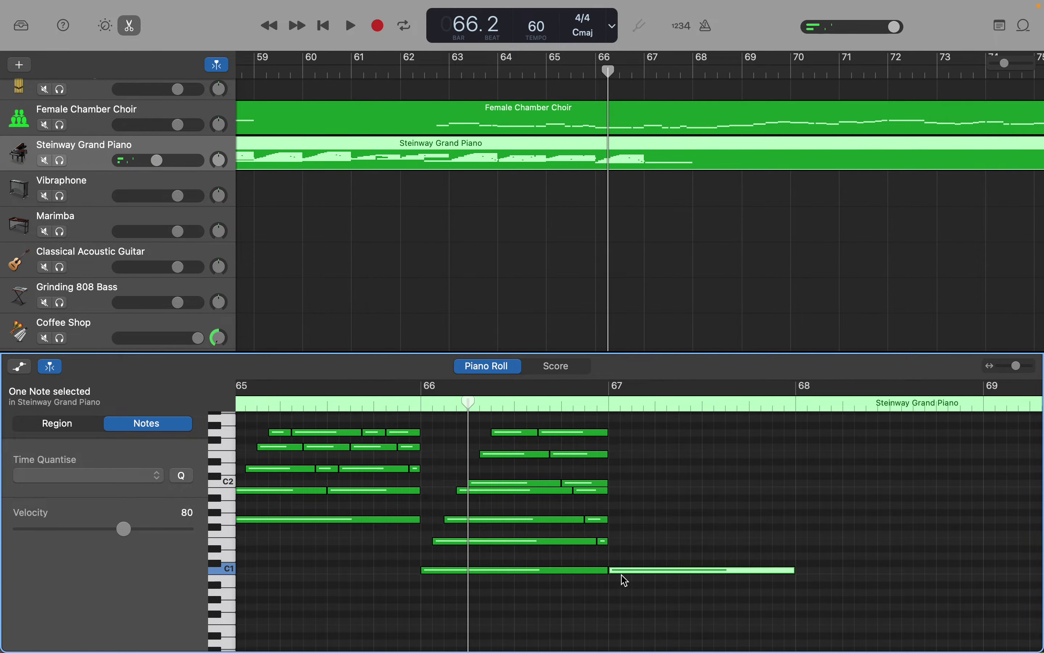
Continue the piano bass line with a one-bar B0 note at bar 68 and a one-bar E1 note at bar 69.
right_click(805, 584)
click(809, 586)
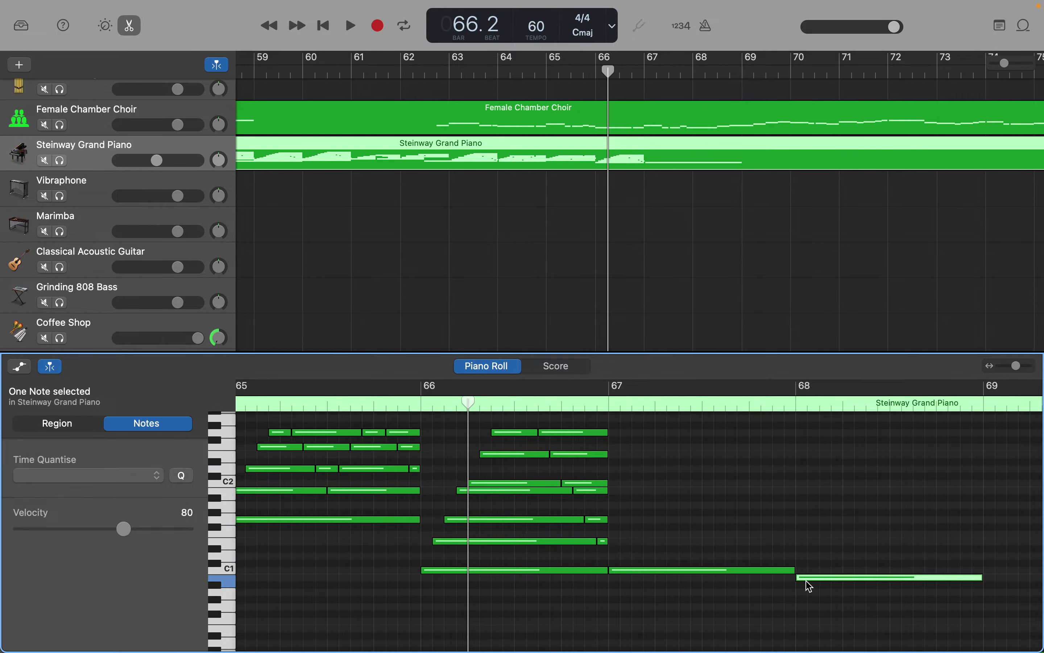
scroll(806, 585, right, 5)
scroll(701, 560, right, 2)
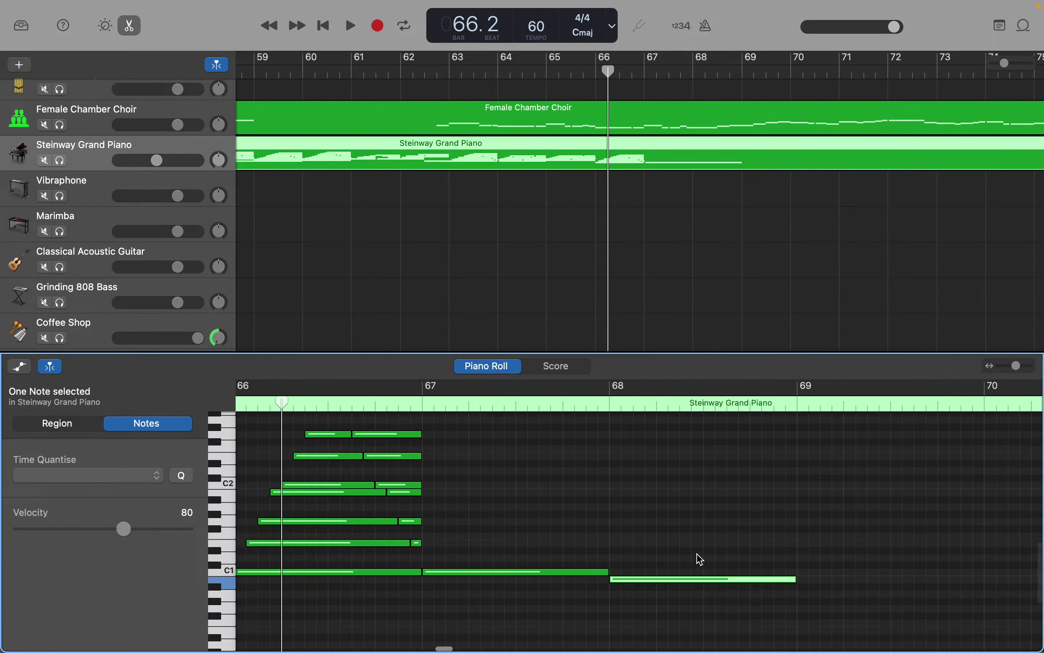
right_click(805, 549)
click(814, 552)
Add a one-bar A0 note at bar 70 of the Steinway Grand Piano region.
scroll(811, 552, right, 5)
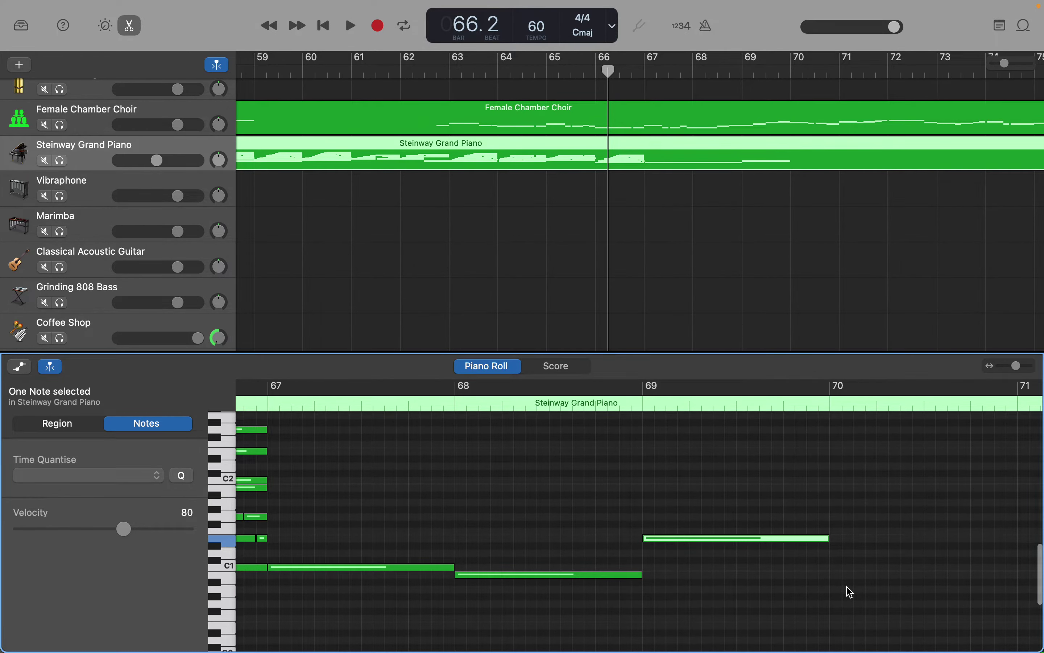
right_click(840, 591)
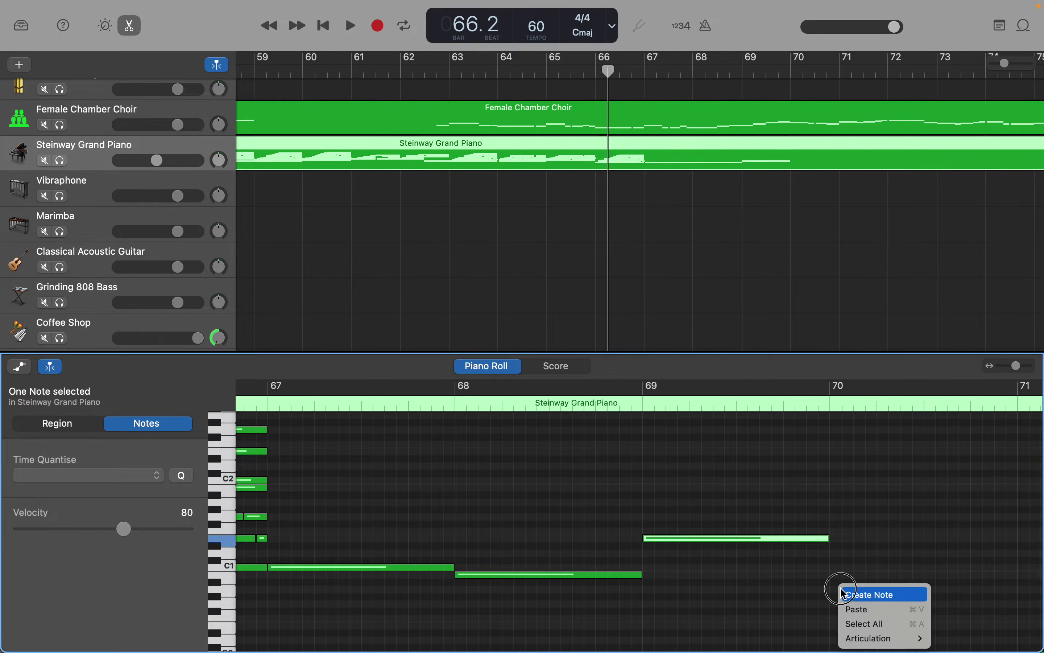
click(842, 592)
click(842, 589)
mouse_move(845, 594)
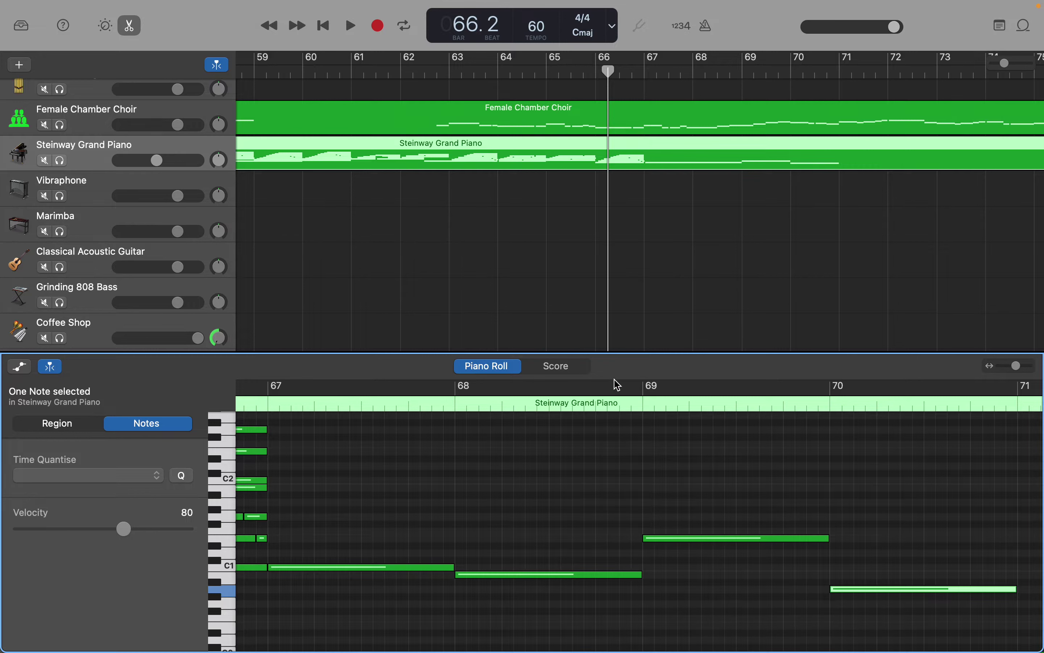
Examine the Female Chamber Choir melody across bars 66 to 73, auditioning the last note of bar 70 and the first of bar 71.
scroll(416, 440, left, 5)
scroll(415, 440, up, 2)
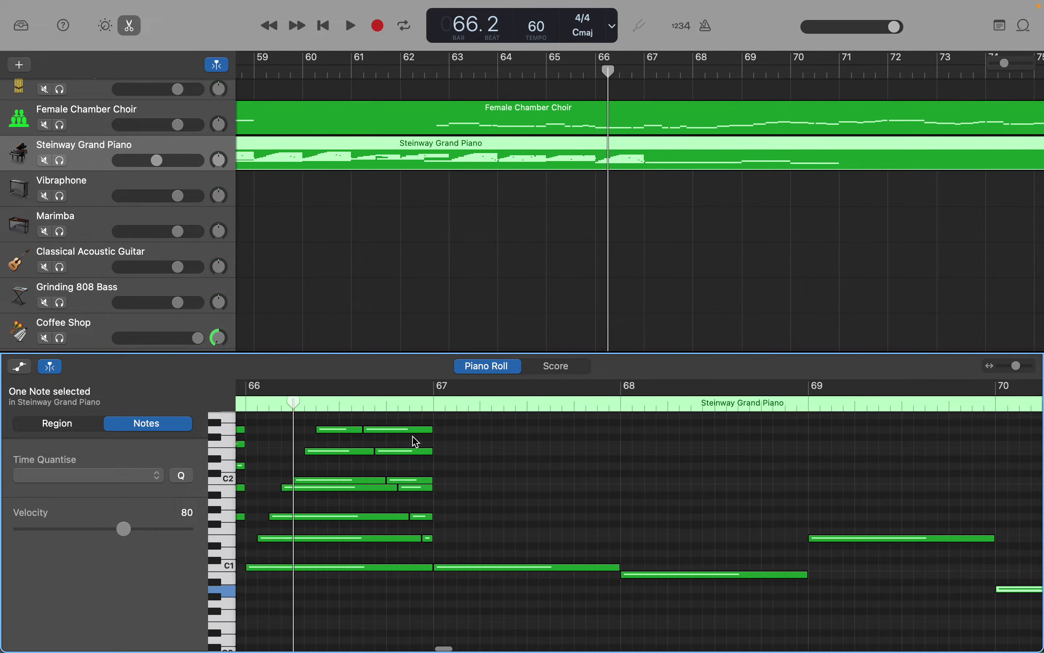
scroll(496, 436, up, 3)
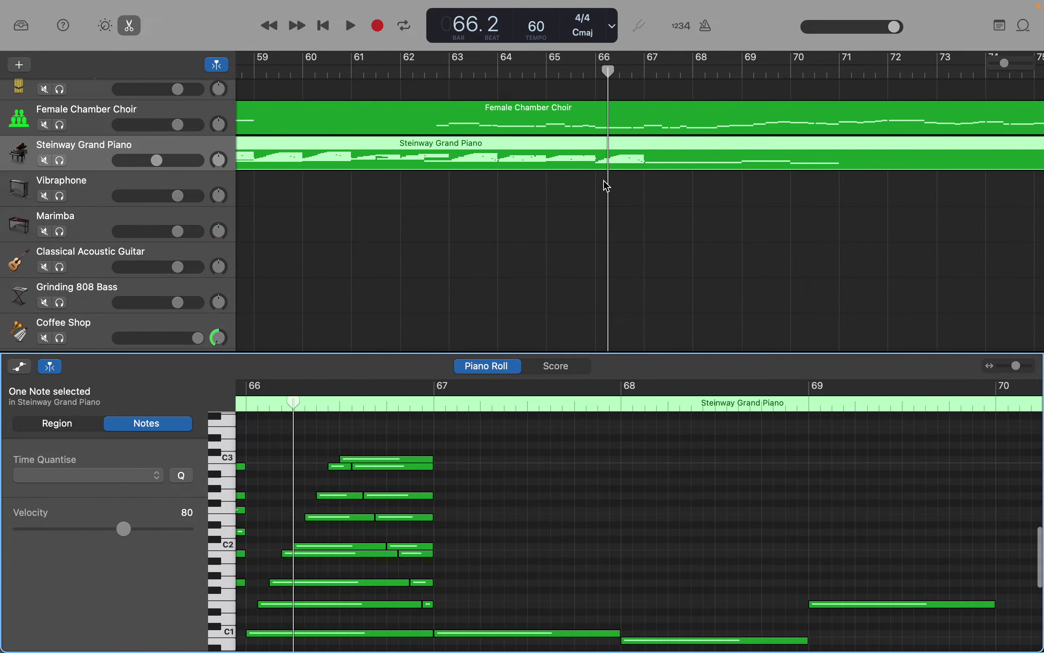
click(656, 134)
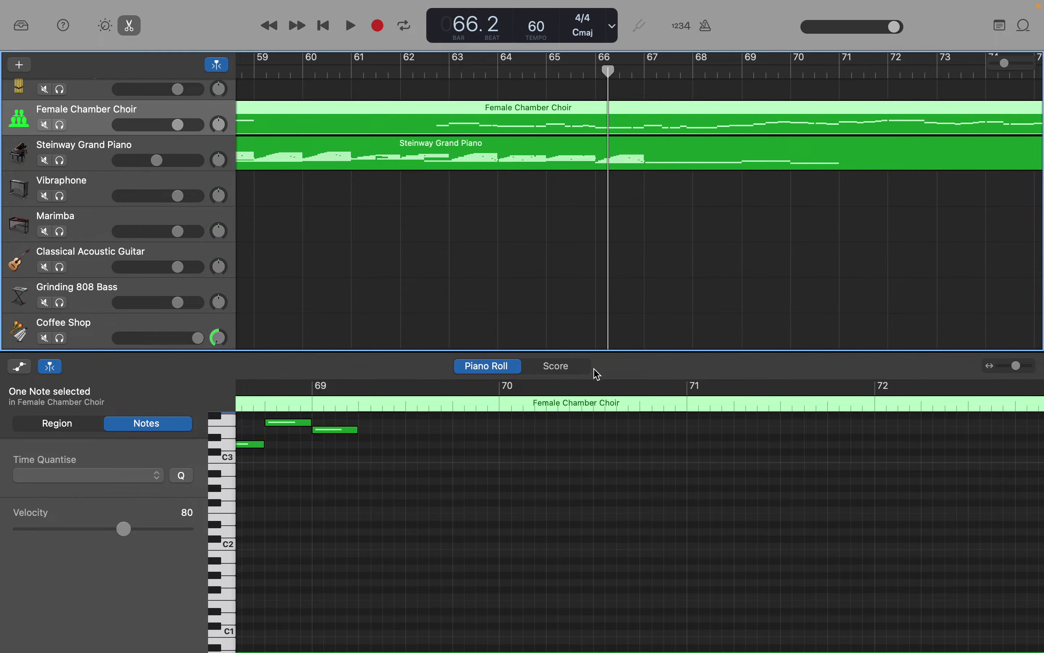
scroll(594, 449, up, 3)
scroll(593, 457, left, 5)
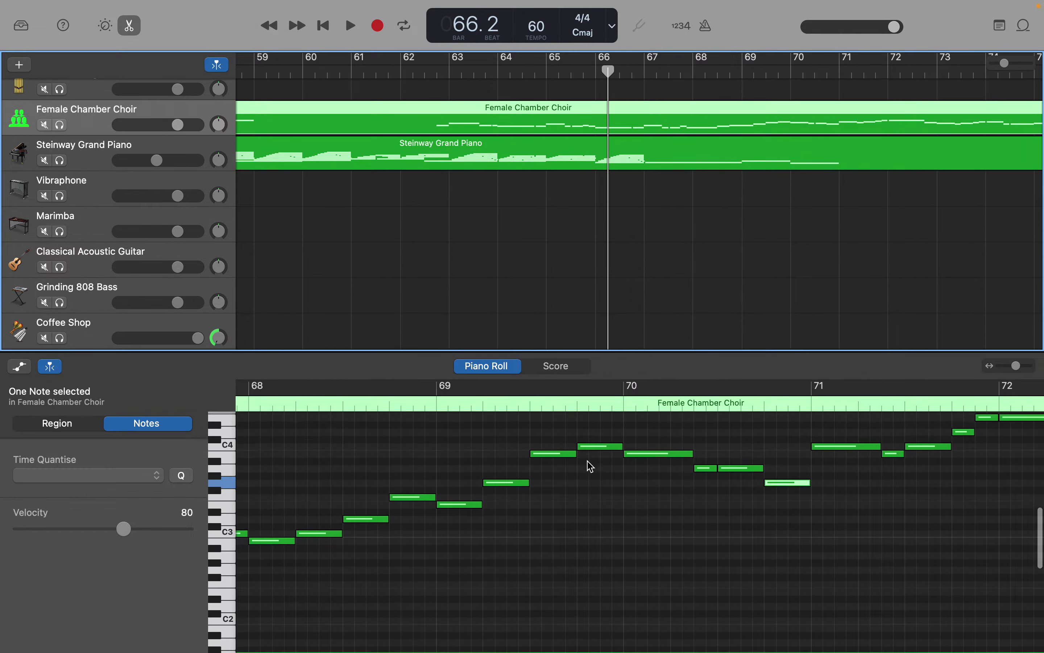
scroll(591, 466, right, 2)
scroll(591, 466, down, 1)
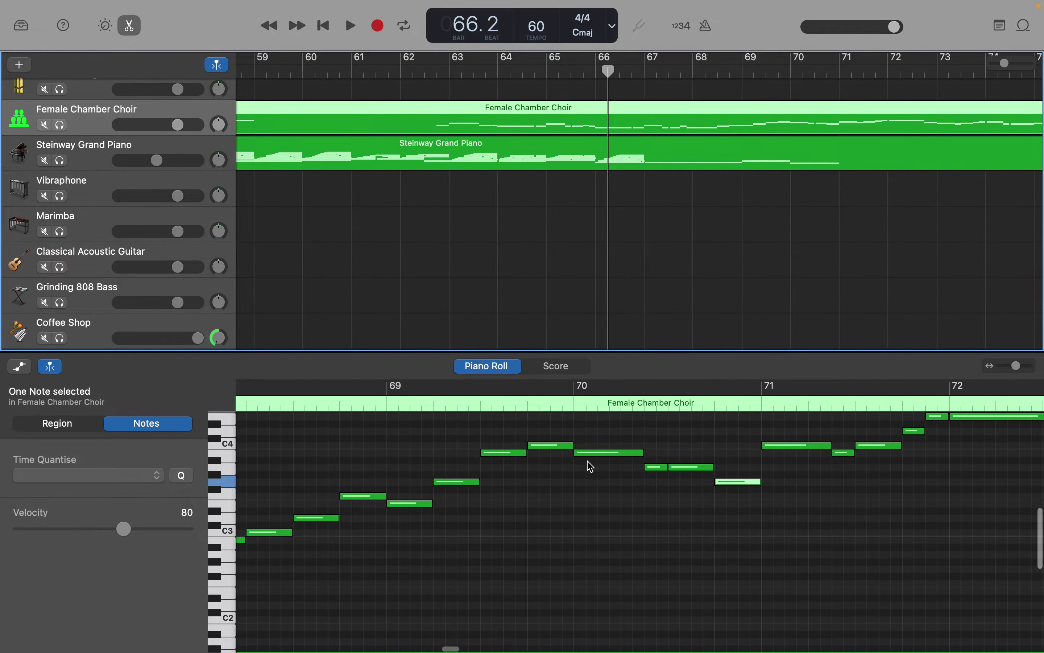
click(729, 485)
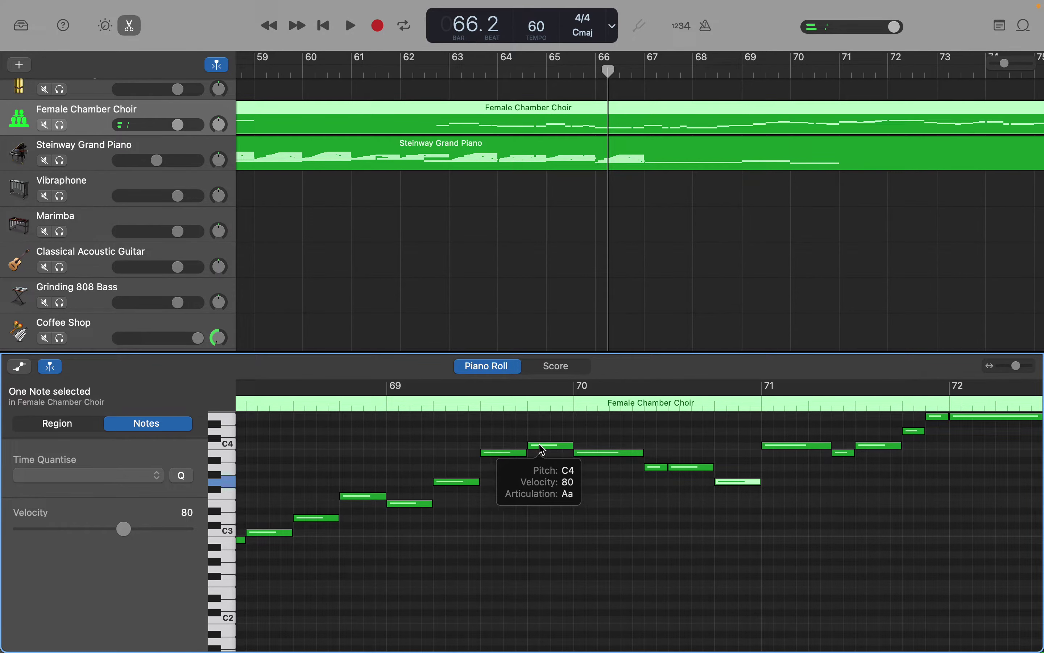
scroll(760, 482, right, 5)
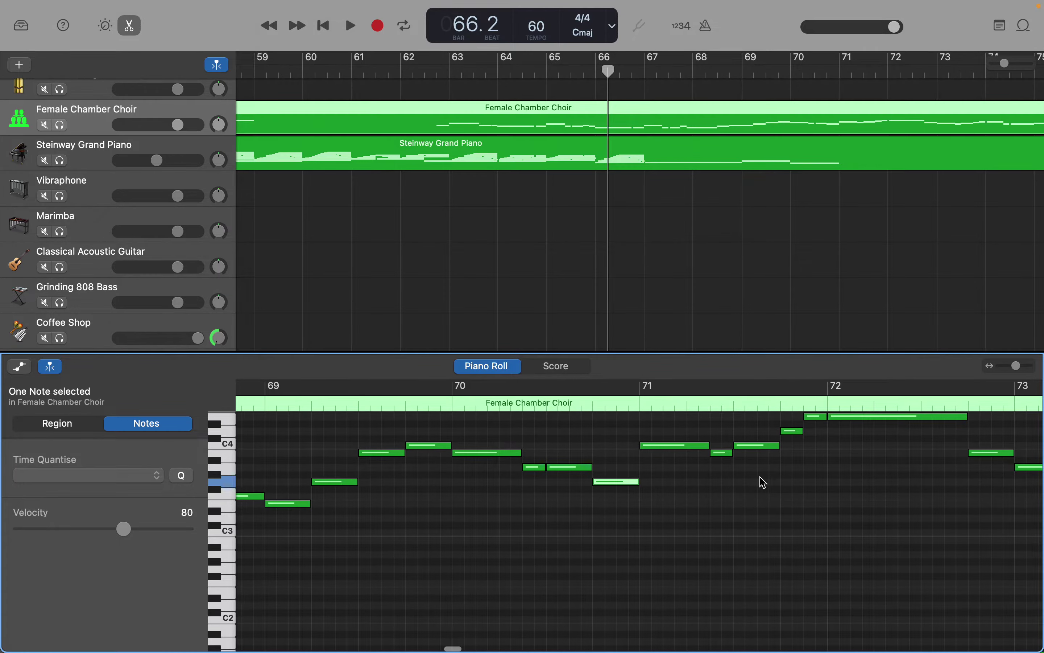
click(661, 446)
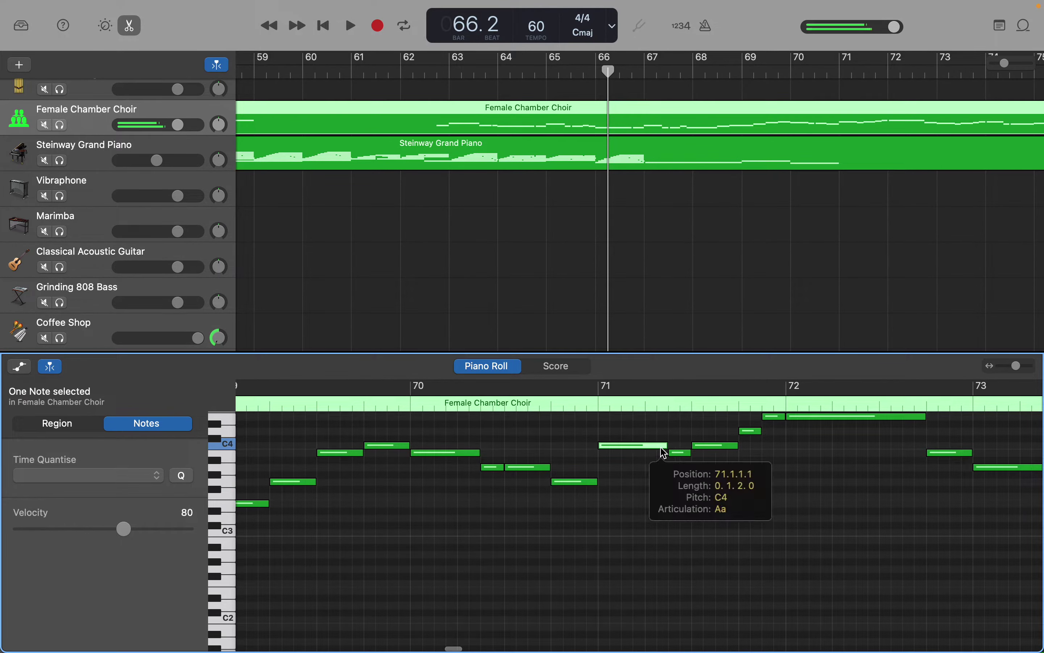
scroll(664, 452, left, 5)
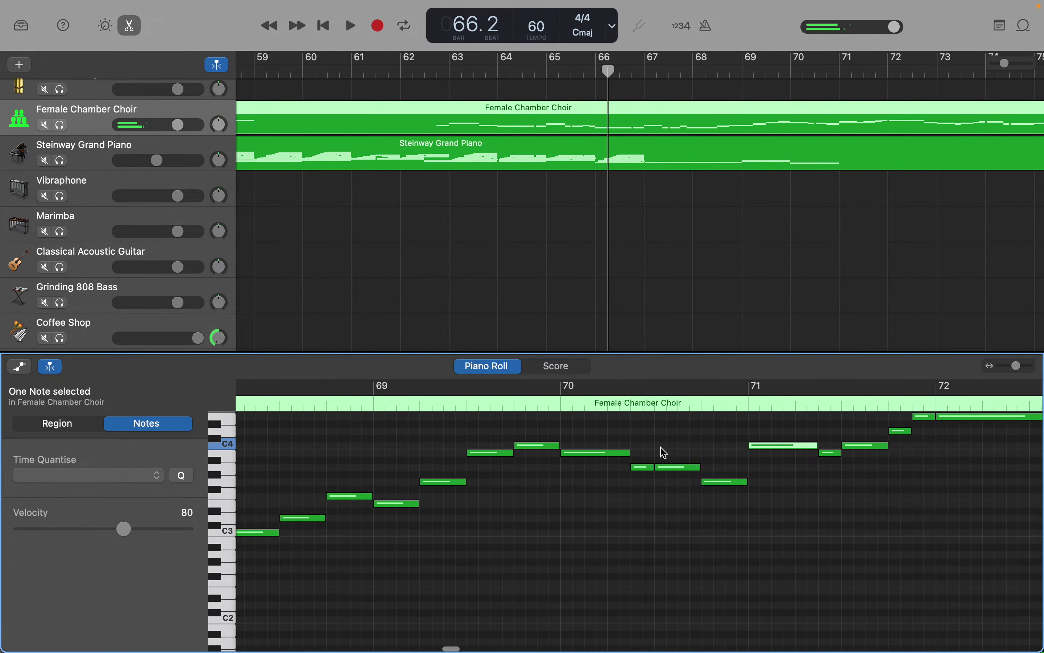
scroll(663, 453, up, 1)
scroll(664, 453, left, 7)
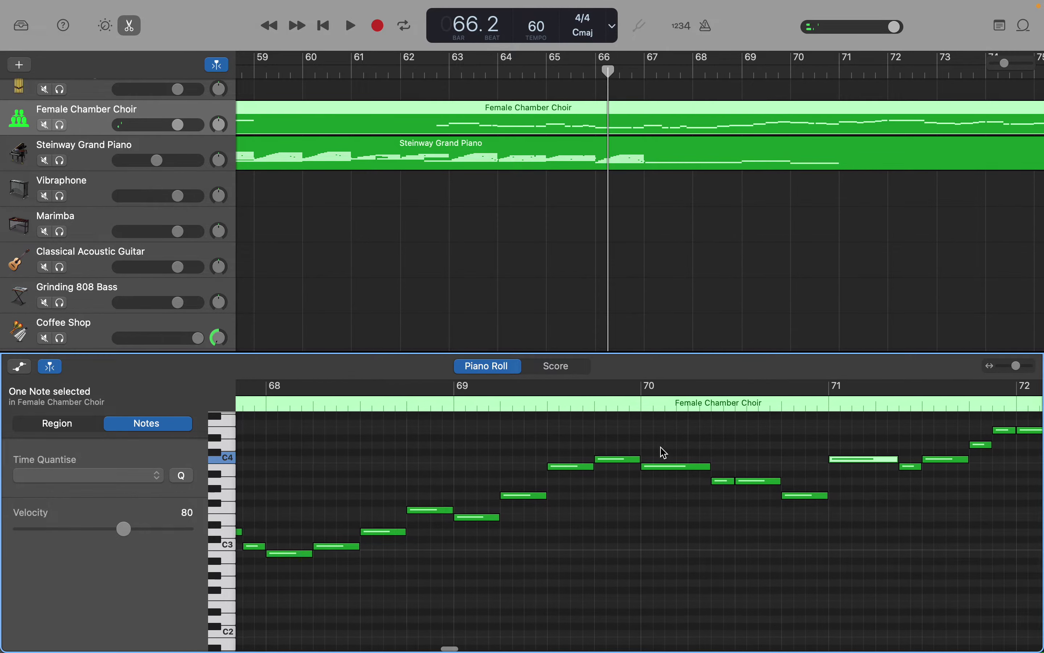
scroll(664, 452, left, 6)
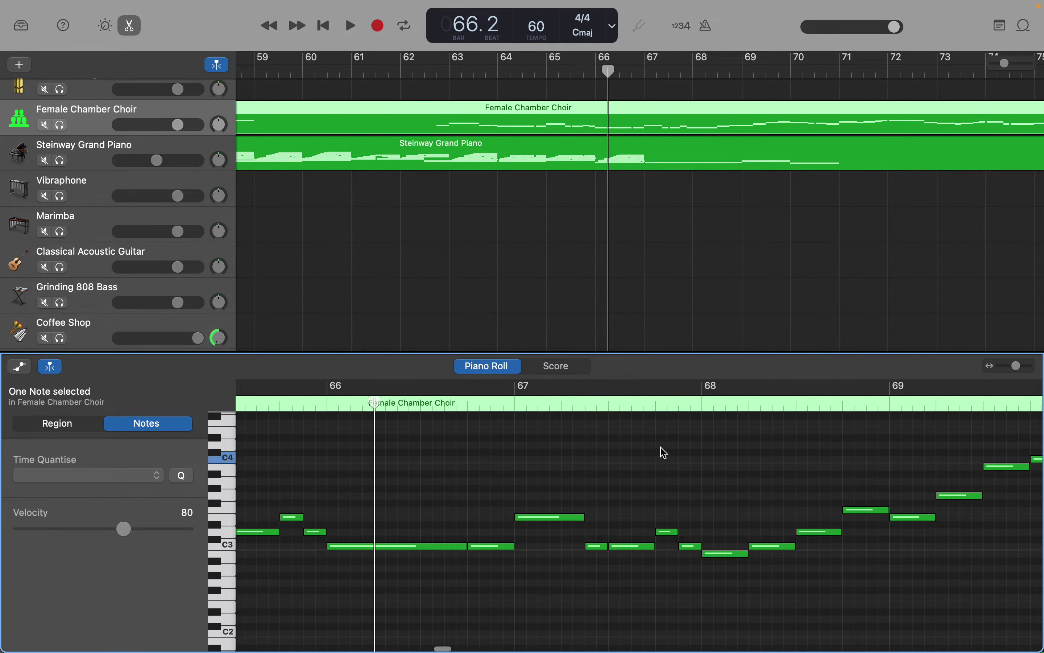
scroll(662, 453, left, 1)
scroll(643, 450, down, 1)
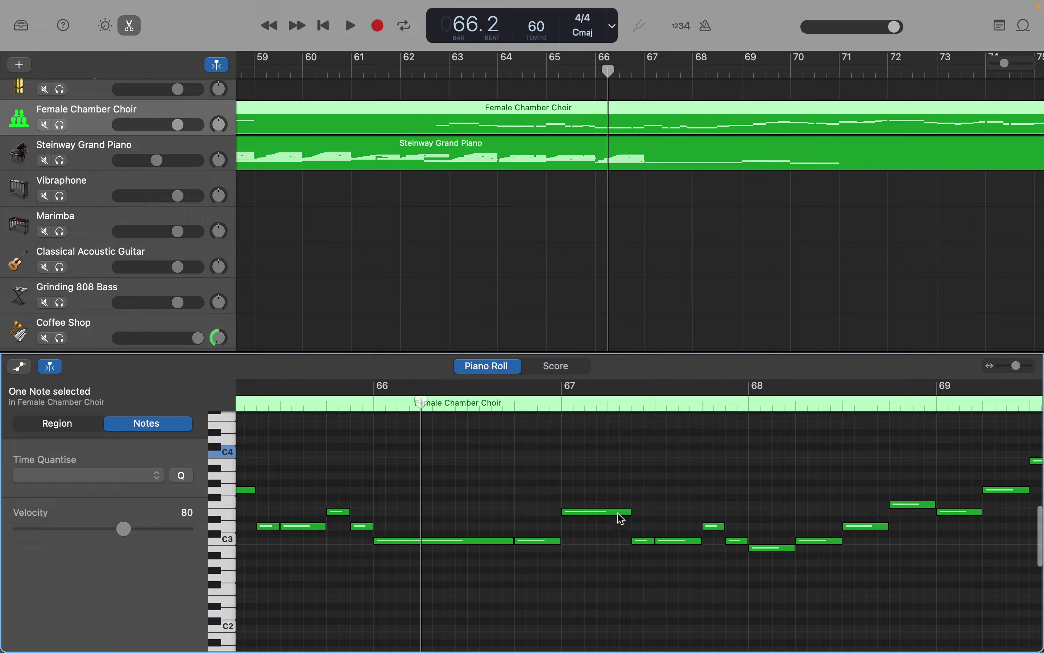
Audition the Female Chamber Choir melody notes in bar 67.
click(621, 518)
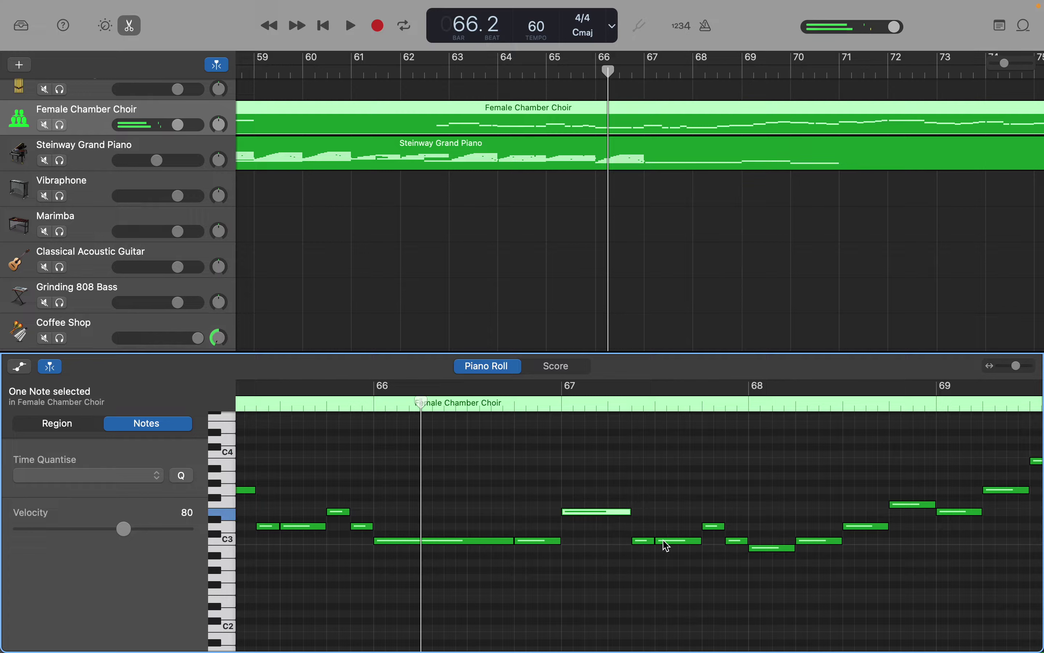
click(666, 543)
click(713, 527)
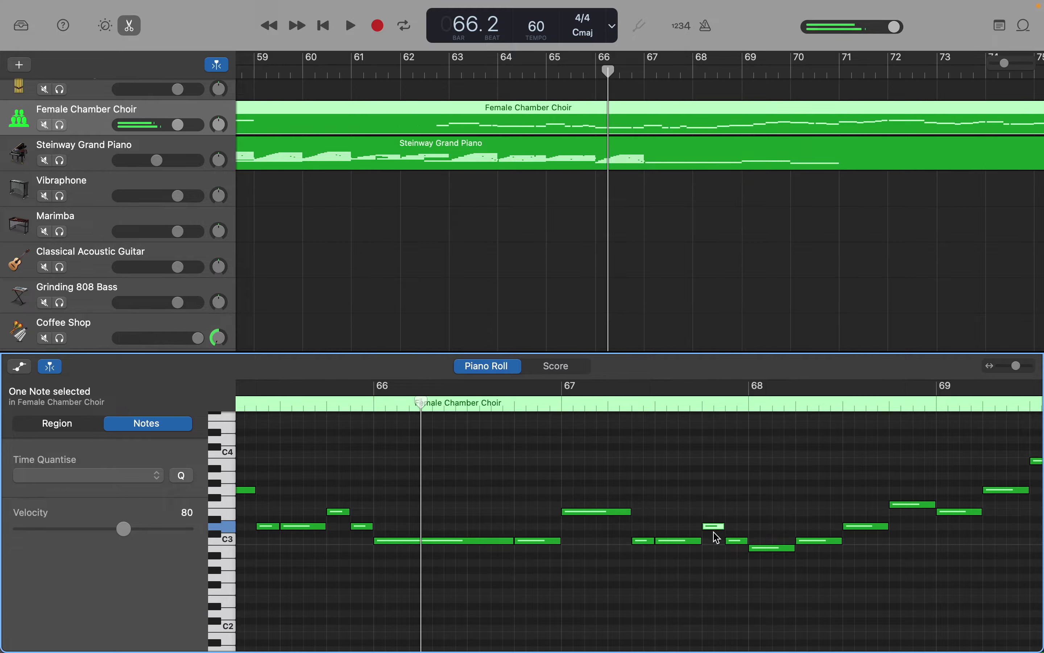
click(733, 541)
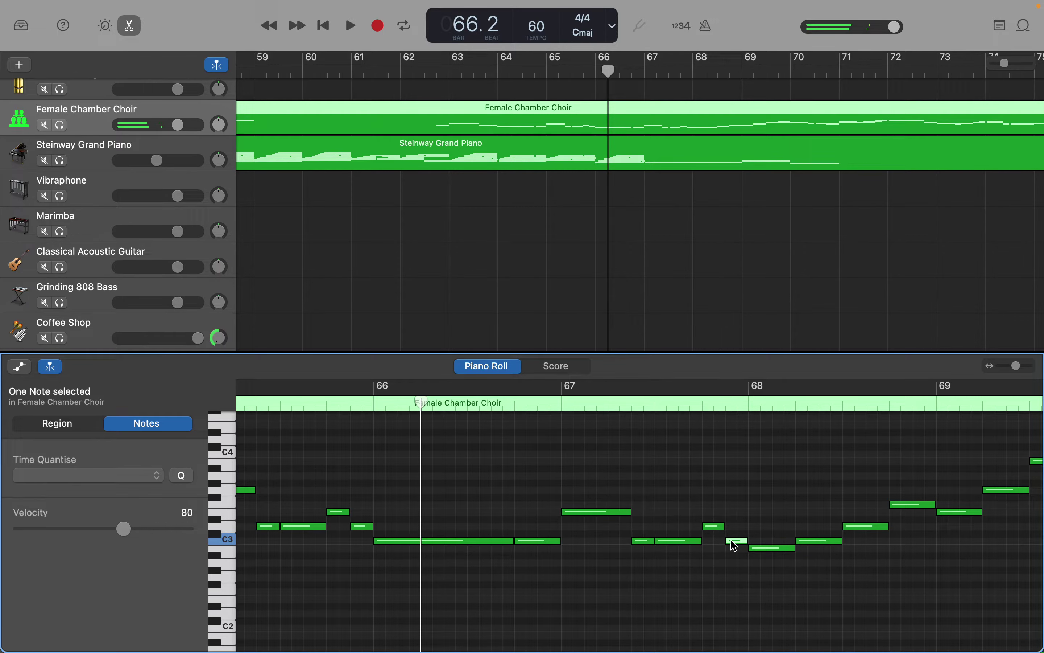
click(736, 542)
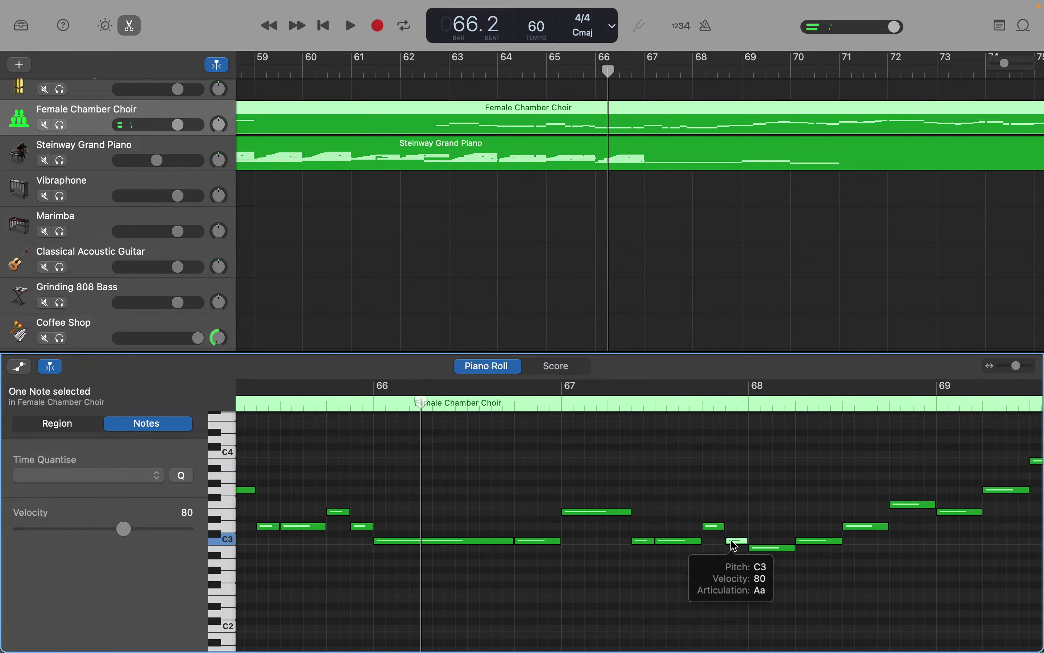
scroll(735, 545, down, 10)
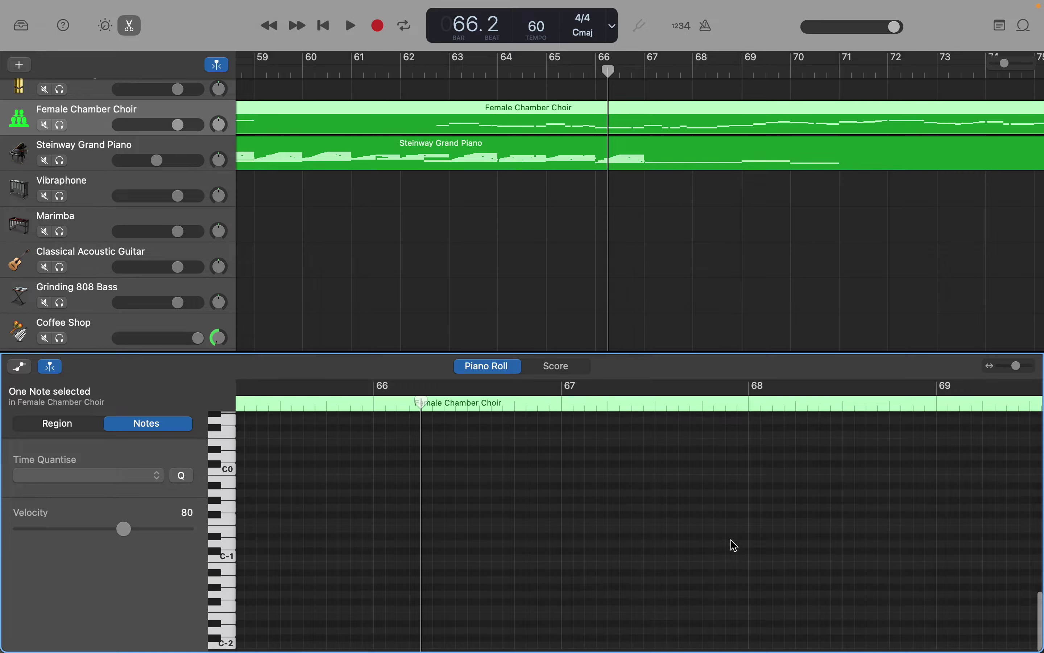
scroll(734, 546, up, 10)
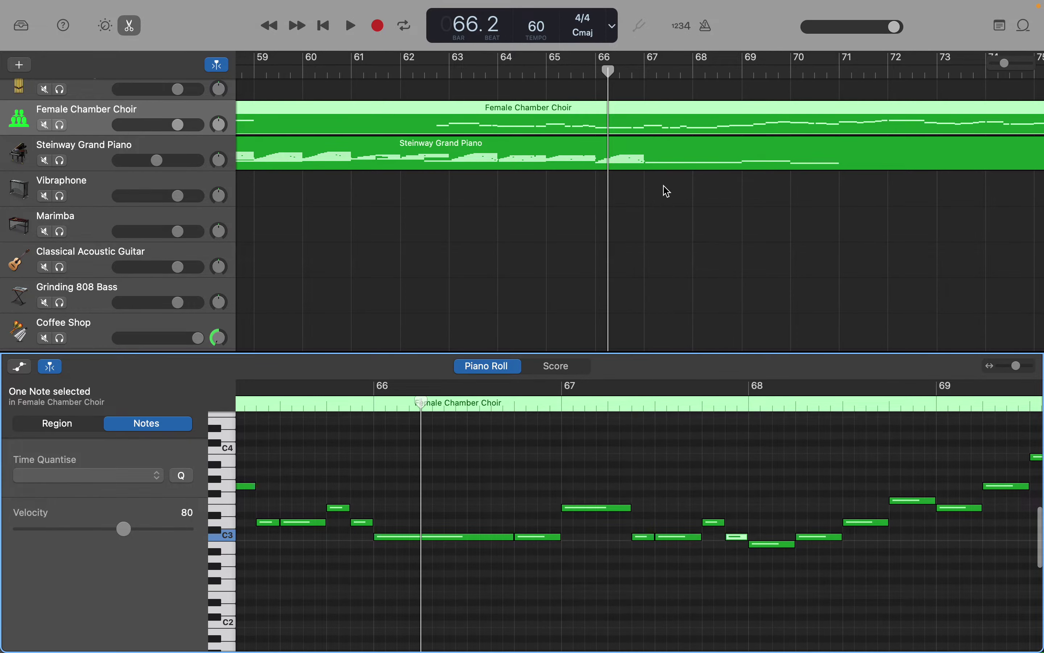
Add a sixteenth-length G2 note at beat 2 of bar 67 in the Steinway Grand Piano region.
click(669, 159)
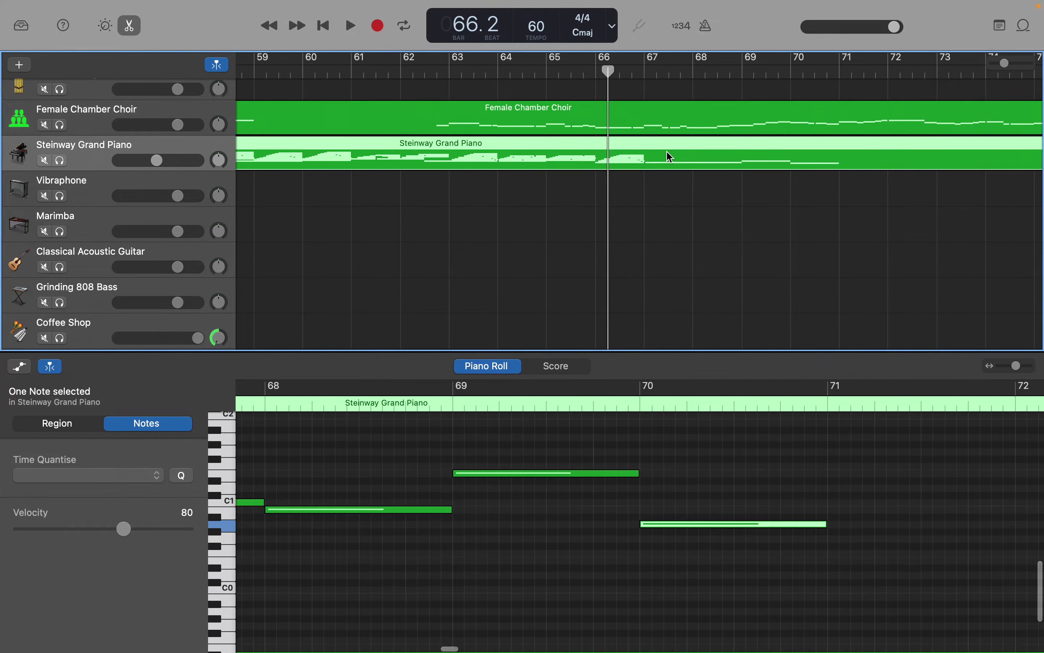
click(715, 559)
scroll(718, 561, up, 6)
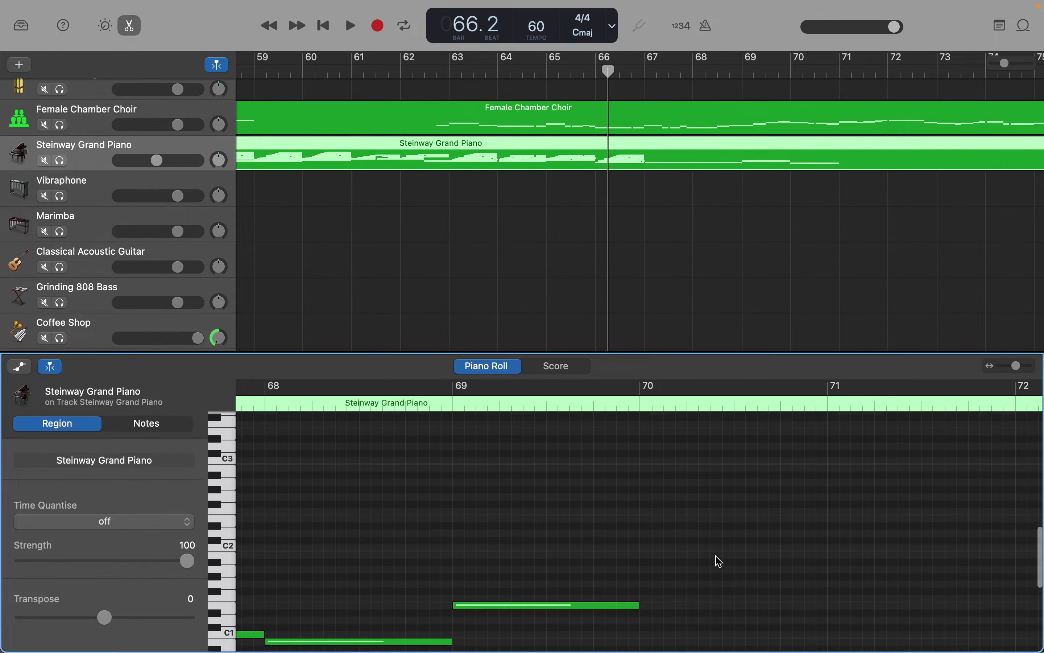
scroll(719, 561, down, 2)
scroll(720, 562, left, 10)
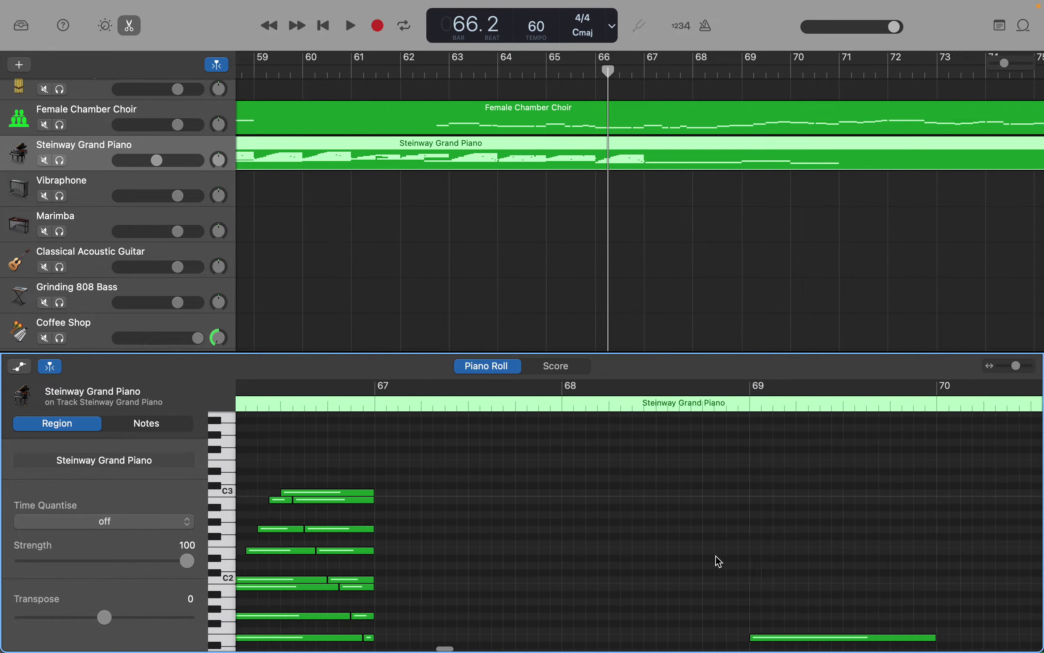
scroll(719, 561, left, 3)
scroll(720, 561, down, 3)
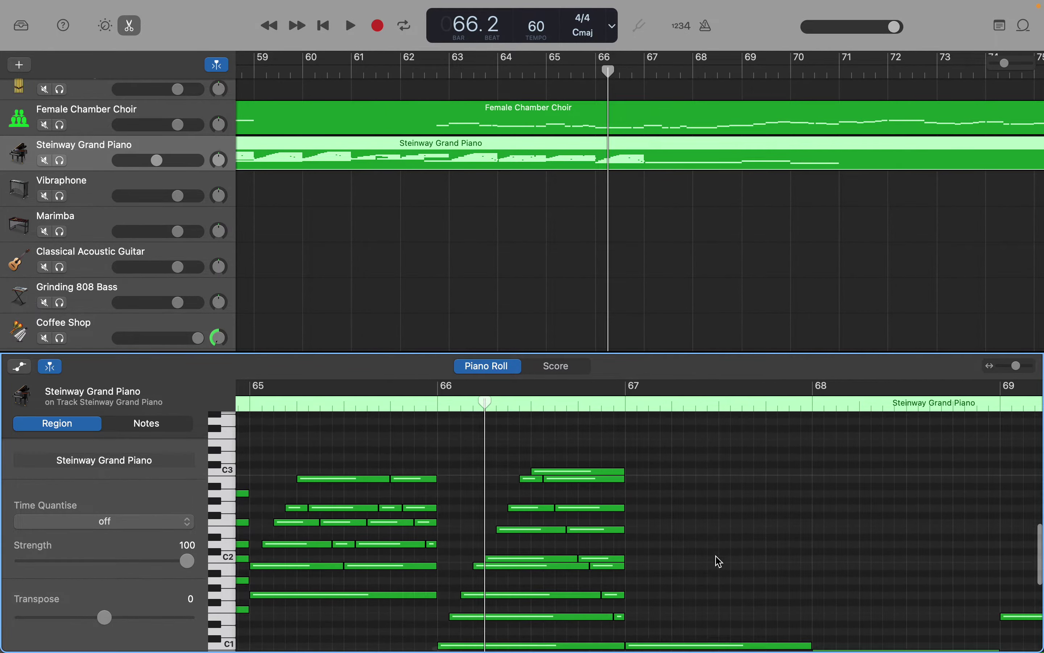
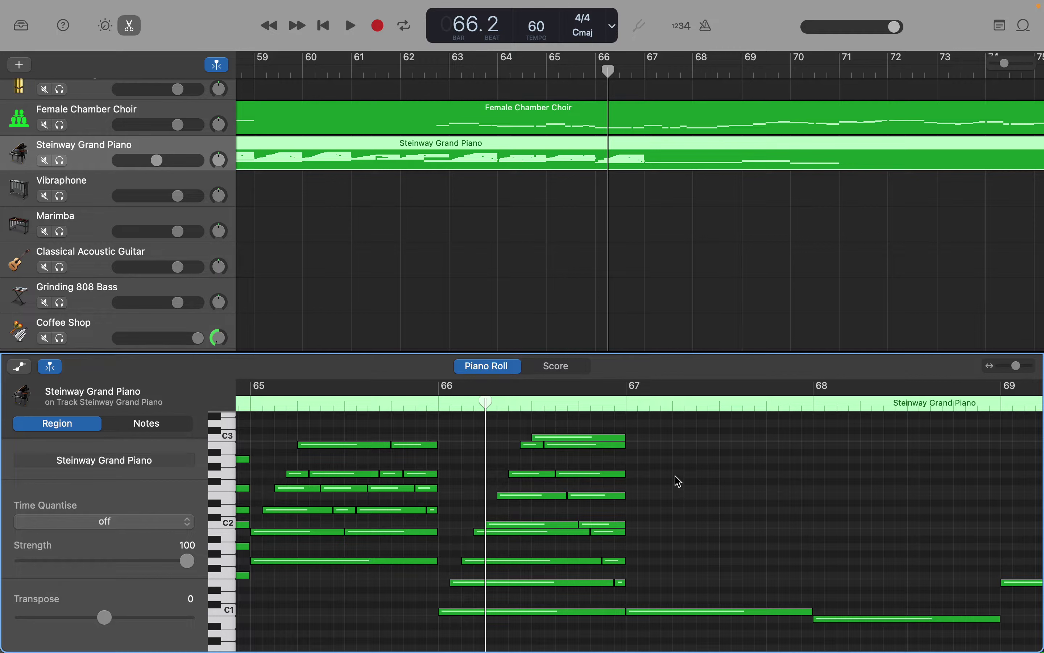
right_click(680, 481)
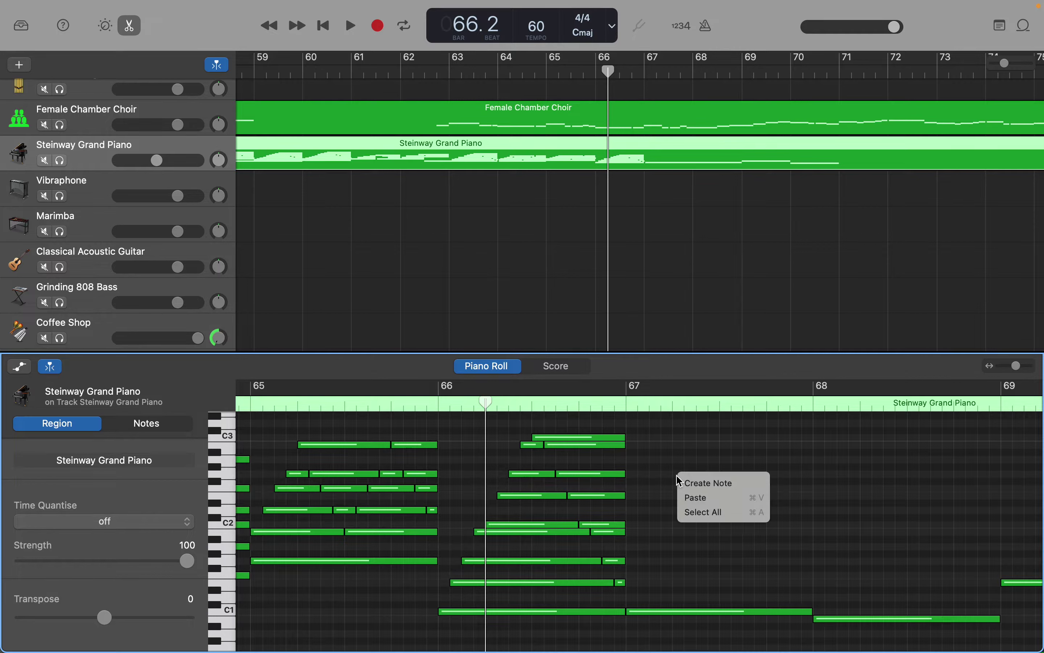
click(677, 481)
right_click(681, 481)
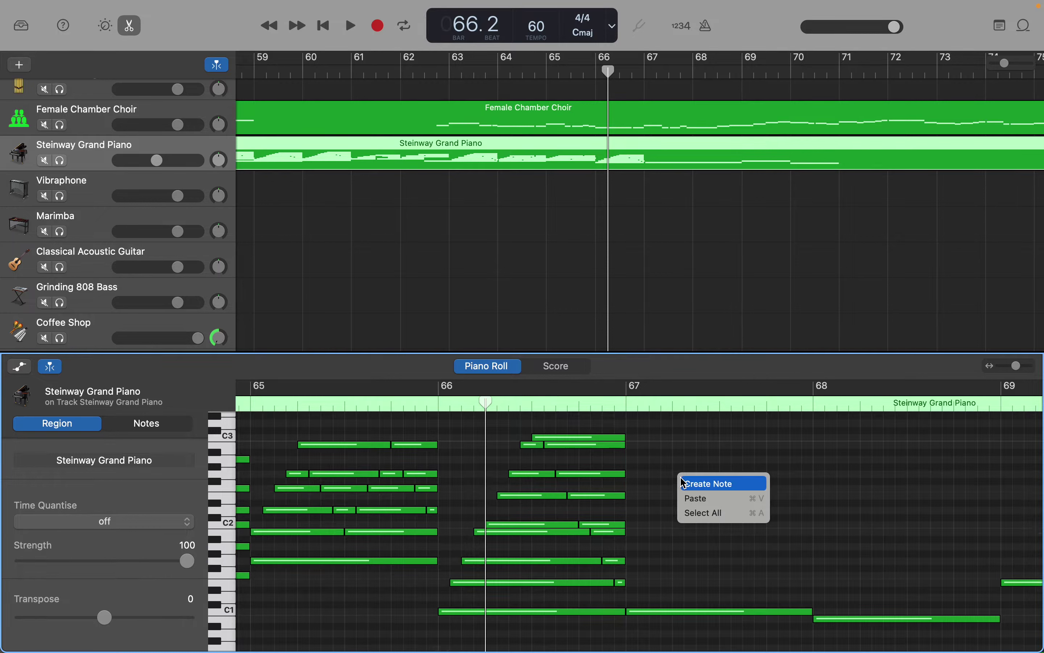
click(708, 483)
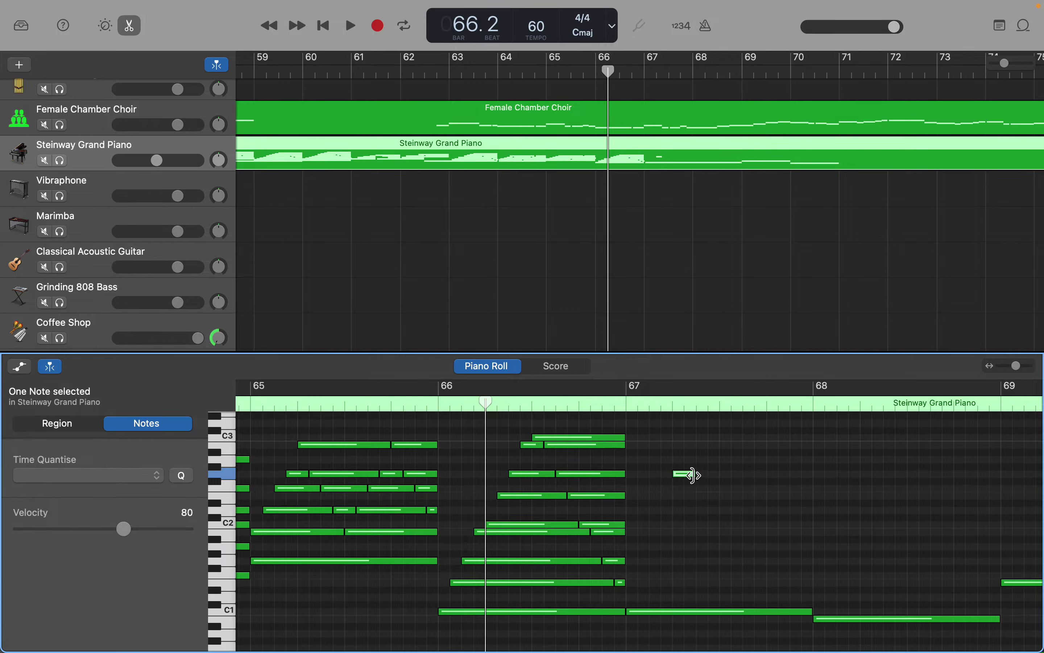
drag(692, 474, 687, 478)
Continue from the G2 in bar 67 with descending sixteenth notes E2, C2 and B1.
right_click(692, 496)
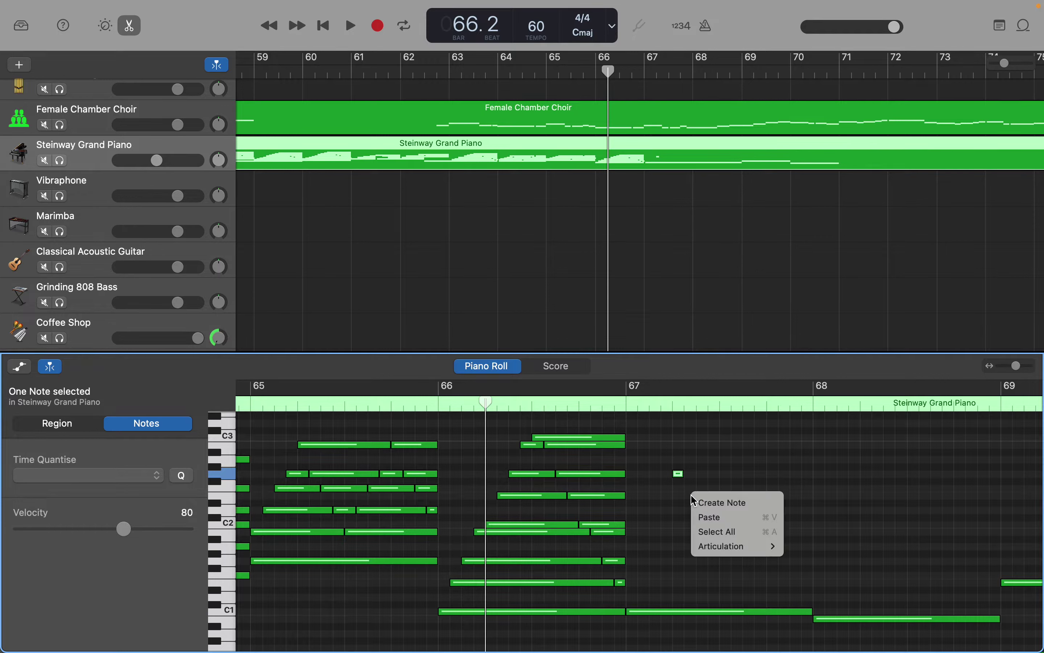
click(701, 500)
right_click(705, 515)
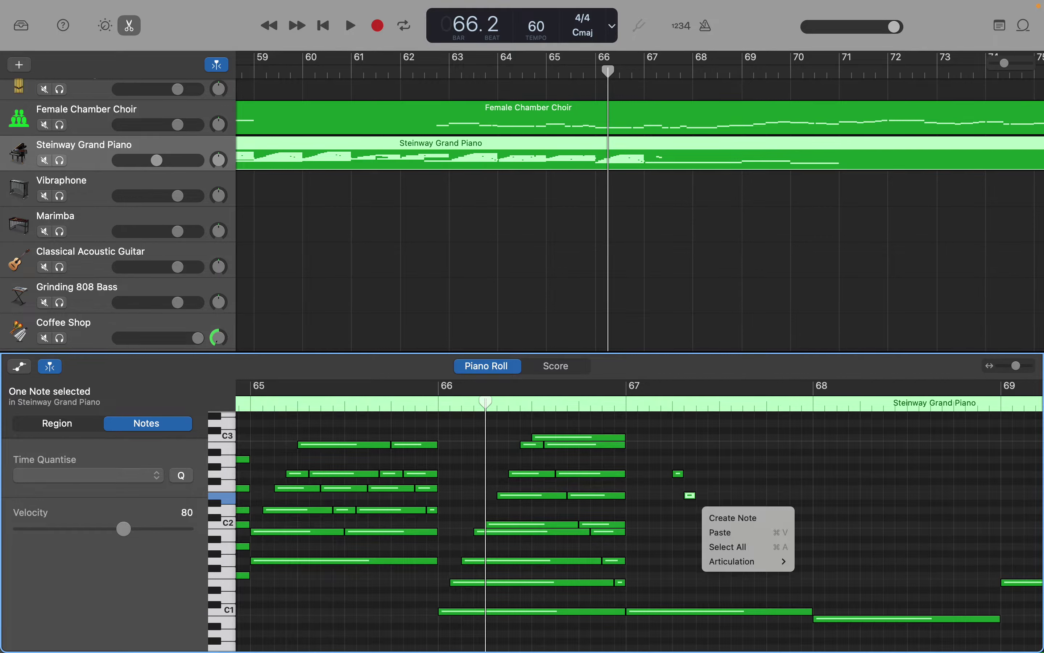
click(702, 525)
right_click(704, 526)
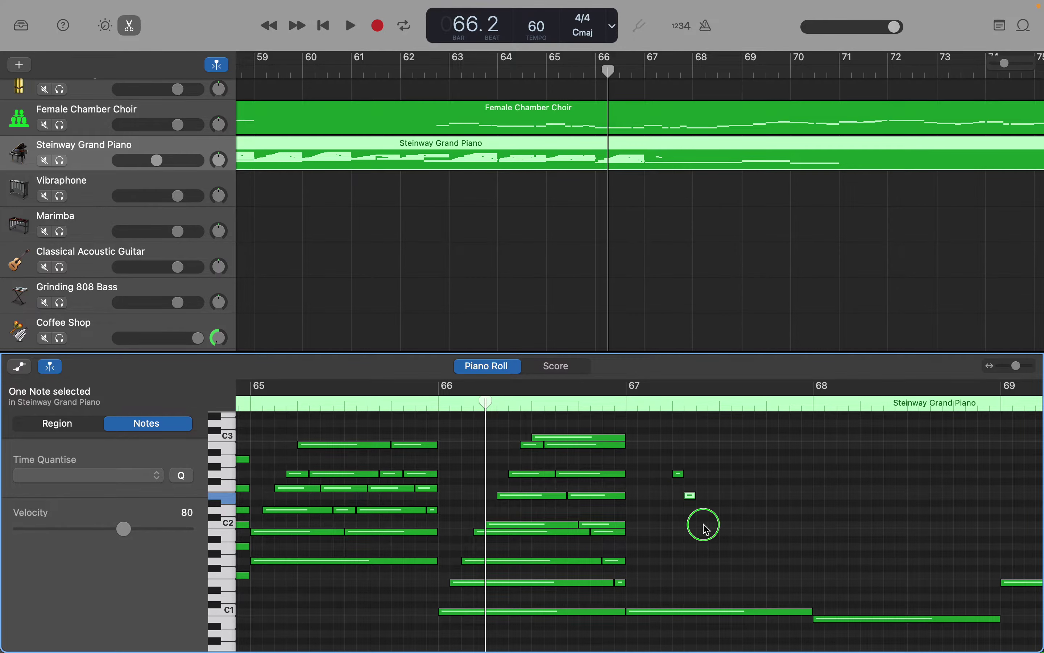
click(709, 529)
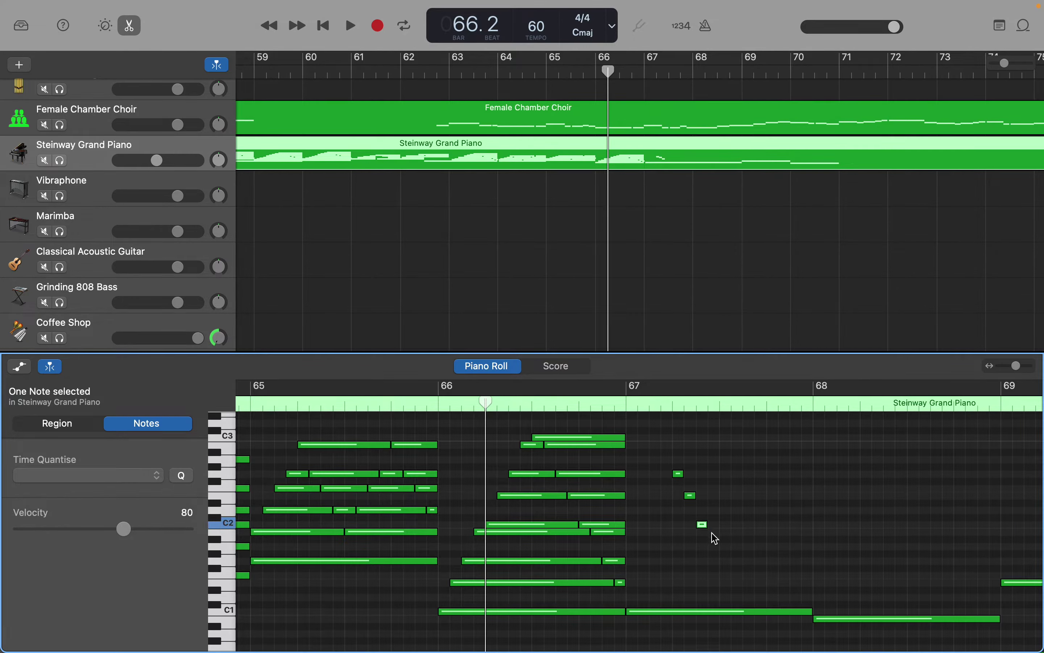
click(714, 538)
right_click(713, 534)
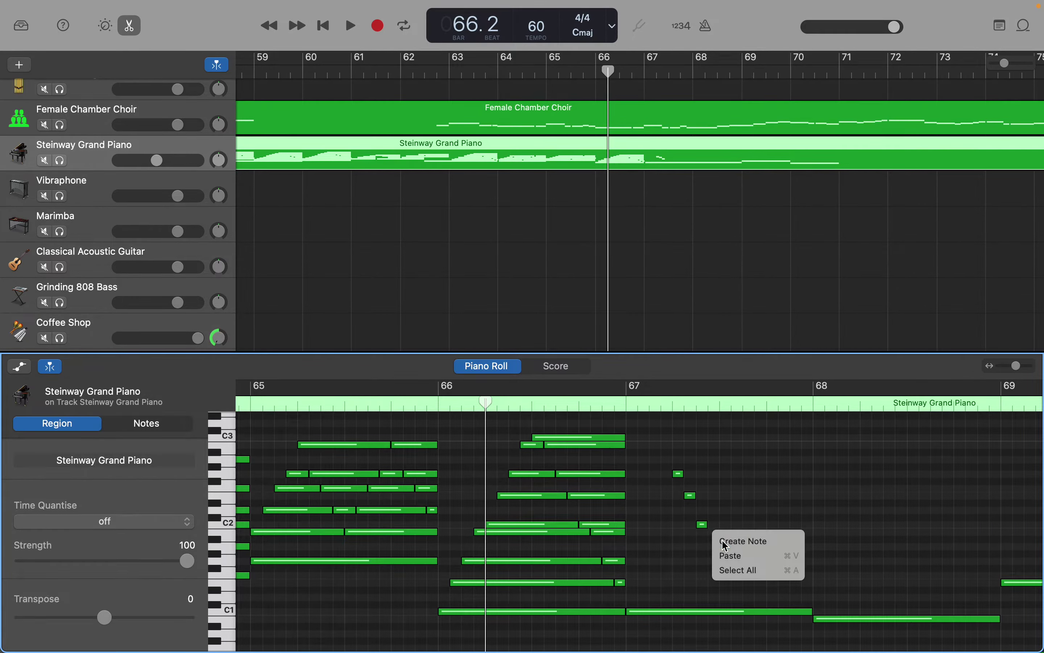
click(720, 539)
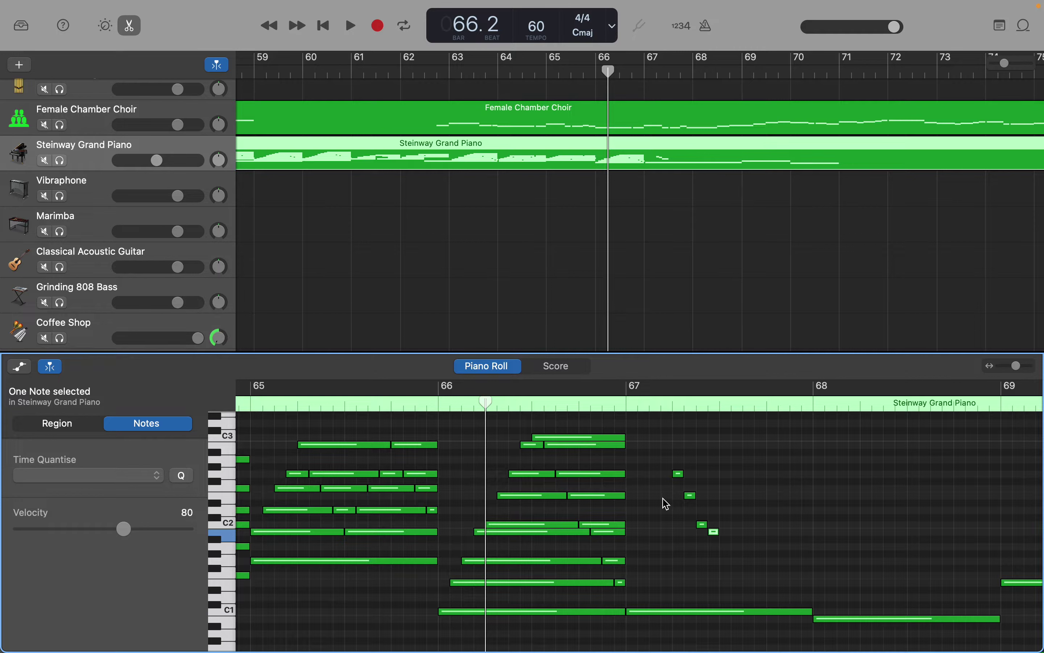
Precede the G2 with rising G1, B1, C2 and E2 notes from bar 67, holding G1 half a bar and the others until their pitches repeat.
right_click(671, 501)
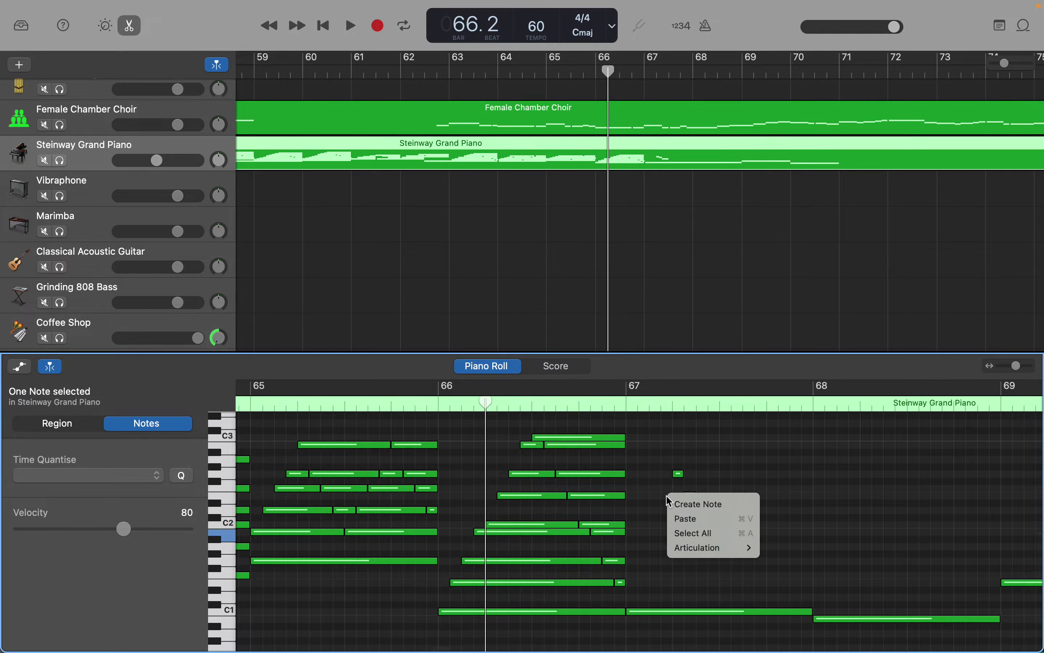
click(679, 504)
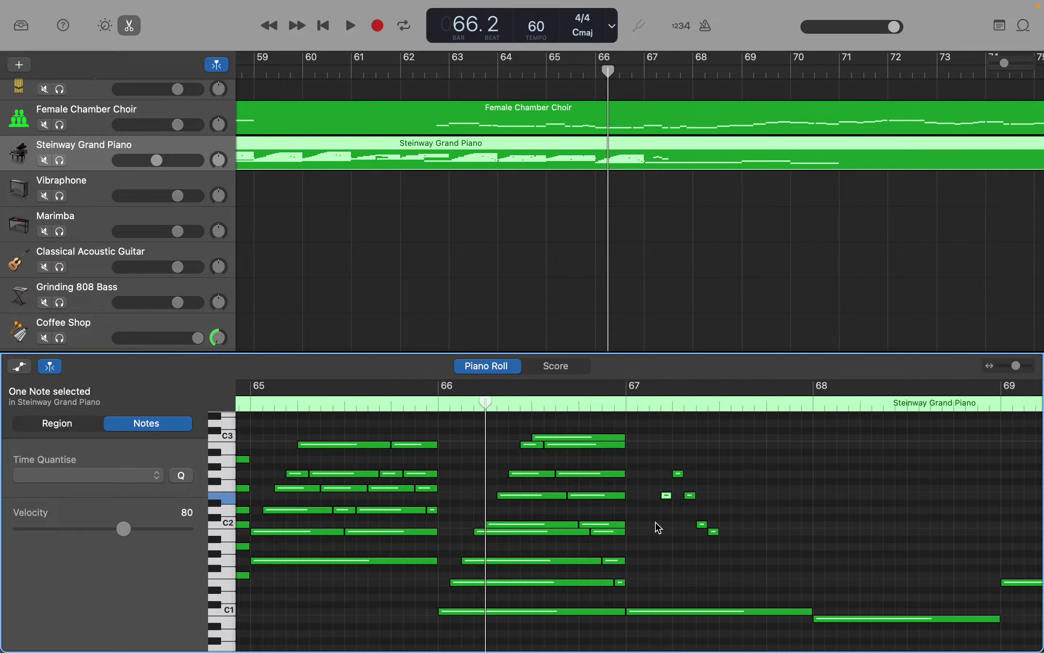
right_click(659, 528)
click(668, 530)
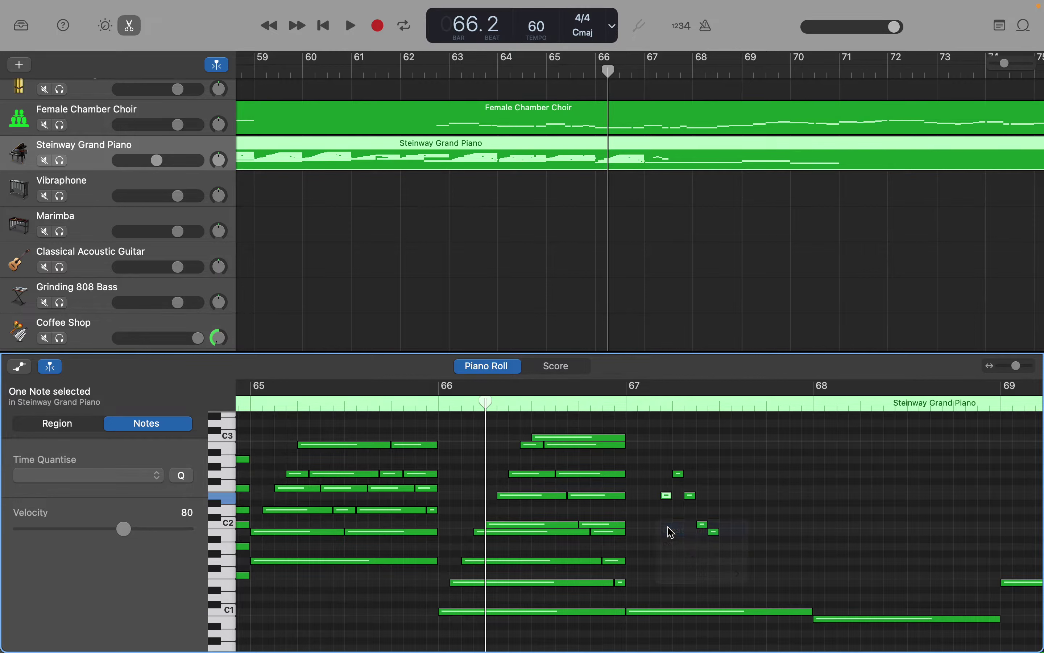
right_click(645, 534)
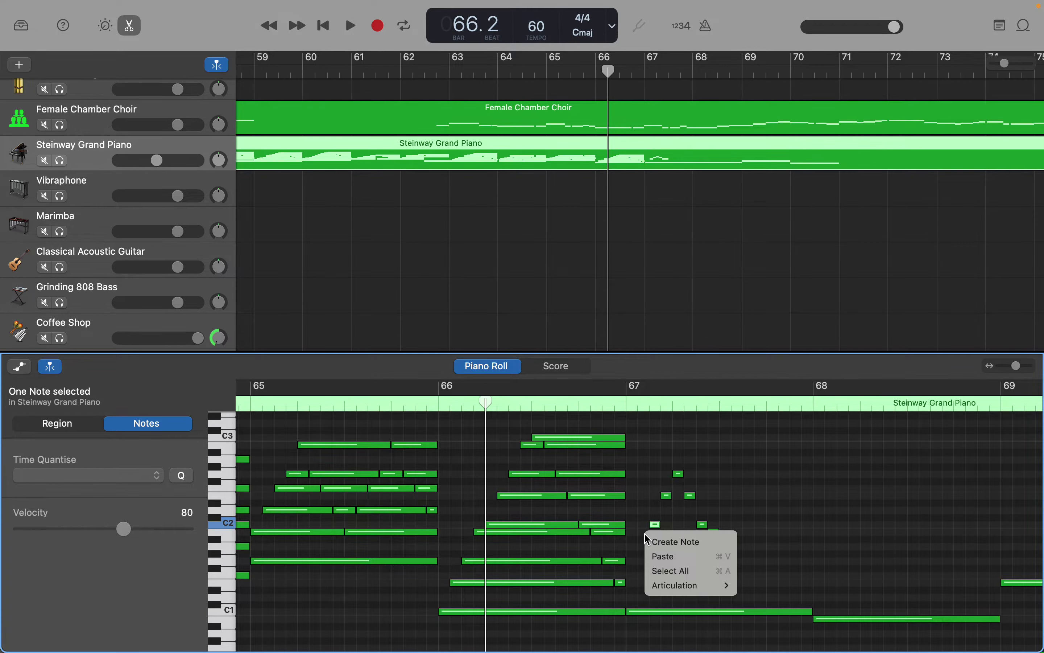
click(656, 537)
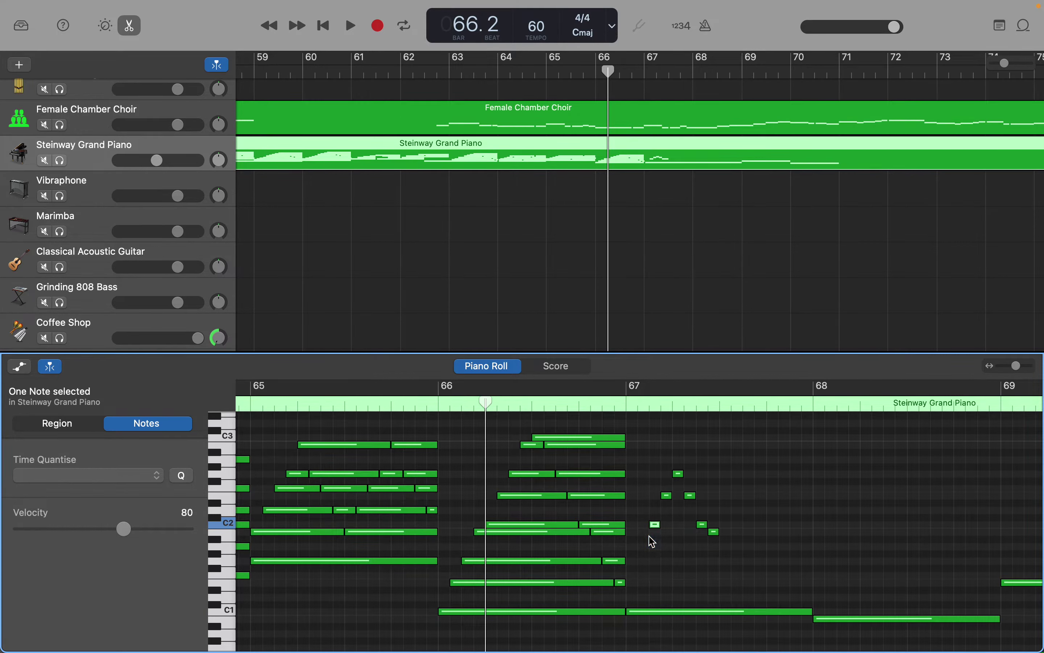
right_click(636, 567)
click(646, 569)
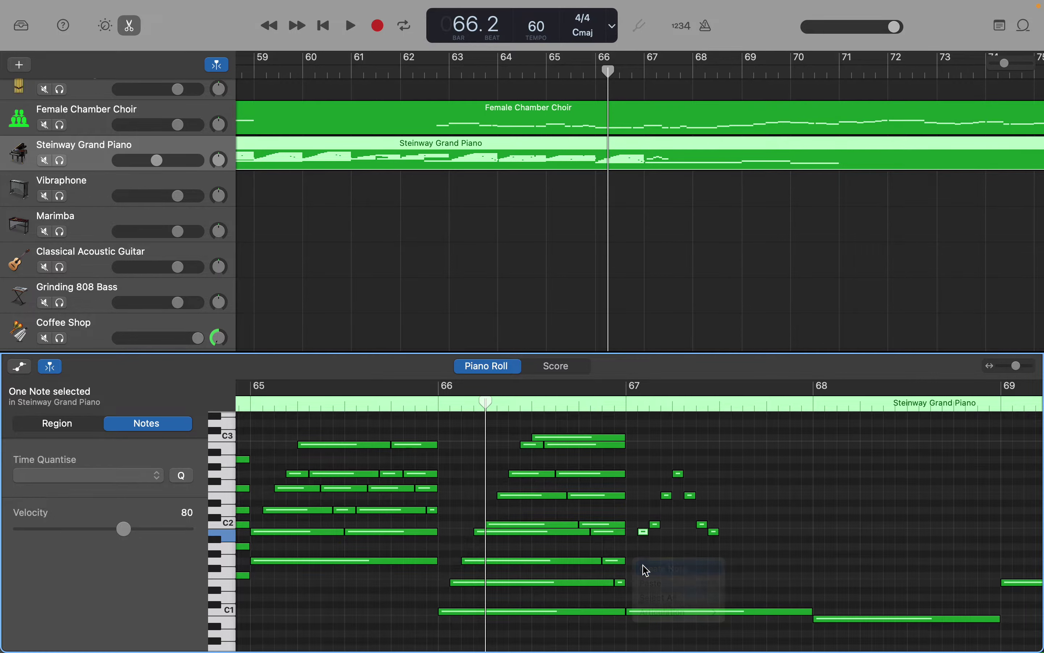
drag(636, 560, 720, 562)
drag(648, 534, 683, 496)
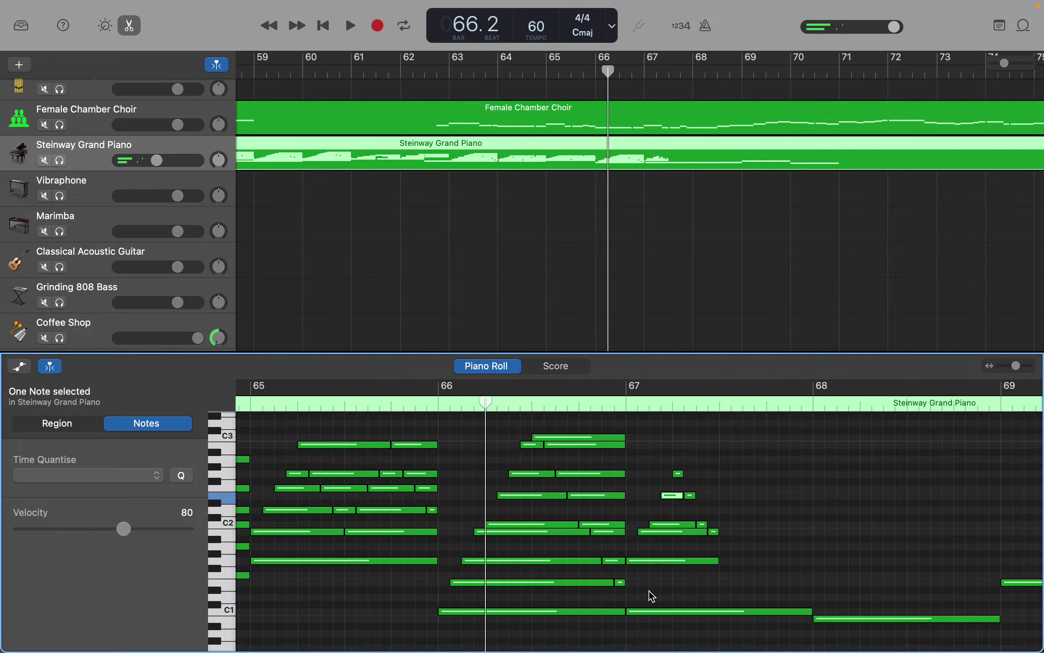
Copy the eight-note arpeggio from the first half of bar 67 into the bar's second half.
drag(643, 587, 715, 461)
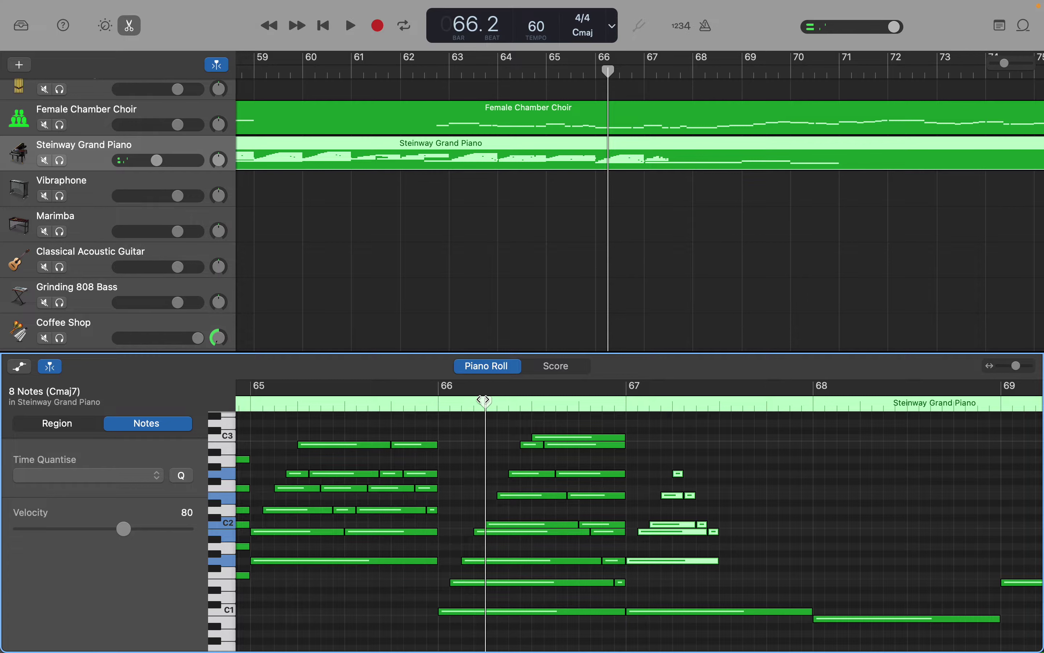
drag(485, 400, 716, 393)
key(super+v)
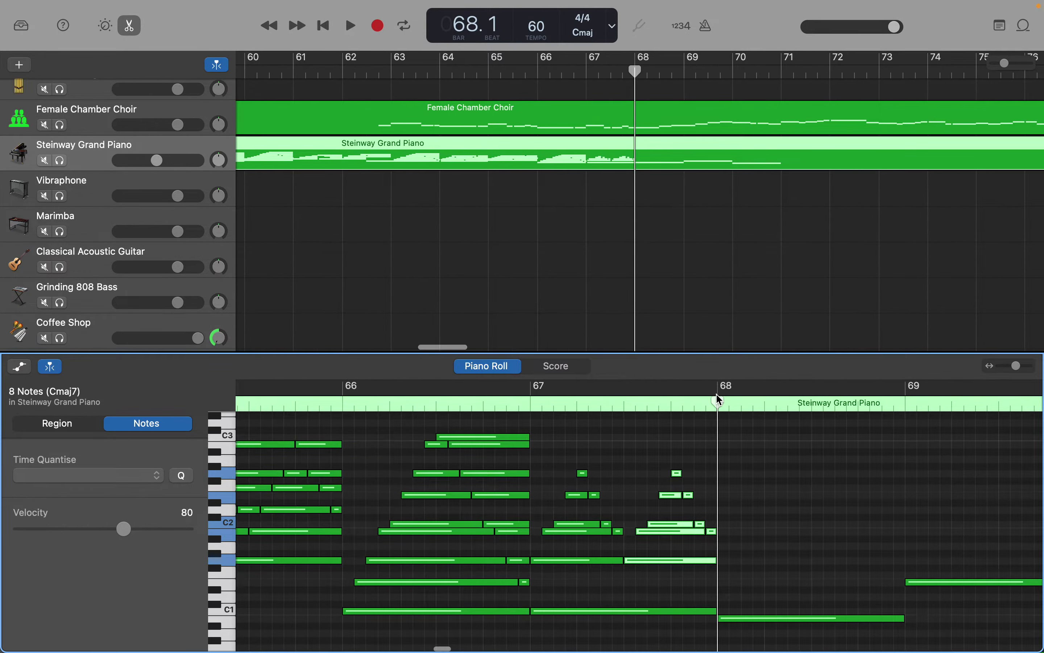
click(642, 475)
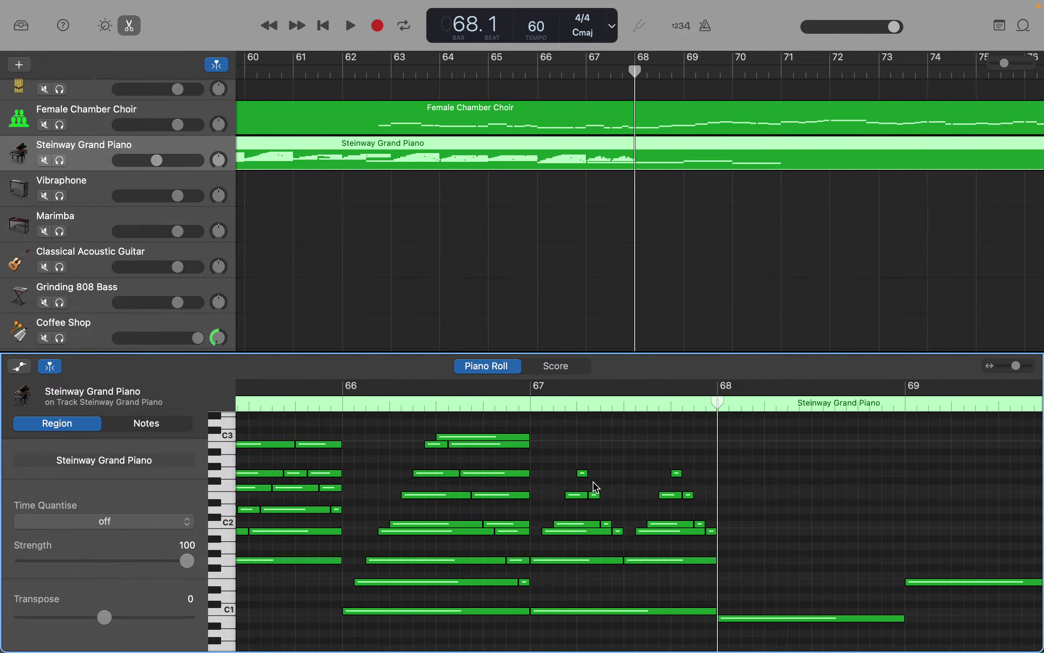
Lengthen the short G2, E2, C2 and B1 notes in bar 67 to meet the next same-pitch note or the bar's end.
drag(587, 474, 656, 501)
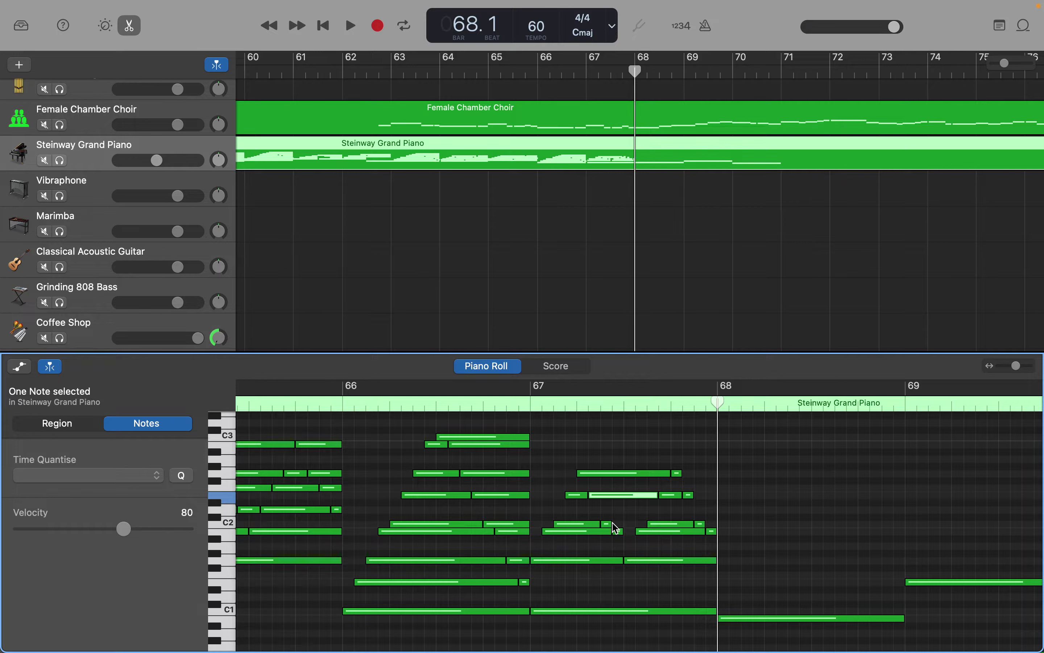
mouse_move(611, 523)
mouse_down()
mouse_move(646, 523)
mouse_move(631, 534)
mouse_up()
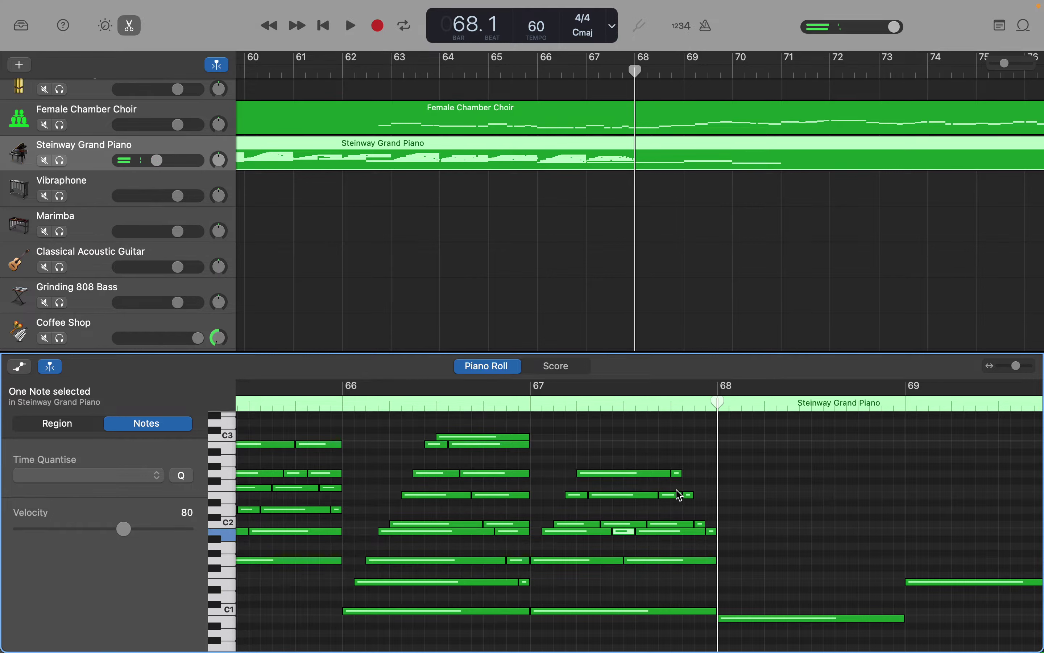
drag(681, 475, 717, 520)
Audition the first Female Chamber Choir note of bar 68.
scroll(750, 526, up, 15)
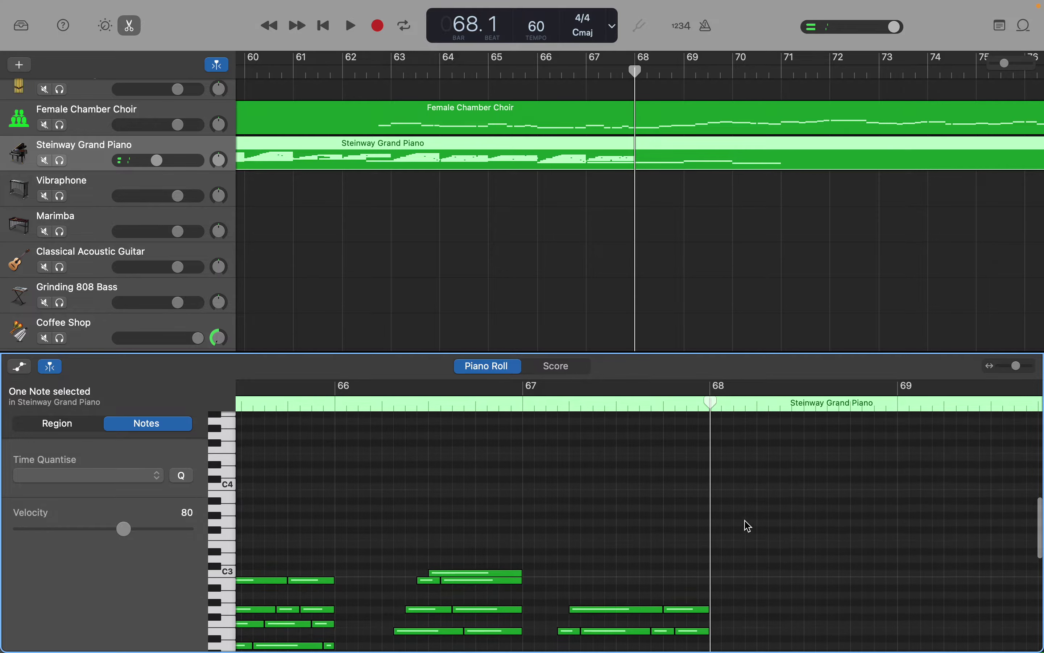
scroll(749, 526, down, 15)
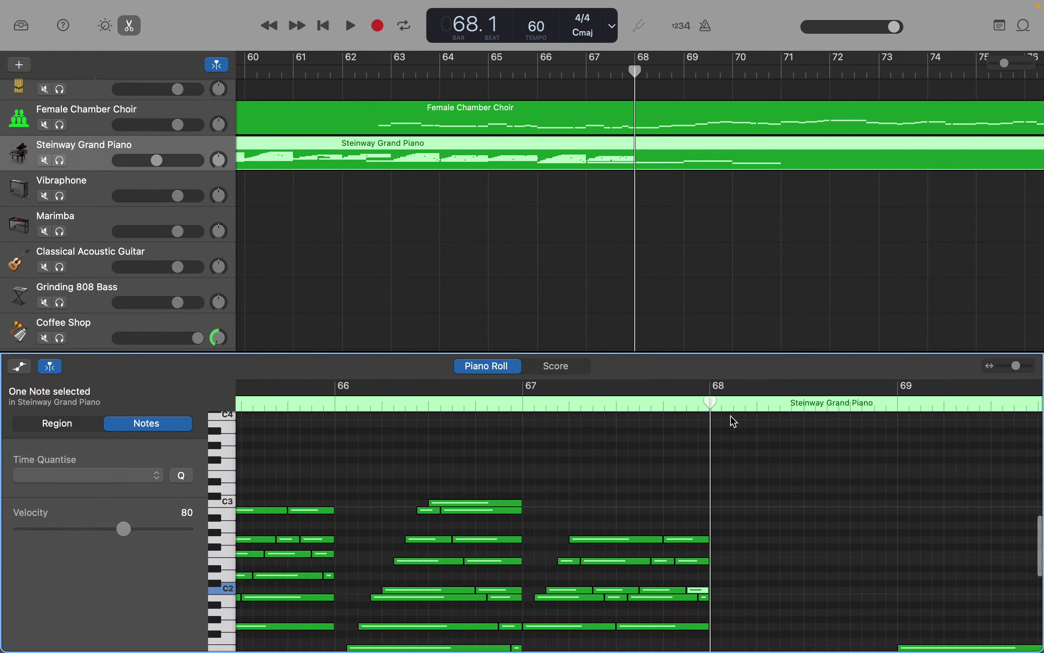
click(719, 135)
click(737, 512)
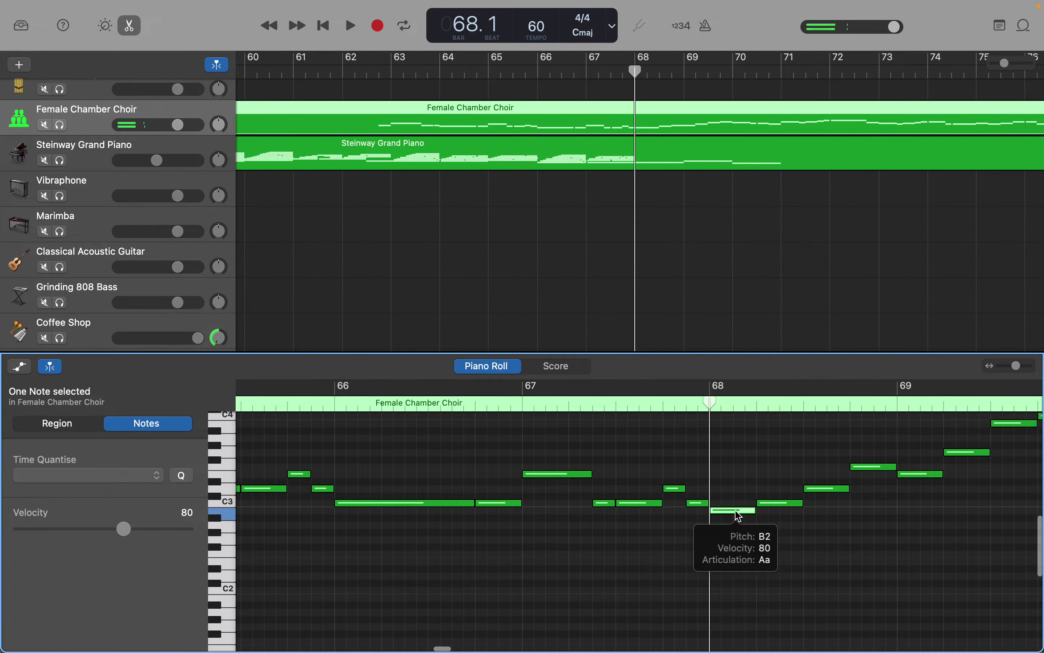
scroll(739, 515, down, 5)
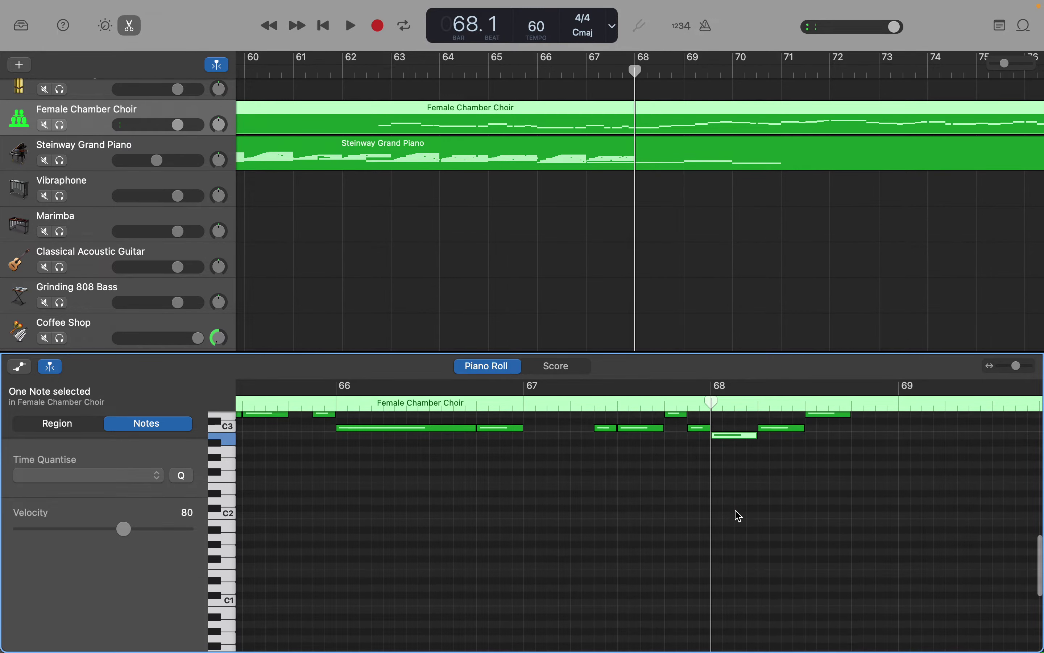
Add a sixteenth-length F2 note at beat 2 of bar 68 in the Steinway Grand Piano region.
click(665, 161)
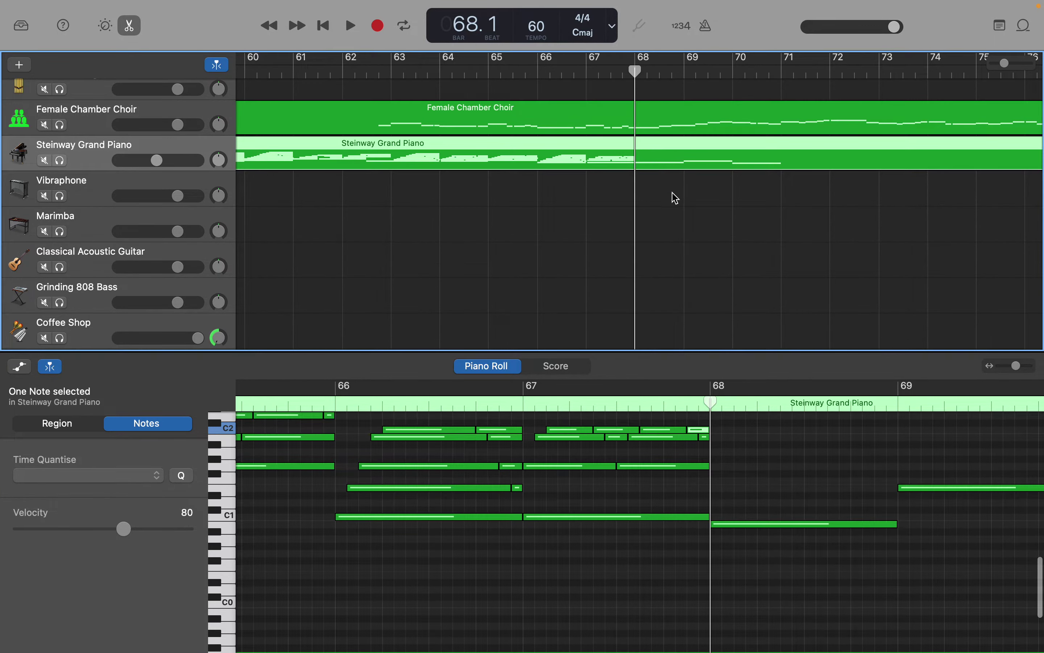
scroll(792, 544, down, 10)
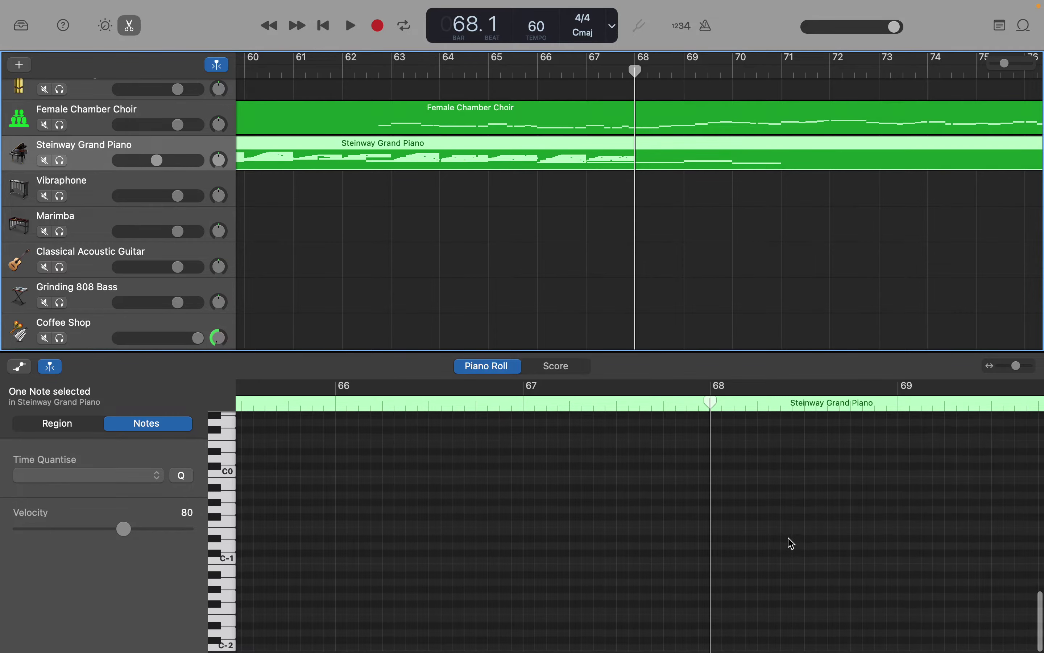
scroll(792, 543, up, 14)
scroll(793, 544, up, 4)
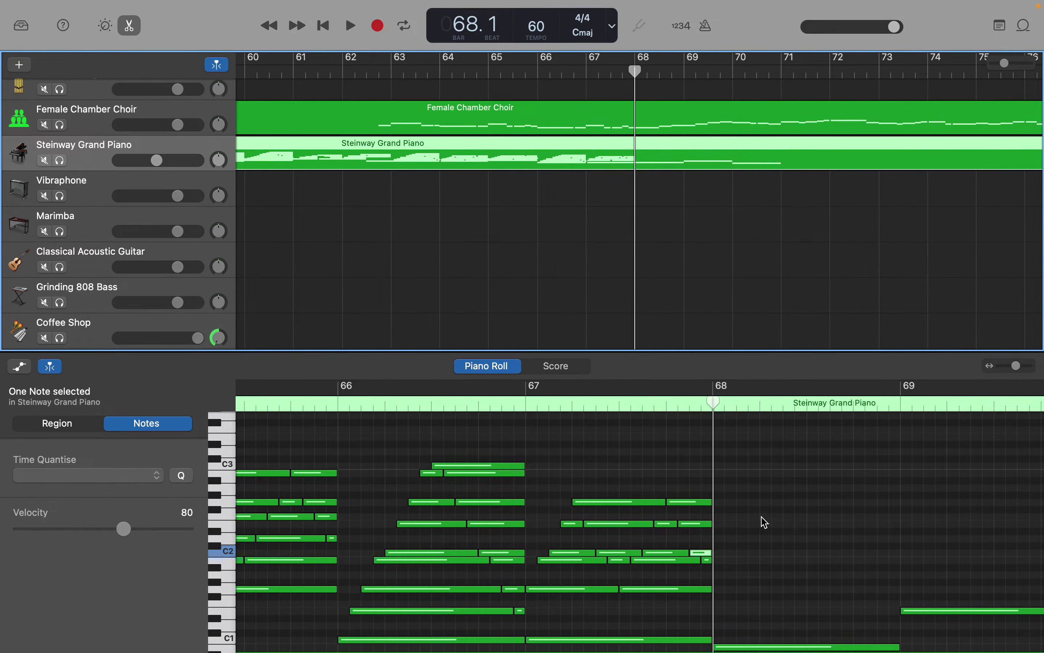
right_click(762, 516)
click(771, 521)
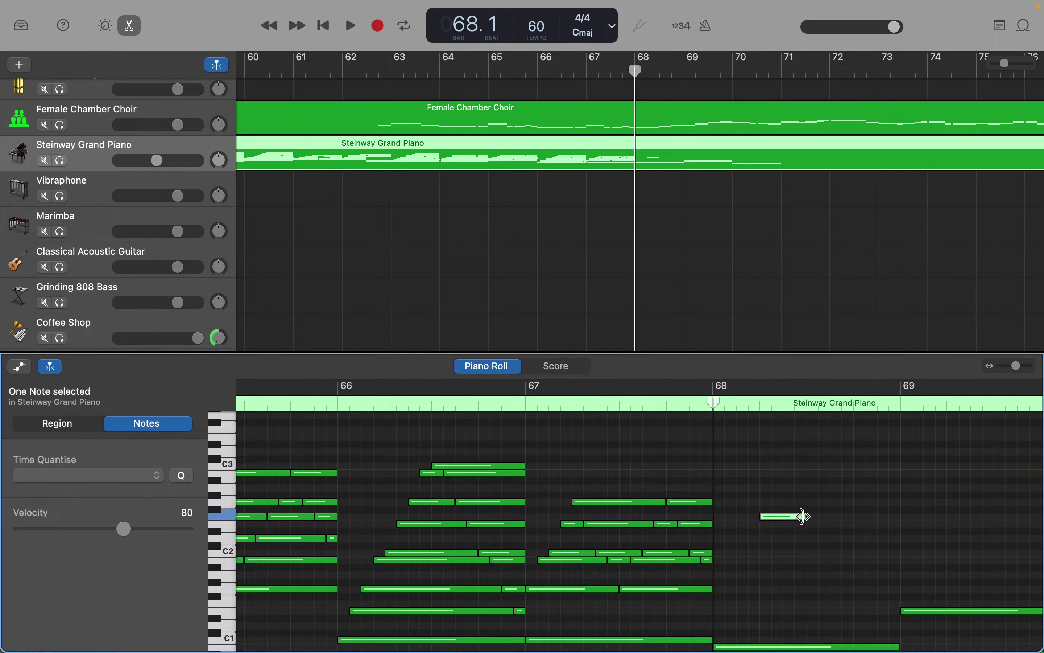
drag(804, 516, 777, 527)
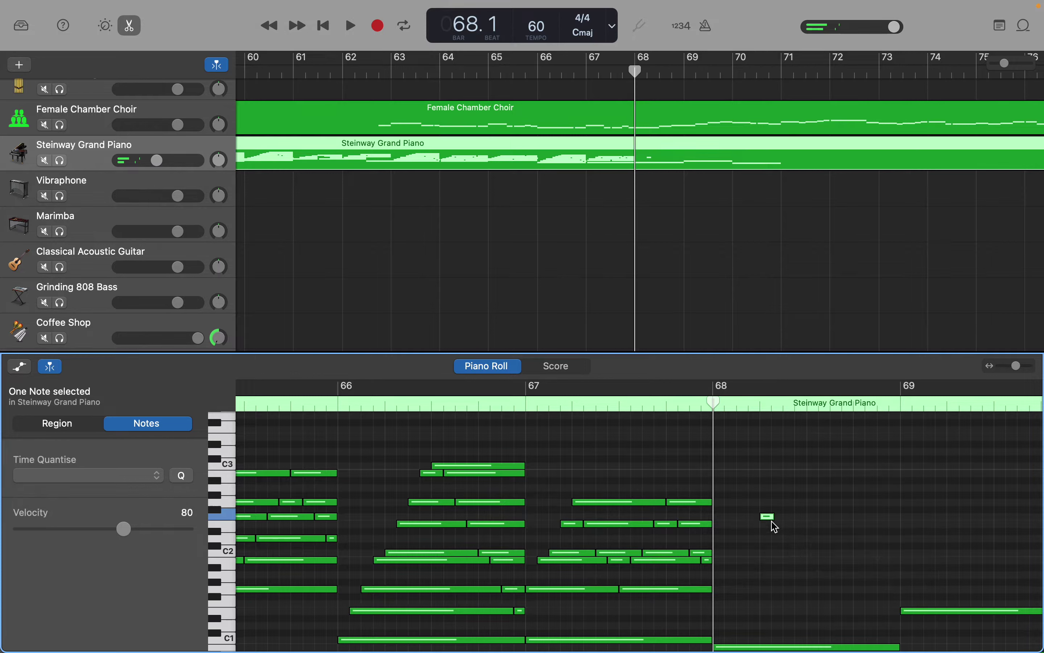
Add a D2 note directly after the F2 in bar 68, at 68.2.2, and trim both notes to sixteenth length.
right_click(782, 542)
click(789, 544)
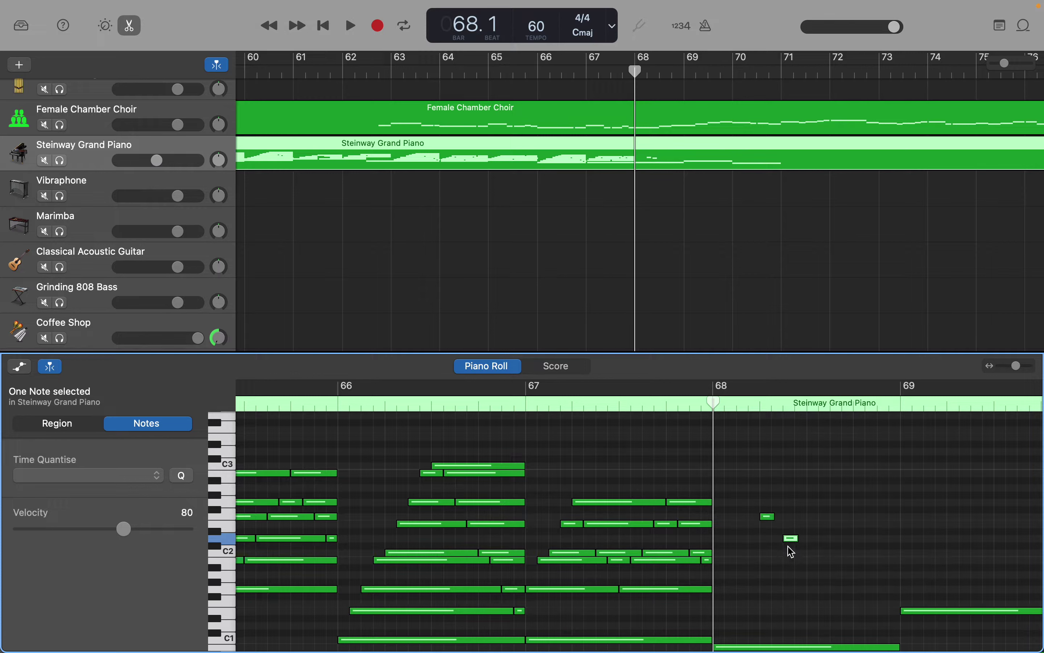
drag(792, 538, 773, 519)
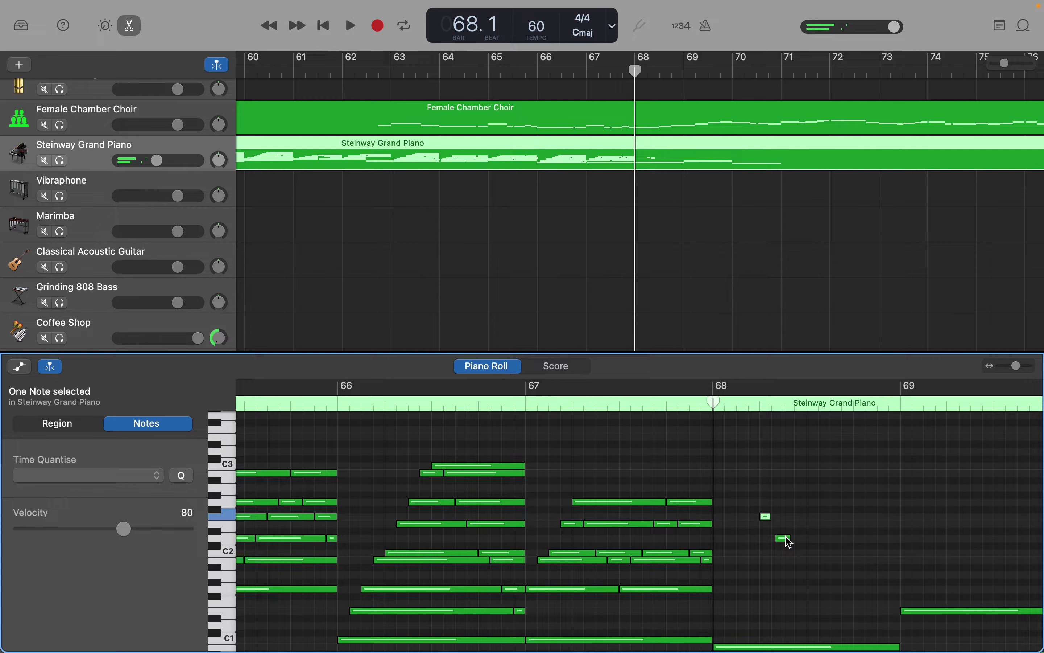
click(788, 541)
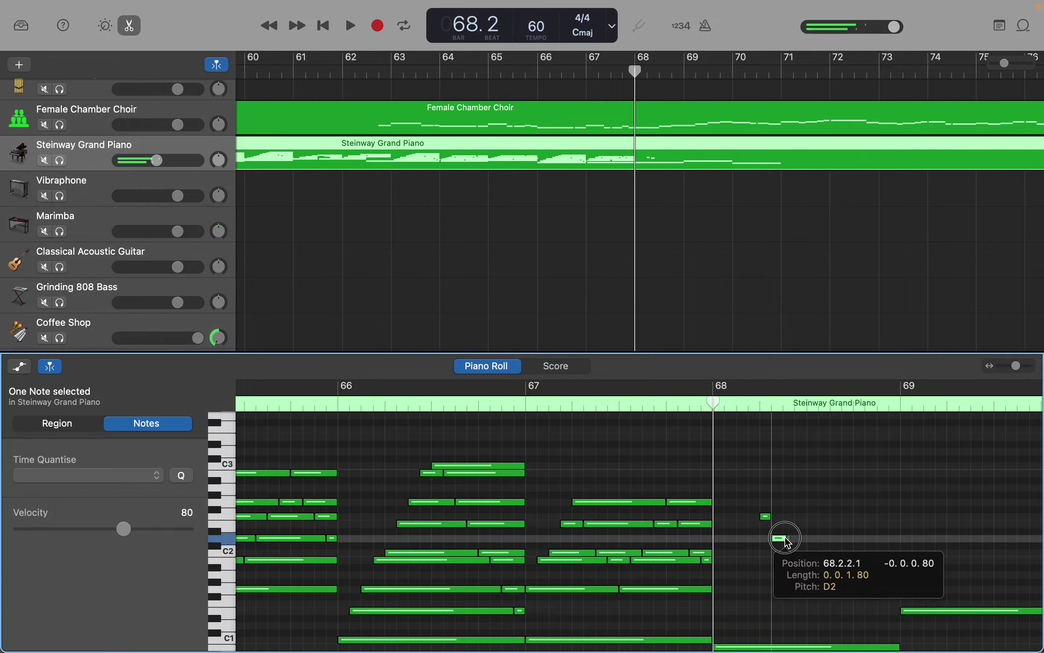
click(787, 541)
drag(786, 541, 786, 540)
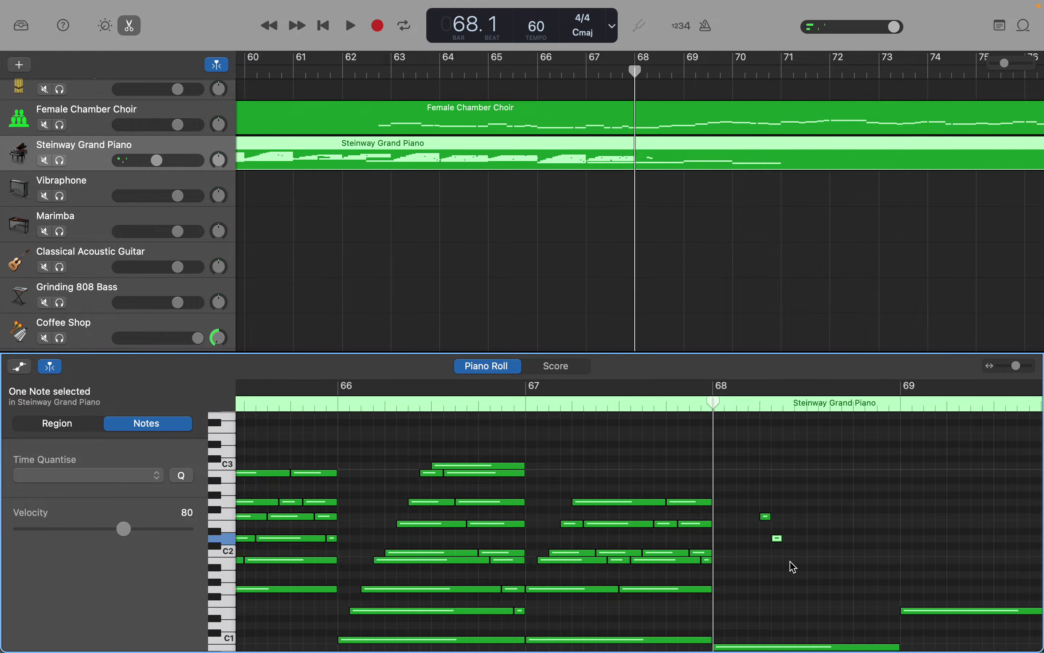
Continue the descending figure in bar 68 with consecutive sixteenth-length B1 and A1 notes after the D2.
right_click(790, 561)
click(797, 564)
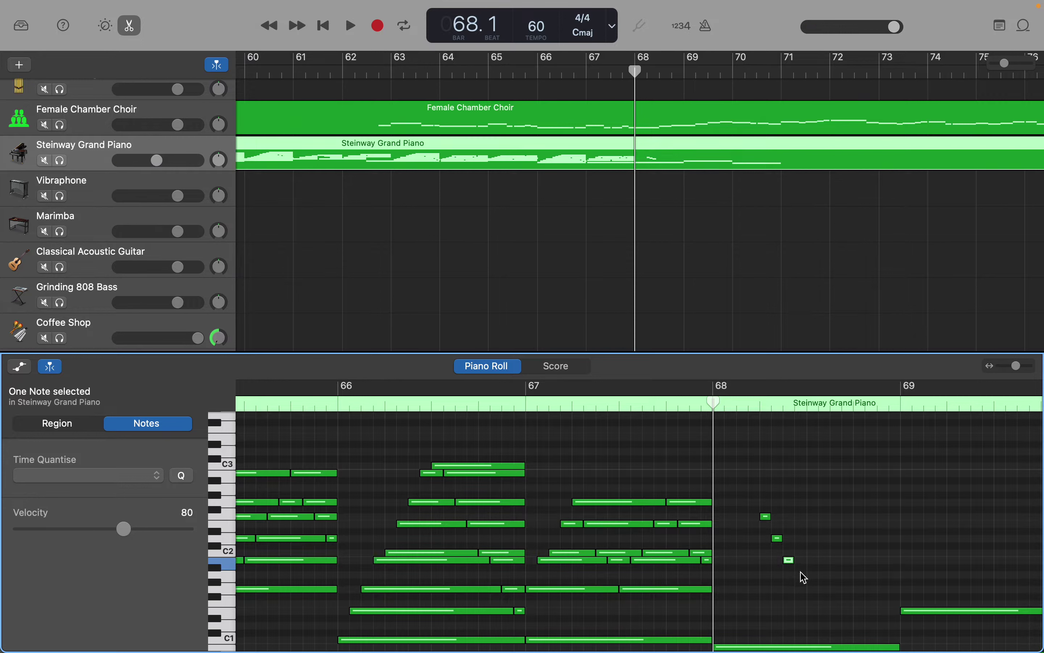
right_click(800, 572)
click(809, 576)
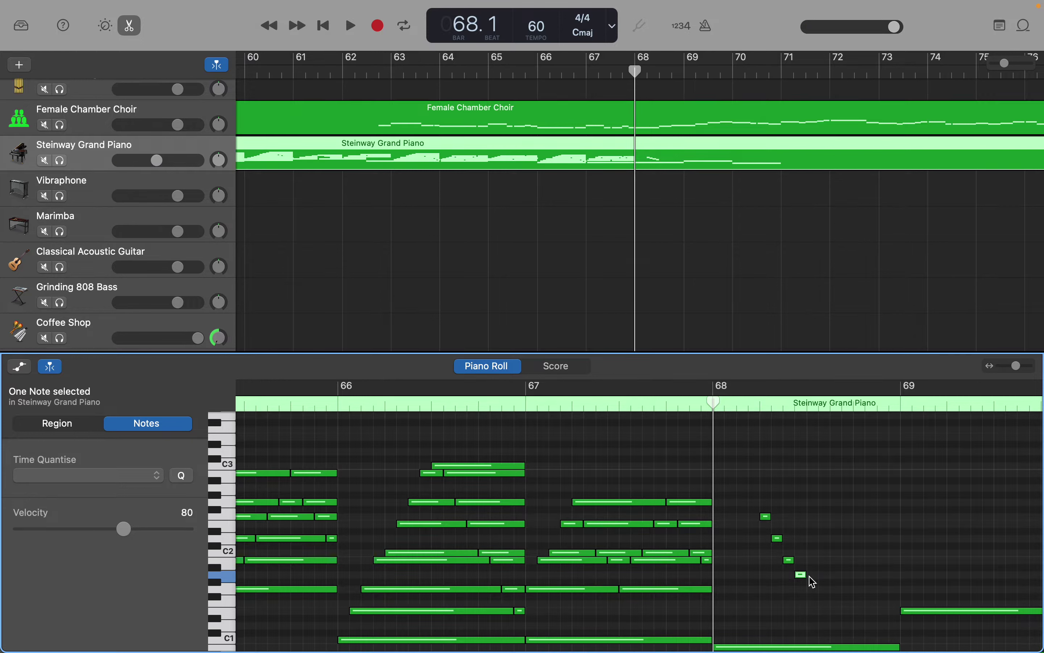
Add sixteenth-length D2, B1 and A1 notes before the F2 in bar 68, forming a rise from A1 up to F2.
right_click(756, 537)
click(761, 544)
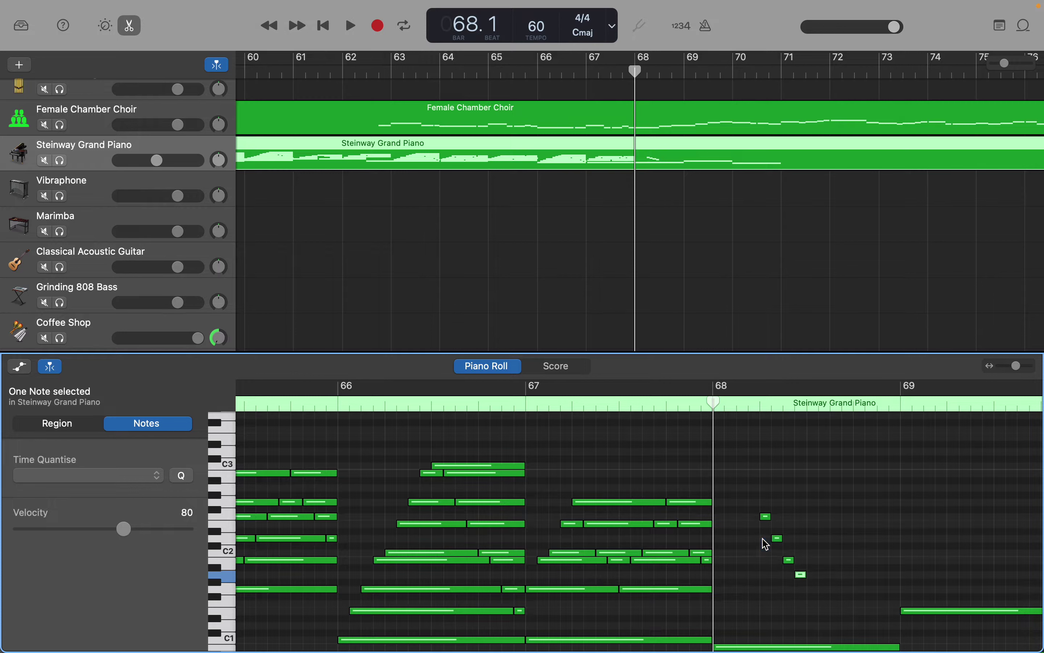
right_click(749, 566)
click(754, 572)
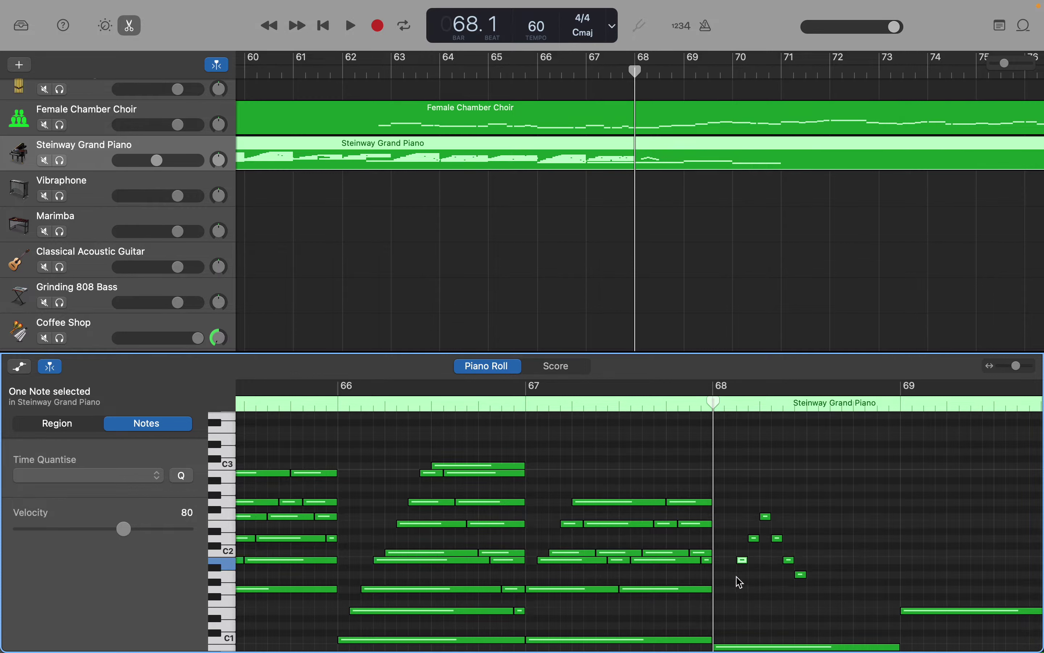
right_click(730, 574)
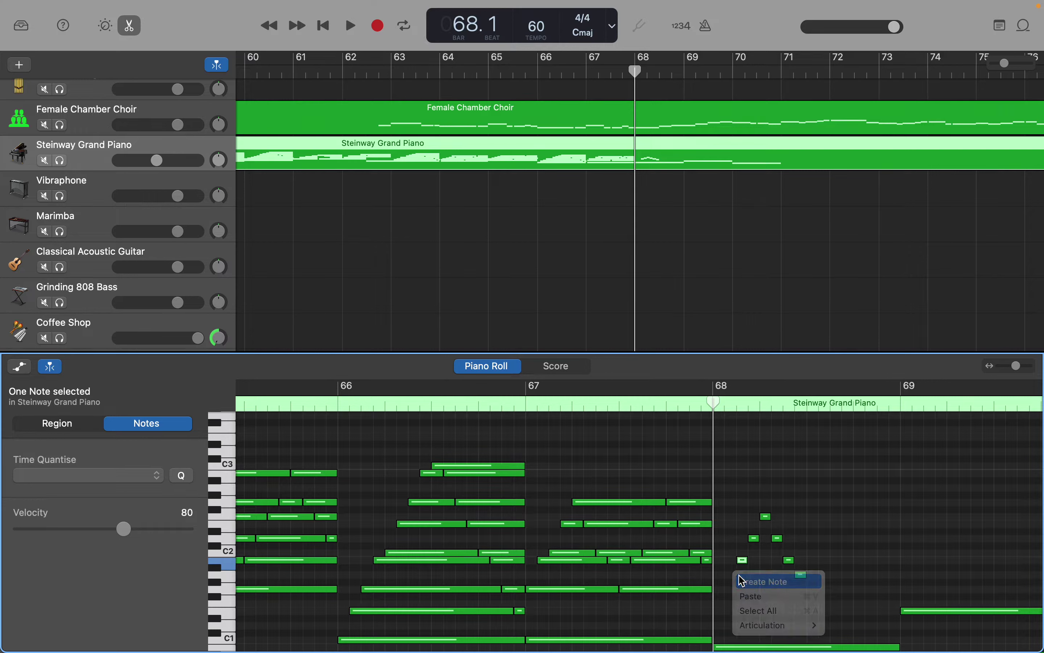
click(742, 580)
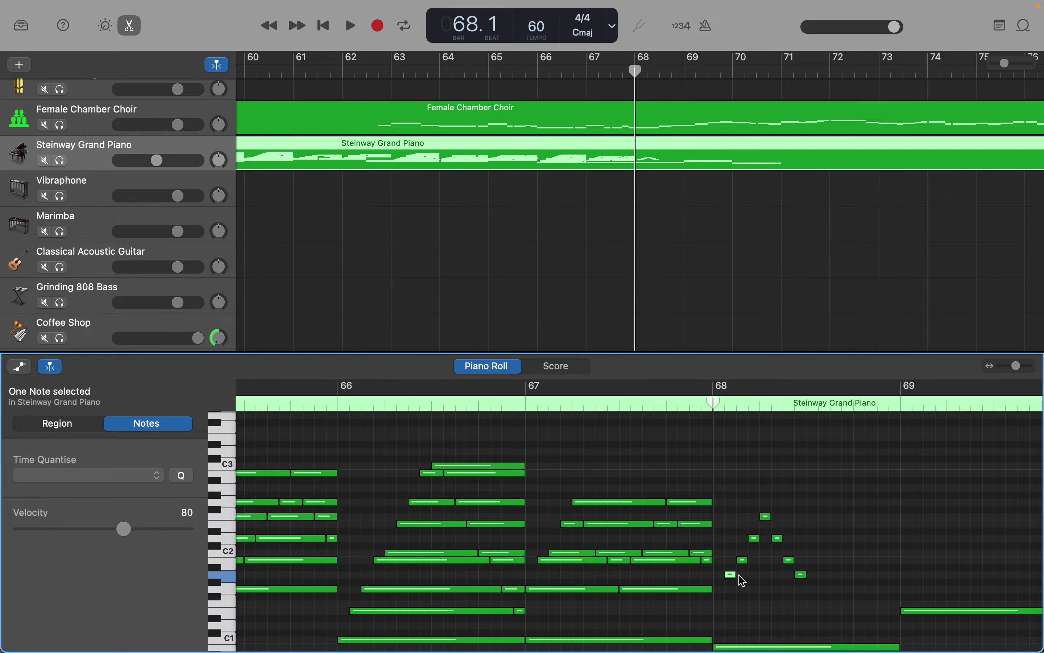
Add a half-bar F1 at the start of bar 68 and lengthen the rising A1, B1 and D2 to meet their repeats.
right_click(720, 601)
click(731, 597)
drag(721, 603, 810, 604)
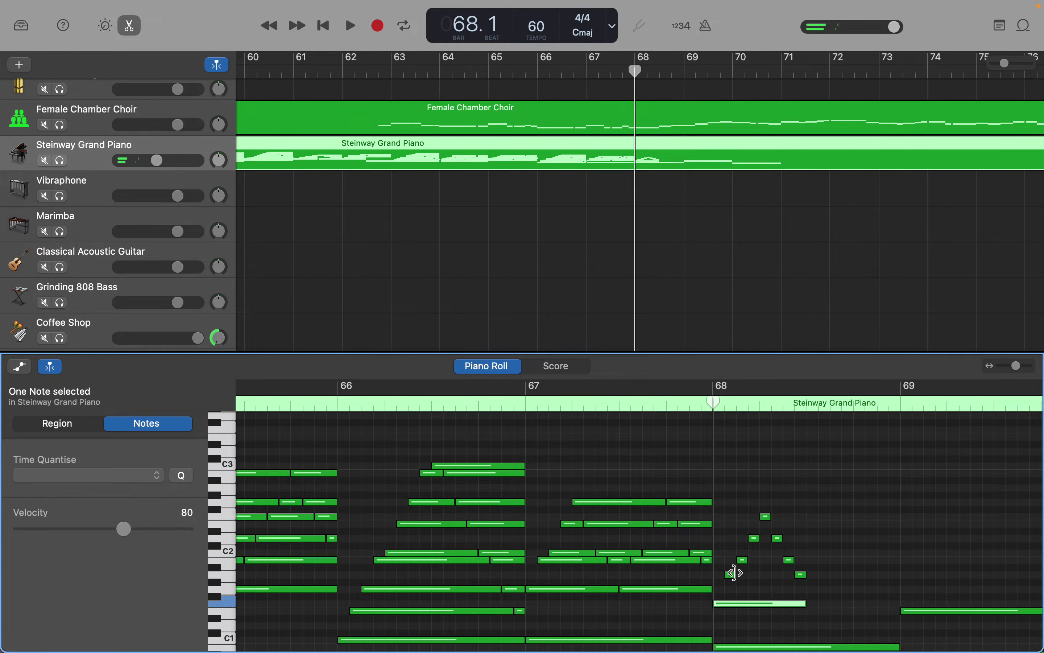
drag(735, 573, 762, 537)
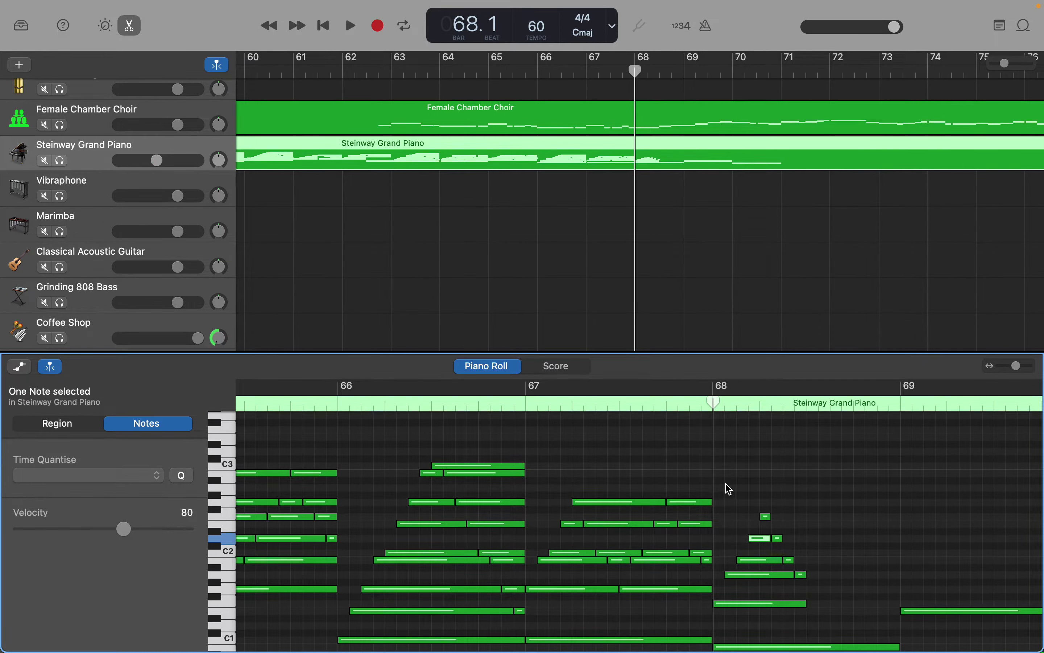
Copy the eight-note arpeggio from the first half of bar 68 into the bar's second half.
drag(729, 487, 816, 611)
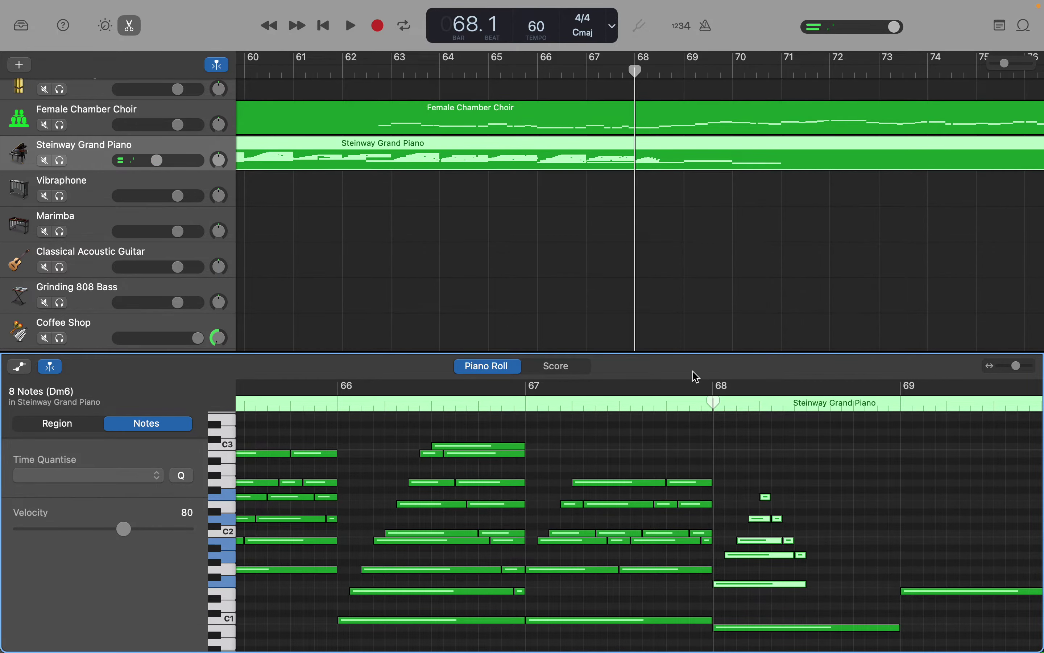
drag(715, 402, 806, 401)
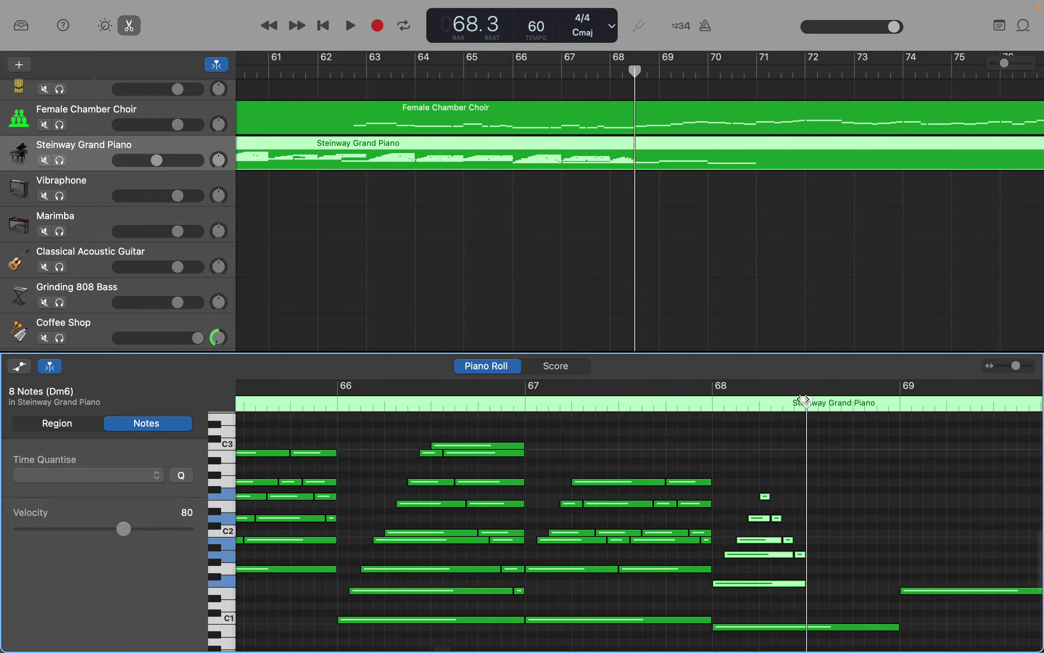
key(Right)
click(694, 502)
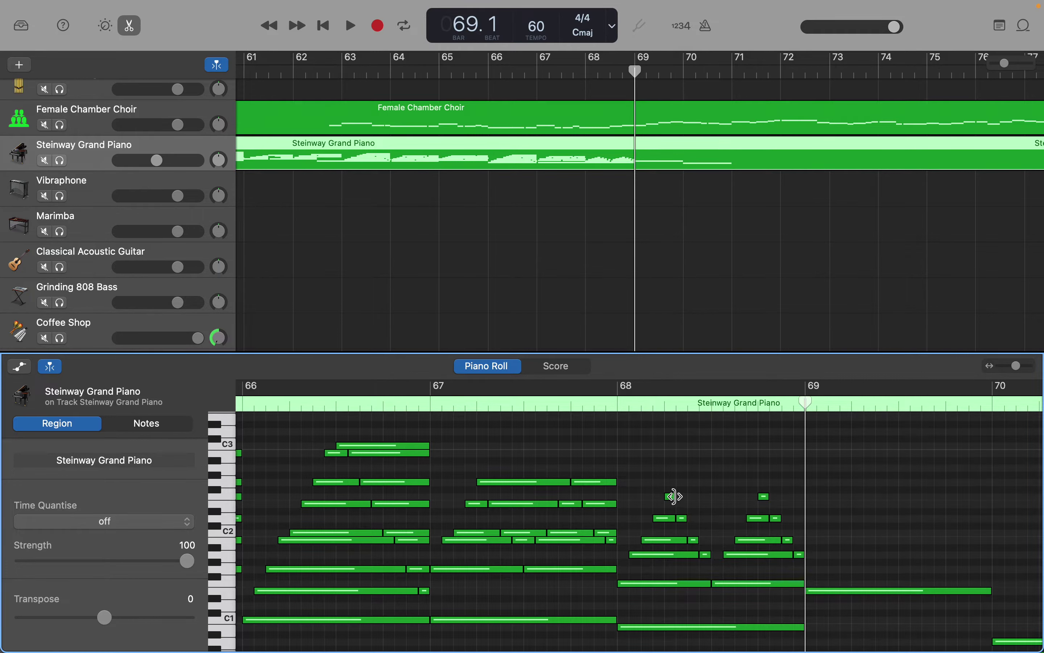
Lengthen the first F2 in bar 68 to meet the second F2, and compare the piano part with the Female Chamber Choir melody.
drag(673, 497, 757, 497)
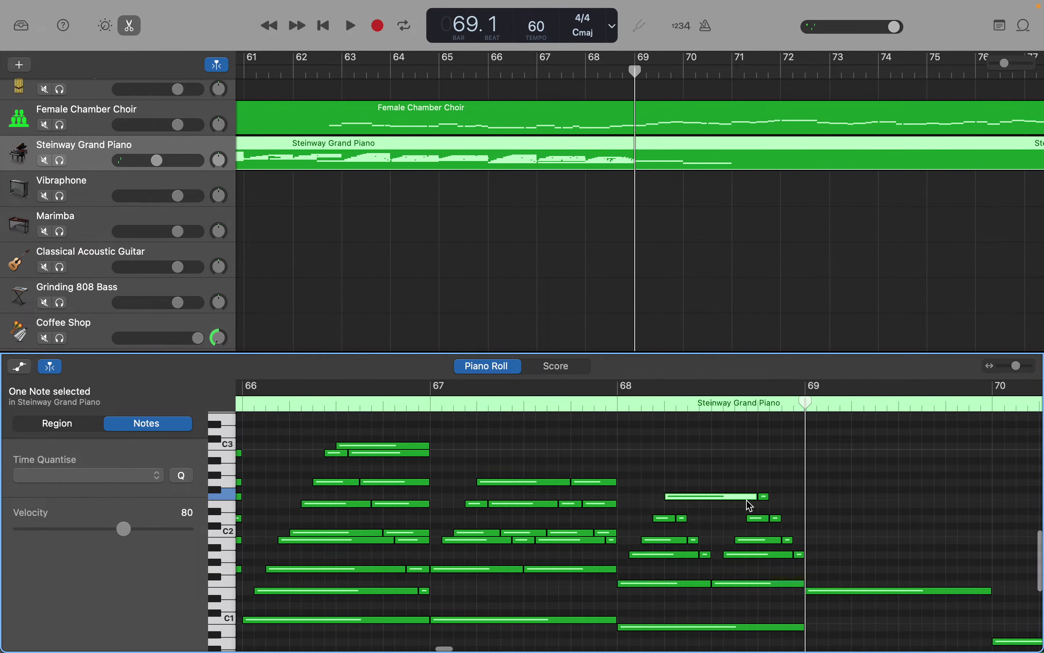
scroll(749, 501, up, 5)
scroll(750, 504, up, 2)
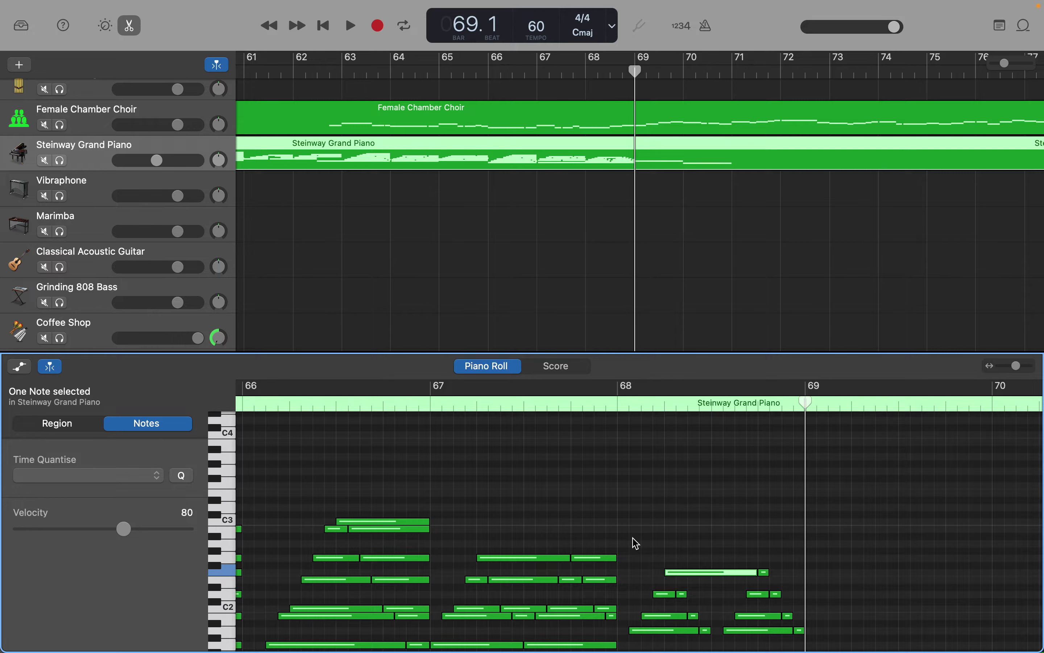
scroll(637, 544, down, 3)
scroll(637, 543, down, 1)
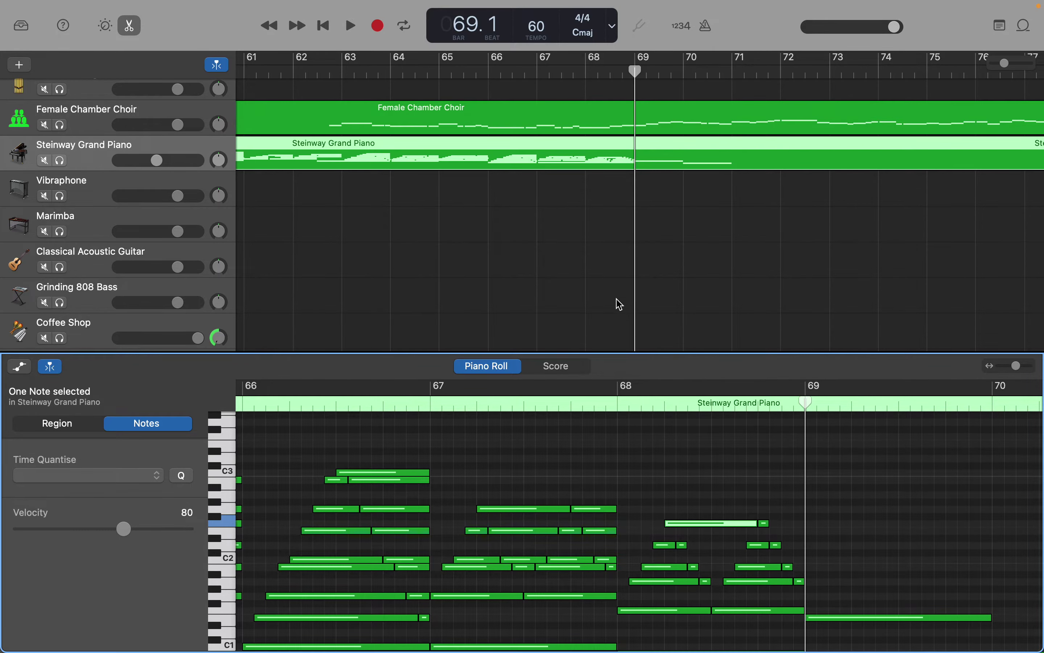
click(599, 132)
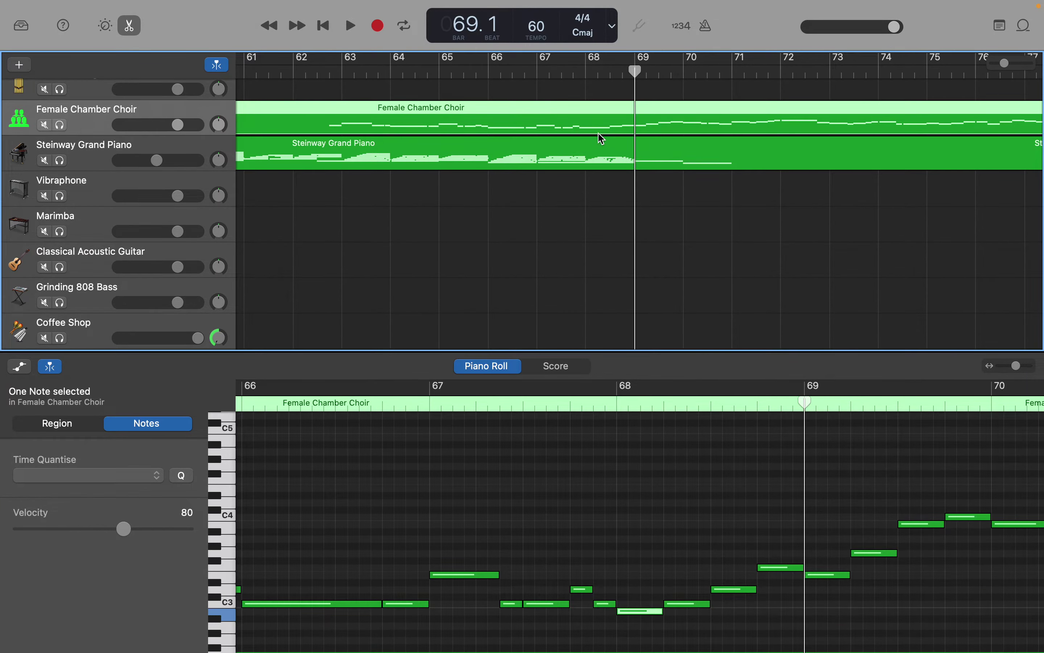
scroll(667, 546, down, 5)
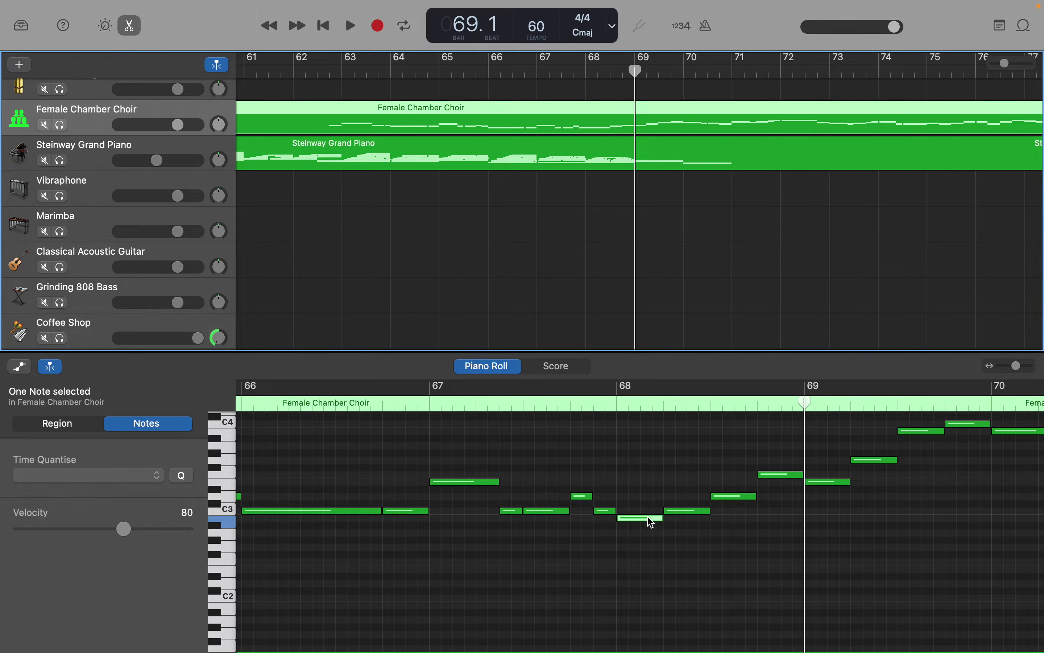
click(628, 161)
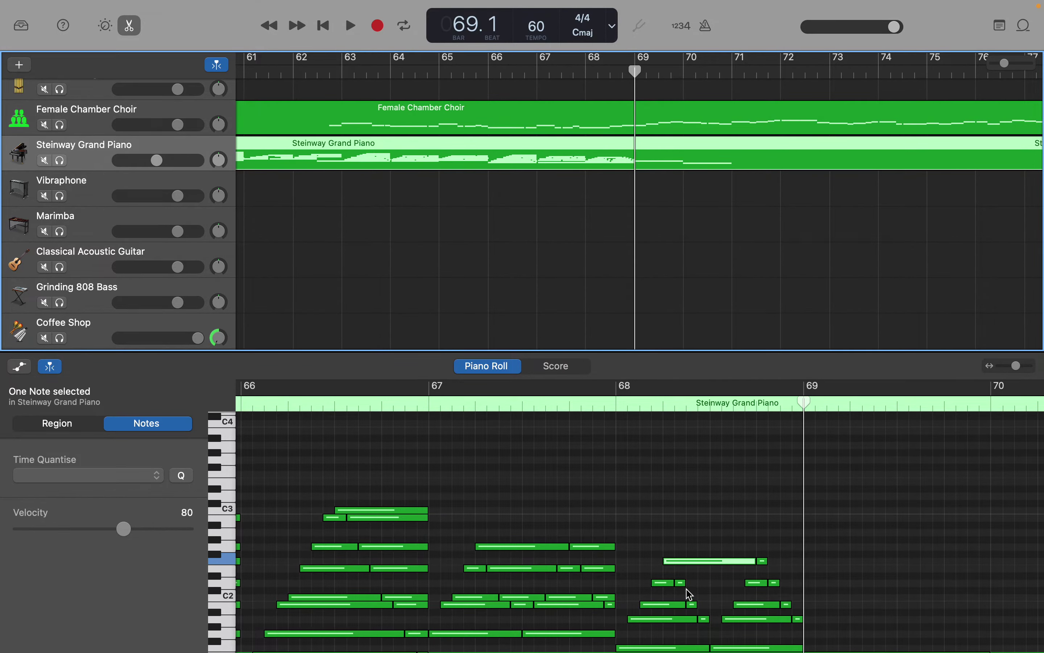
Lengthen the remaining short D2, B1 and A1 notes mid-bar 68 to their next repeats, and the last F2, D2 and B1 to the bar's end.
drag(686, 585, 743, 587)
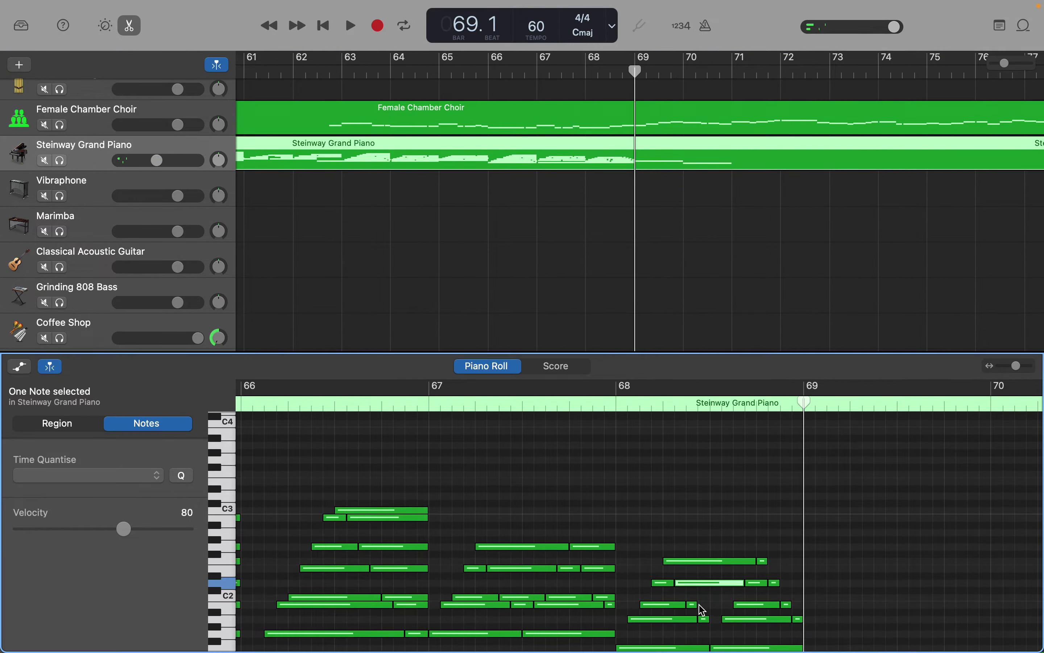
drag(699, 605, 725, 616)
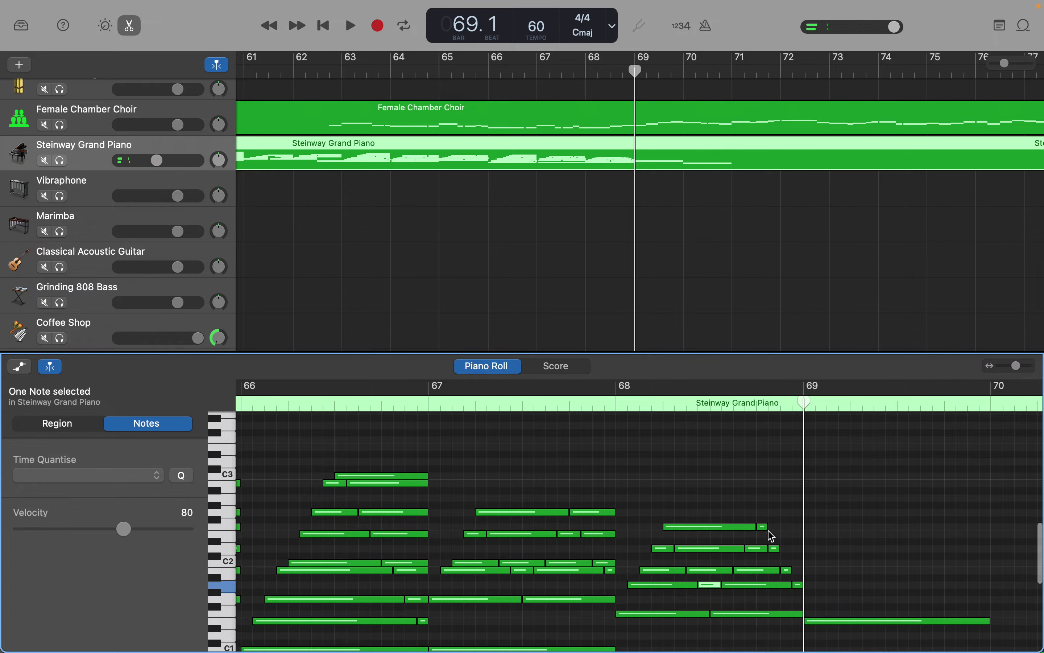
drag(765, 527, 803, 550)
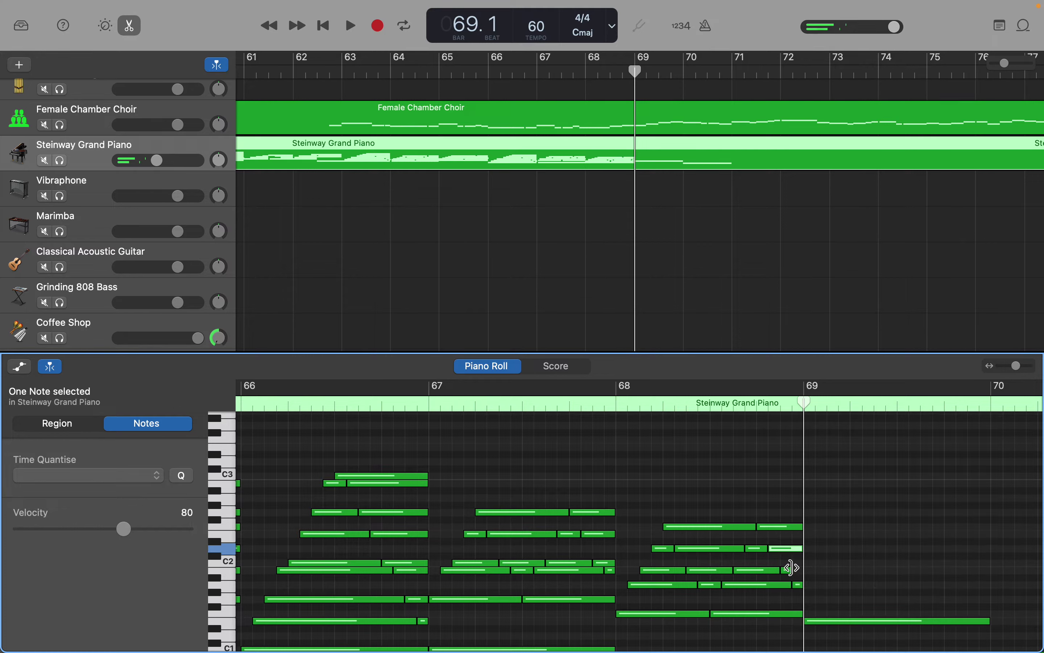
drag(790, 570, 801, 569)
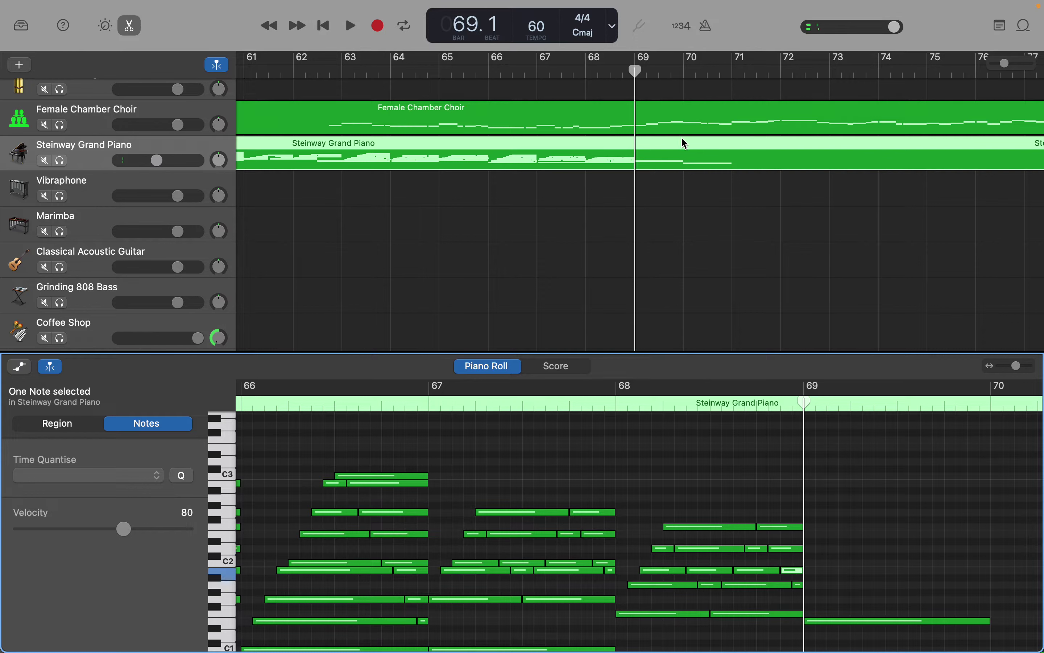
Audition the first Female Chamber Choir note of bar 69.
scroll(839, 290, up, 1)
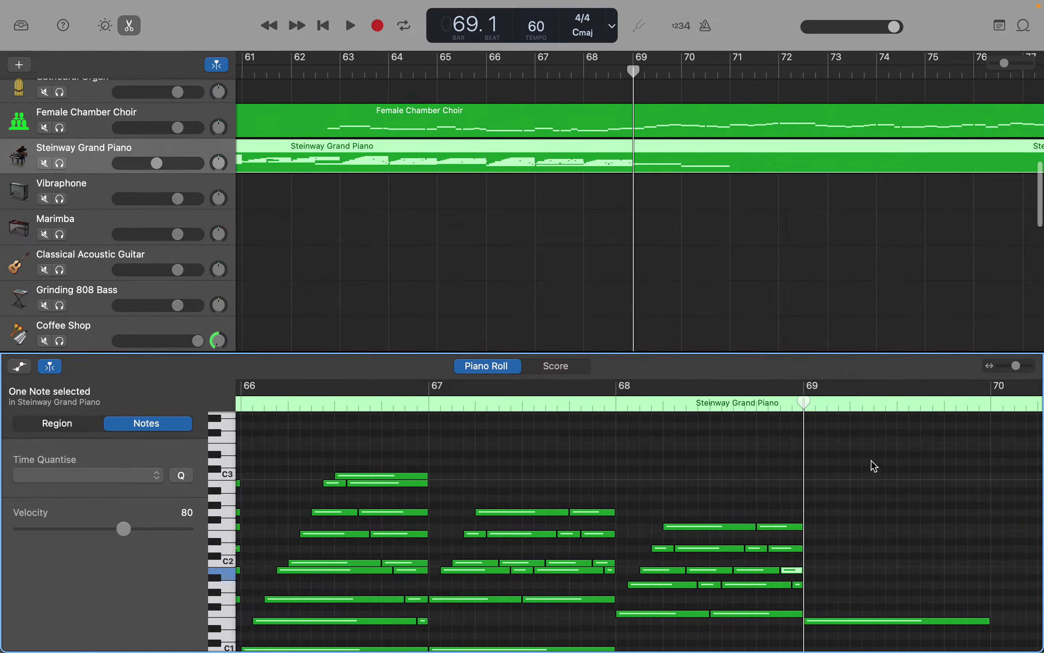
scroll(872, 471, right, 4)
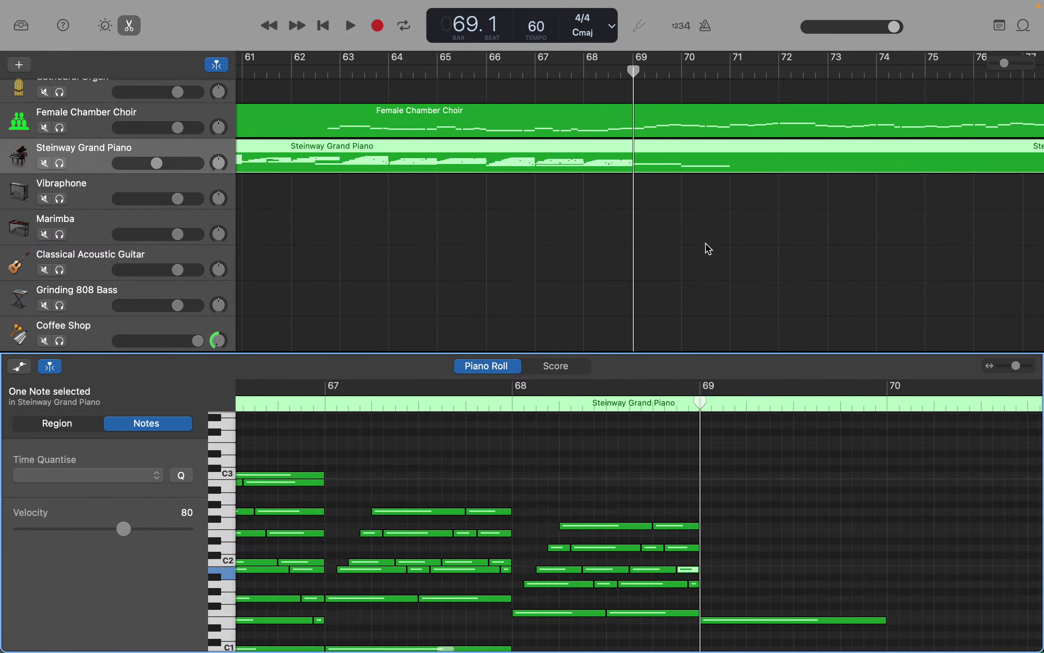
click(669, 135)
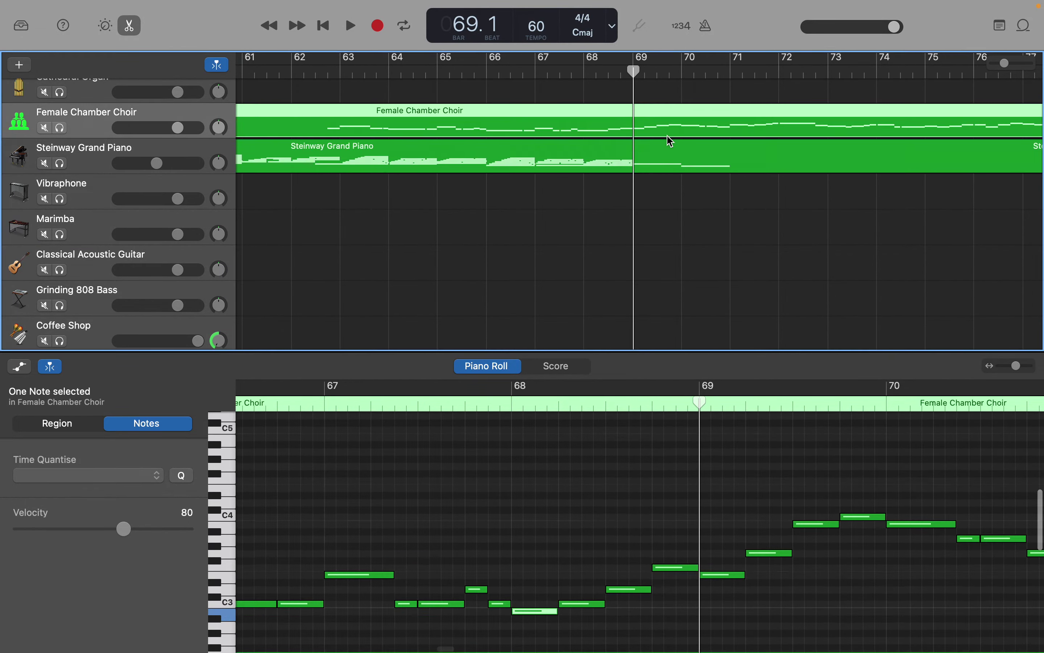
click(731, 575)
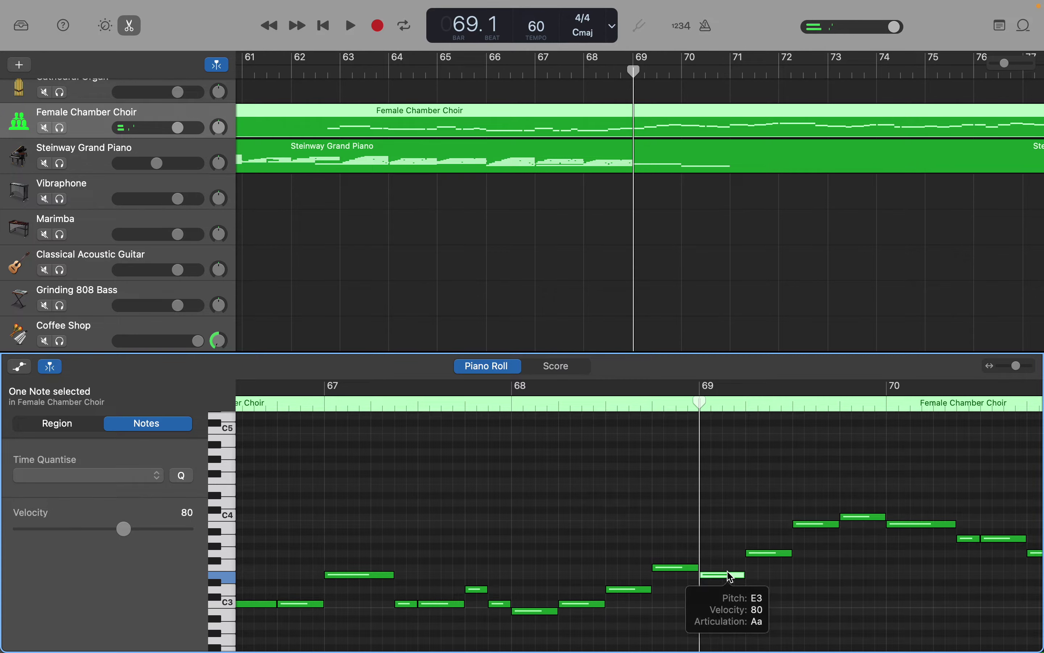
Add a sixteenth-length B2 note at beat 3 of bar 69 in the Steinway Grand Piano region.
click(661, 163)
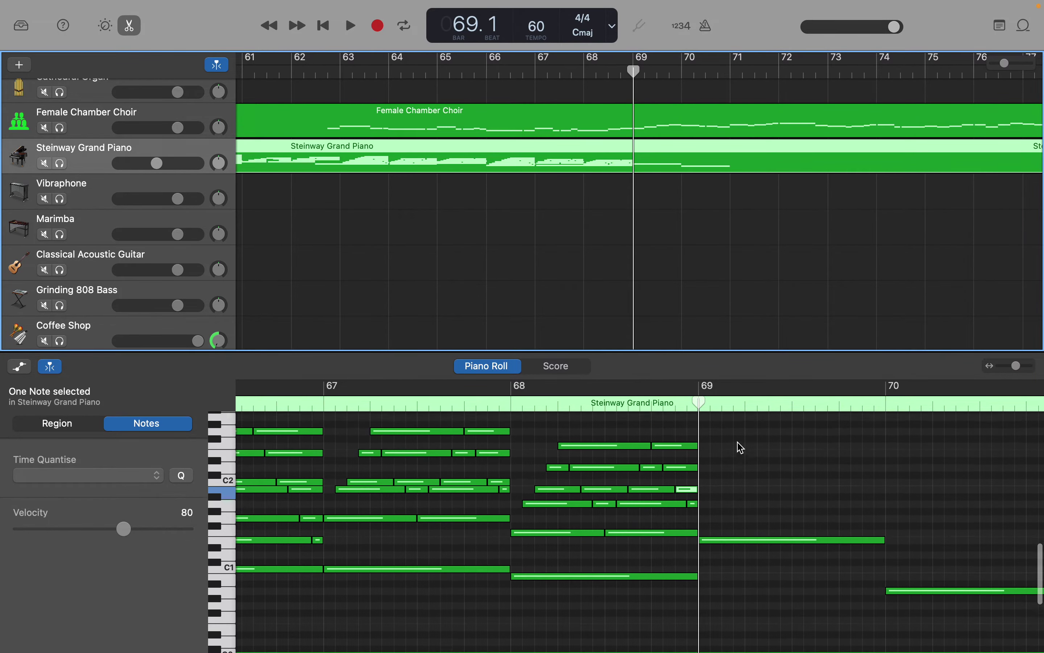
scroll(742, 448, up, 3)
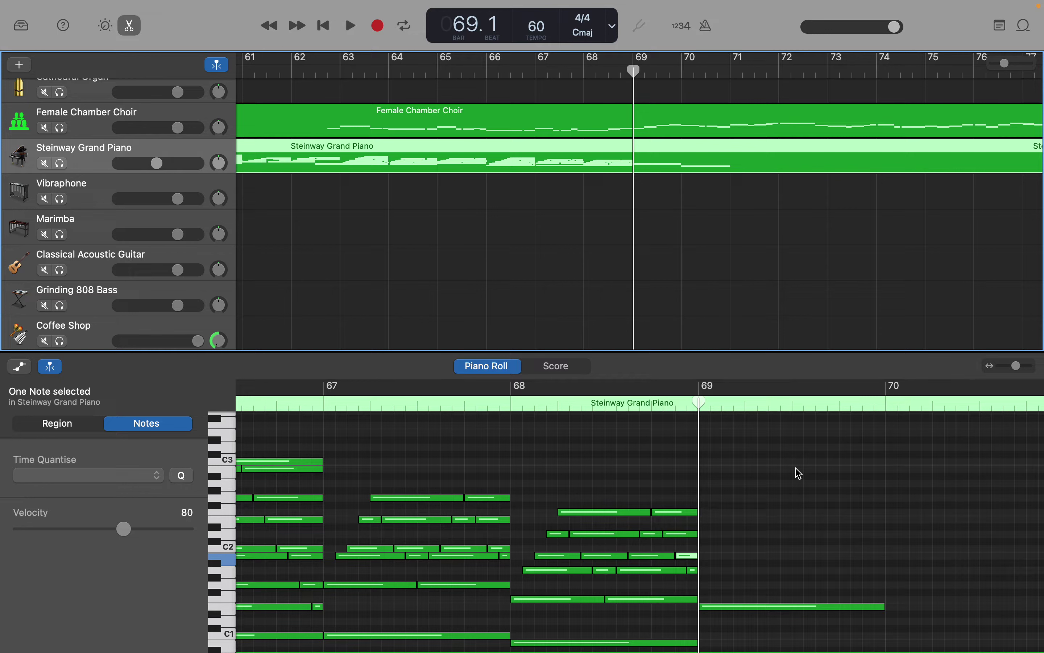
right_click(796, 469)
click(811, 475)
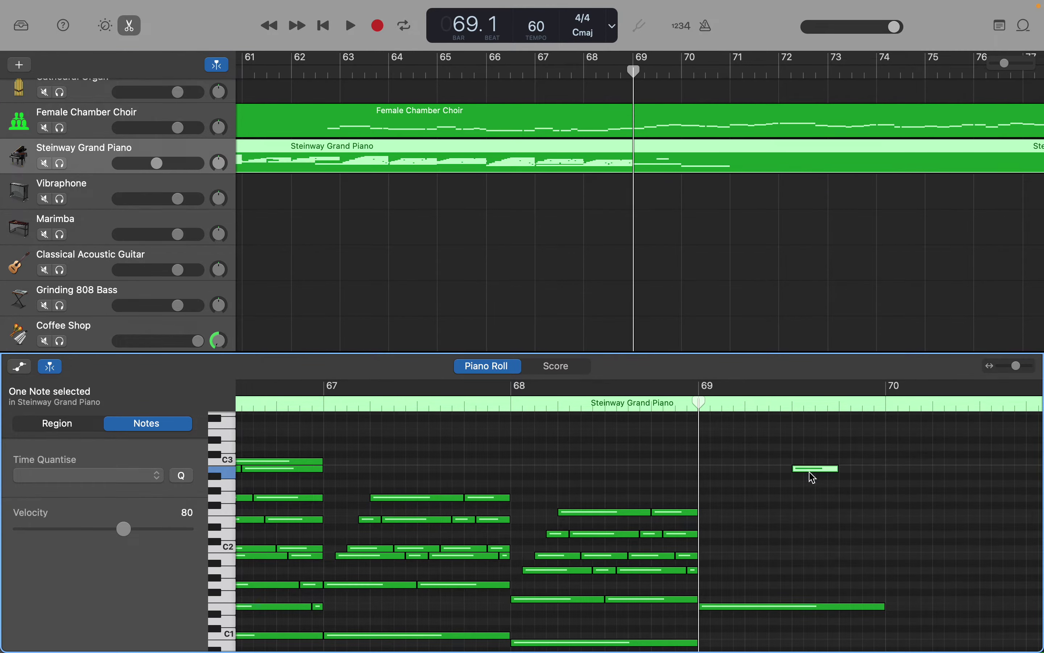
drag(836, 469, 804, 474)
Add sixteenth-length G2, E2 and D2 notes descending one after another from the B2 at beat 3 of bar 69.
right_click(811, 496)
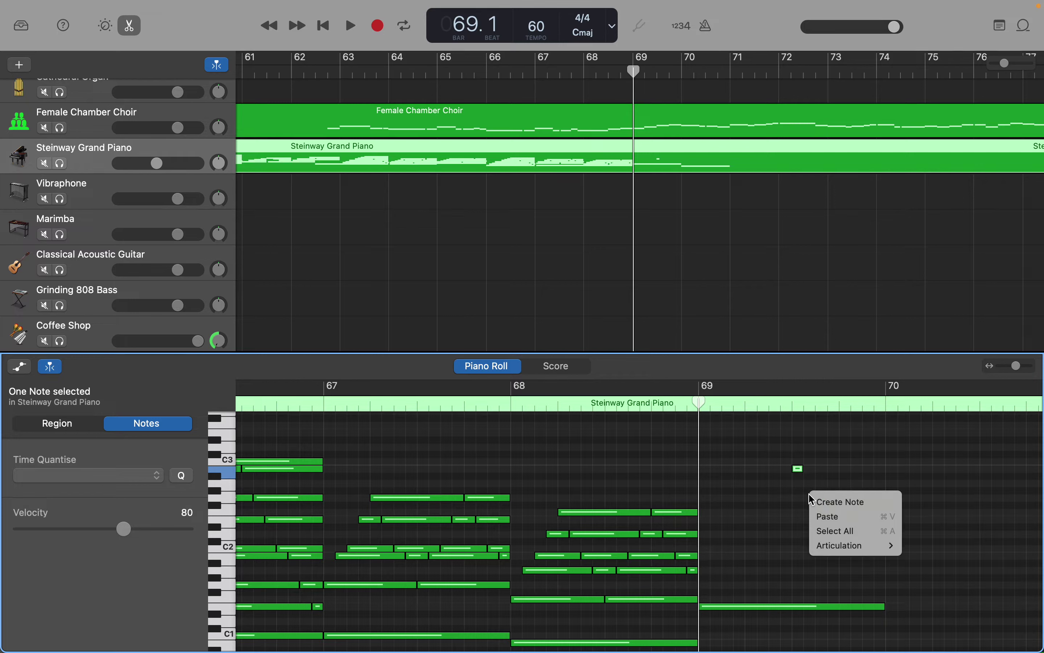
click(821, 498)
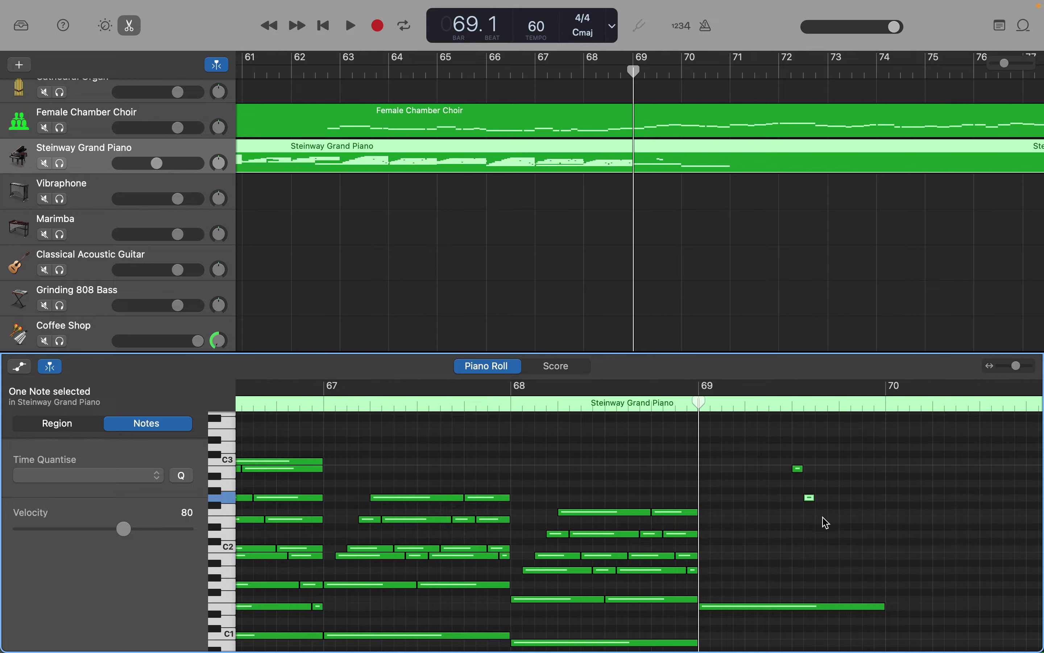
right_click(826, 526)
click(834, 528)
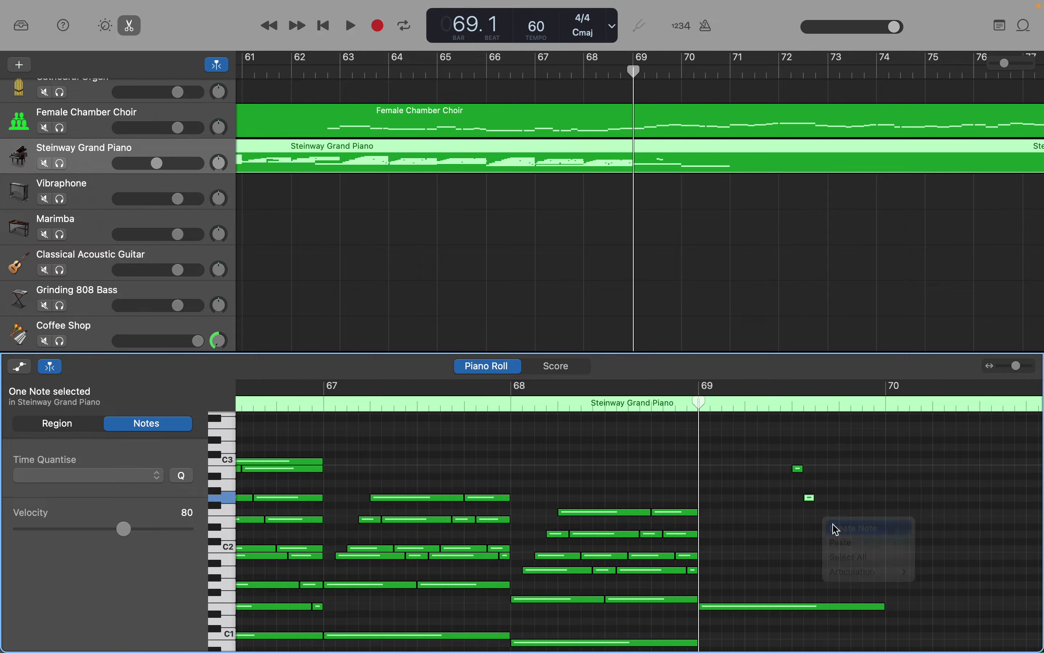
right_click(834, 538)
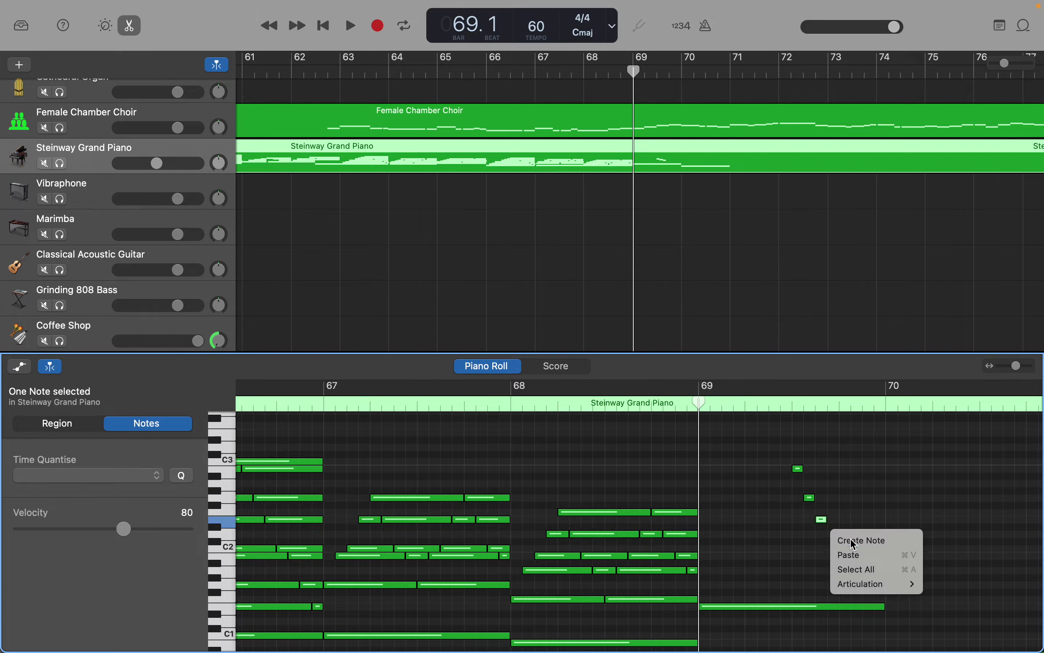
click(844, 540)
Try a copy of the four-note descending figure at beat 4 of bar 69, transposed down an octave, and delete it.
drag(790, 456, 842, 546)
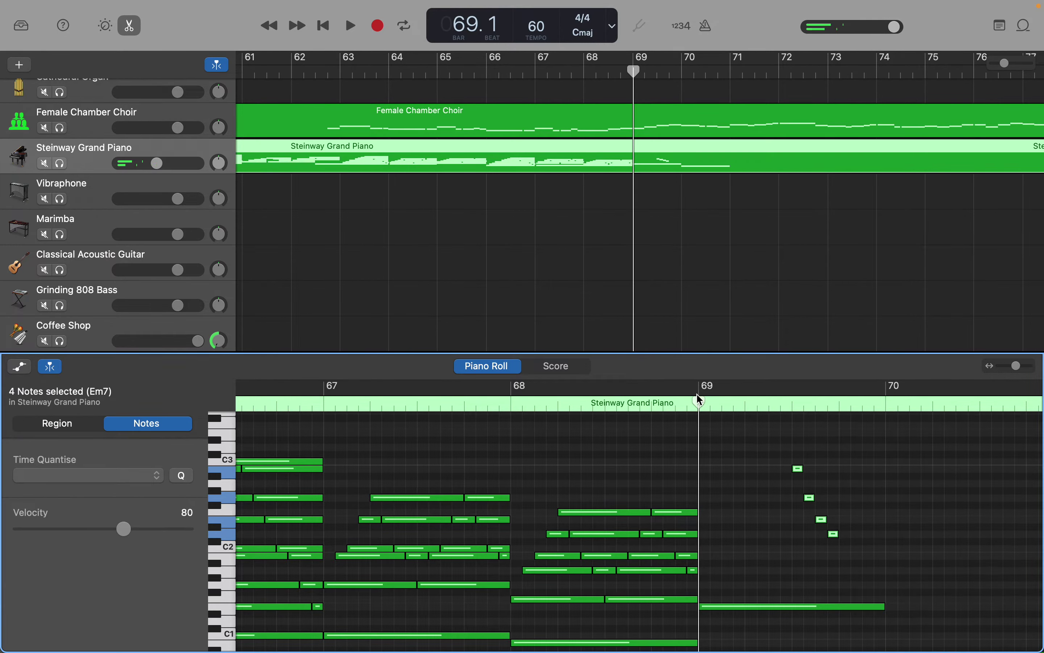
drag(697, 394, 837, 397)
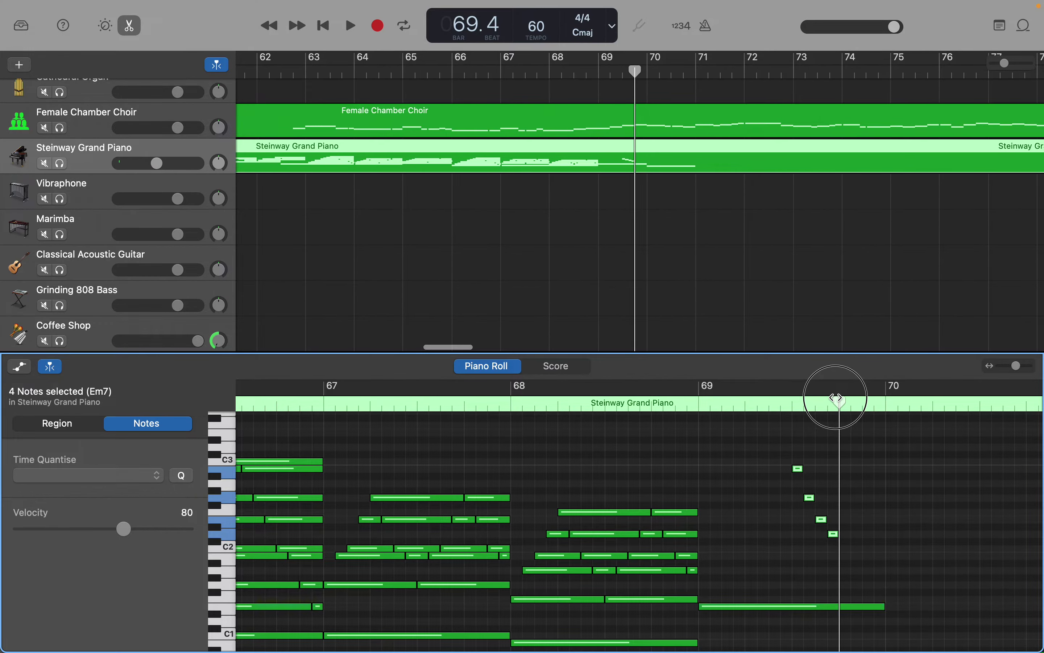
key(super+v)
key(period)
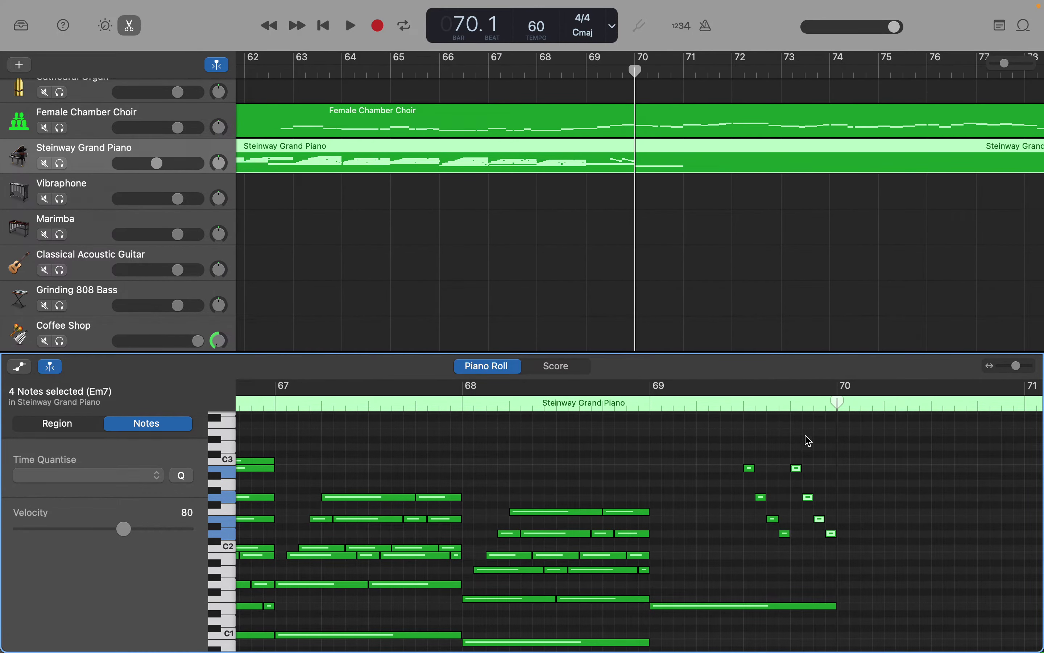
drag(801, 475, 803, 547)
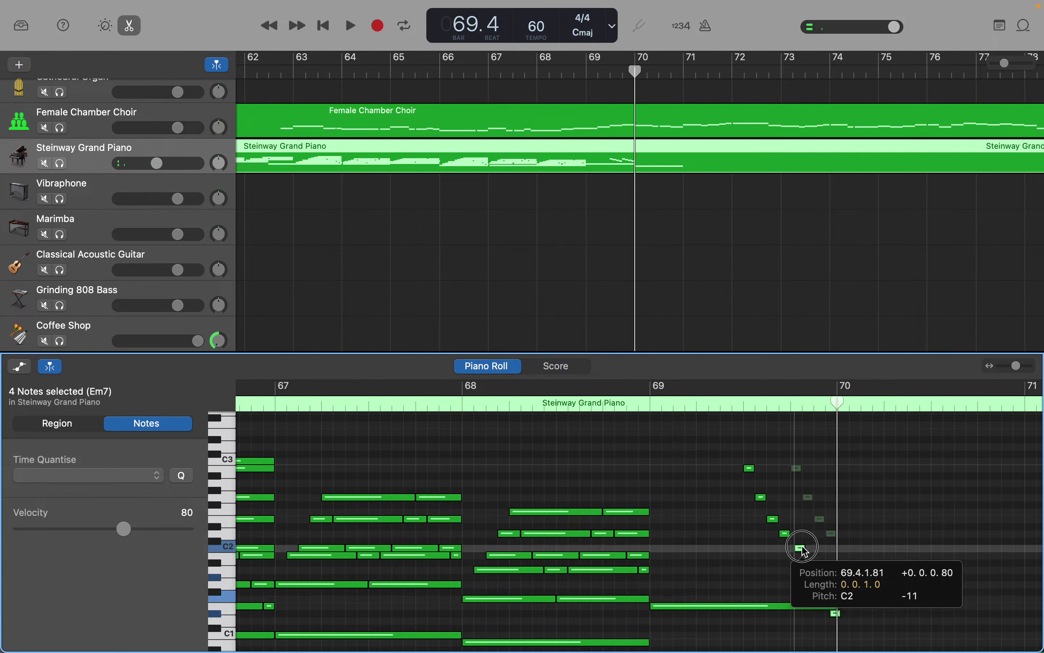
drag(801, 546, 803, 551)
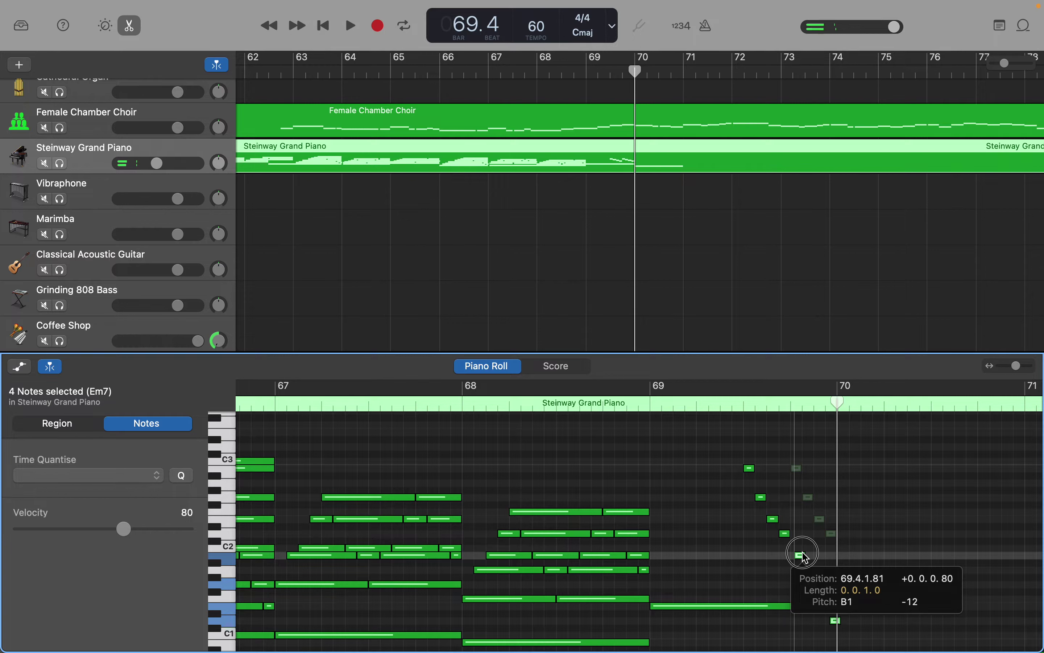
drag(805, 557, 801, 558)
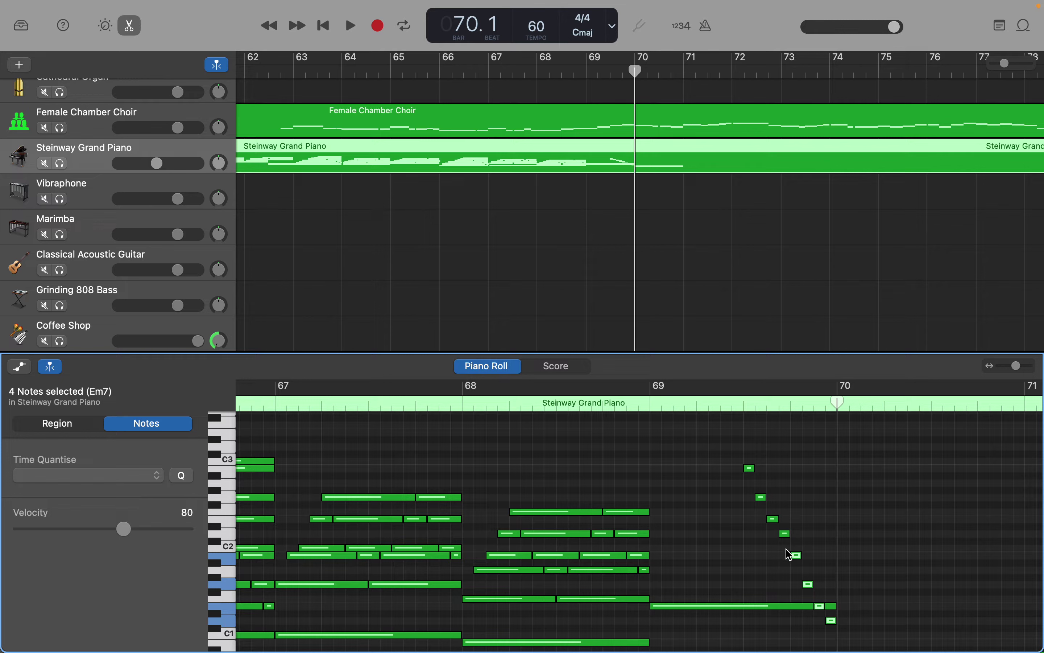
key(Delete)
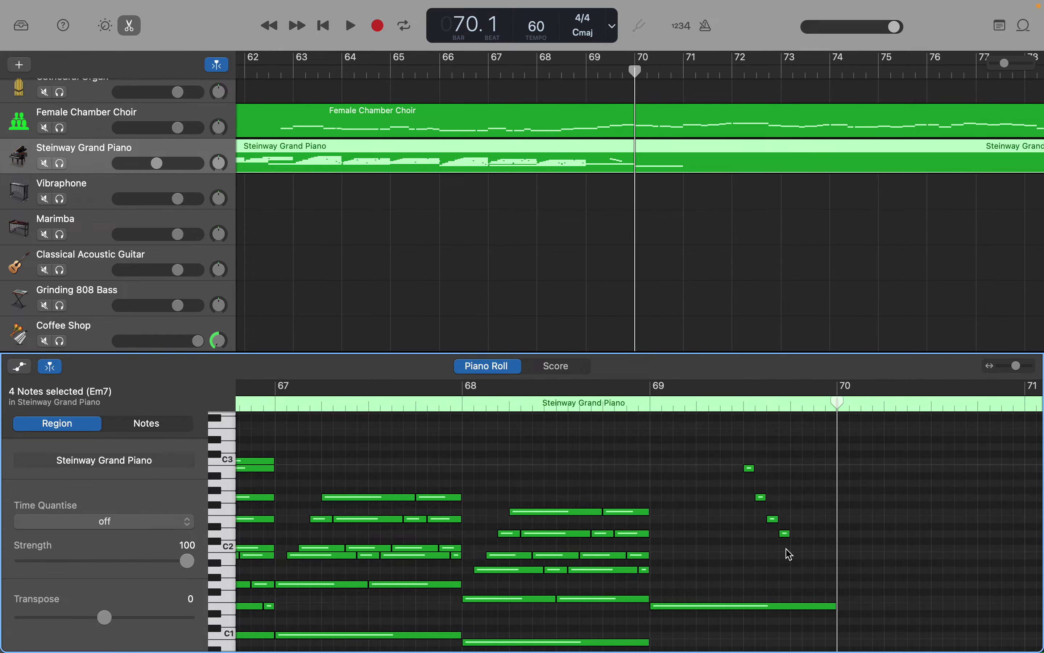
Move the descending B2, G2, E2 and D2 notes one beat earlier, to start at beat 2 of bar 69.
click(745, 461)
drag(747, 465, 800, 543)
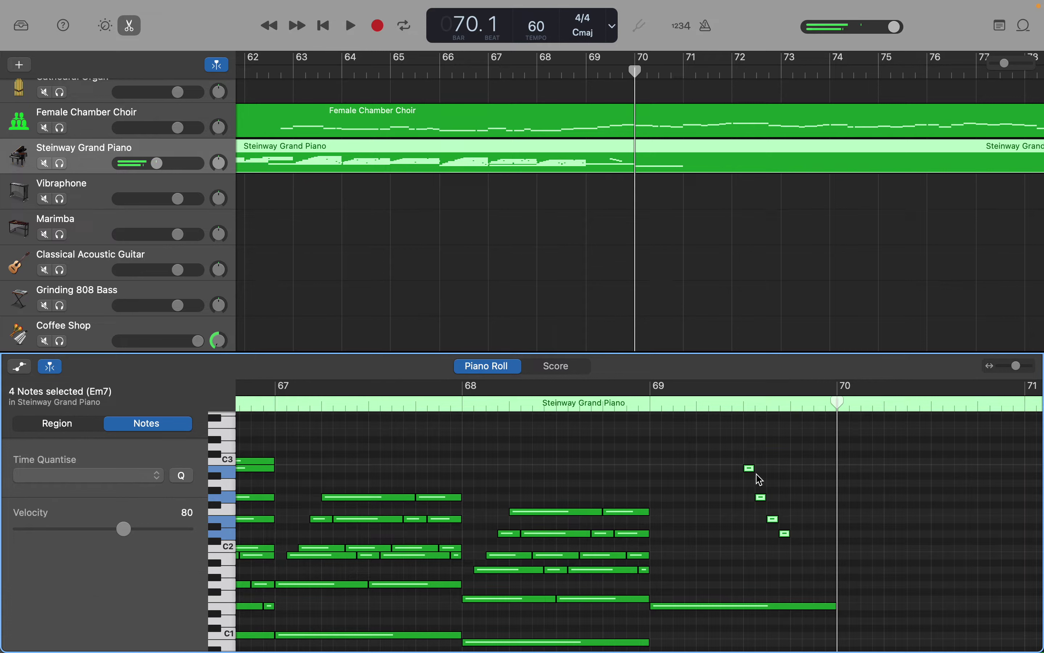
drag(749, 471, 702, 473)
click(681, 549)
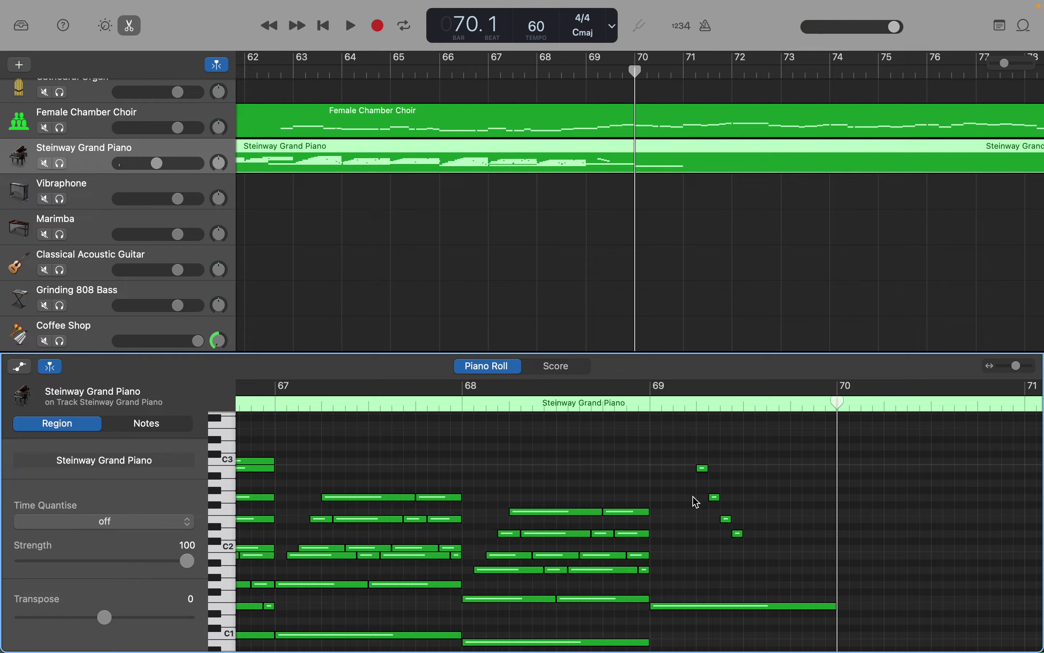
Add sixteenth-length D2, E2 and G2 notes in beat 1 of bar 69, ascending to the B2 at beat 2.
right_click(694, 502)
click(703, 503)
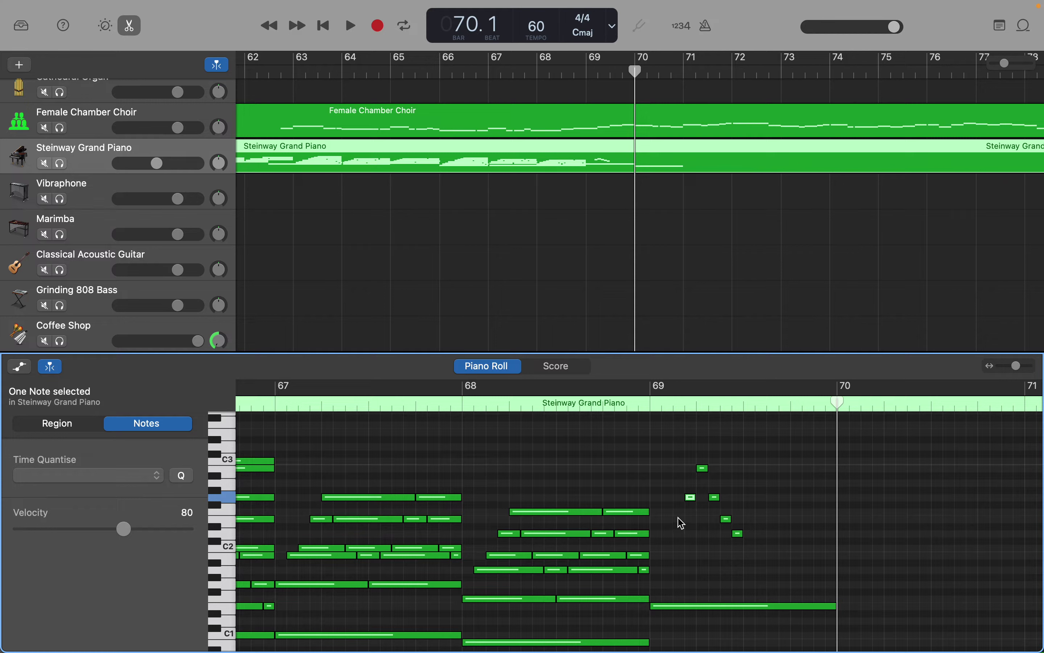
right_click(681, 523)
click(695, 523)
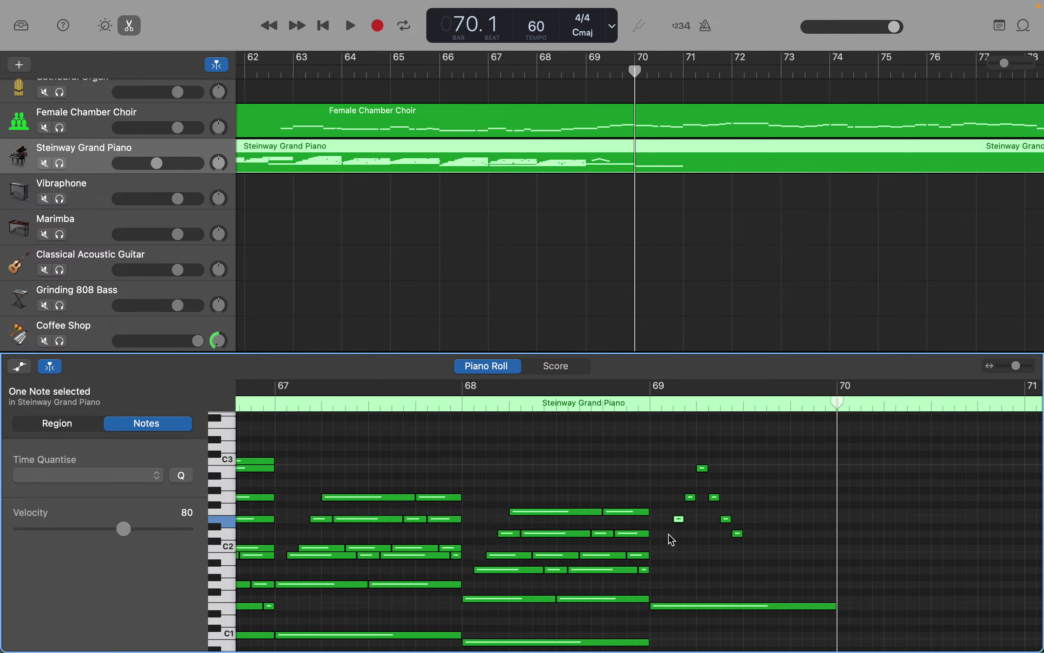
right_click(672, 540)
click(686, 539)
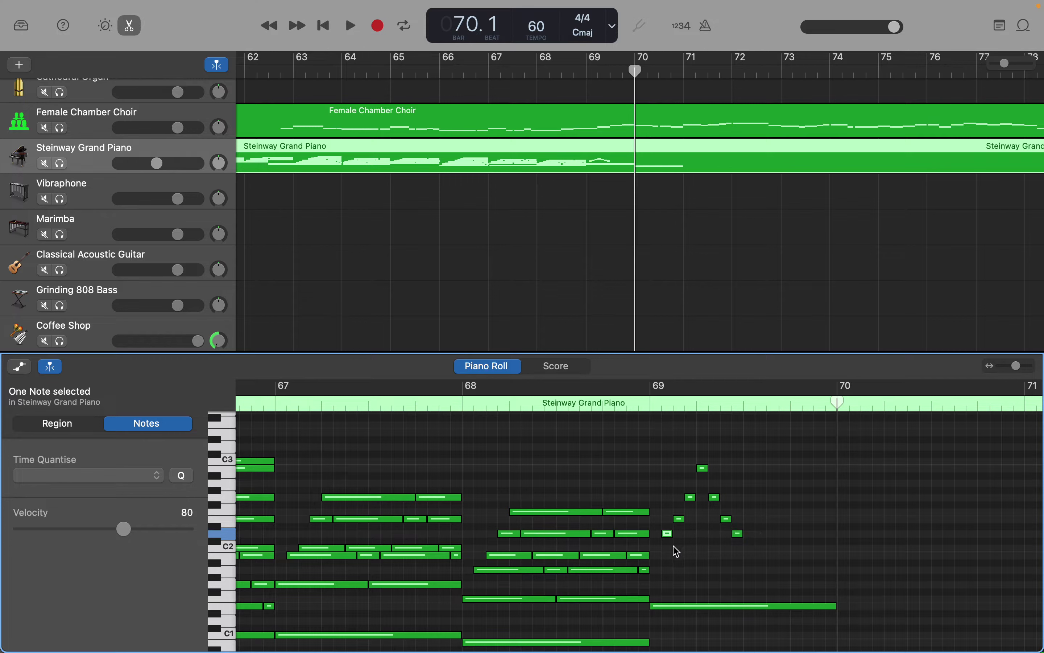
Add a two-beat B1 at the start of bar 69, and lengthen the first D2, E2 and G2 to meet their repeats.
right_click(660, 560)
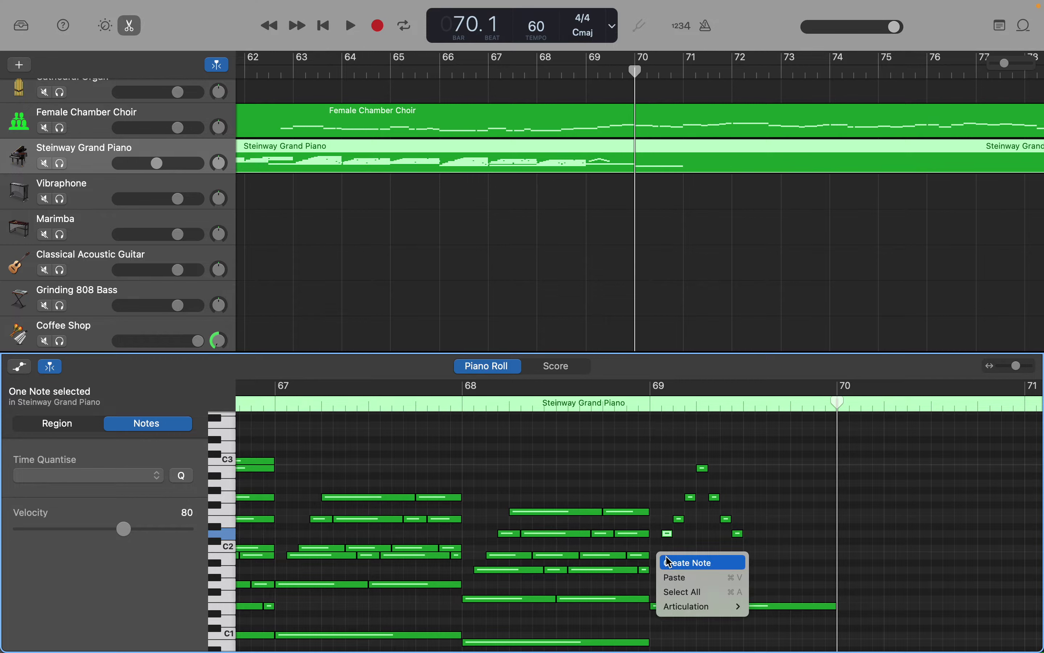
click(669, 561)
drag(659, 555, 739, 557)
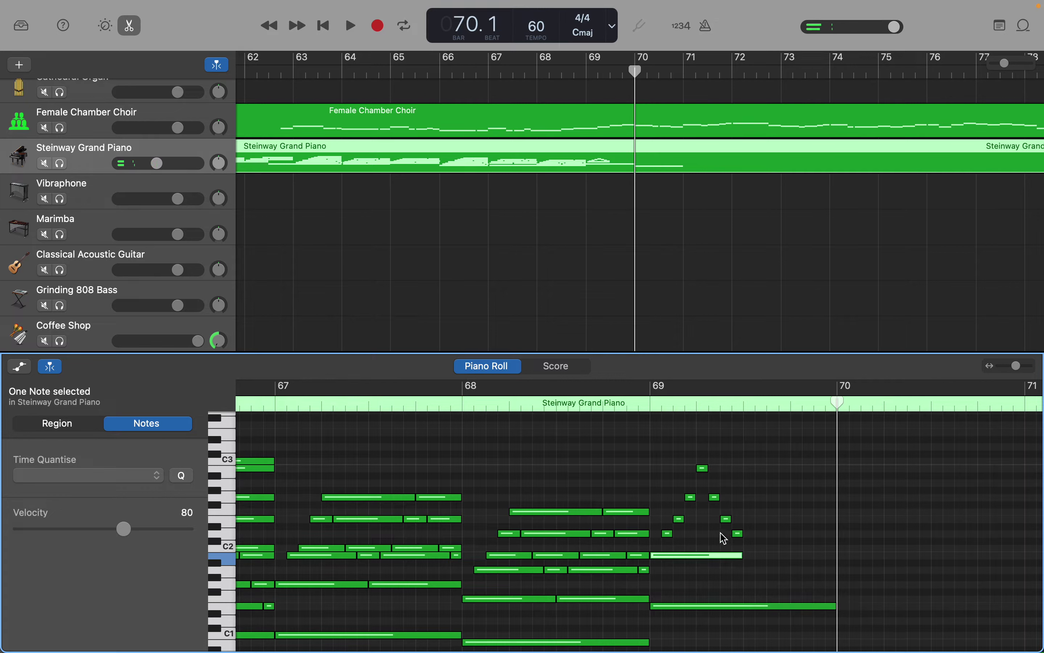
drag(672, 534, 707, 496)
click(685, 518)
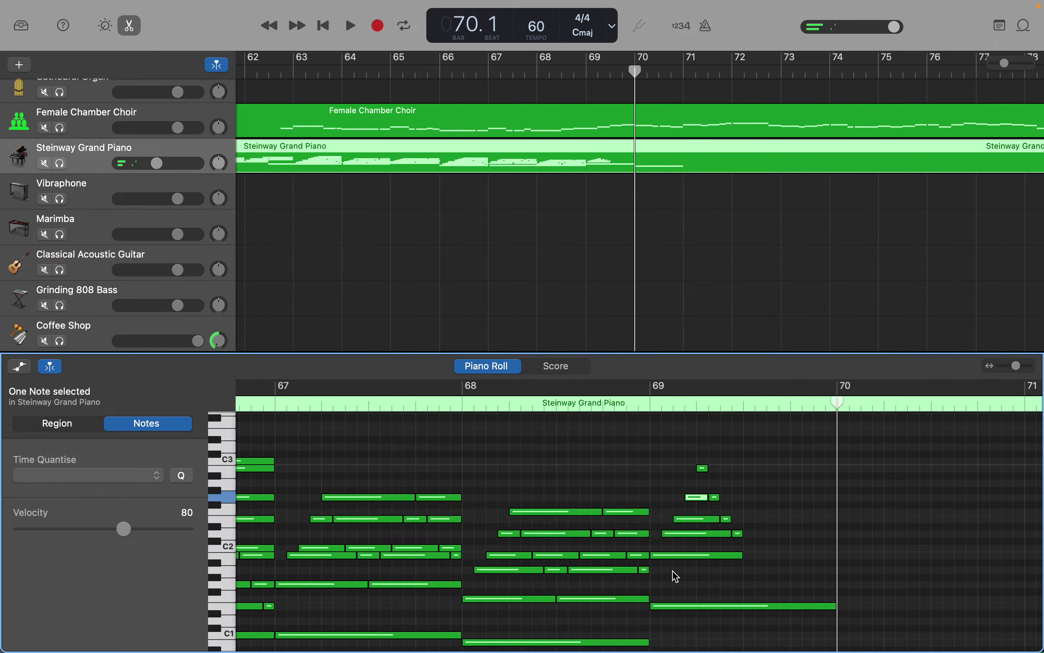
Duplicate the eight-note arpeggio above the bass from the first half of bar 69 to beat 3.
drag(672, 570, 740, 442)
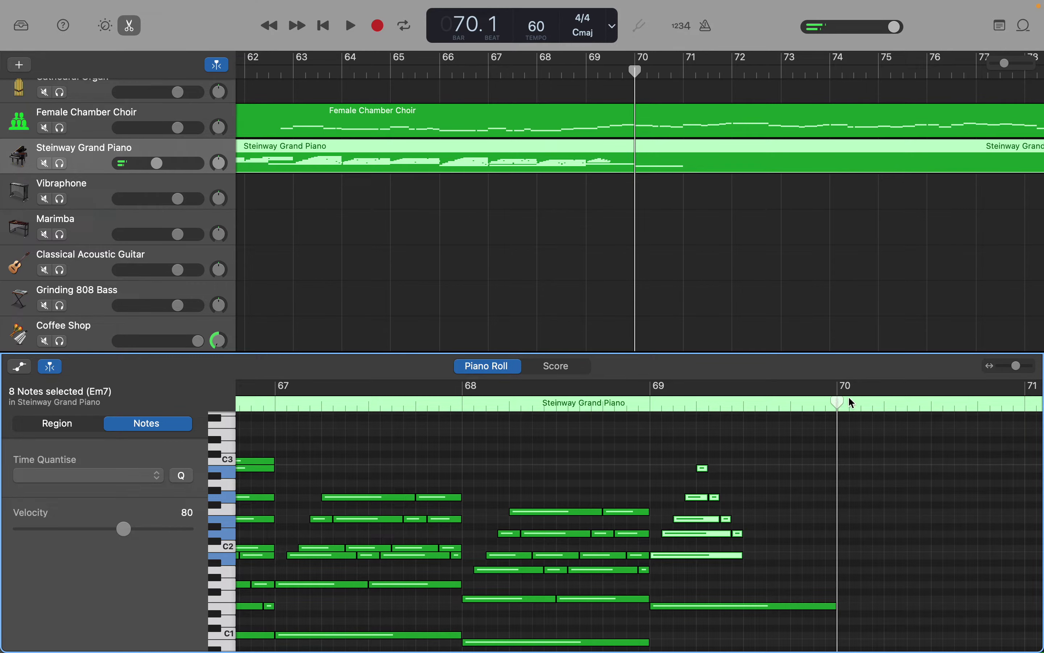
drag(838, 402, 743, 404)
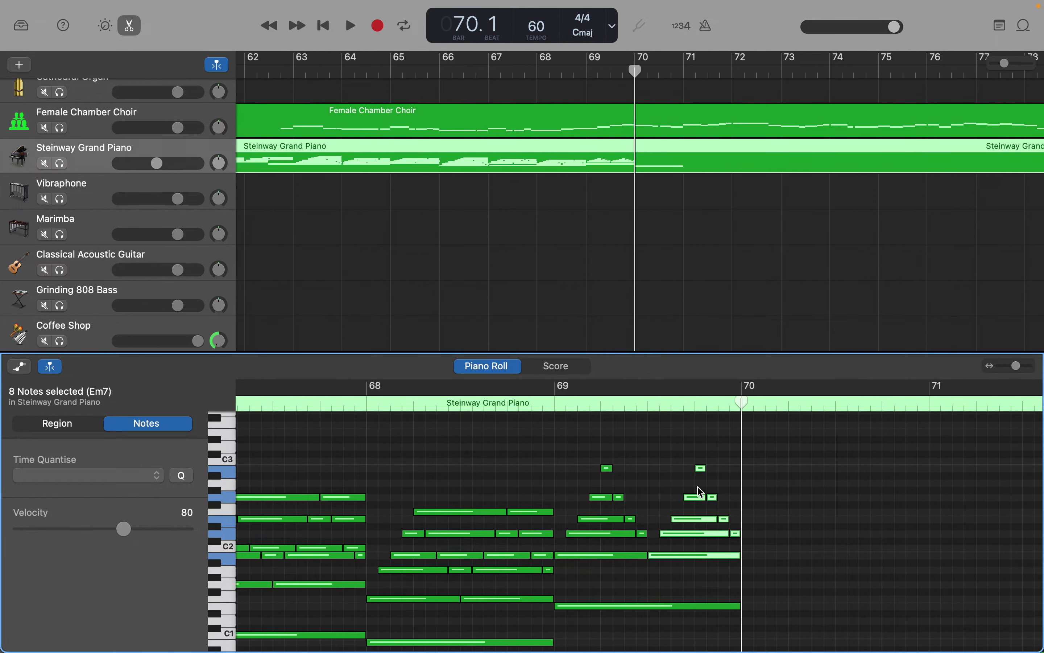
click(651, 492)
Lengthen the first B2 and mid-bar G2, E2 and D2 in bar 69 to their next repeats, and the last B2, G2 and E2 to the bar's end.
drag(612, 468, 695, 473)
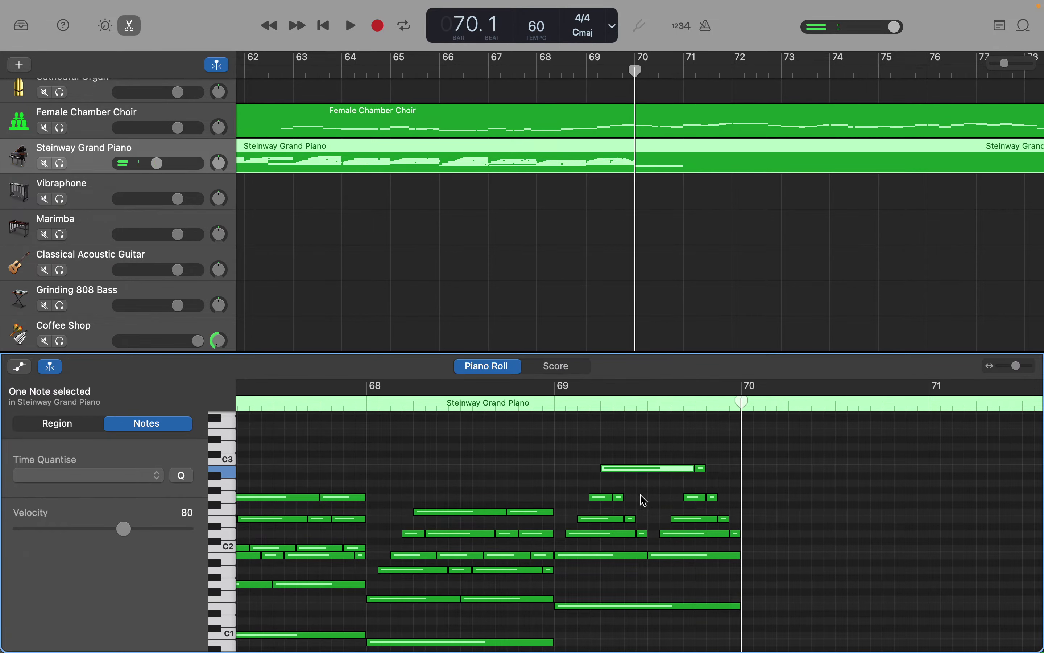
drag(625, 497, 659, 534)
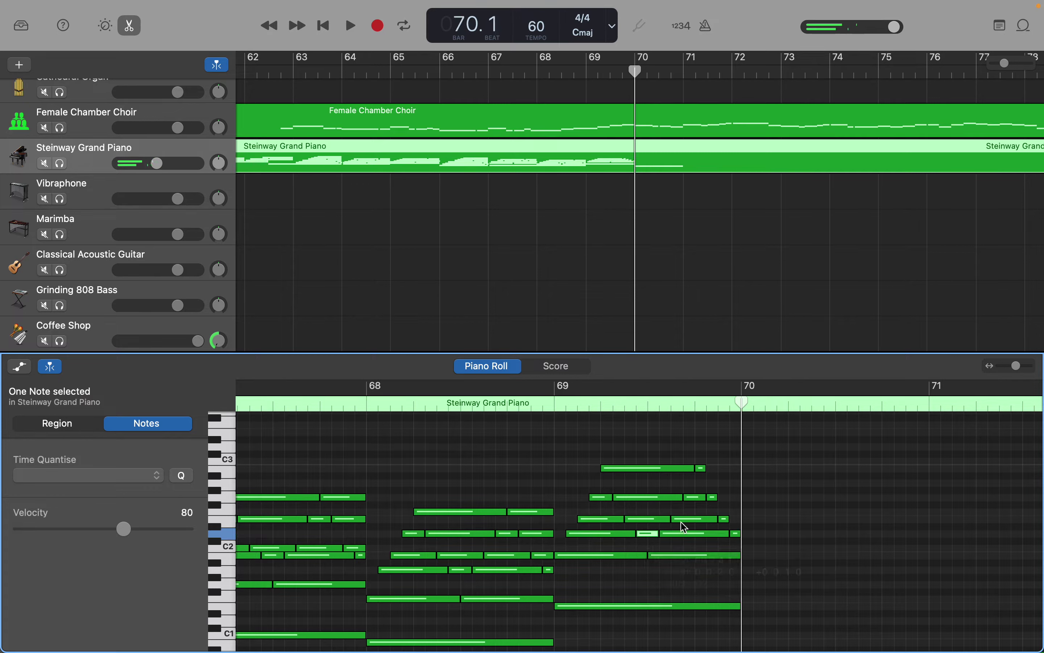
drag(708, 474, 742, 523)
click(715, 497)
click(733, 520)
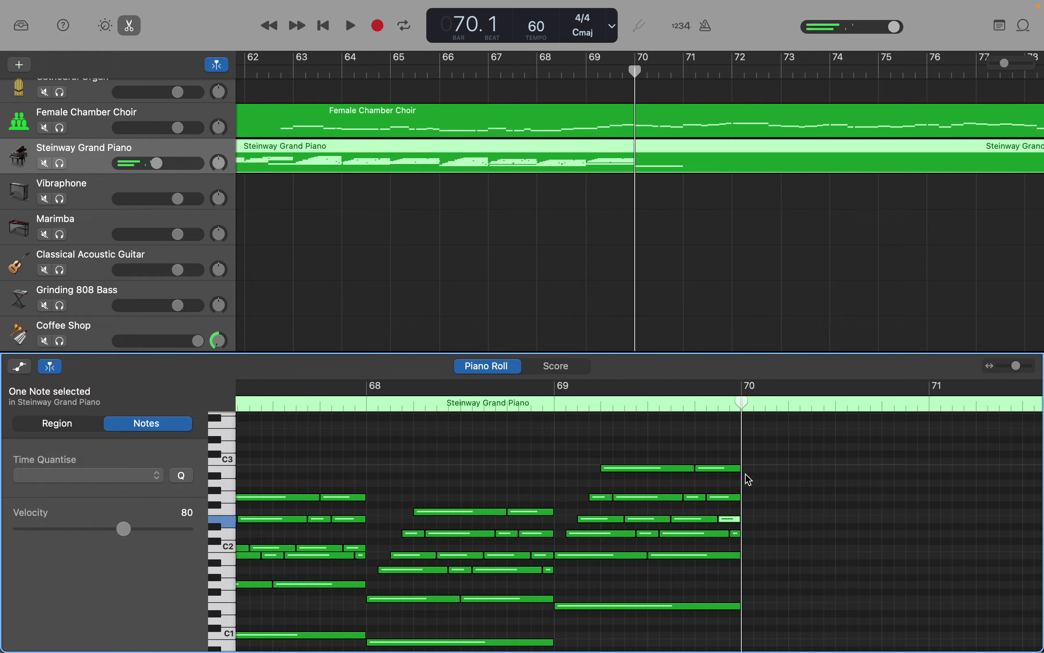
Audition the Female Chamber Choir melody notes of bar 70, from the opening B3 through the A3s to the G3.
click(693, 138)
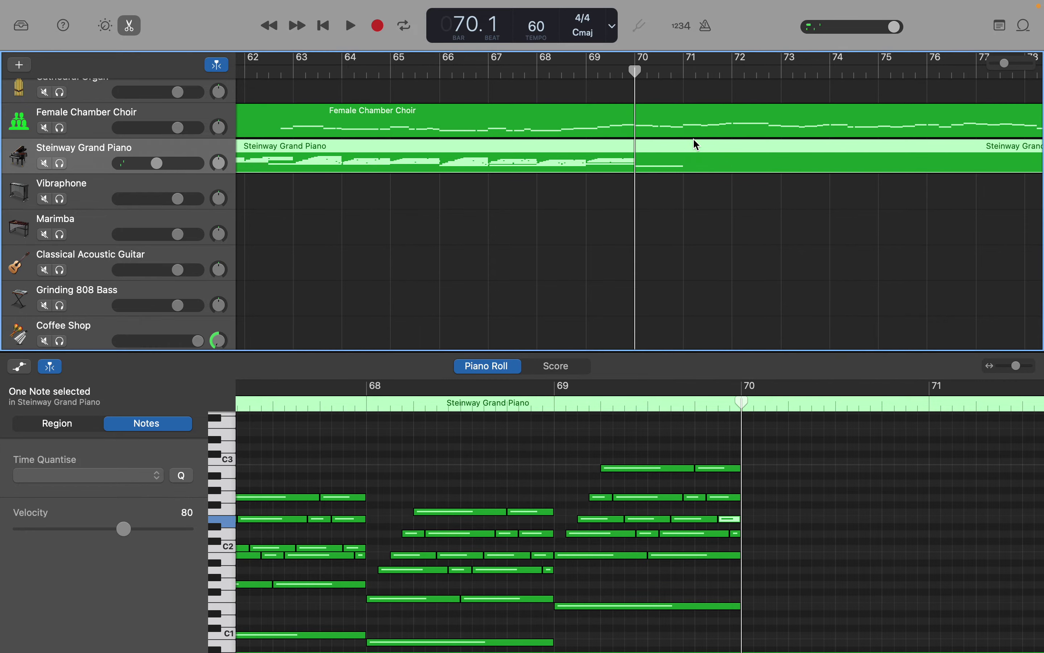
click(699, 133)
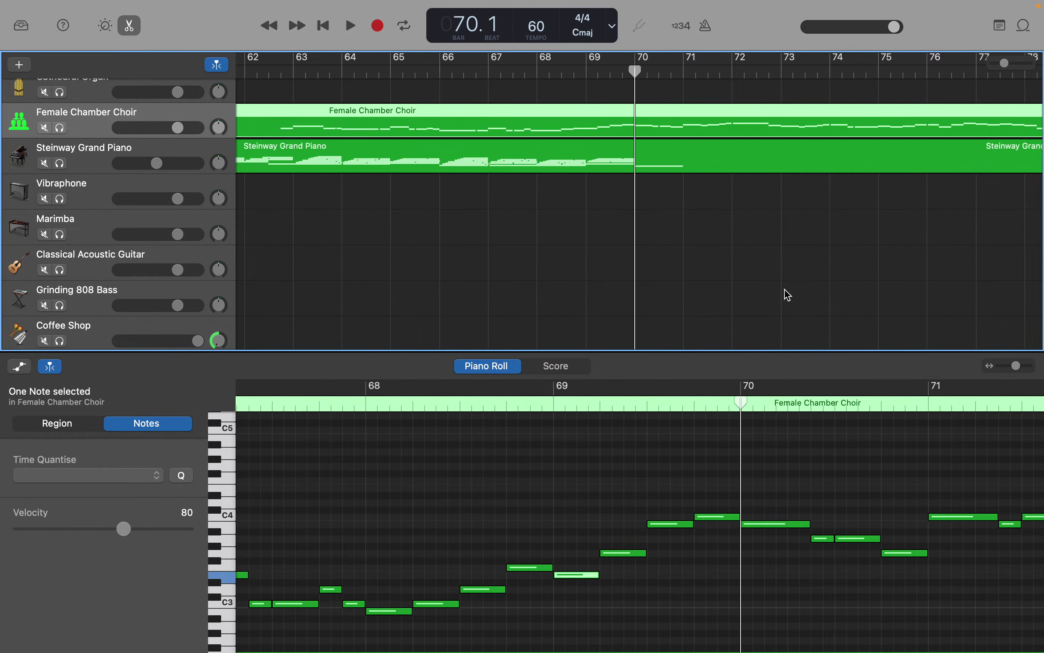
click(807, 524)
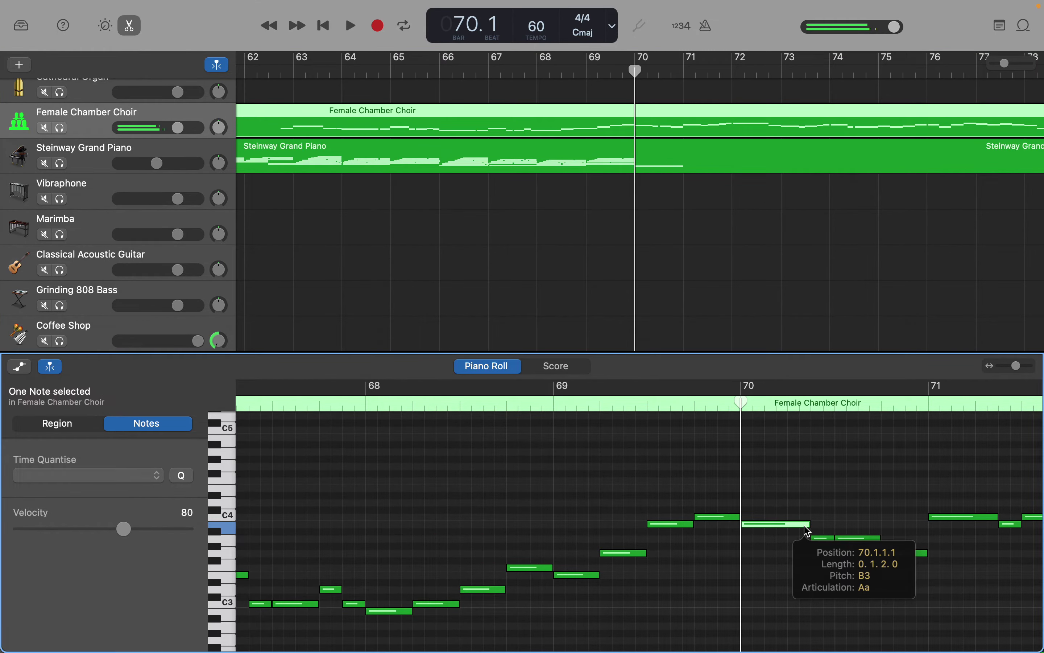
click(832, 538)
click(863, 539)
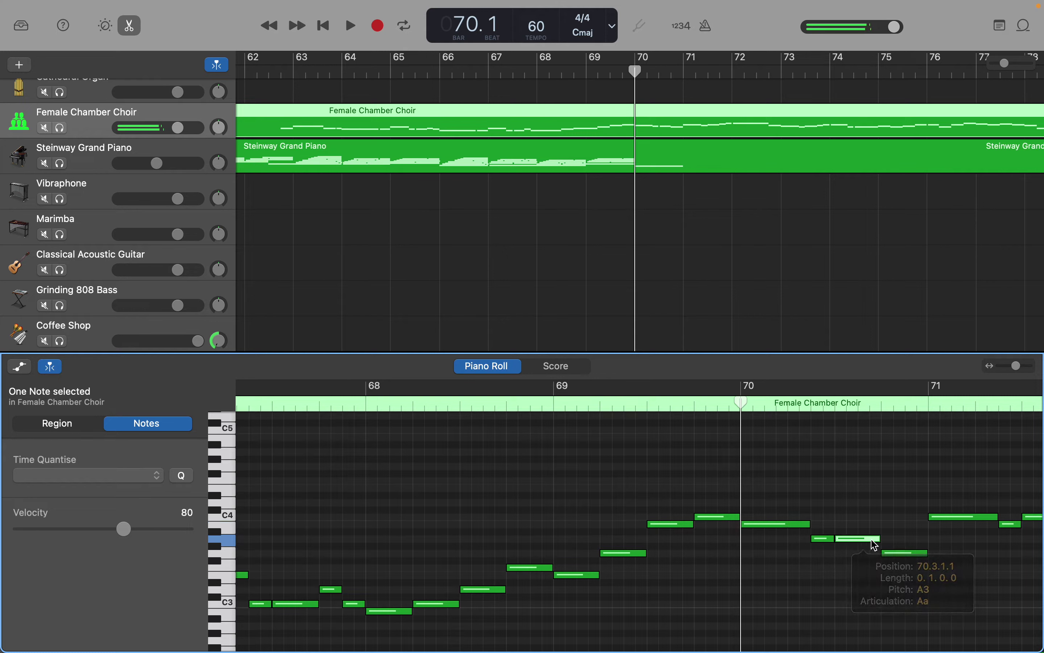
click(803, 523)
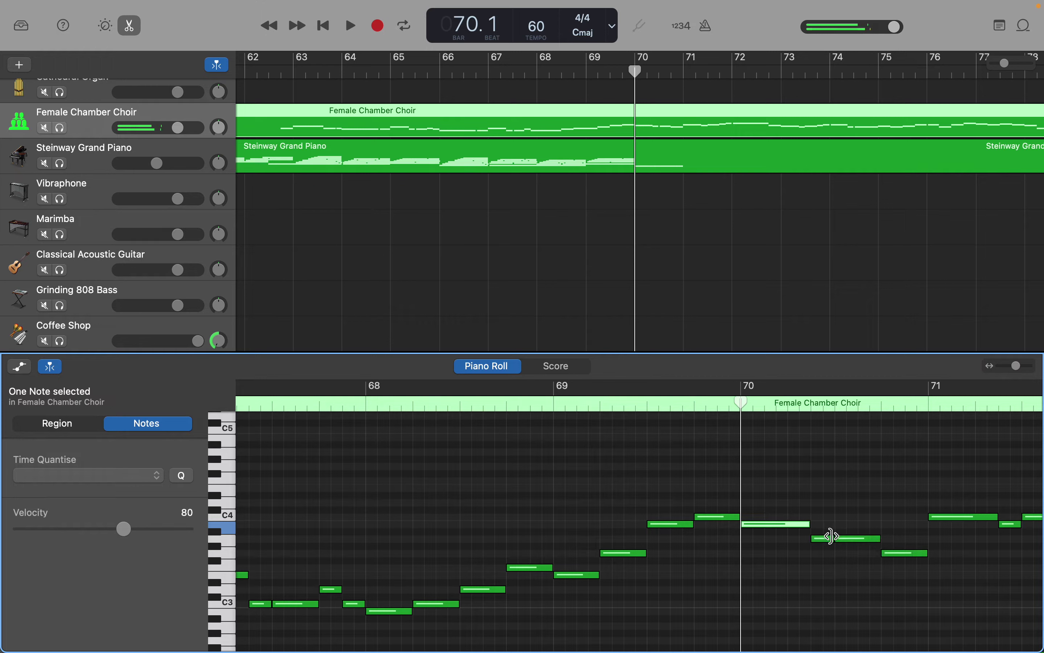
click(855, 539)
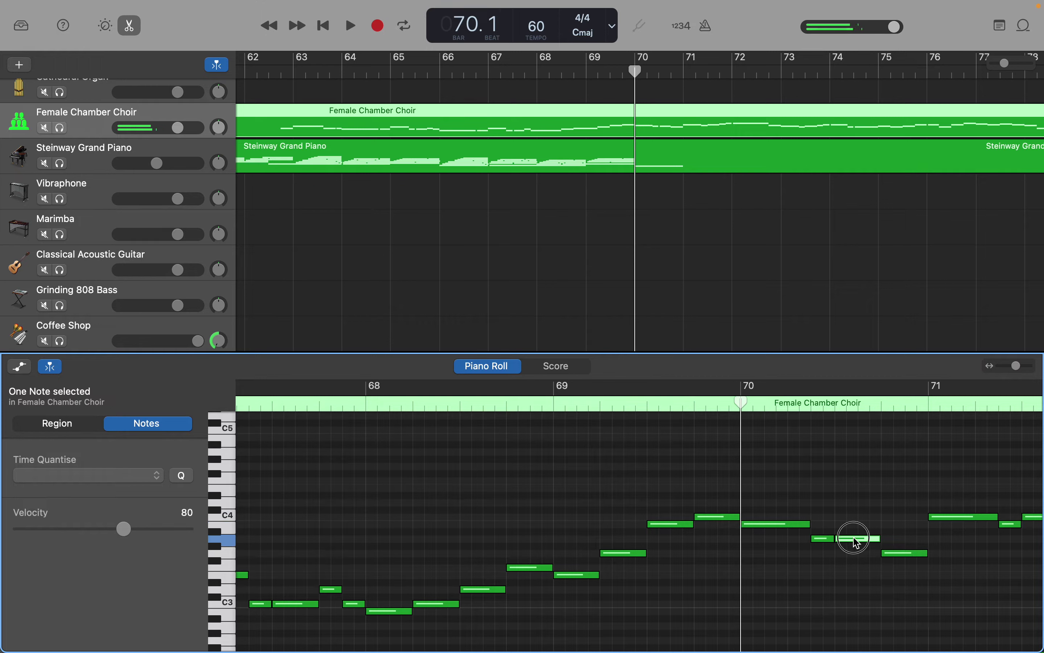
click(892, 551)
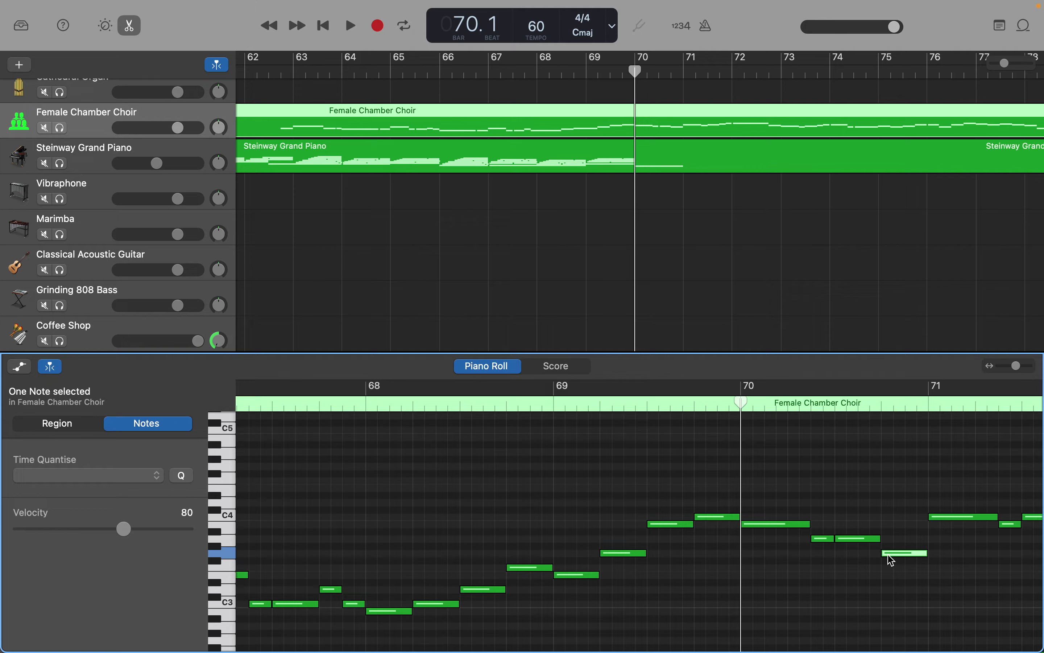
Compare the Female Chamber Choir melody in bar 70 with the Steinway Grand Piano notes in the same bar.
mouse_move(888, 555)
scroll(892, 560, down, 10)
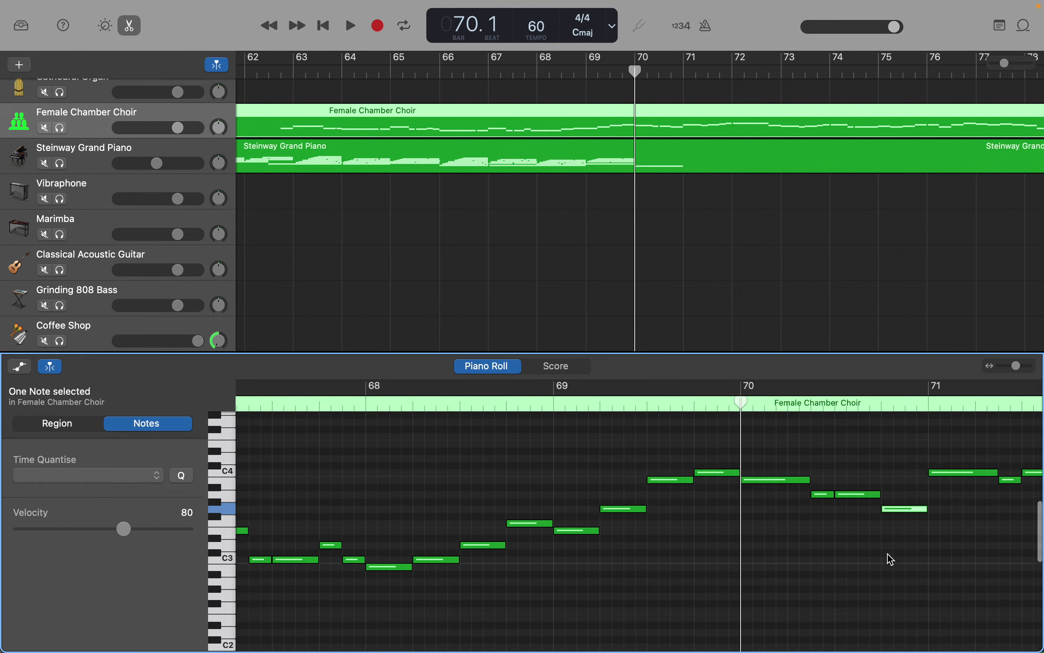
scroll(893, 559, up, 10)
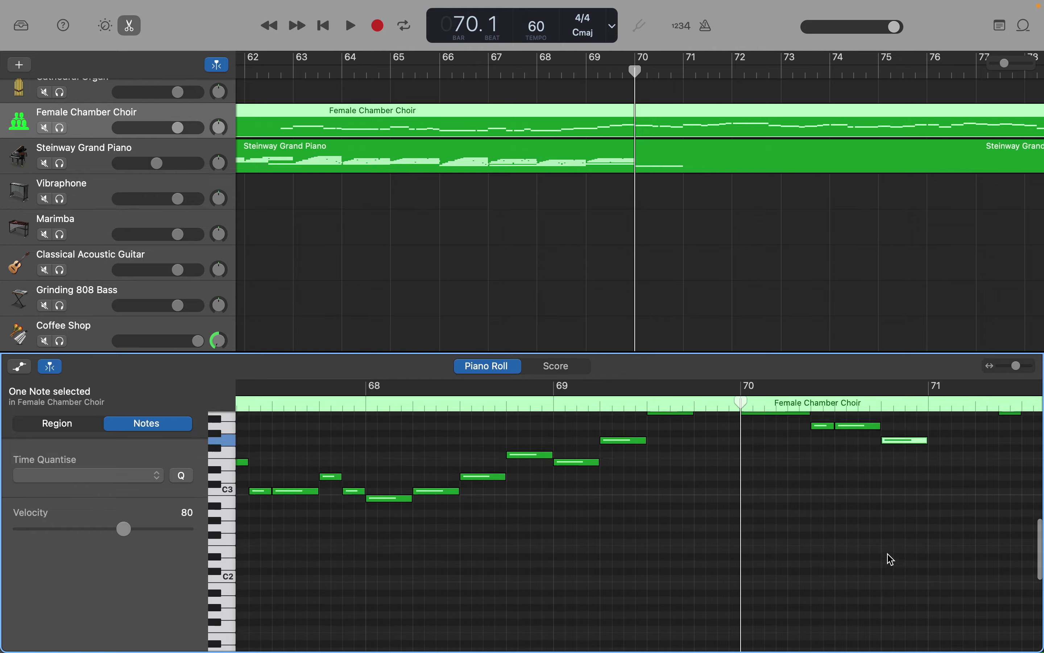
scroll(892, 559, down, 2)
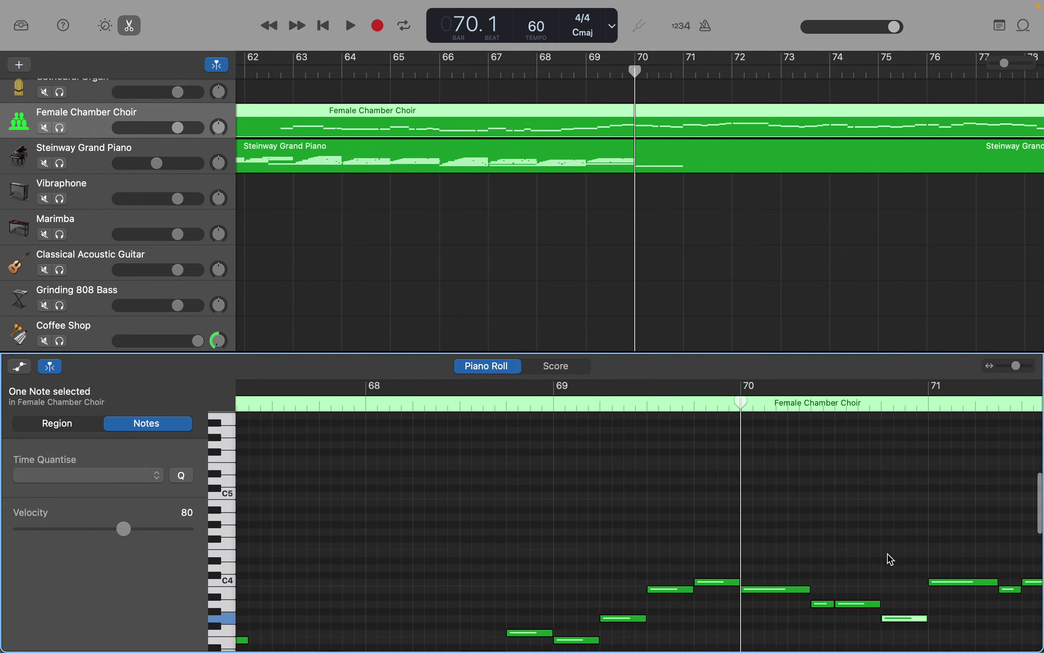
click(651, 151)
scroll(760, 546, down, 5)
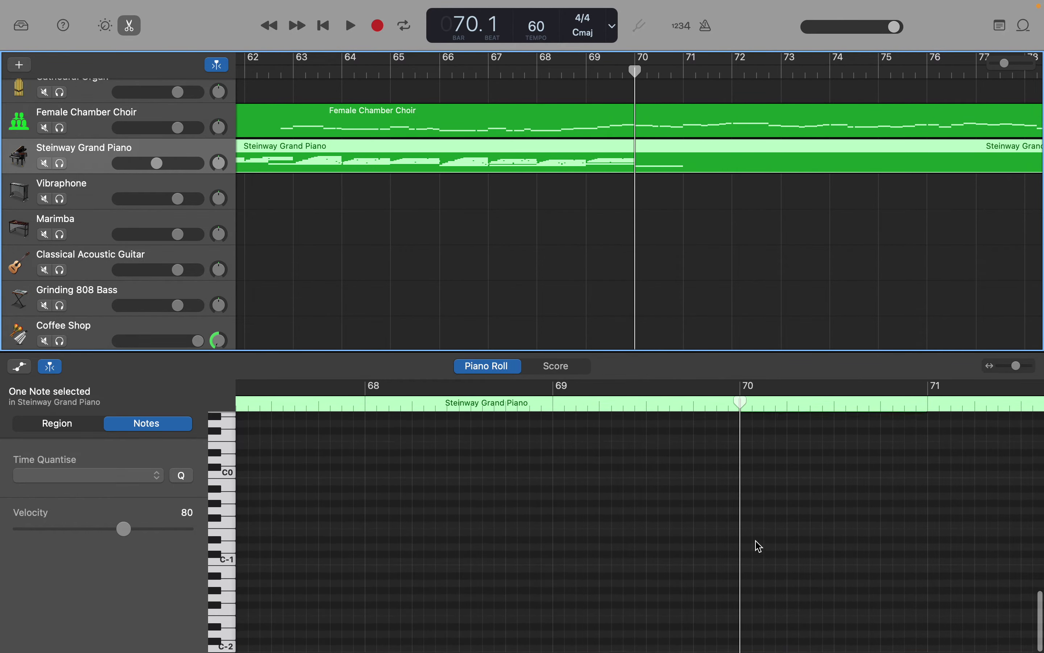
scroll(760, 547, up, 5)
scroll(761, 547, up, 5)
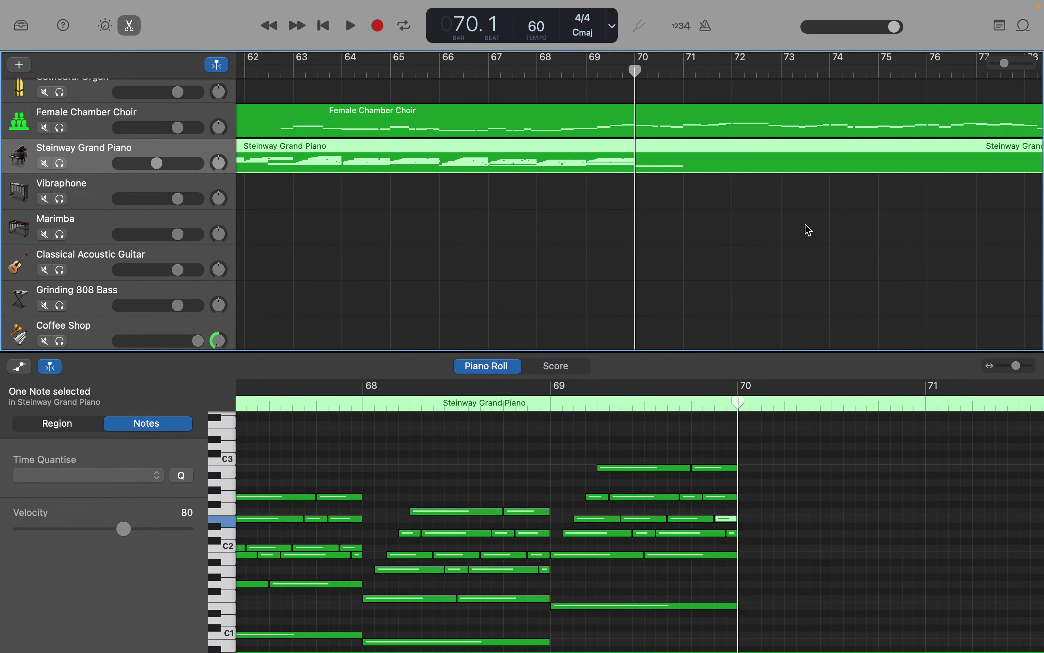
click(760, 134)
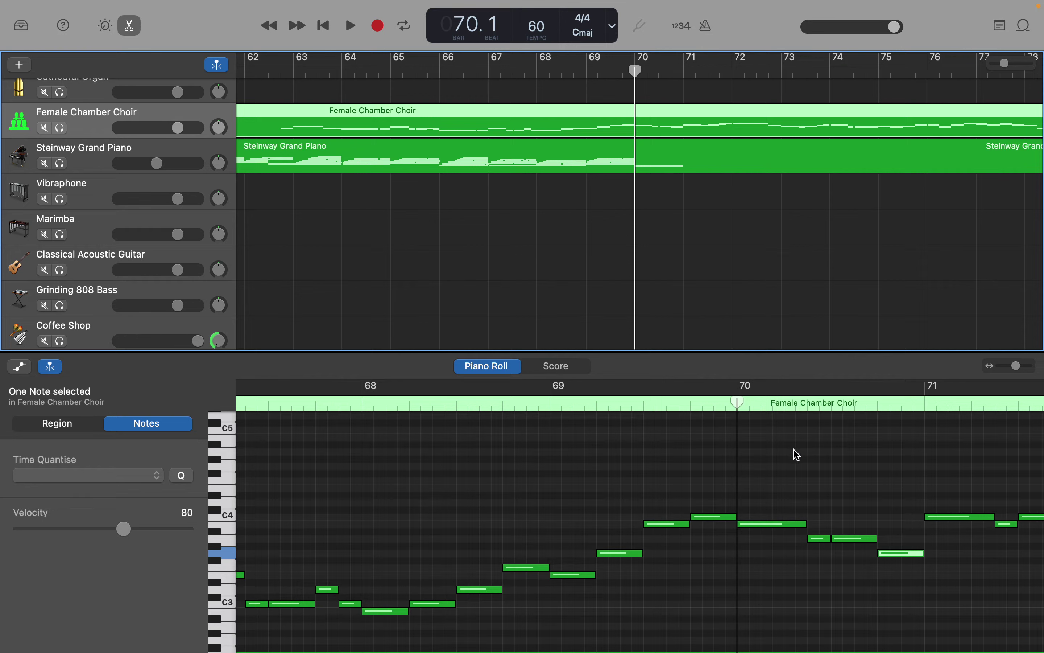
click(660, 166)
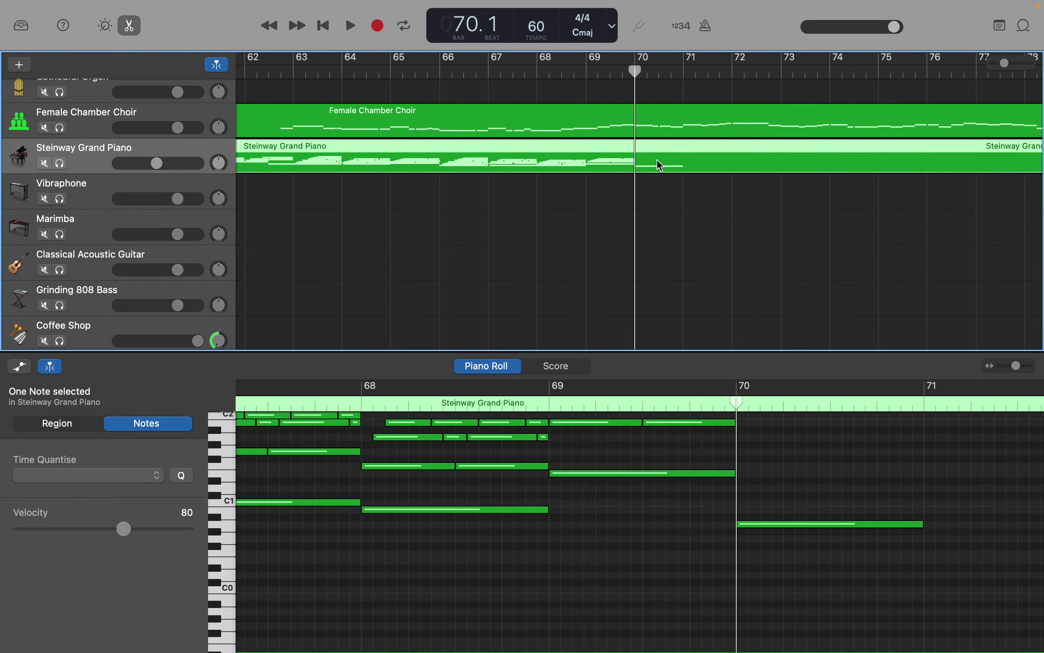
click(663, 135)
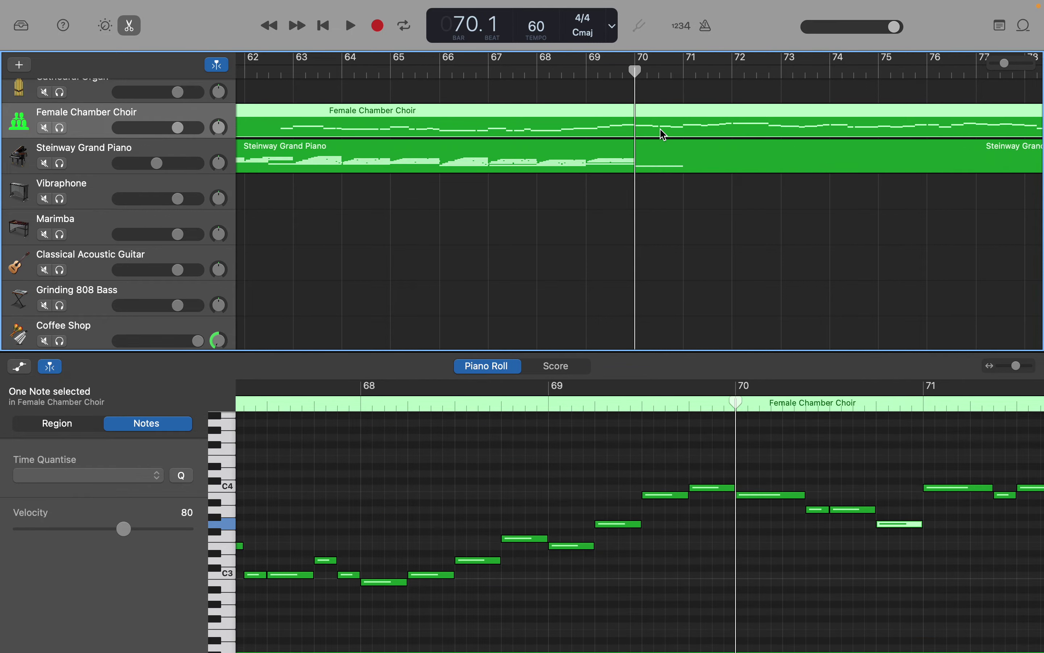
click(665, 155)
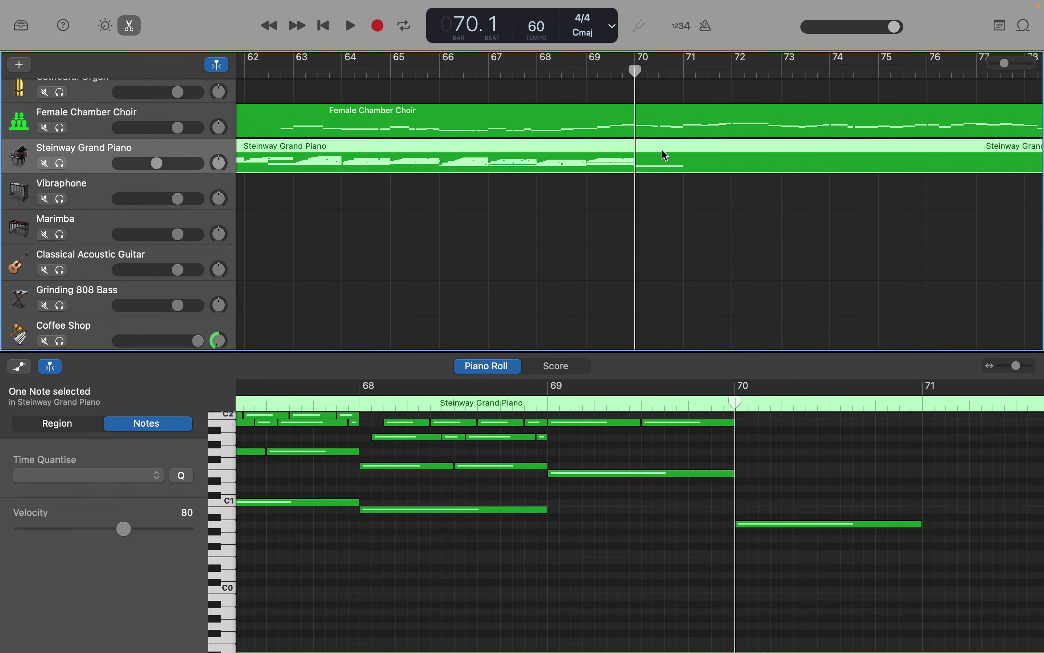
Add a descending sixteenth-note arpeggio E3, C3, A2, G2 to the Steinway Grand Piano from beat 3 of bar 70.
scroll(683, 328, up, 5)
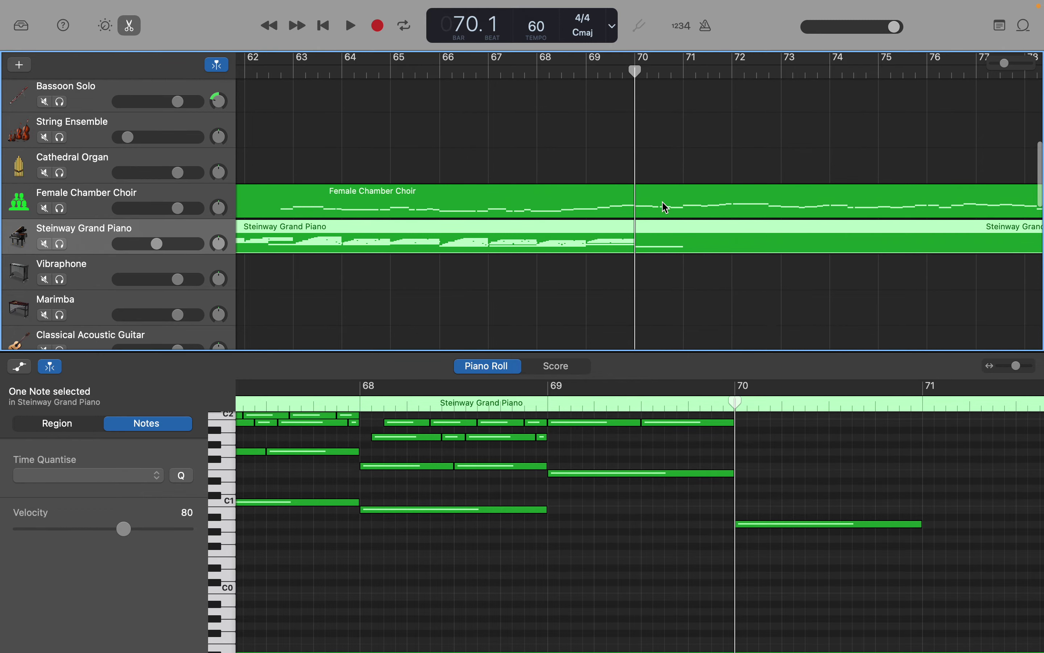
scroll(669, 216, down, 4)
scroll(811, 503, up, 5)
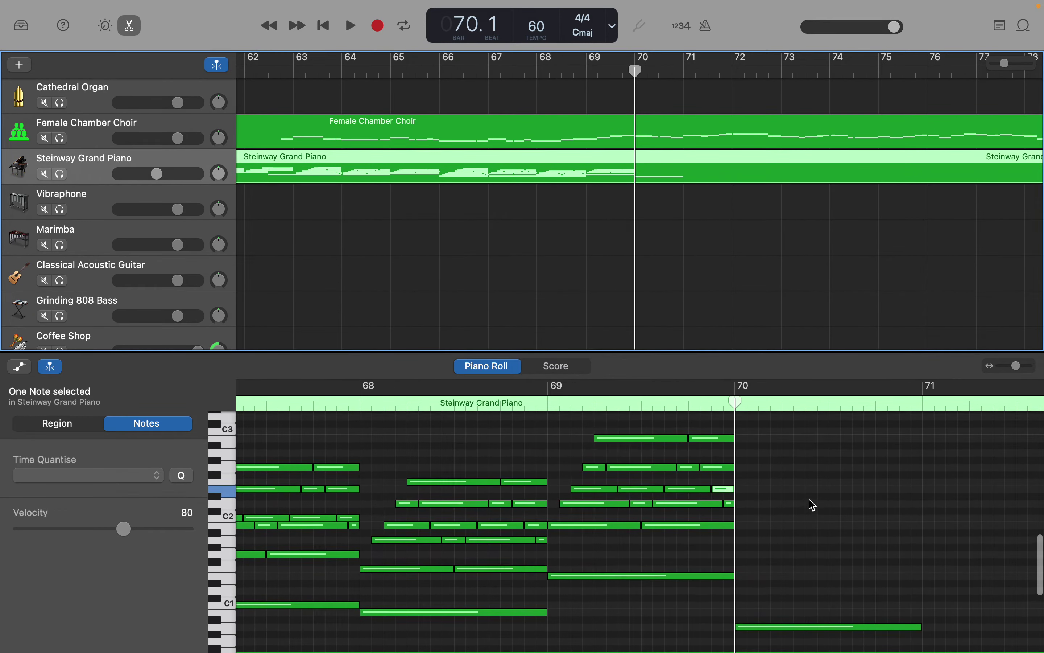
scroll(813, 504, up, 3)
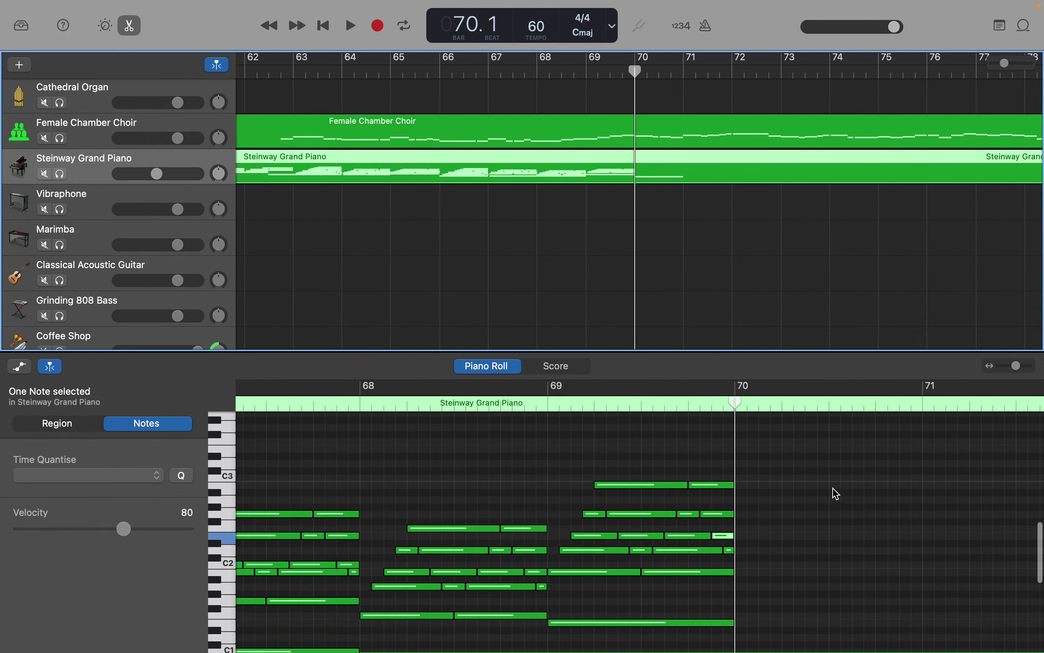
right_click(840, 456)
click(846, 458)
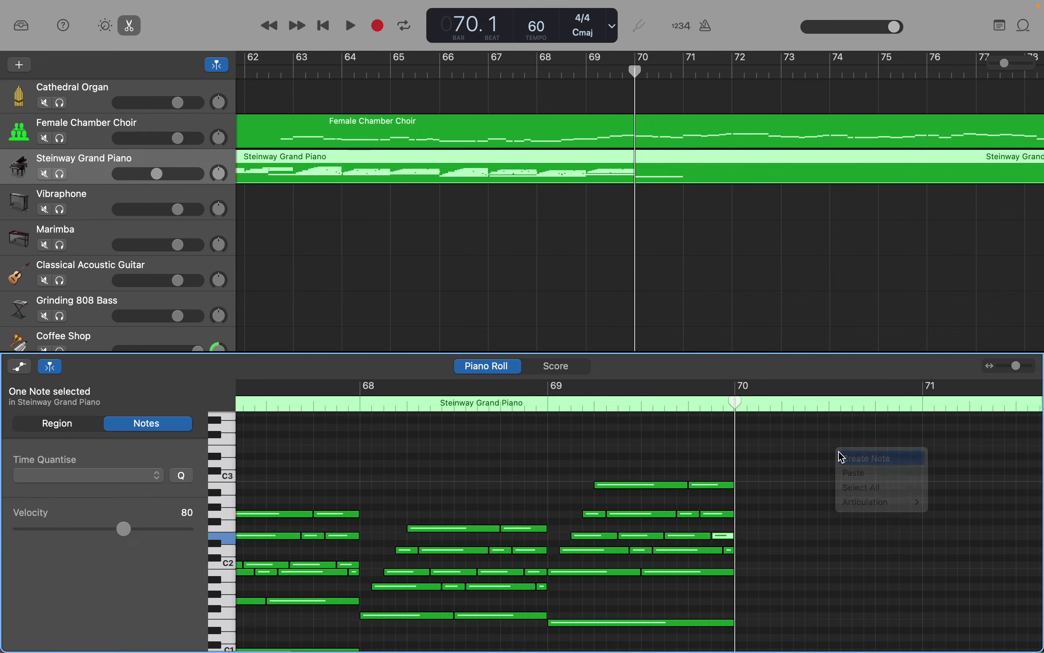
drag(874, 449, 840, 449)
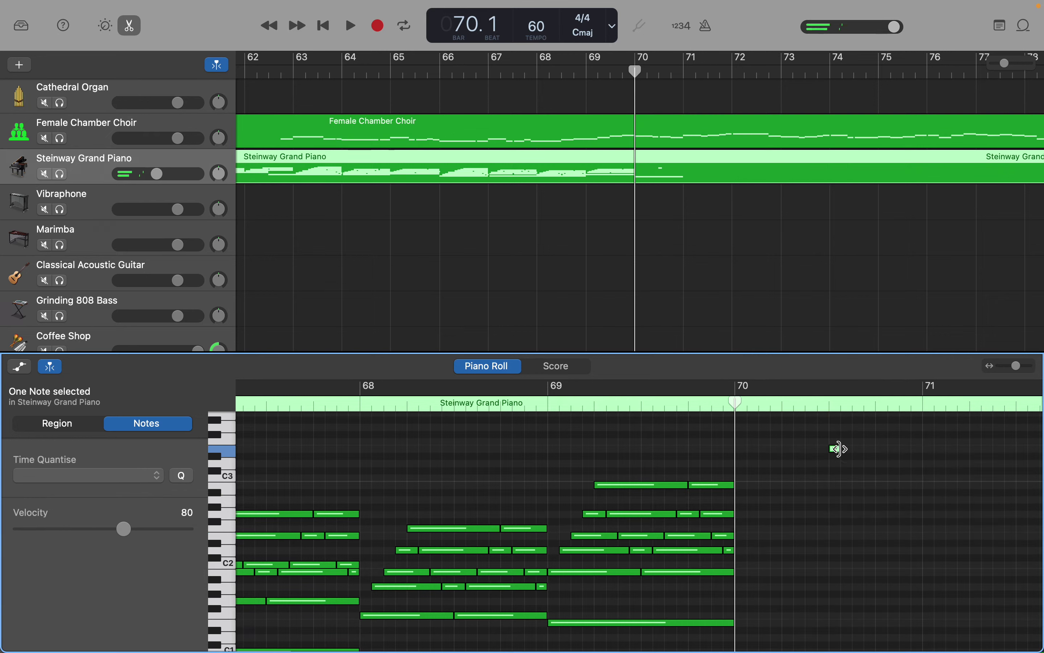
right_click(850, 482)
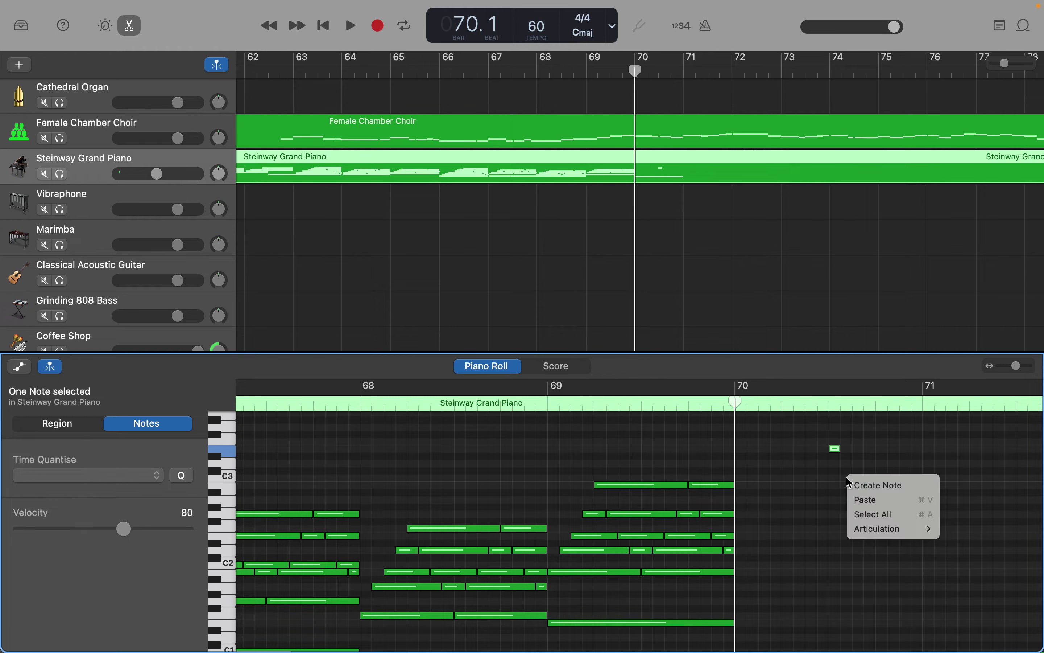
click(861, 483)
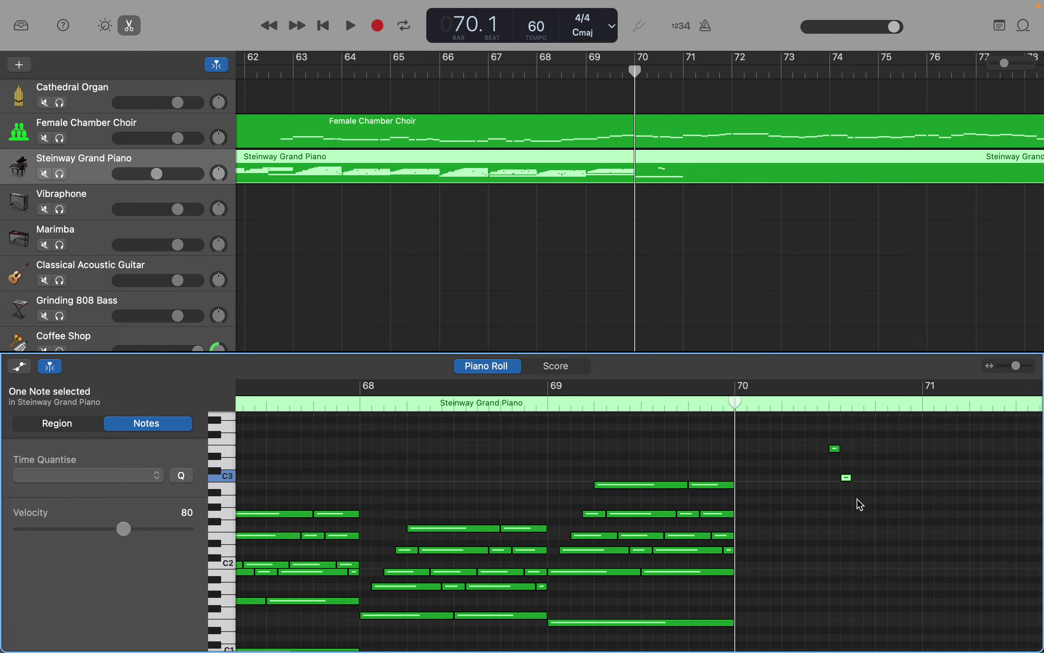
right_click(860, 500)
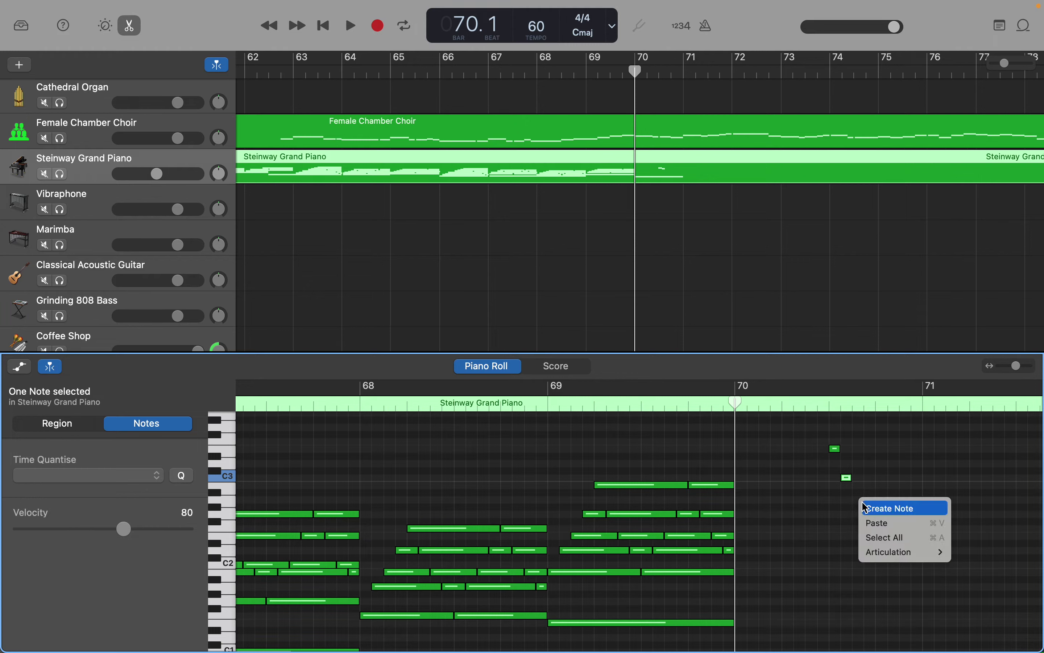
click(868, 509)
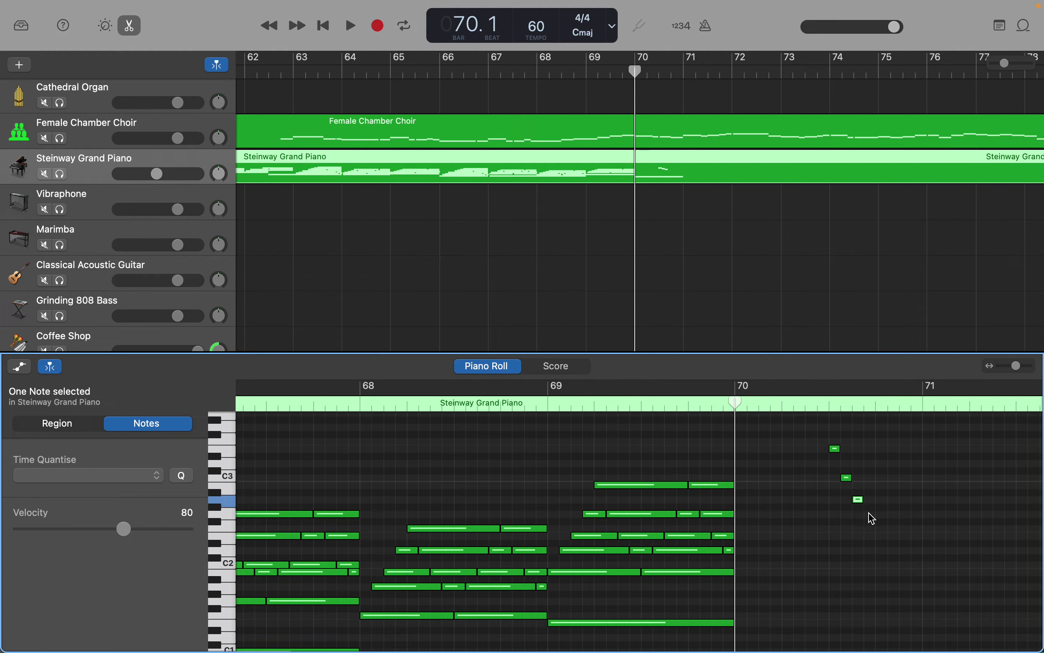
right_click(872, 518)
click(880, 518)
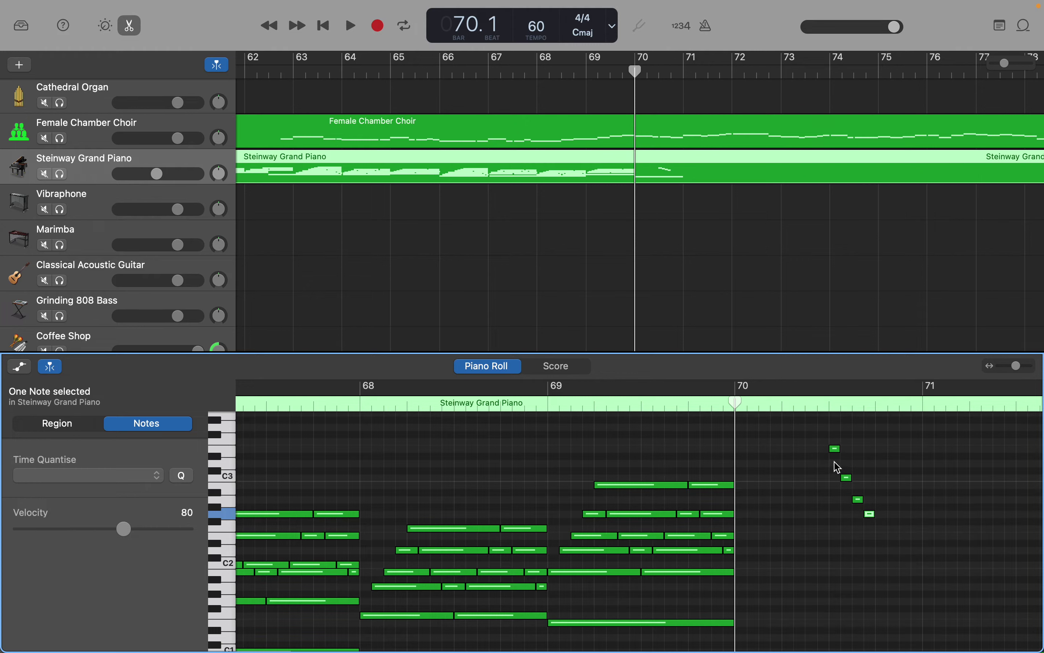
Duplicate the four descending notes to beat 4 of bar 70 and lower the copy by one octave.
drag(829, 441, 881, 534)
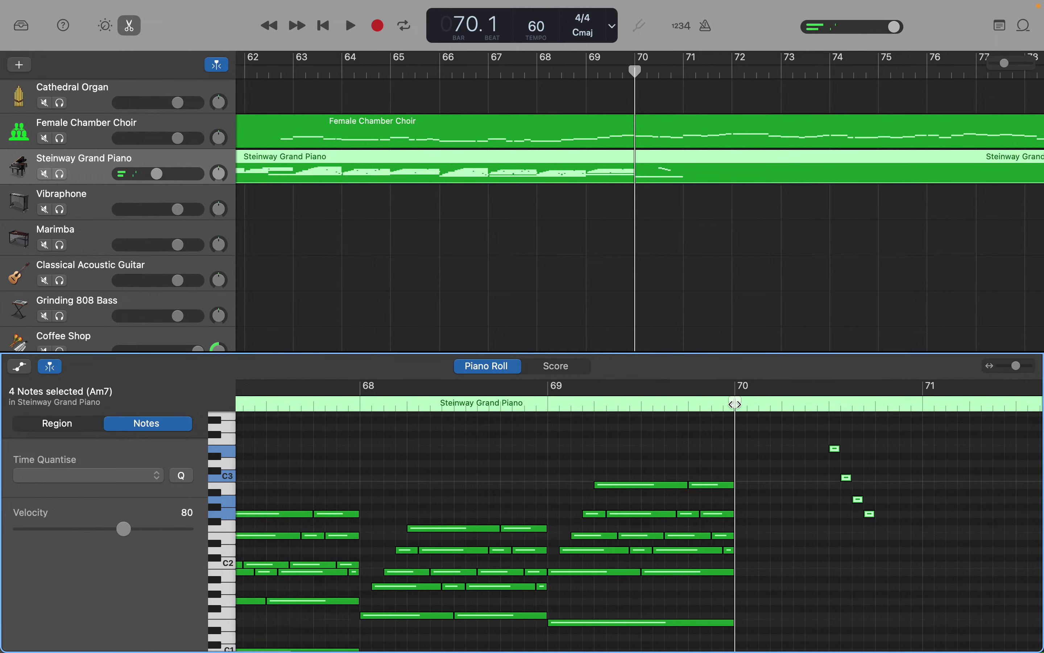
drag(737, 404, 874, 404)
key(super+v)
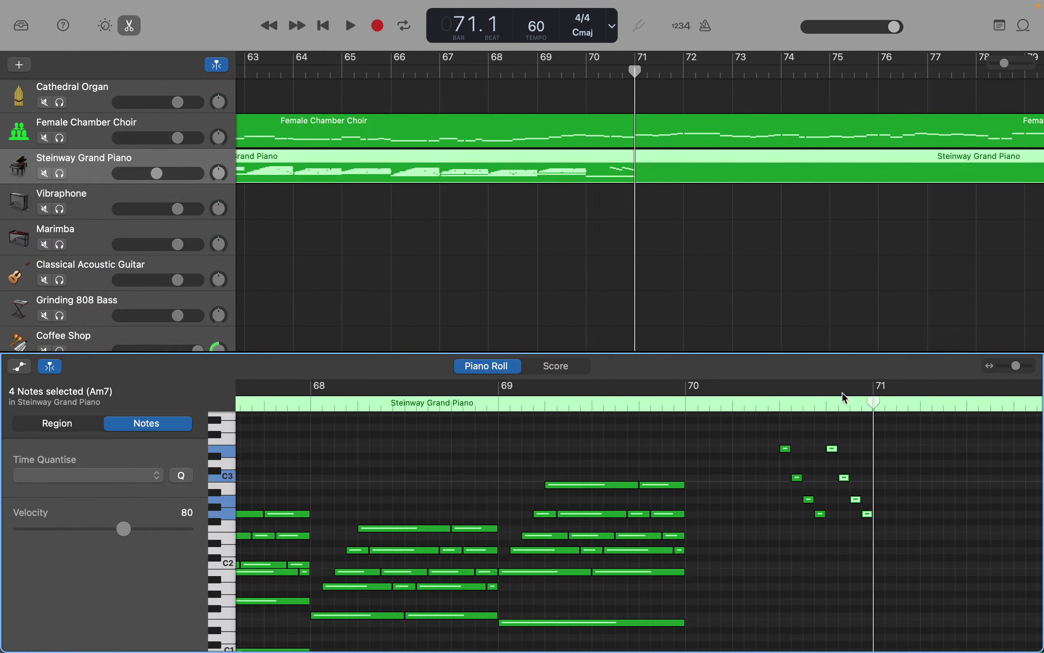
drag(836, 454, 835, 537)
Fill beat 2 of bar 70 with the ascending sixteenth notes E2, G2, A2 and C3, leading up to the E3.
scroll(840, 555, down, 3)
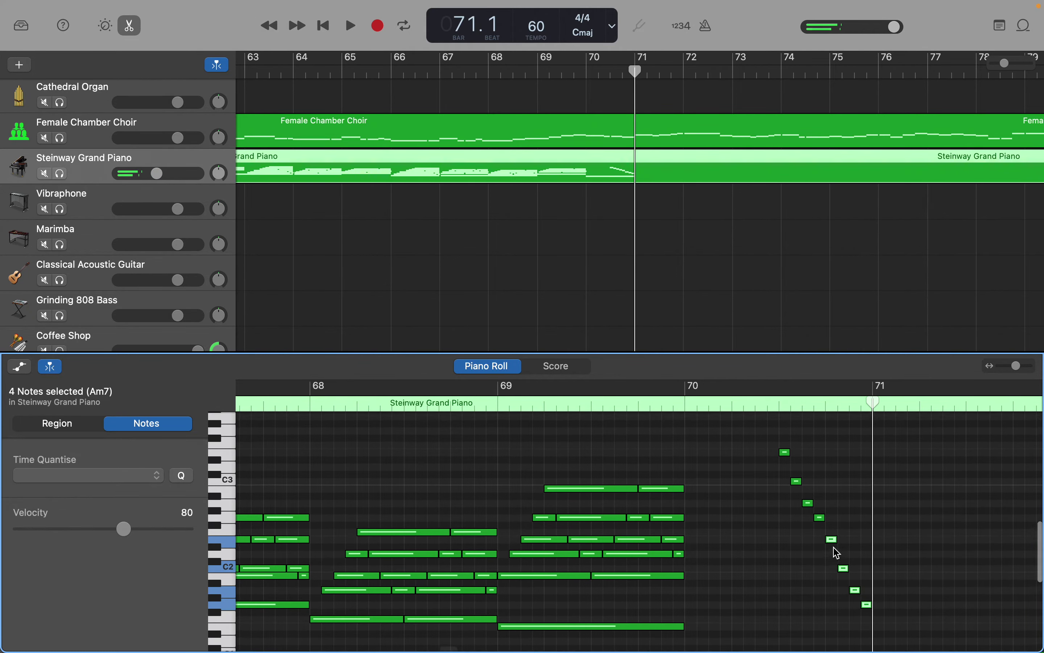
scroll(838, 553, up, 1)
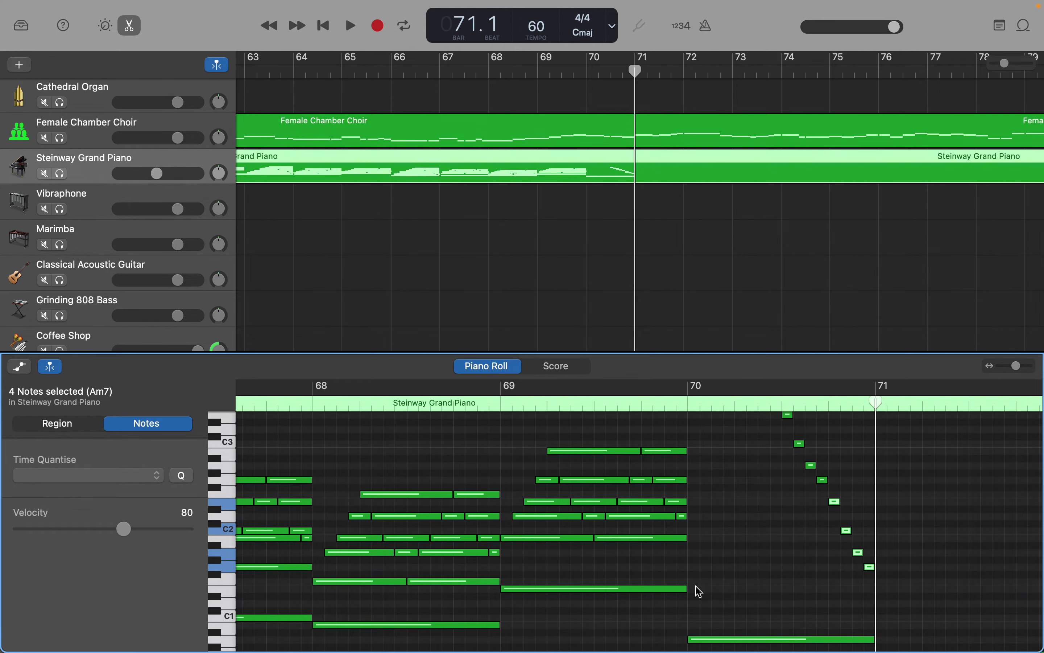
scroll(761, 557, up, 1)
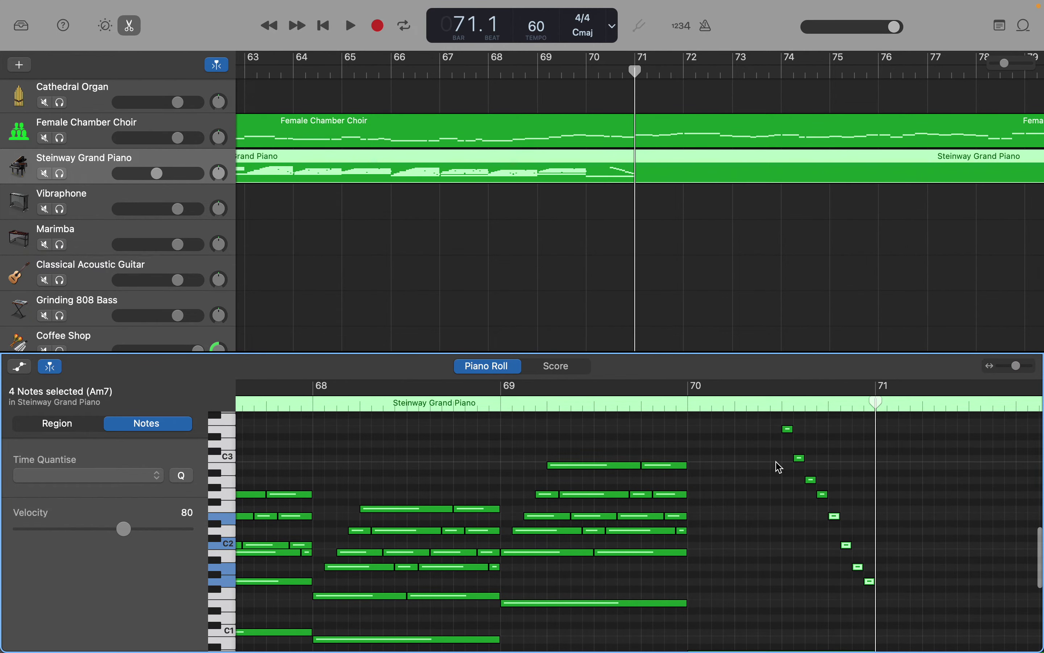
right_click(781, 465)
click(784, 467)
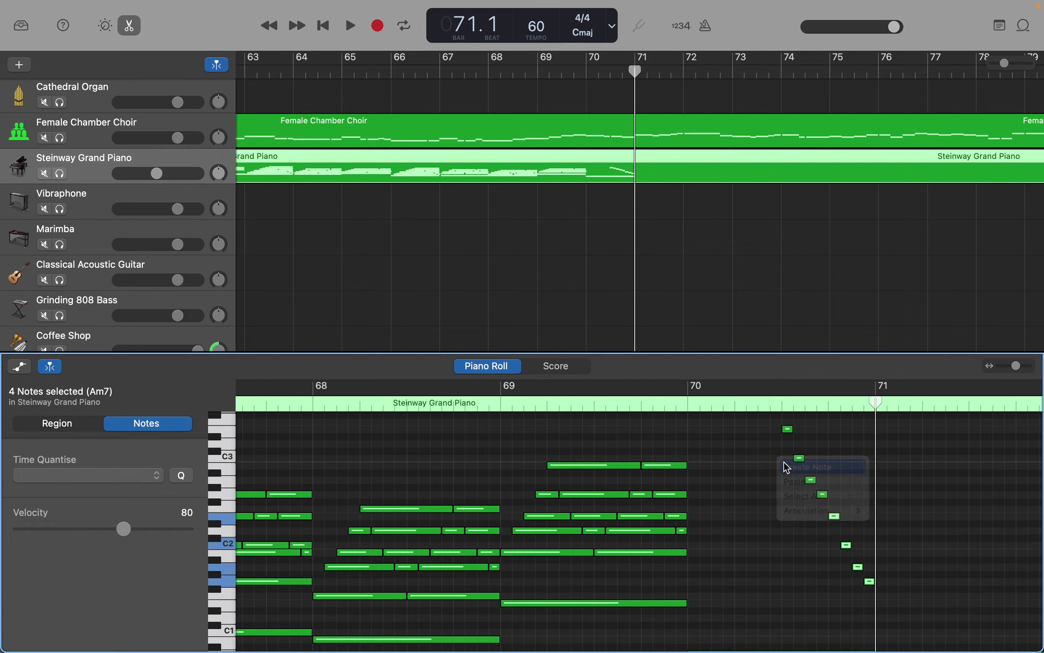
right_click(762, 478)
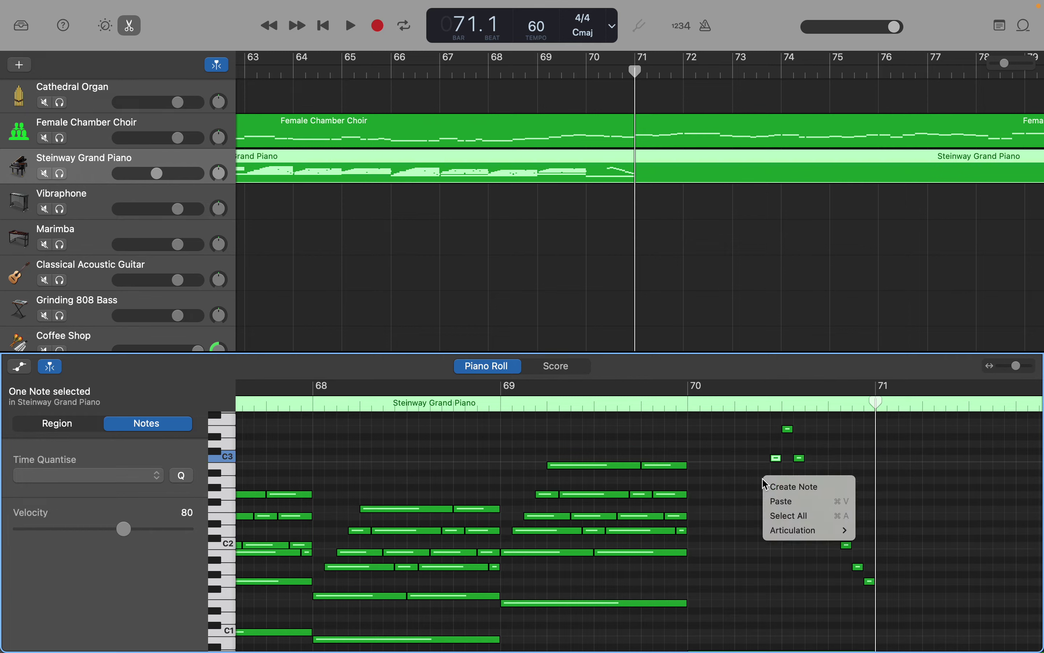
click(770, 483)
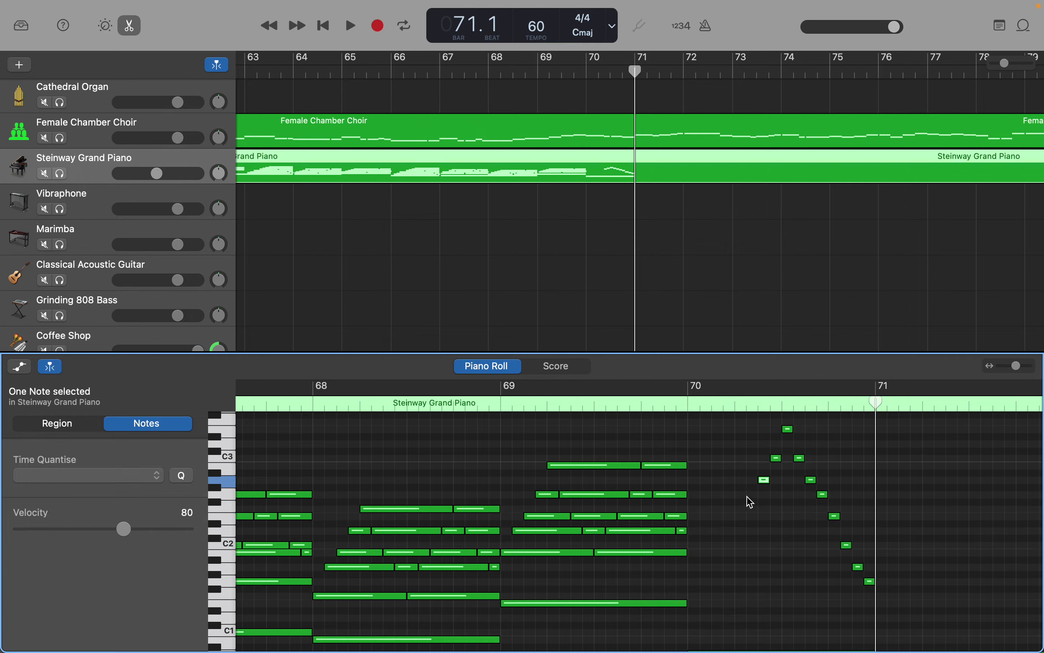
right_click(755, 497)
click(758, 500)
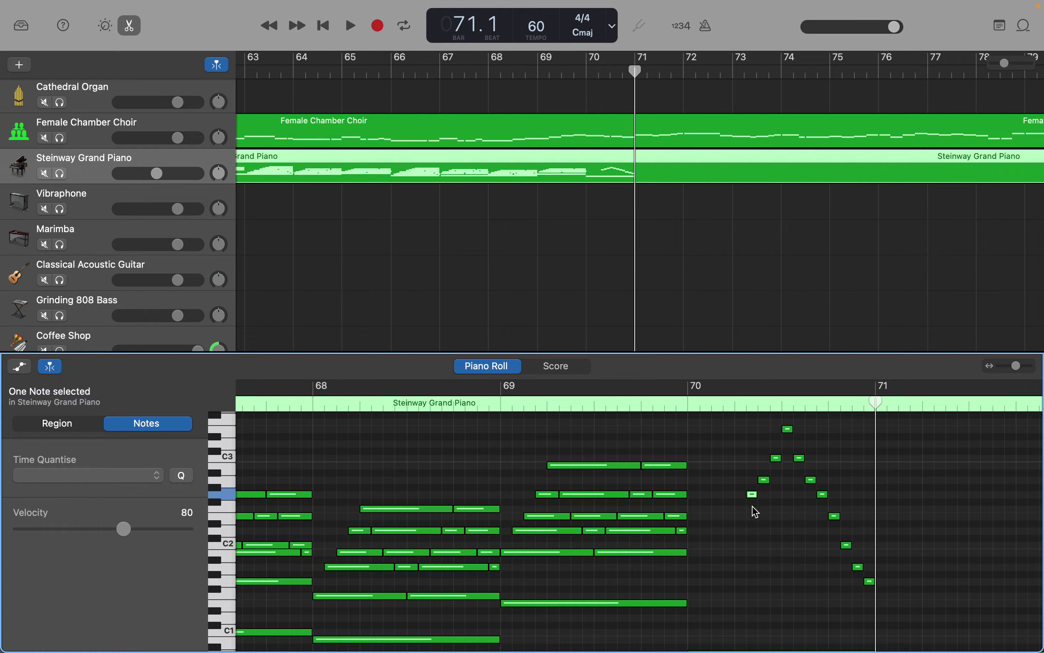
right_click(747, 523)
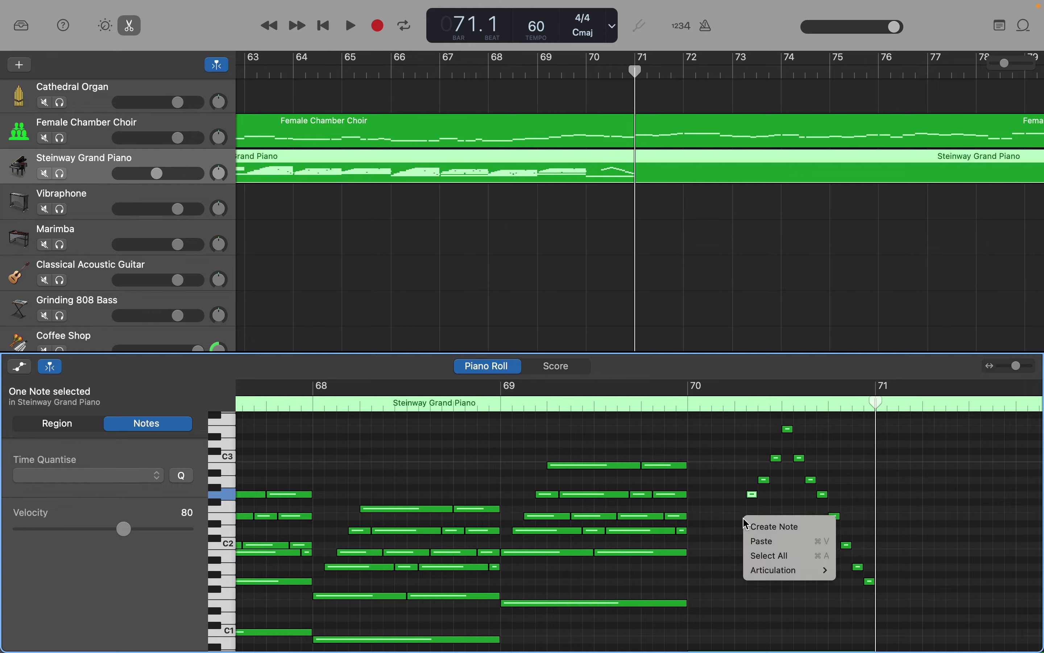
click(753, 525)
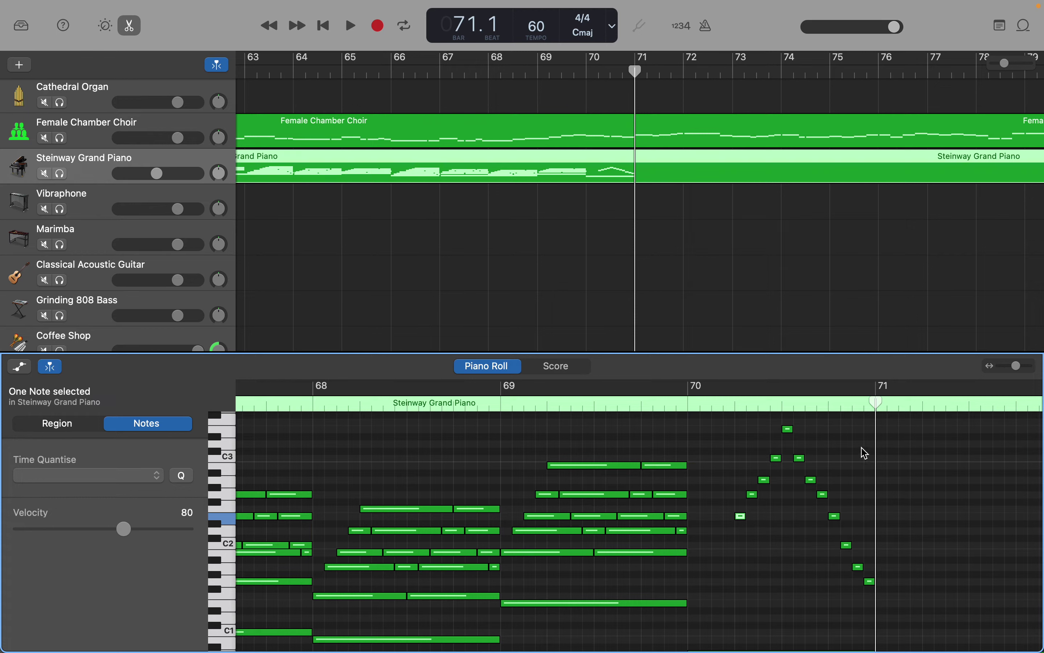
Duplicate the four ascending notes to beat 1 of bar 70 and lower the copy by one octave.
drag(776, 450, 748, 531)
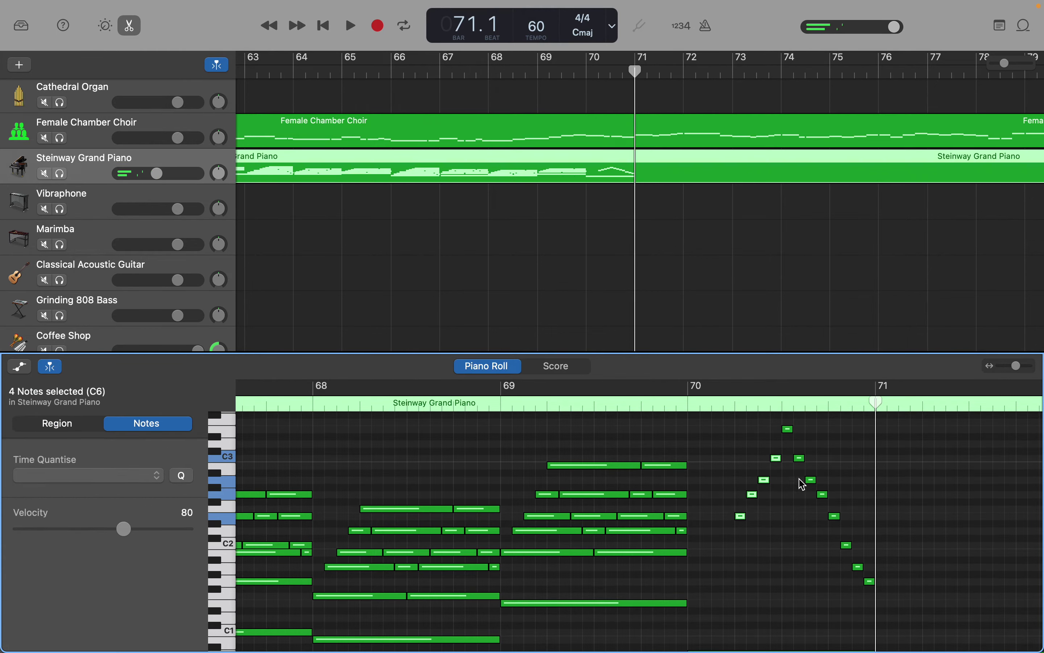
drag(876, 402, 693, 424)
key(super+v)
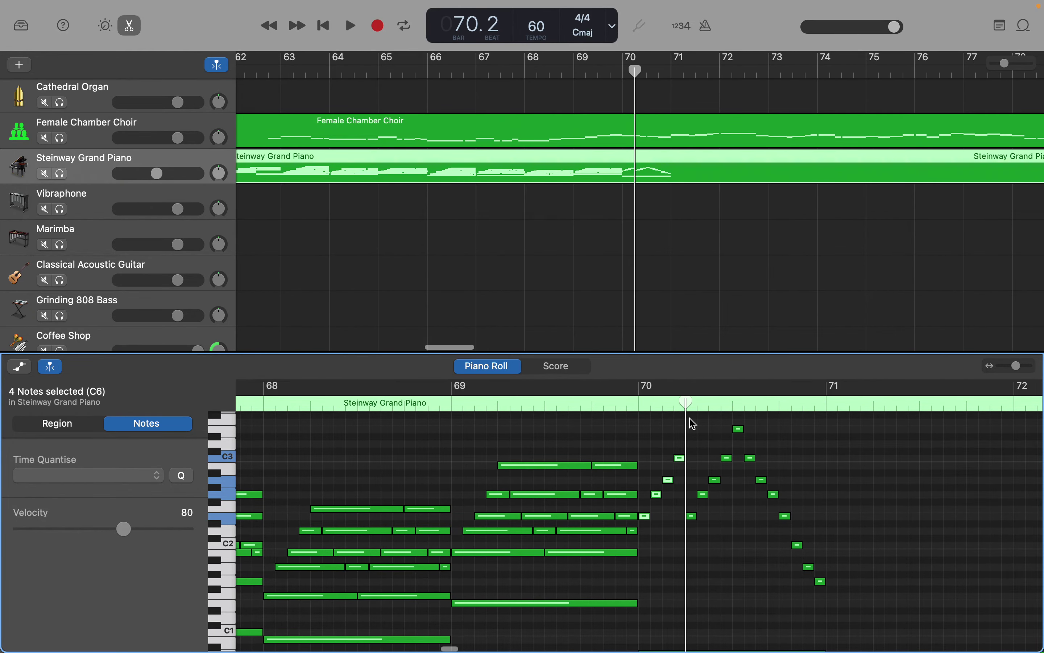
click(680, 457)
drag(680, 456, 682, 545)
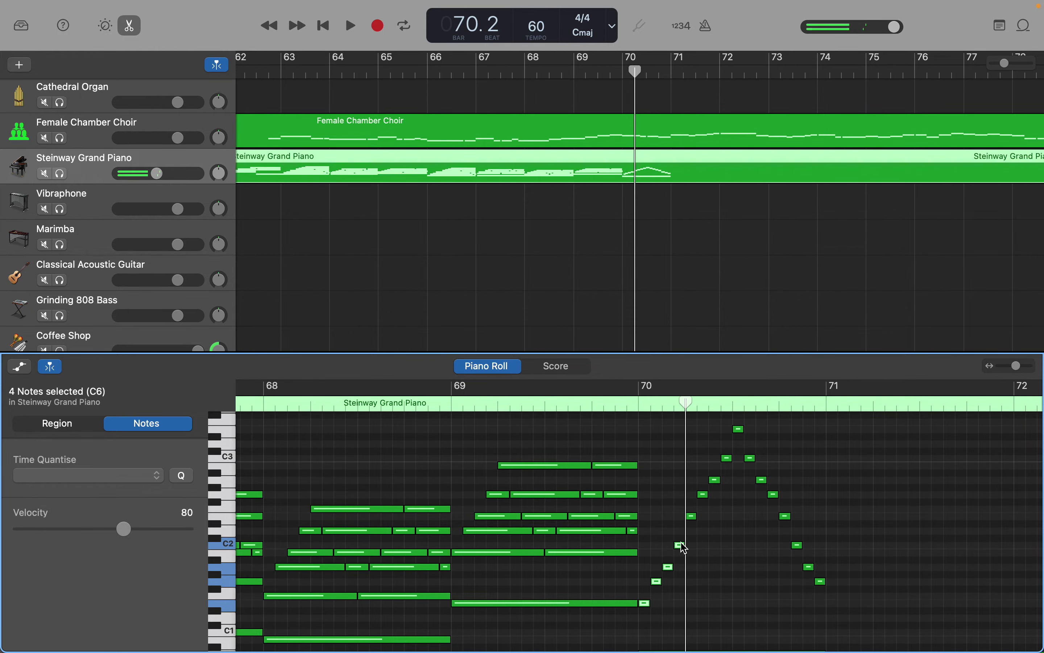
scroll(649, 532, down, 5)
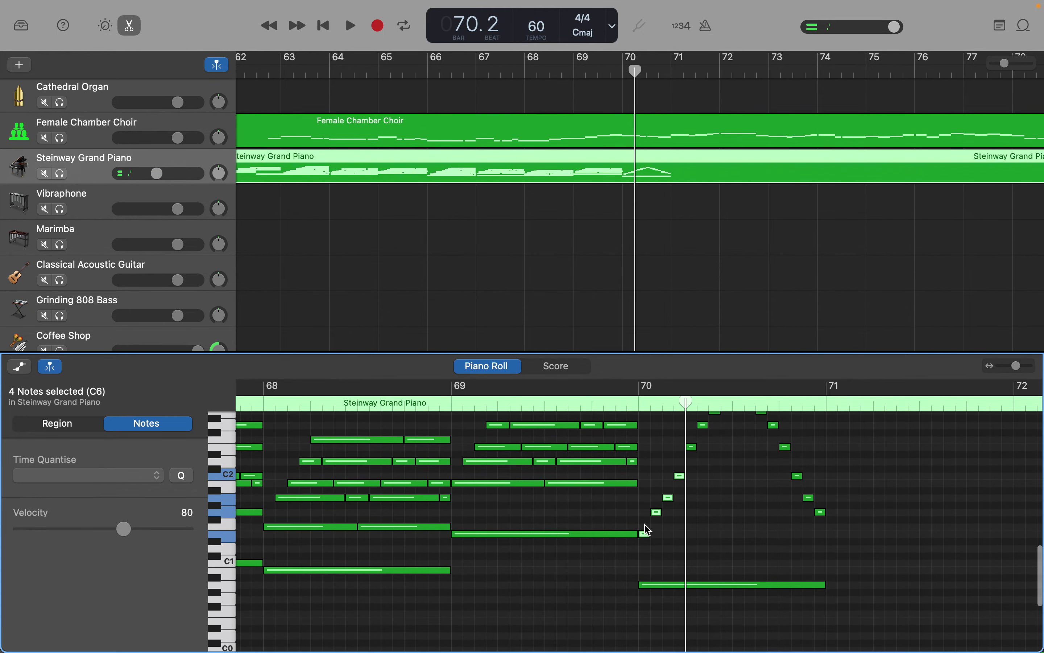
click(650, 566)
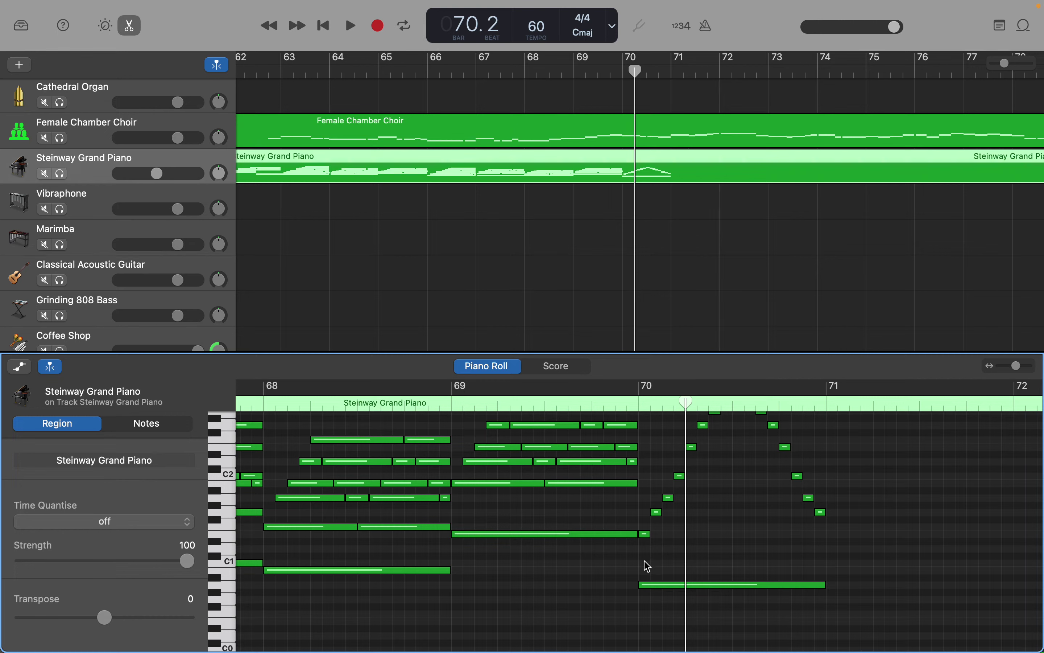
click(647, 585)
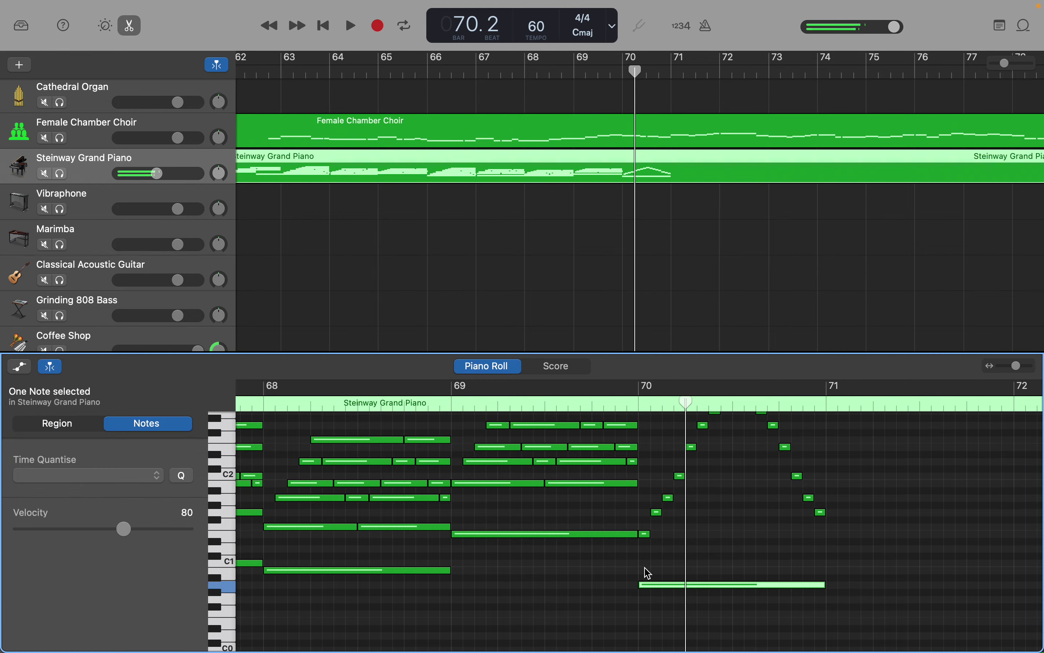
right_click(649, 569)
click(657, 571)
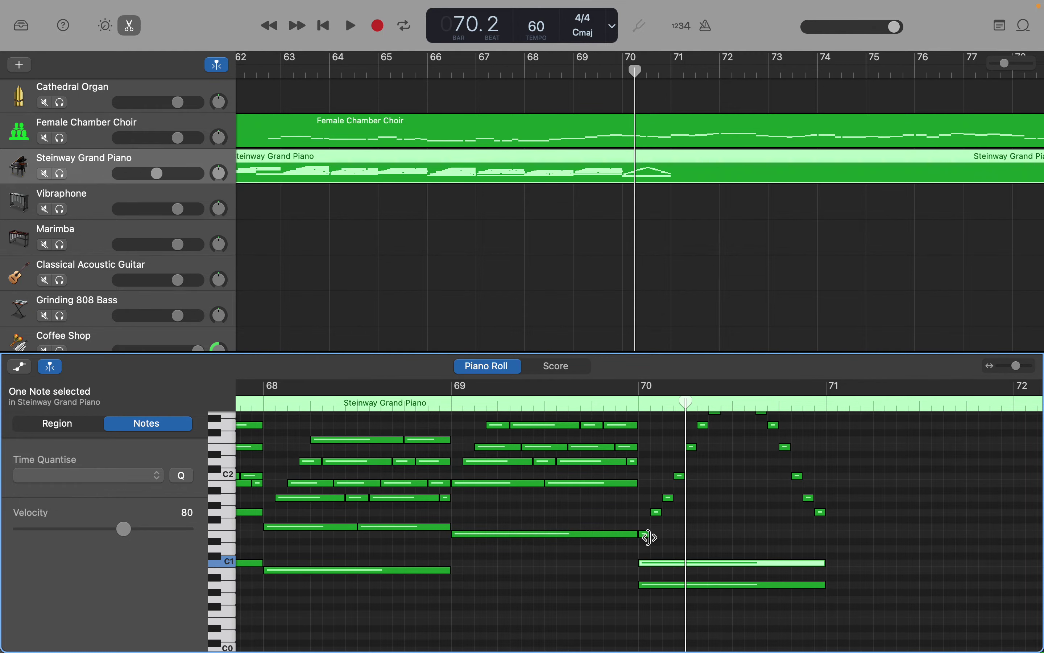
click(657, 557)
scroll(656, 557, up, 5)
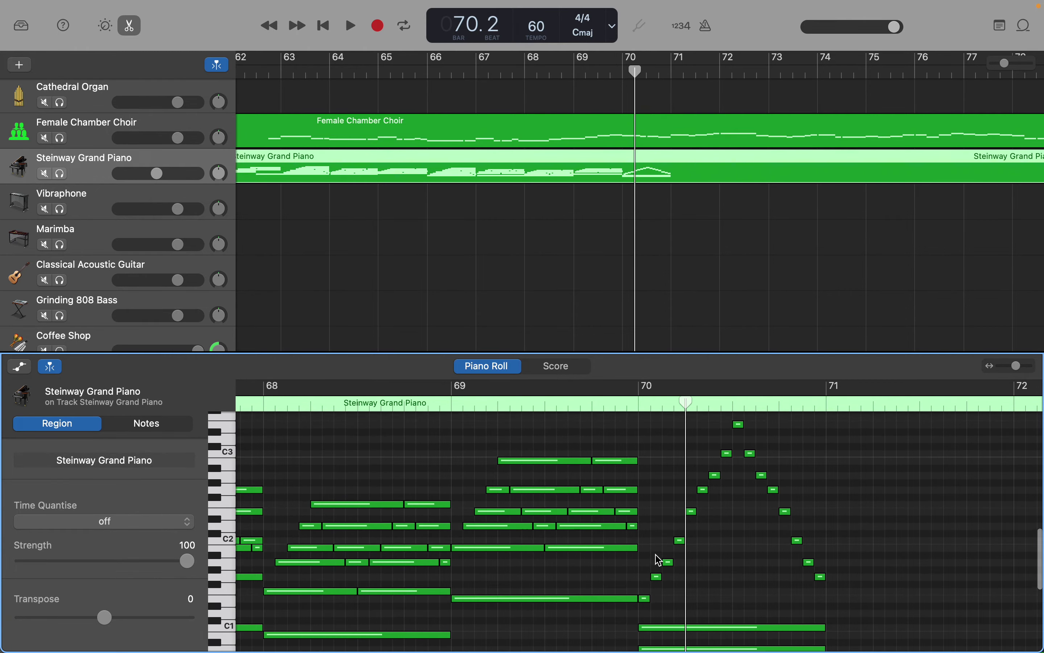
scroll(659, 560, up, 1)
scroll(659, 560, down, 7)
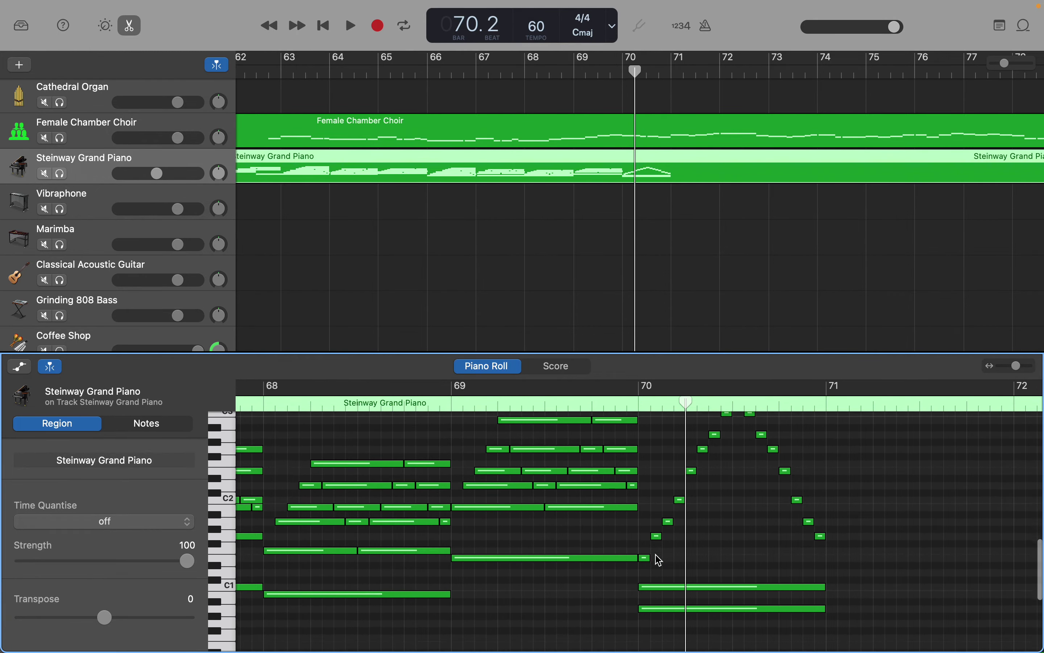
click(658, 570)
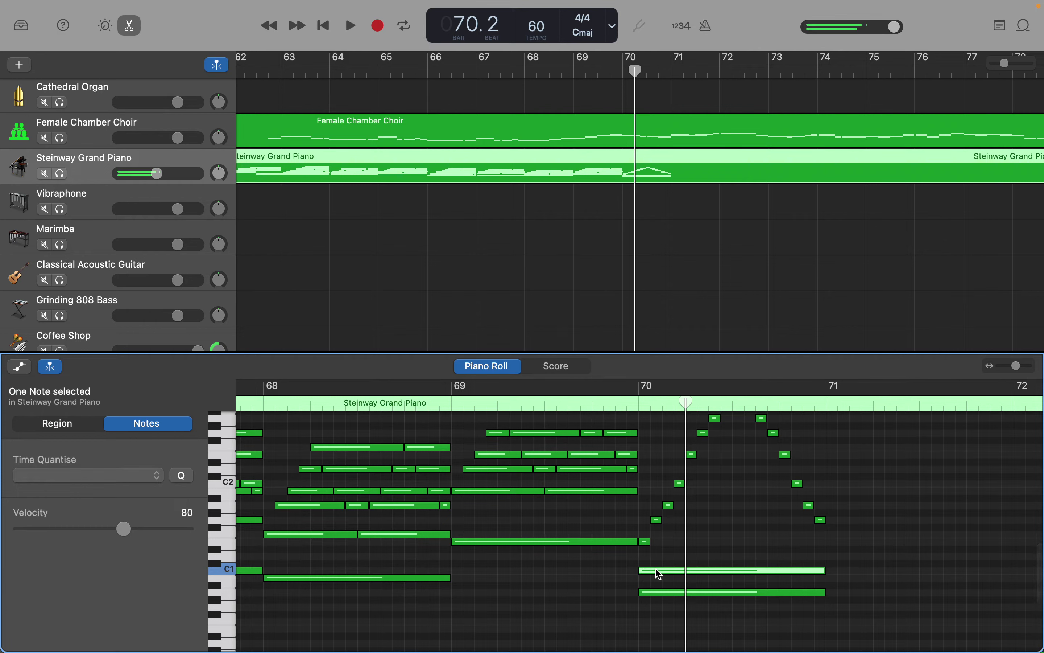
key(Delete)
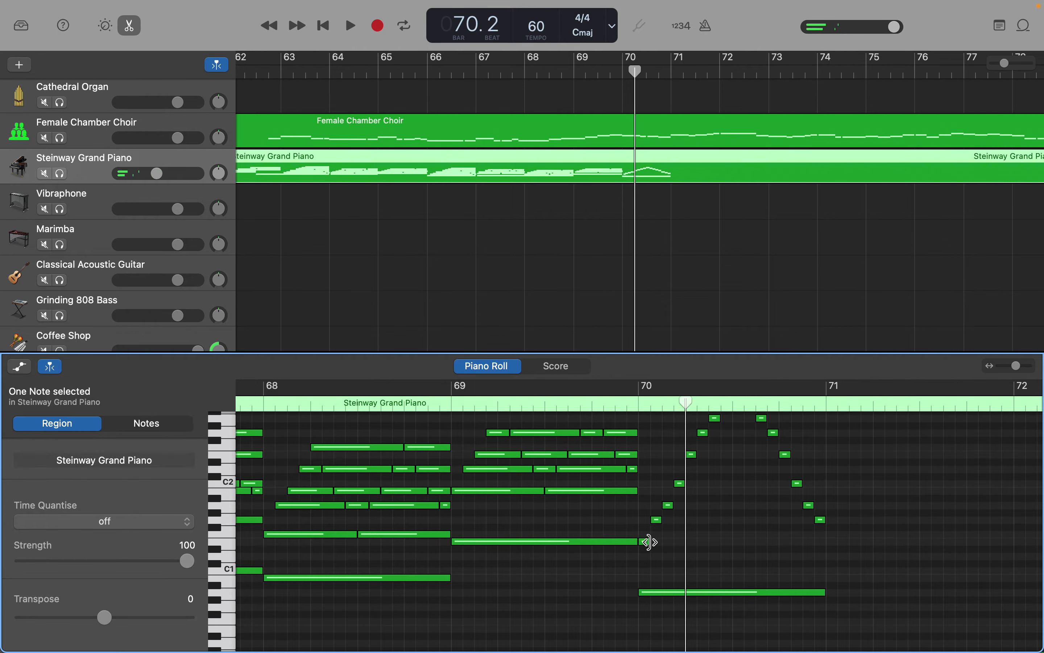
Lengthen the ascending arpeggio notes E1 to E3 in bar 70, each until the same pitch recurs or the bar ends.
drag(649, 542, 825, 539)
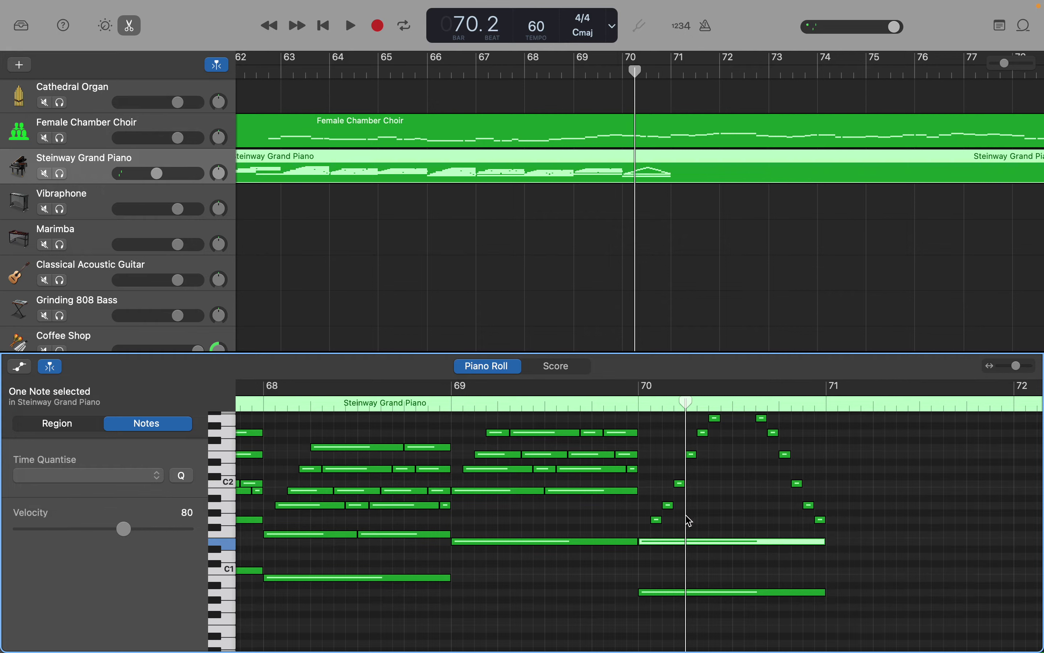
drag(662, 521, 813, 520)
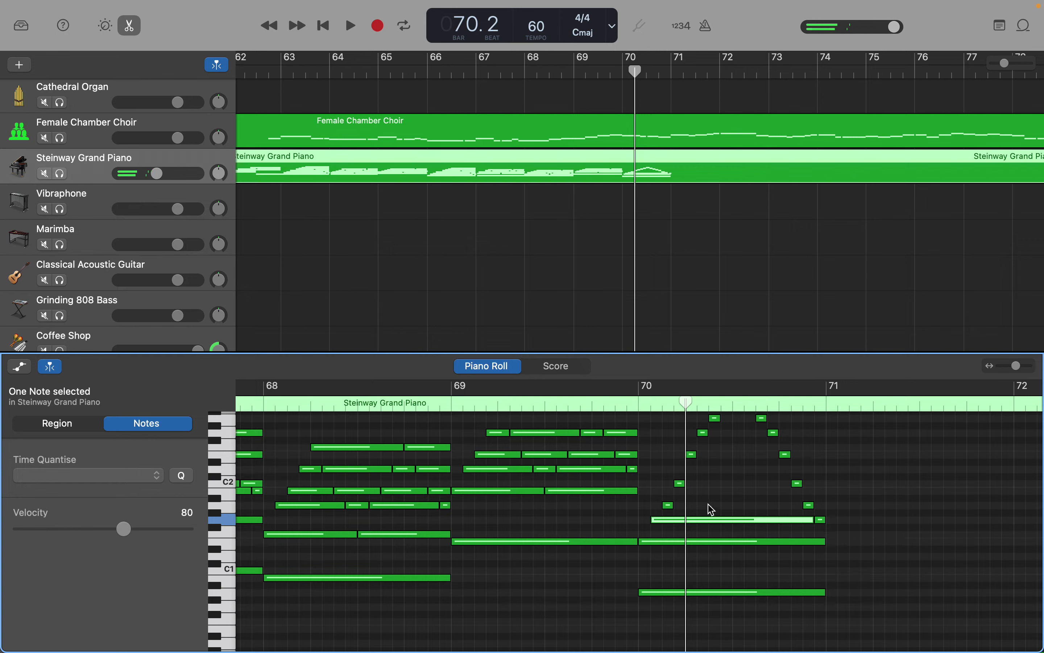
super+click(669, 504)
drag(674, 504, 803, 505)
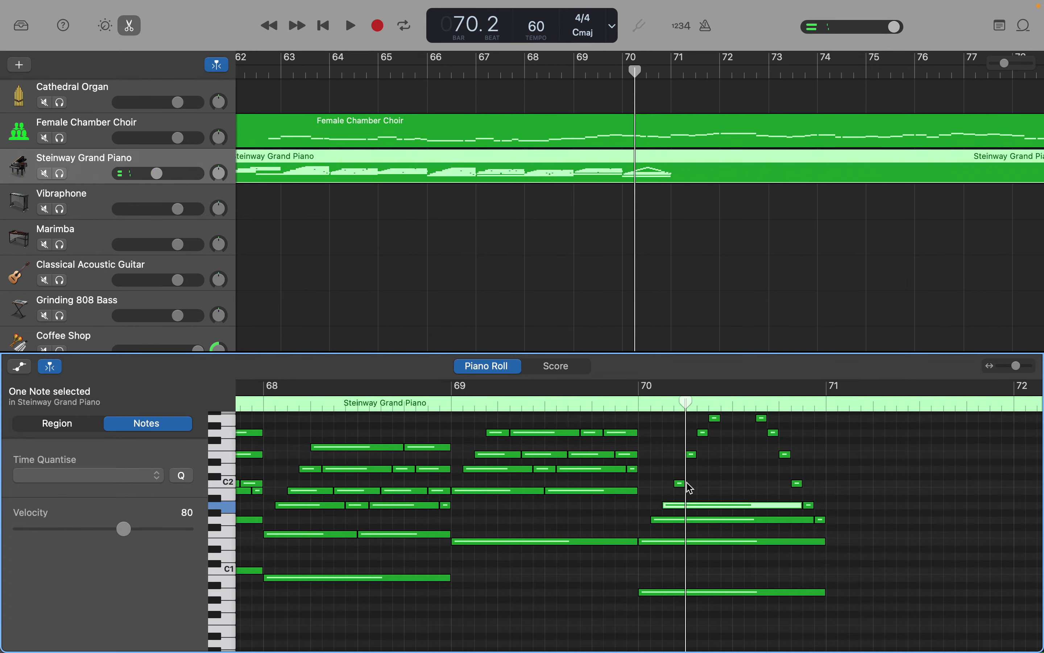
drag(683, 482, 792, 484)
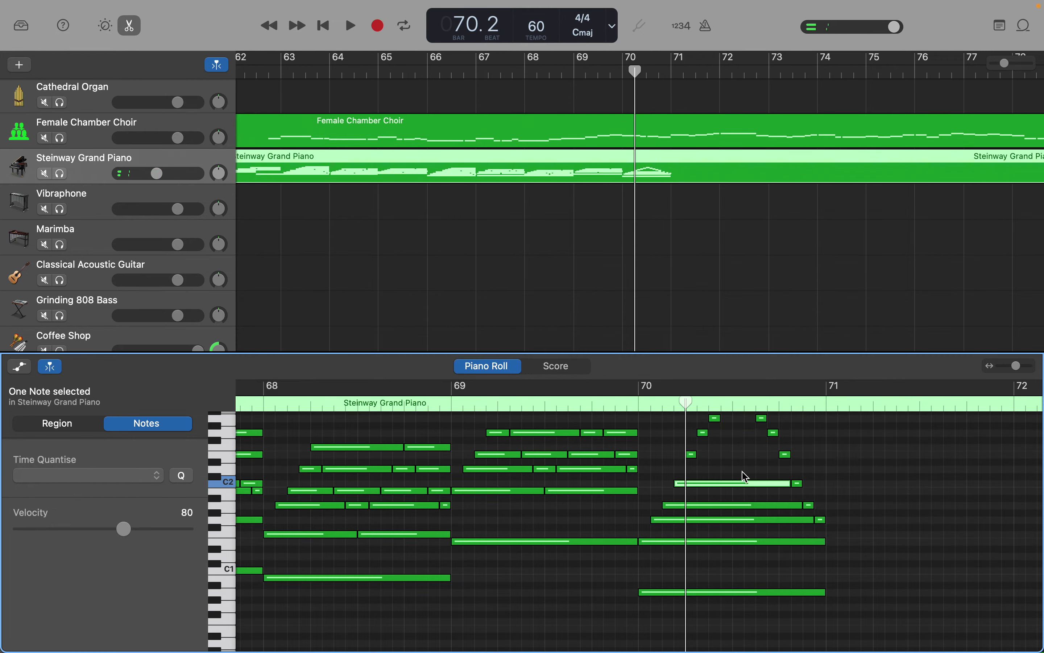
drag(696, 454, 775, 455)
scroll(775, 455, up, 3)
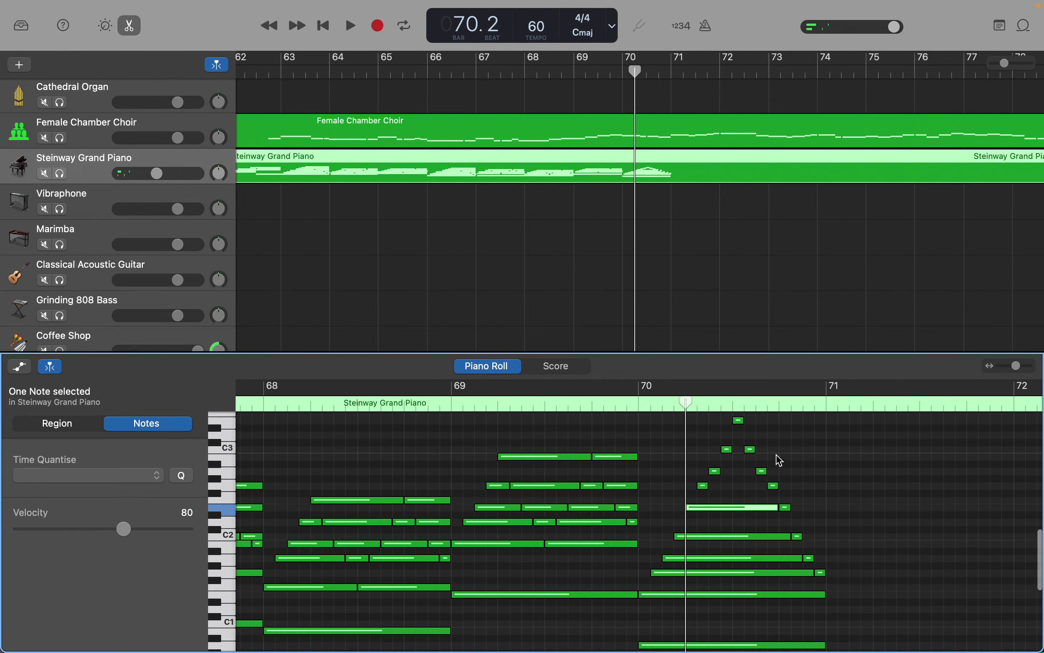
drag(707, 489, 825, 427)
Extend the descending notes C3, A2, G2, E2, C2 and A1 to the end of bar 70.
drag(755, 455, 822, 451)
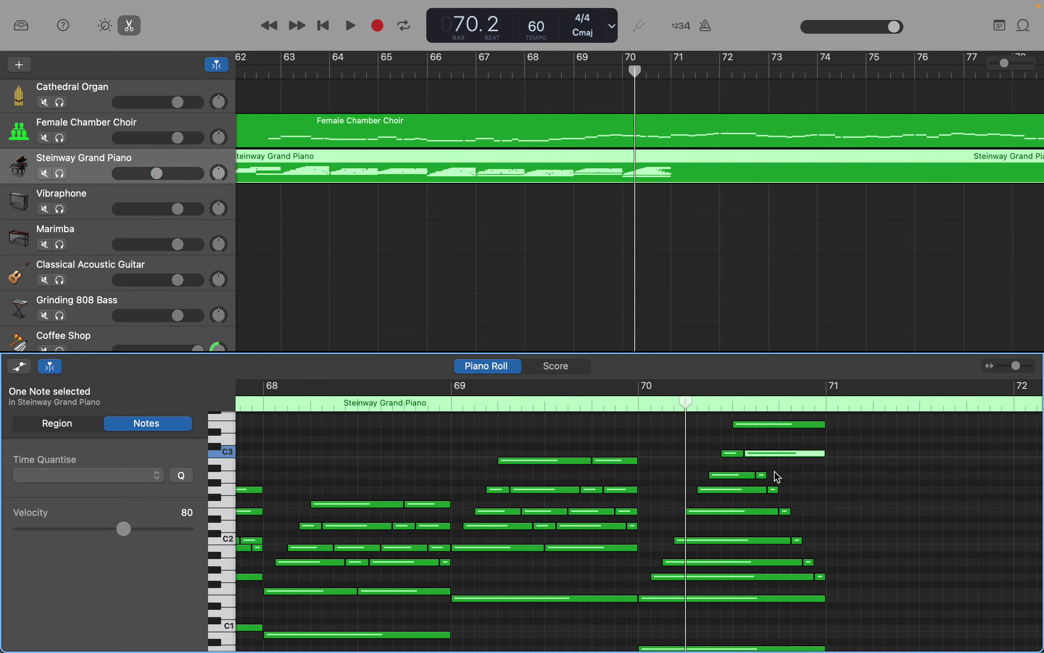
drag(768, 475, 826, 478)
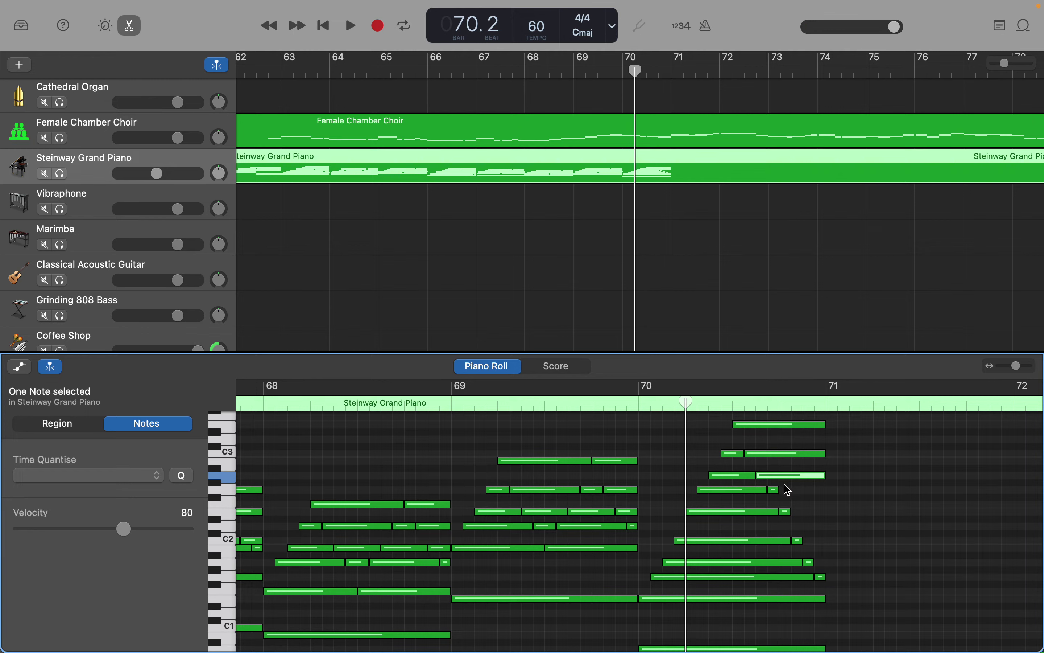
drag(777, 490, 822, 562)
Play back the piano and choir from the start of bar 61 into bar 74.
scroll(763, 581, up, 5)
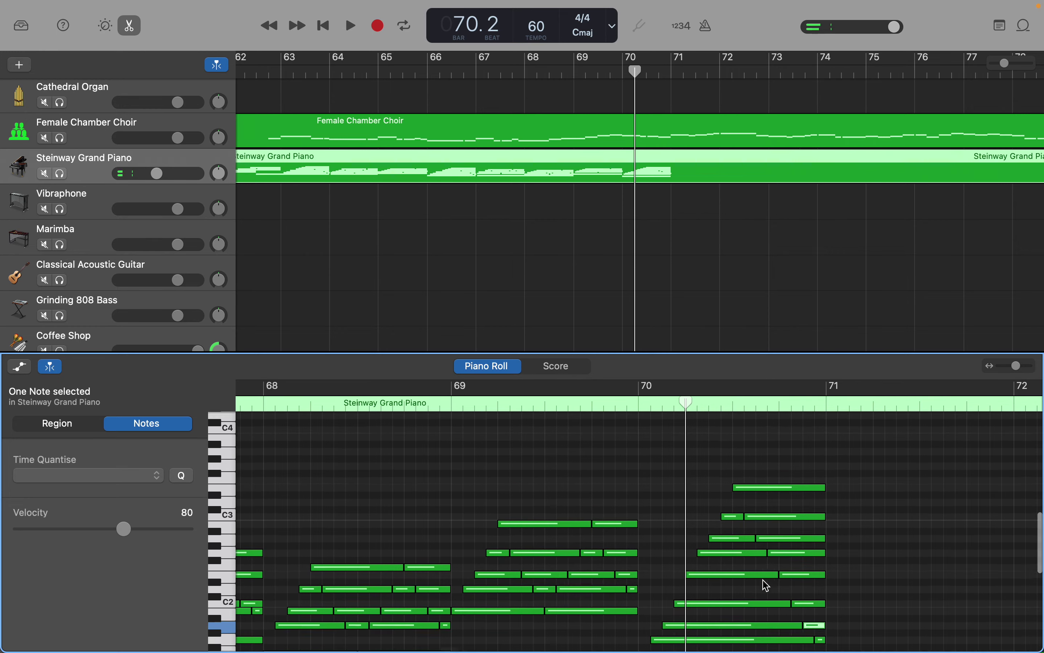
scroll(763, 581, up, 2)
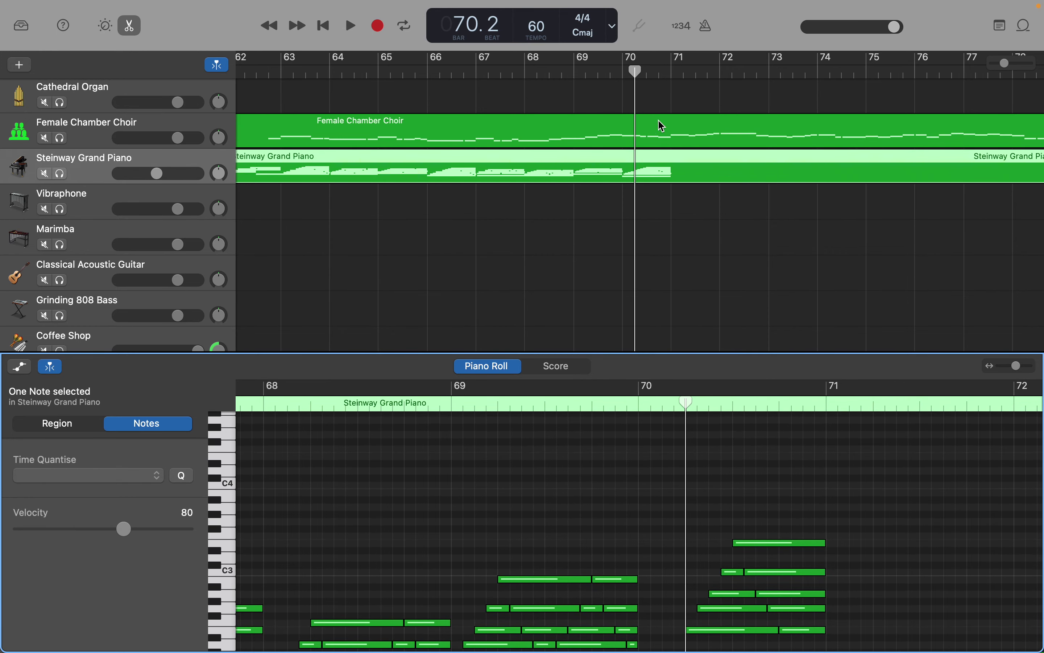
drag(627, 75, 377, 81)
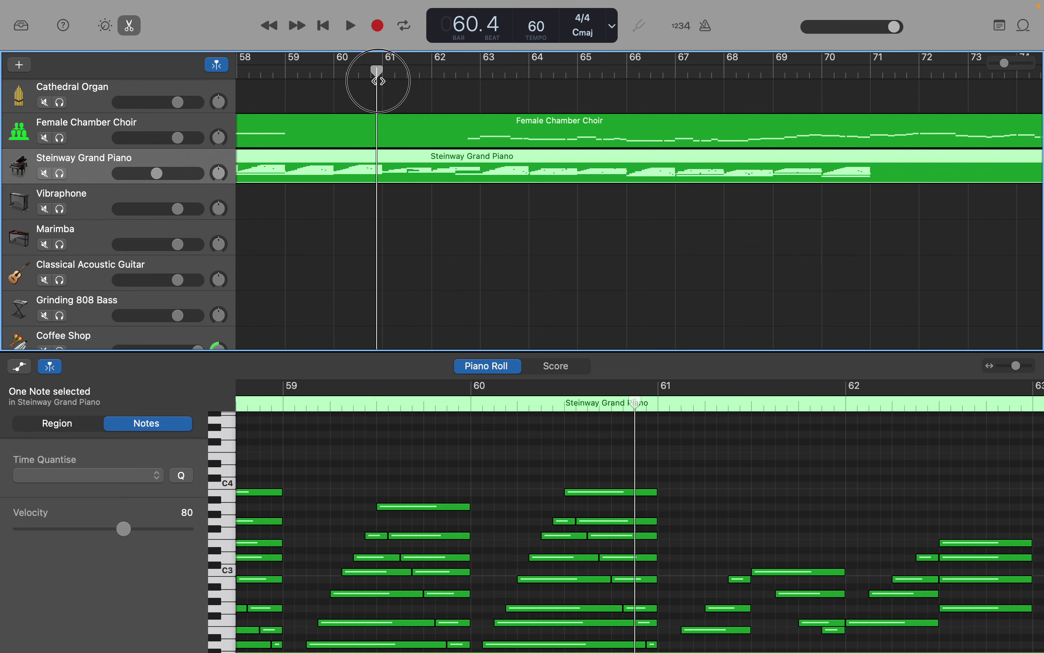
drag(378, 81, 378, 81)
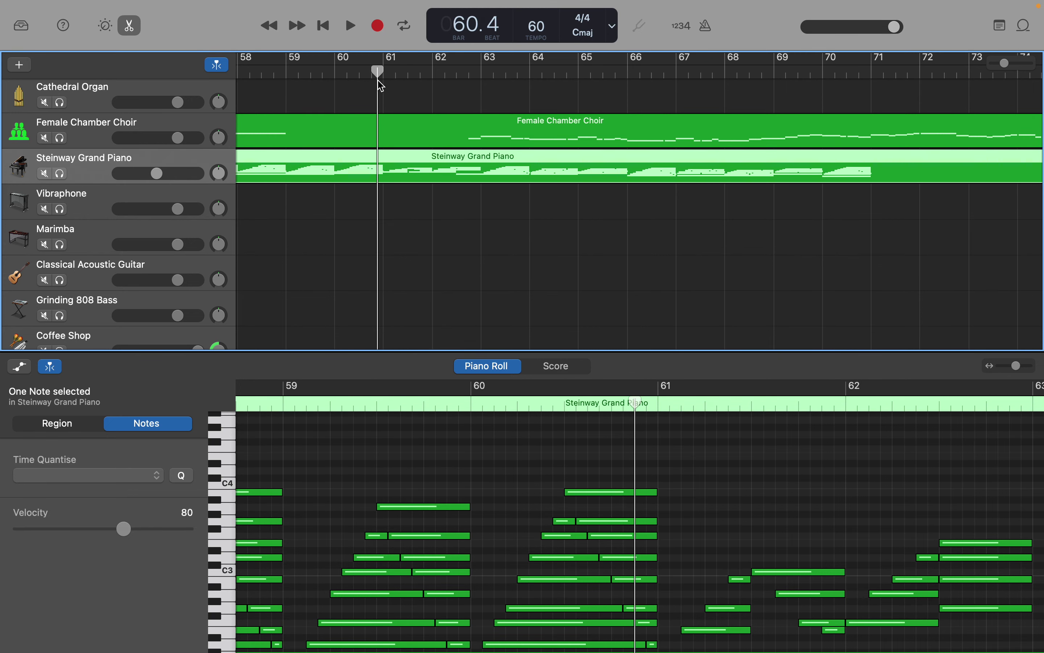
drag(631, 403, 658, 402)
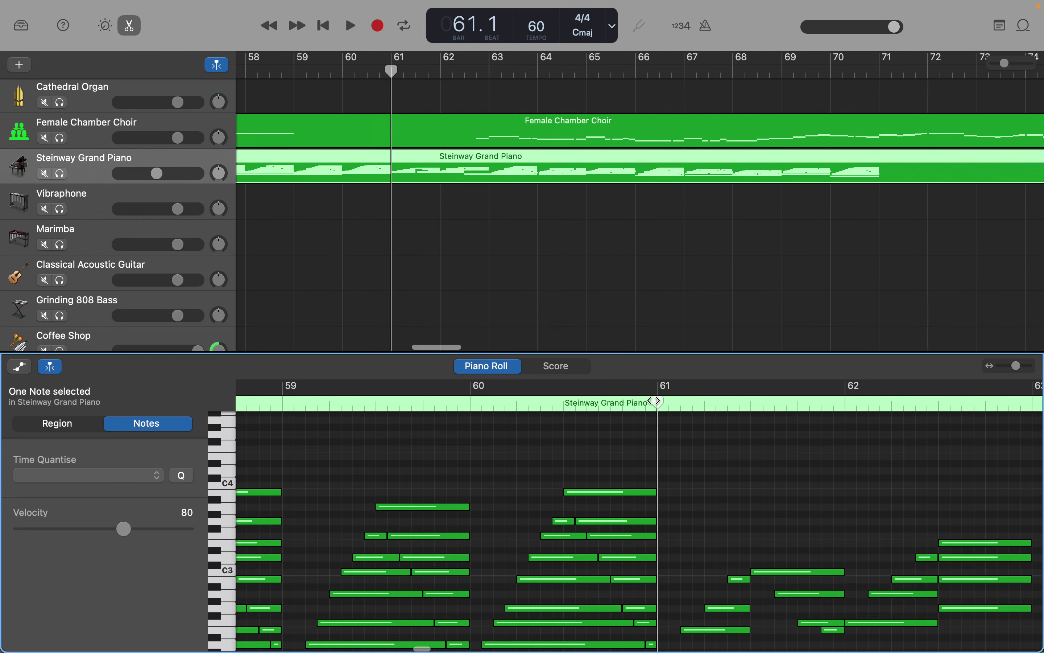
key(space)
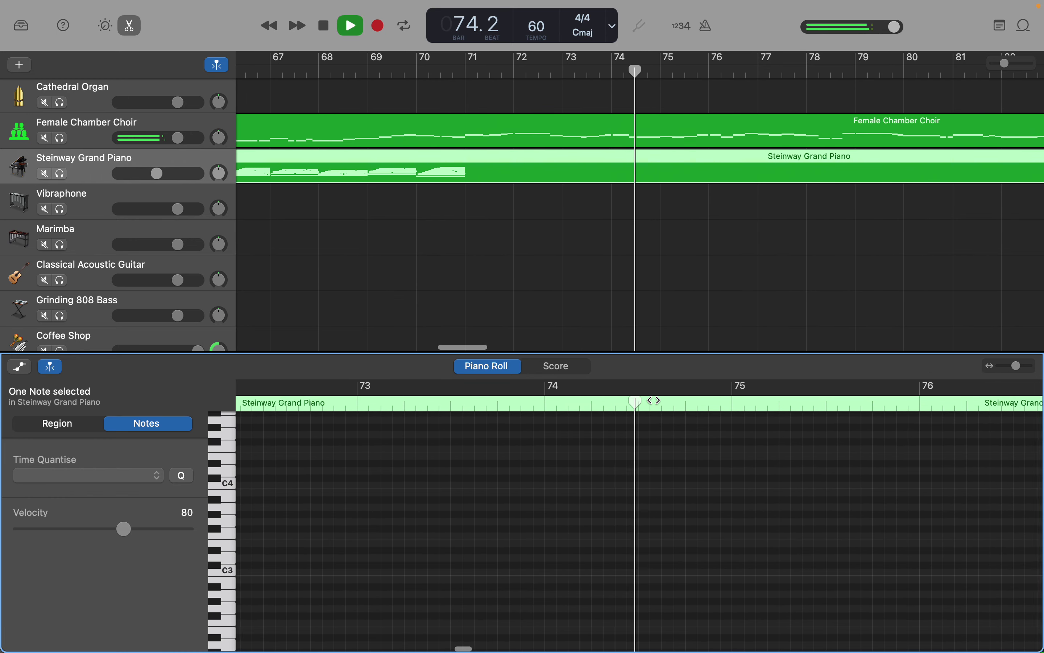
key(space)
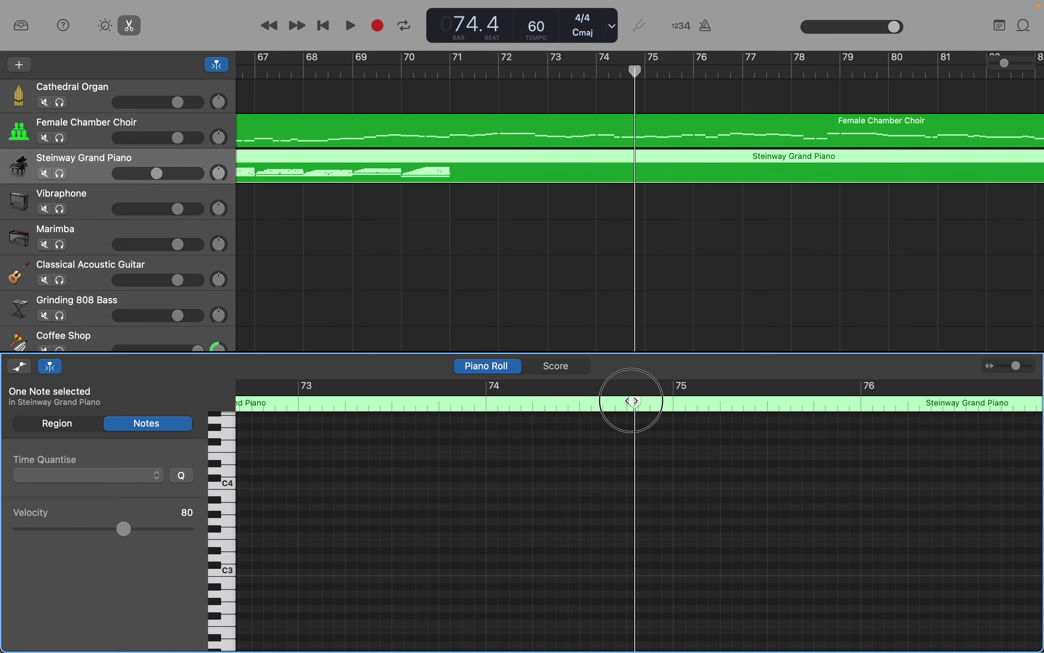
Return the playhead to the start of bar 71.
drag(632, 401, 822, 465)
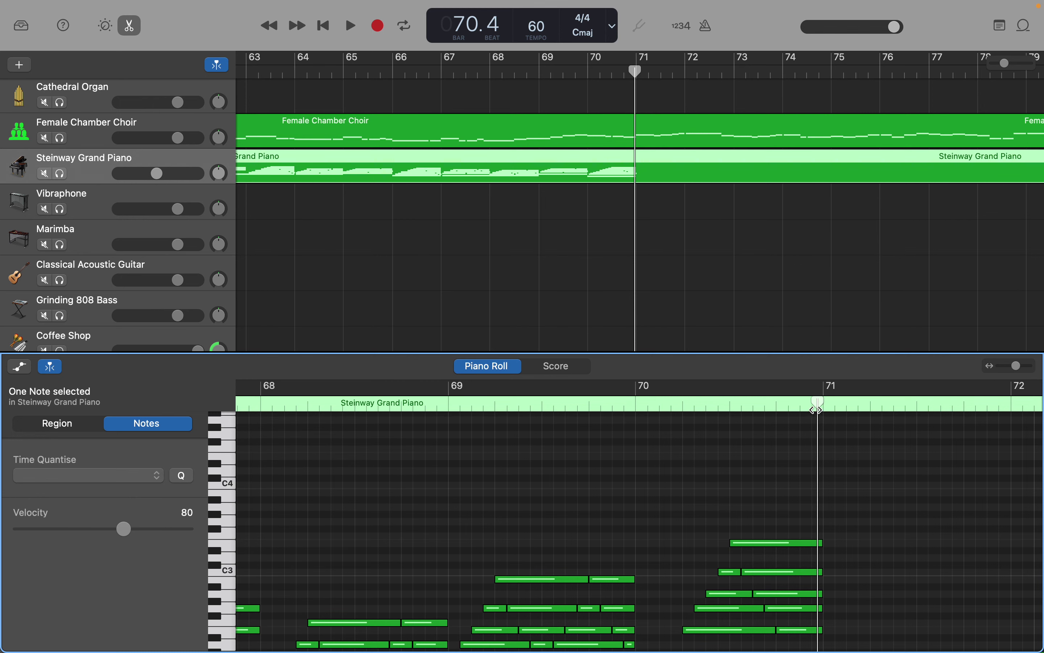
drag(817, 406, 819, 410)
Review the piano's bass notes and arpeggio patterns from bar 63 through bar 70.
scroll(623, 525, down, 8)
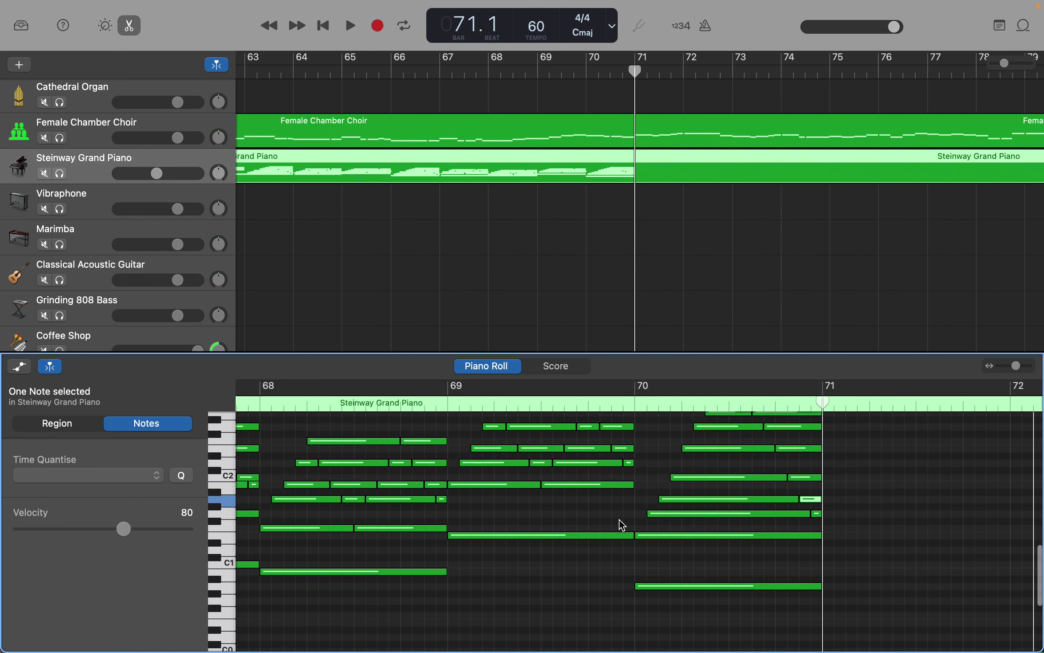
scroll(623, 526, up, 4)
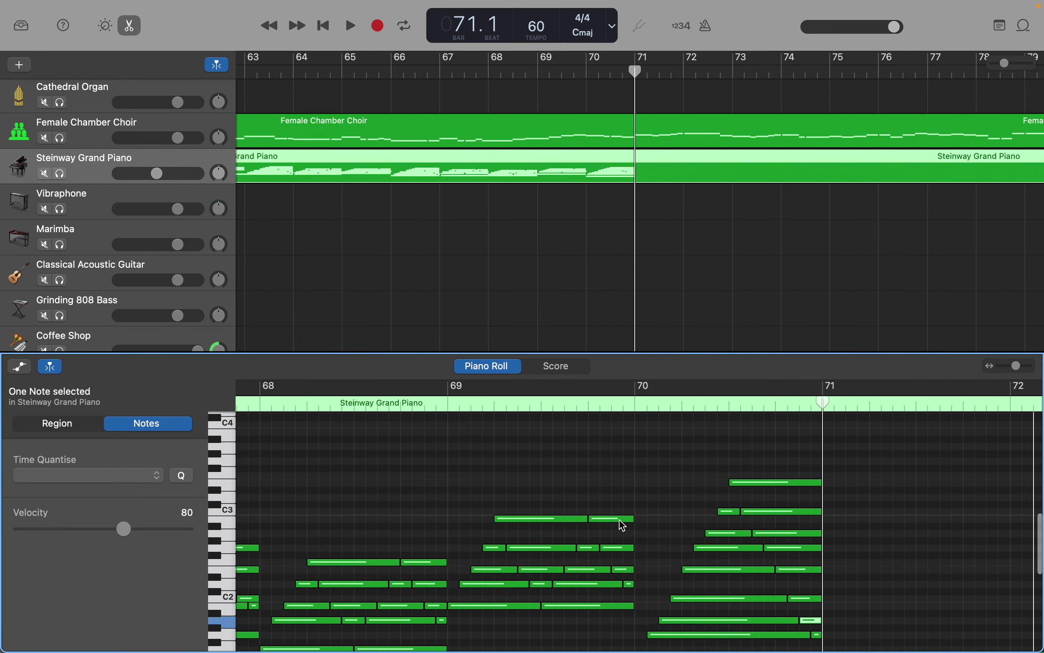
scroll(623, 525, up, 1)
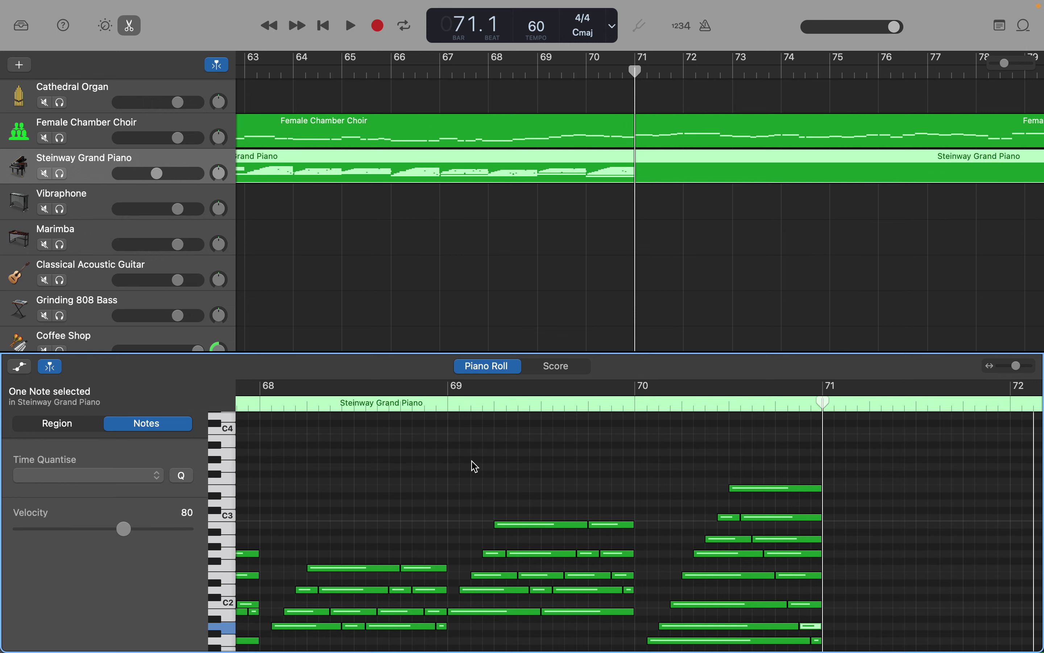
scroll(475, 466, down, 3)
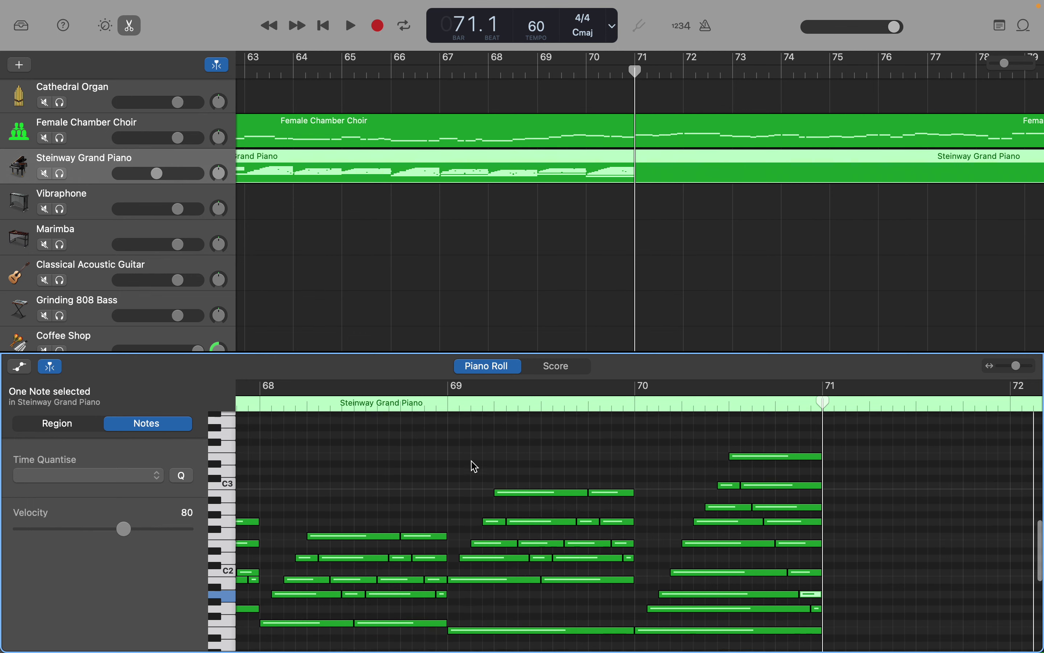
scroll(475, 466, left, 3)
scroll(475, 466, left, 10)
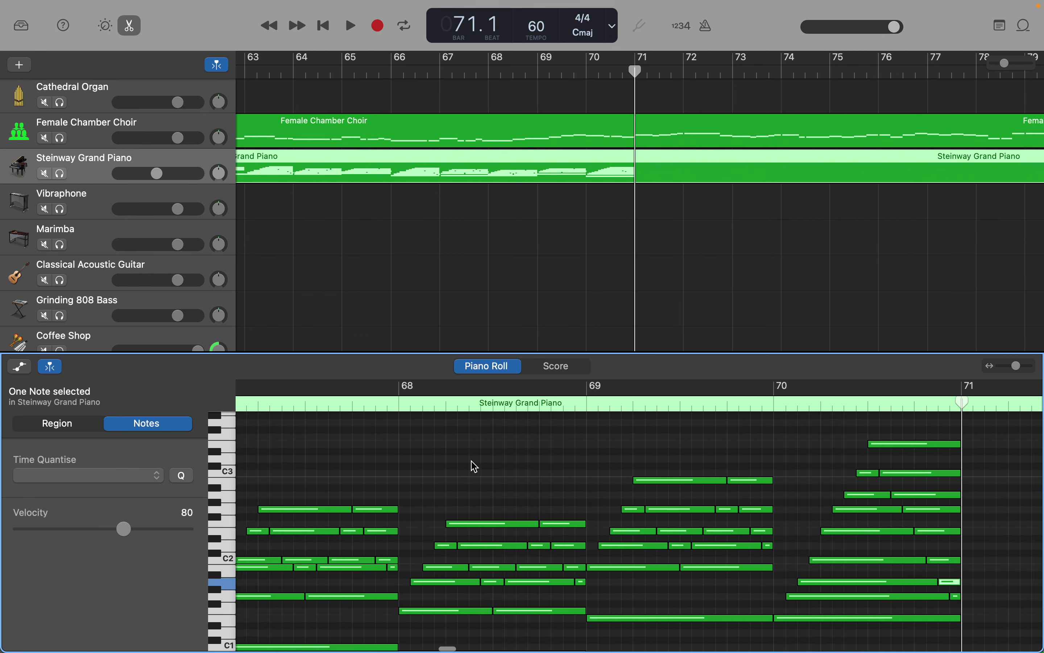
scroll(474, 466, left, 15)
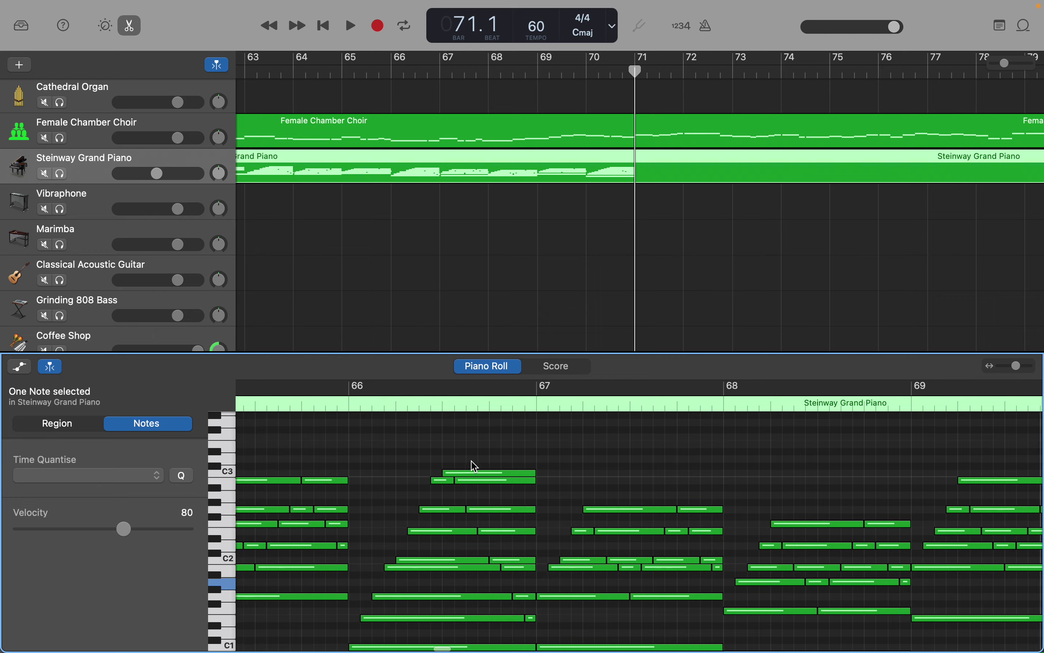
scroll(474, 466, left, 10)
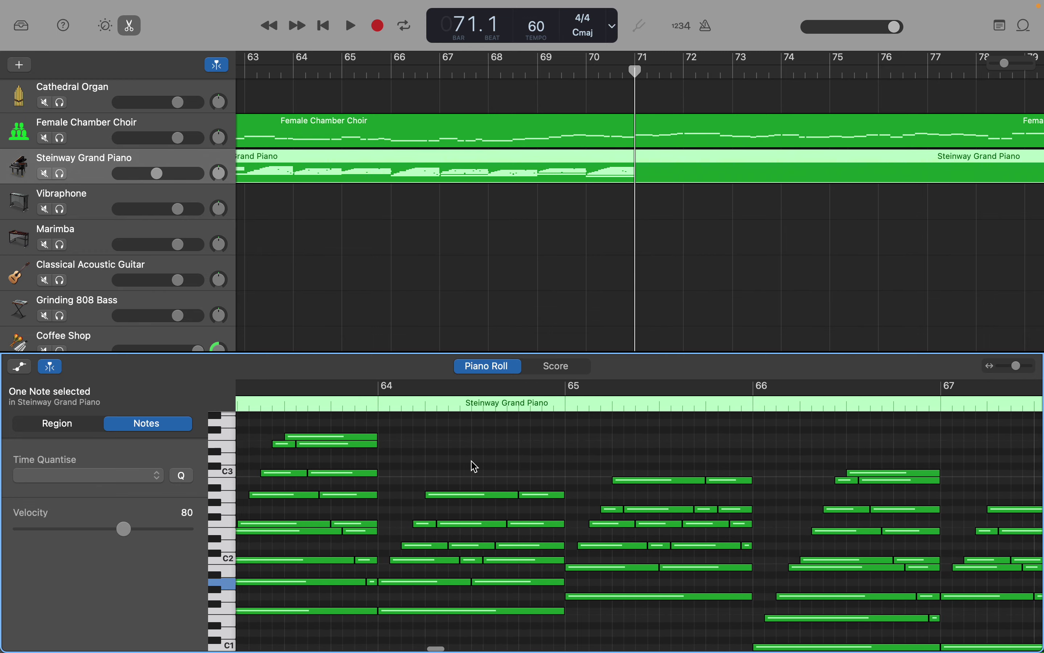
scroll(515, 474, right, 12)
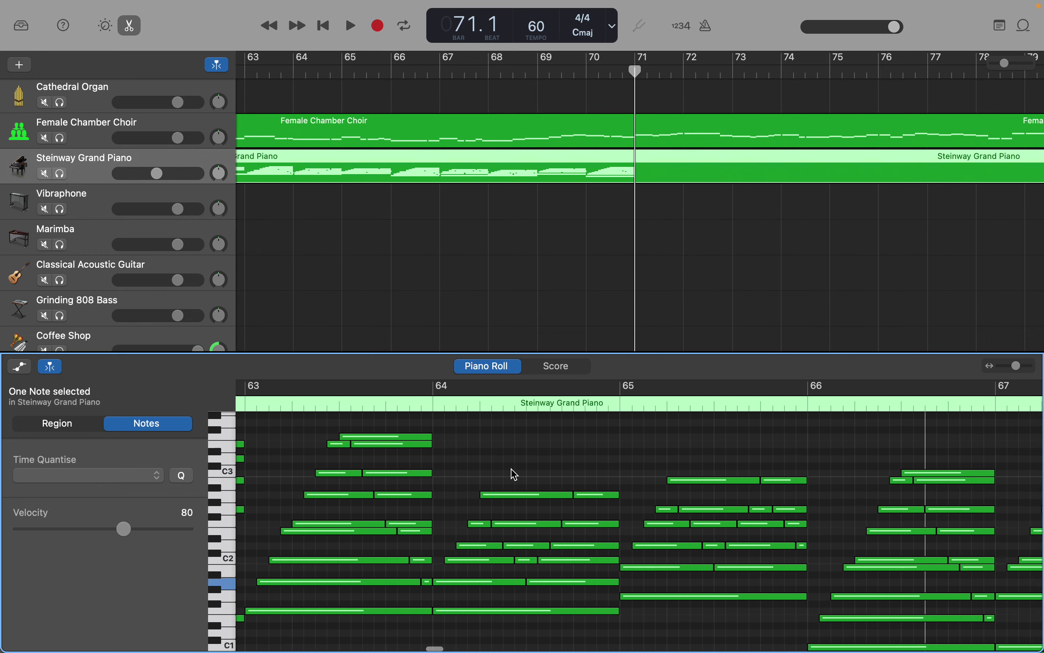
scroll(515, 474, right, 15)
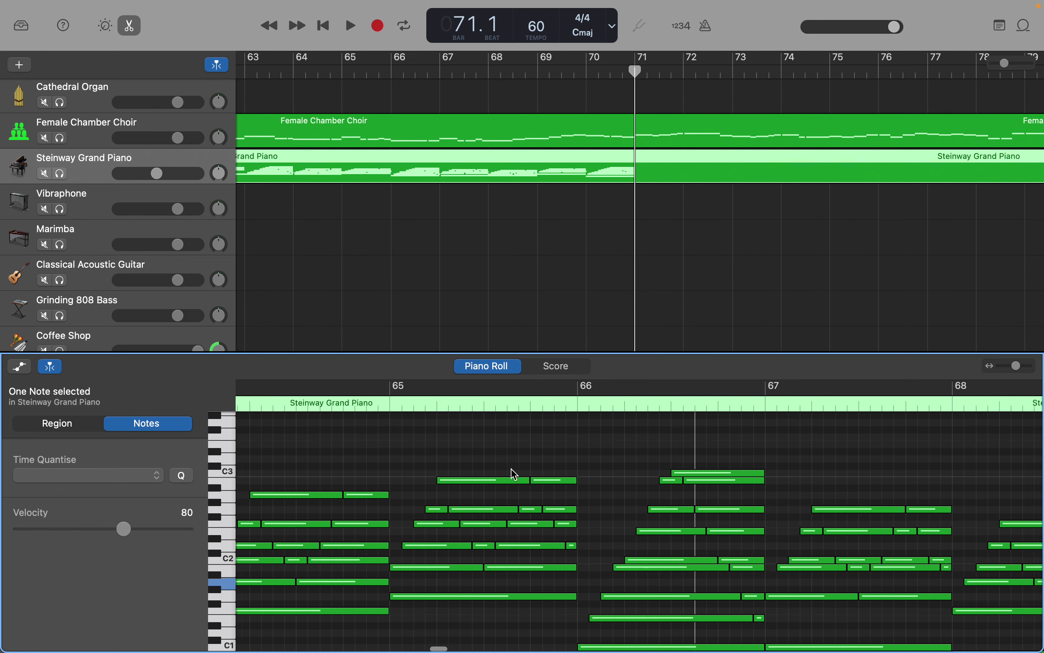
scroll(515, 474, right, 8)
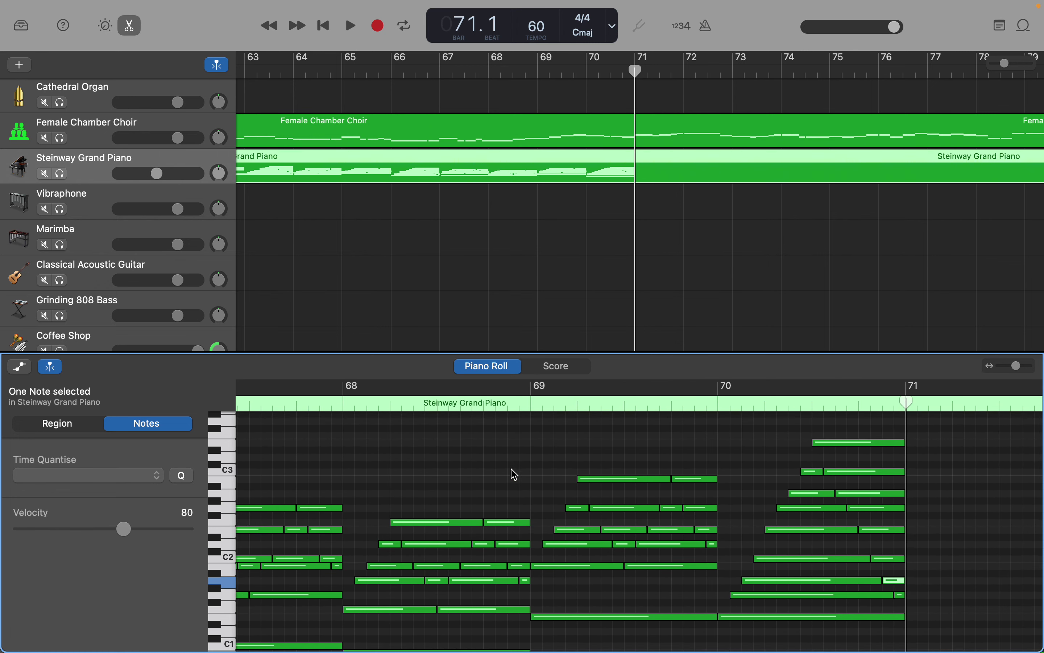
right_click(515, 474)
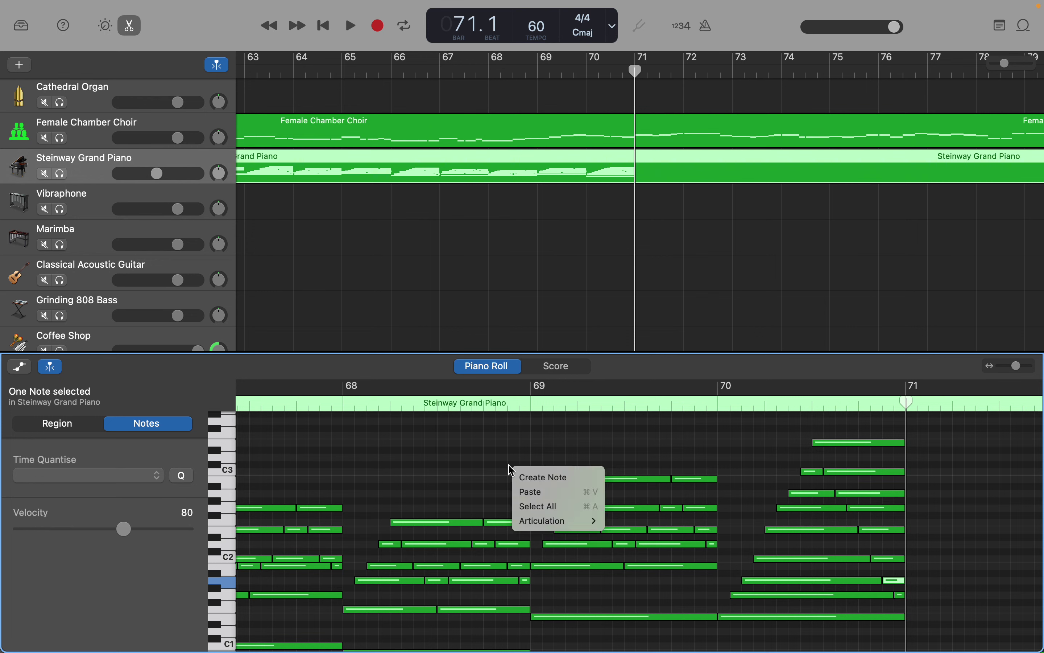
click(505, 458)
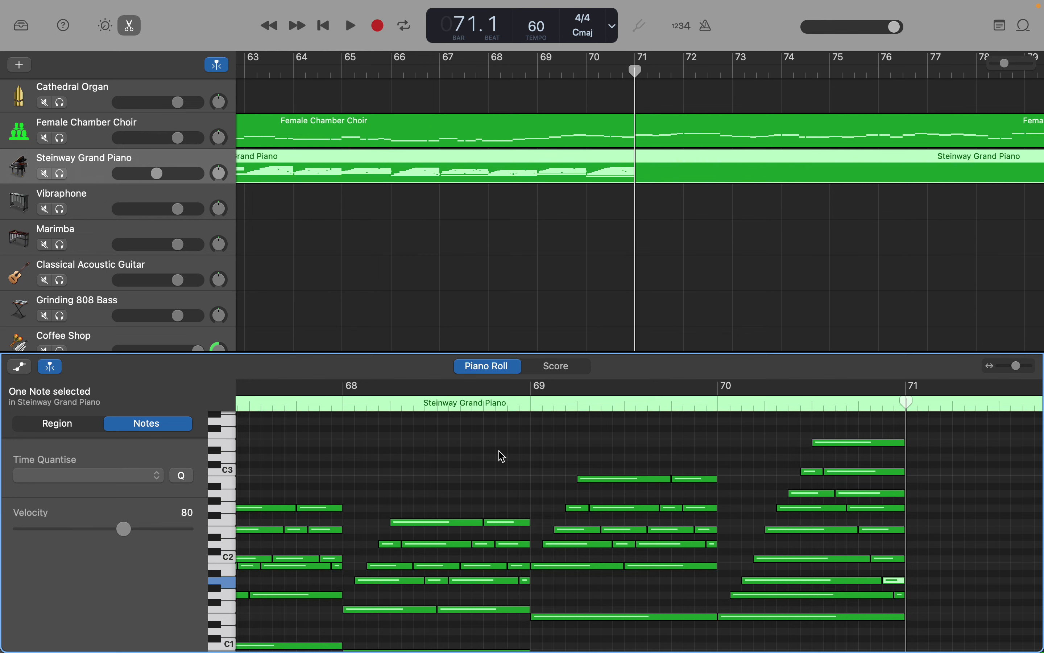
scroll(503, 457, up, 2)
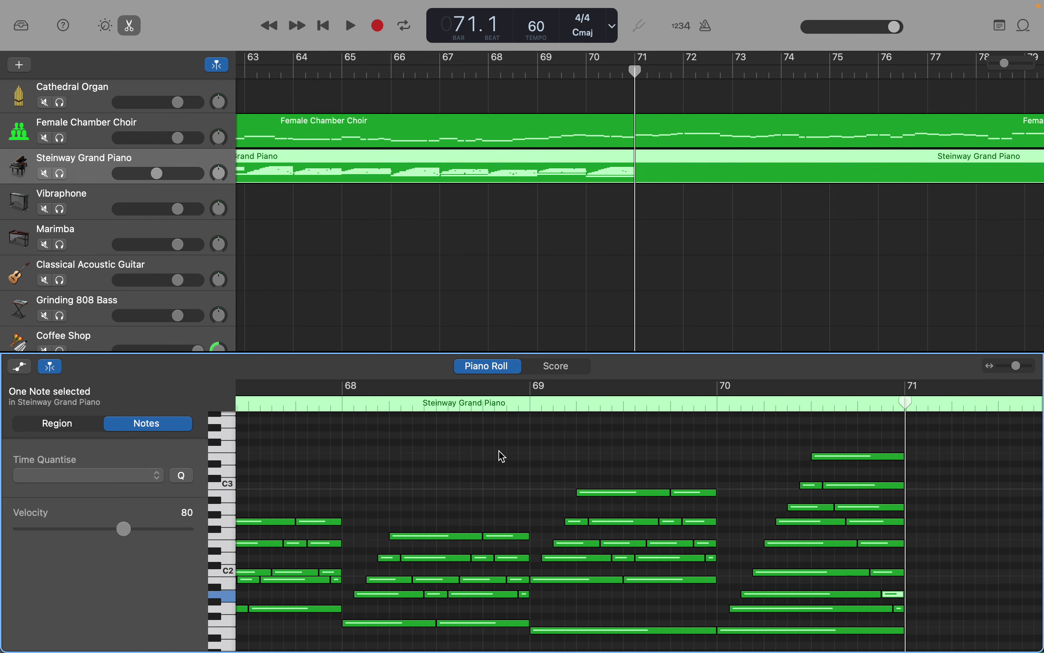